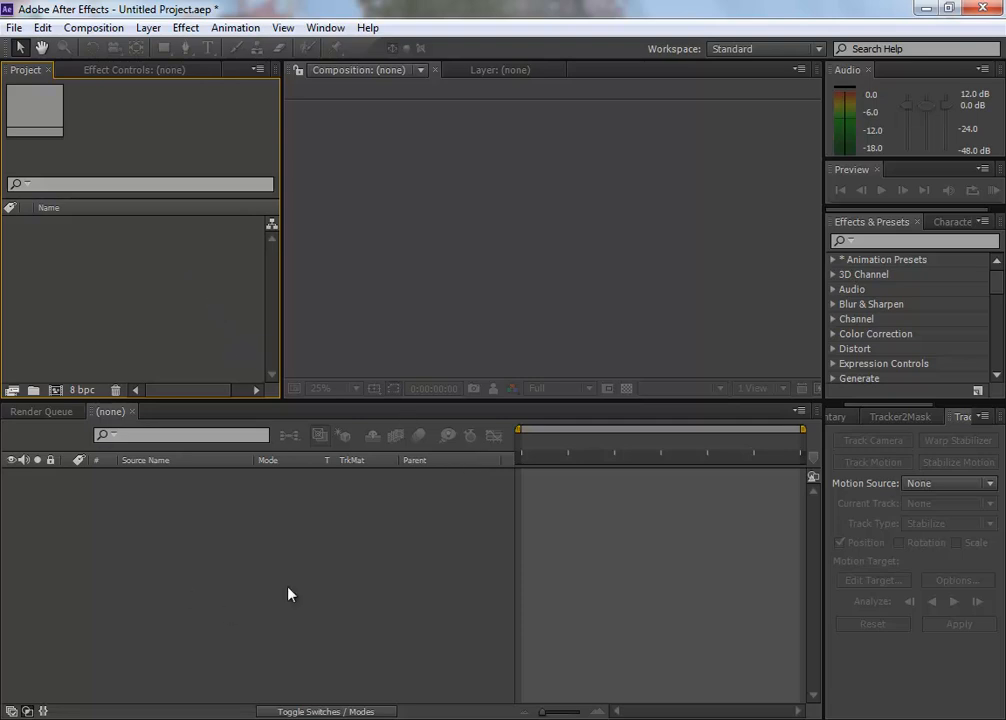
Step: Import all five clips from the 01_lighting folder into the After Effects project
left_click(926, 9)
left_click_drag(566, 94, 494, 108)
left_click(784, 382)
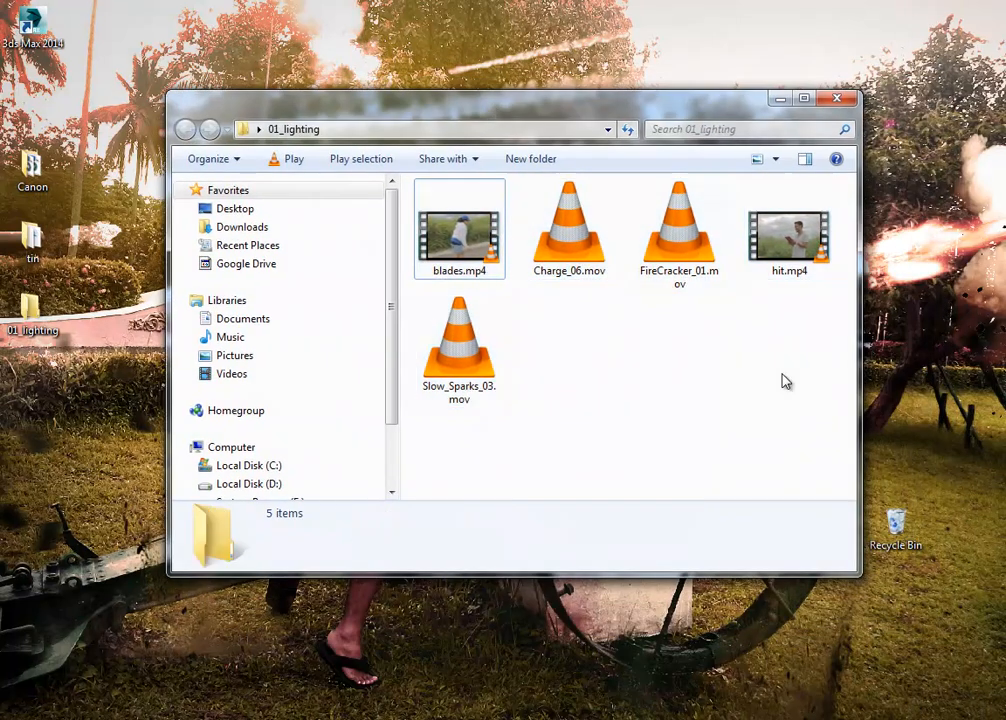
left_click_drag(828, 462, 425, 195)
left_click(754, 446)
left_click_drag(842, 469, 130, 294)
left_click(149, 325)
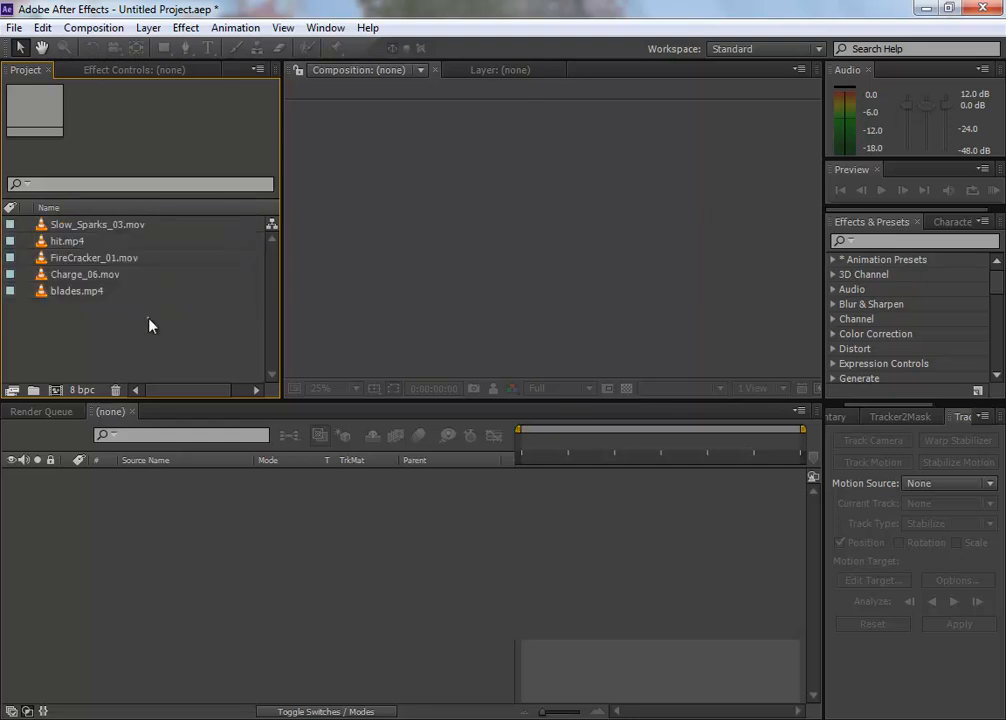
Step: Create a new composition from the blades.mp4 footage
left_click(78, 292)
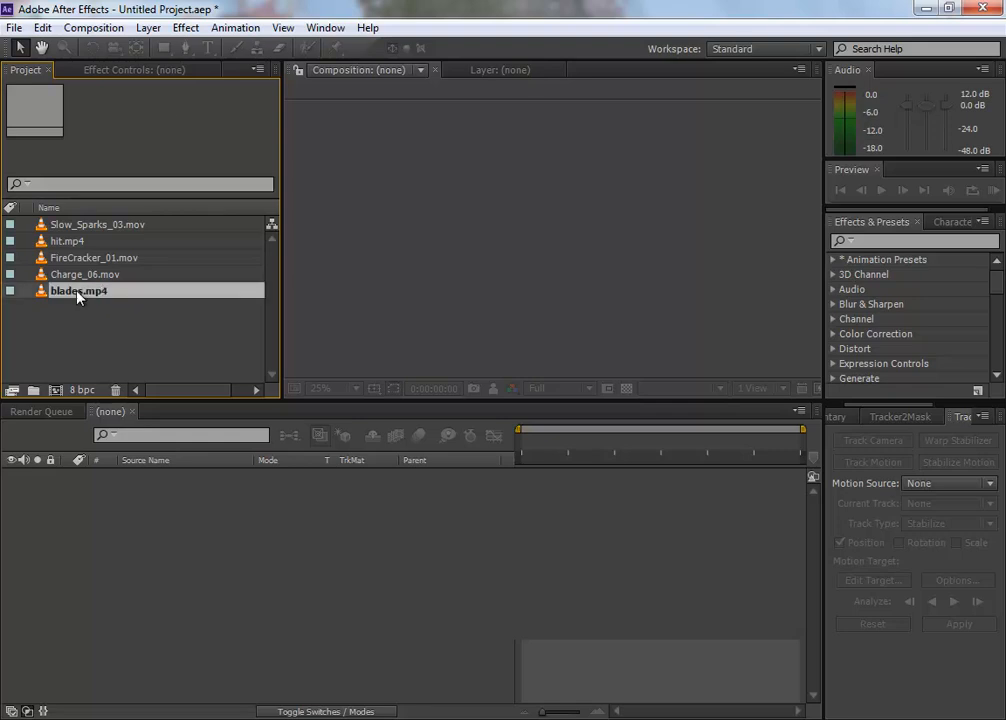
left_click_drag(78, 290, 61, 390)
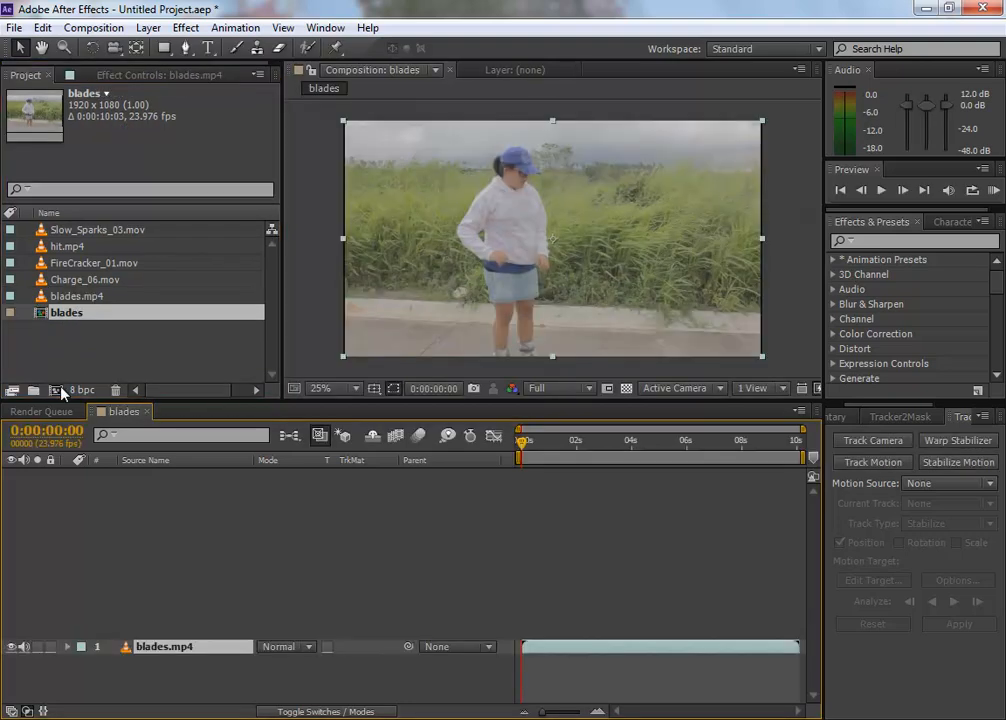
left_click(191, 593)
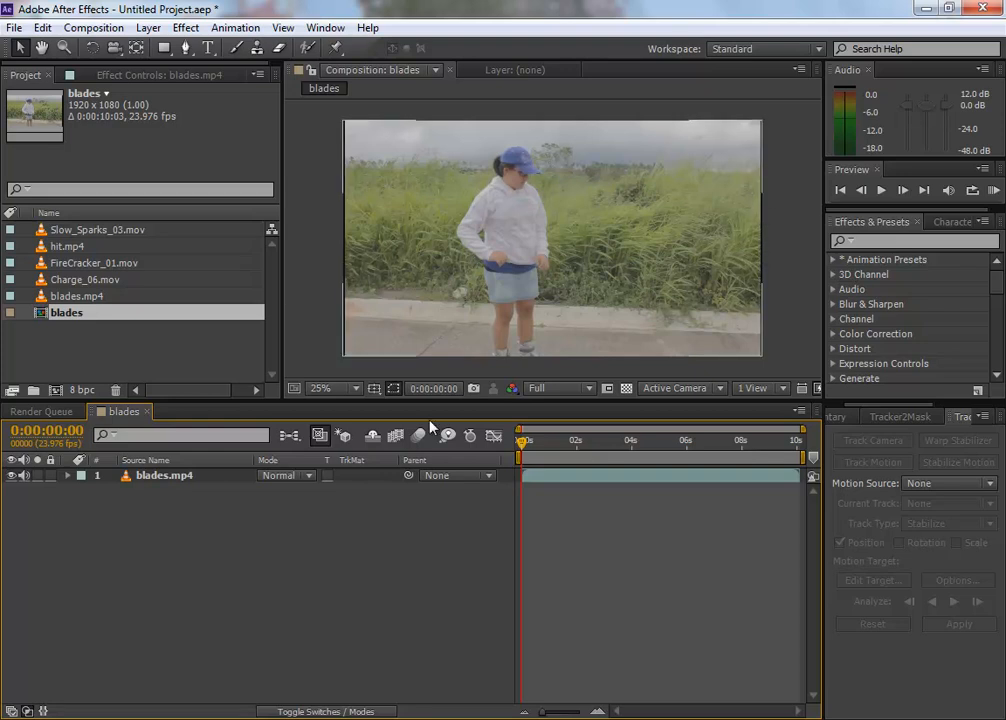
Step: Scale the blades.mp4 layer to 101% and mute its audio
left_click(187, 479)
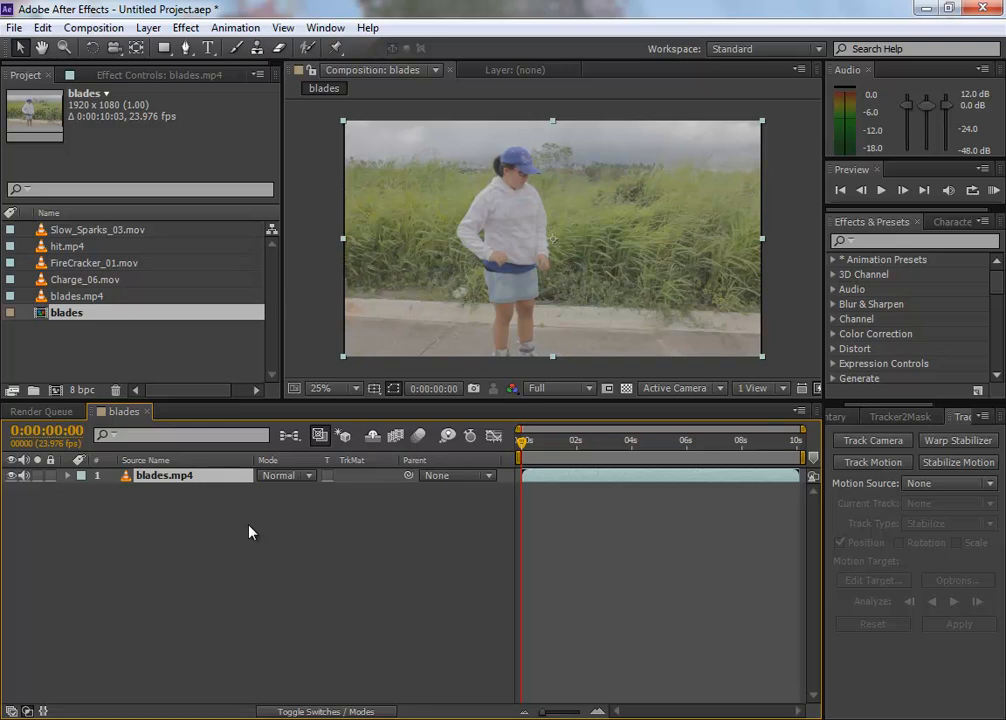
key("s")
left_click(315, 490)
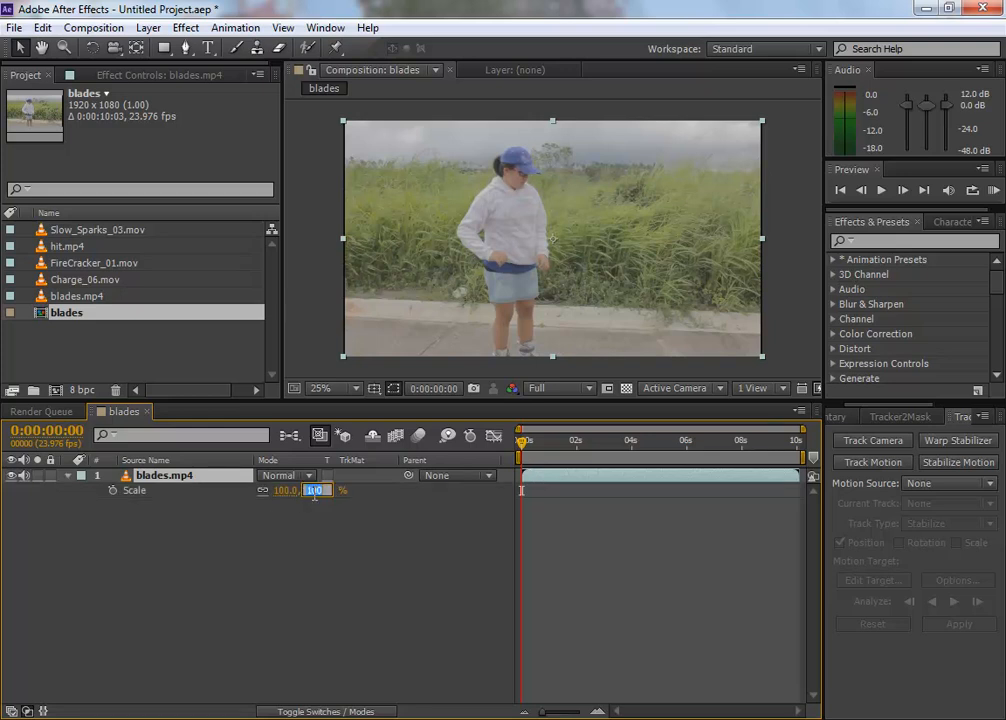
type("101")
key("Return")
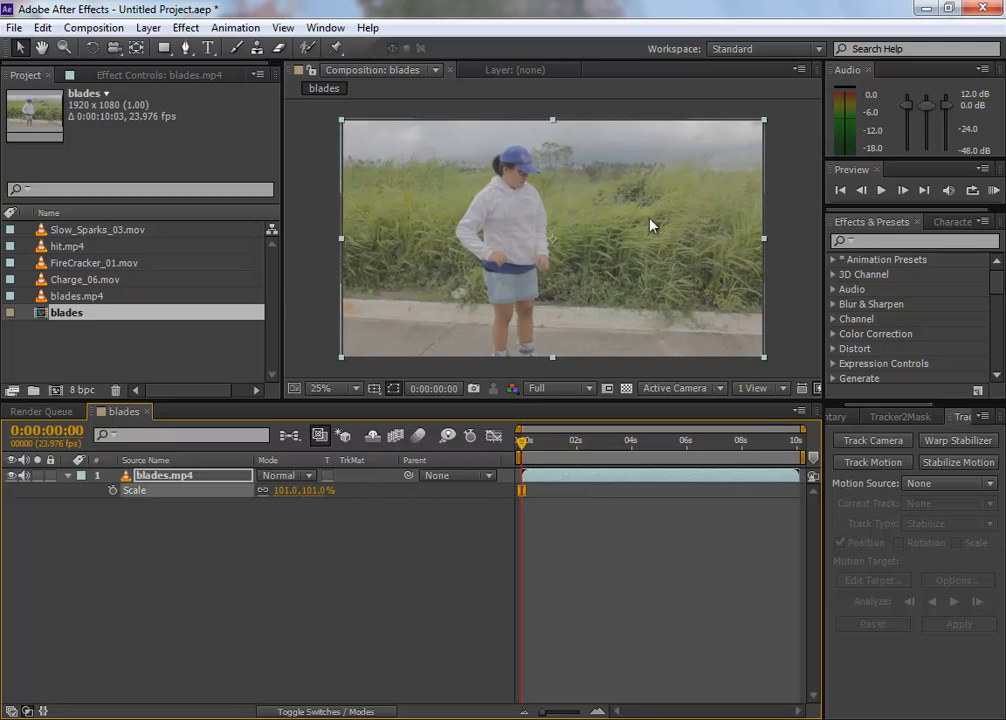
left_click(26, 490)
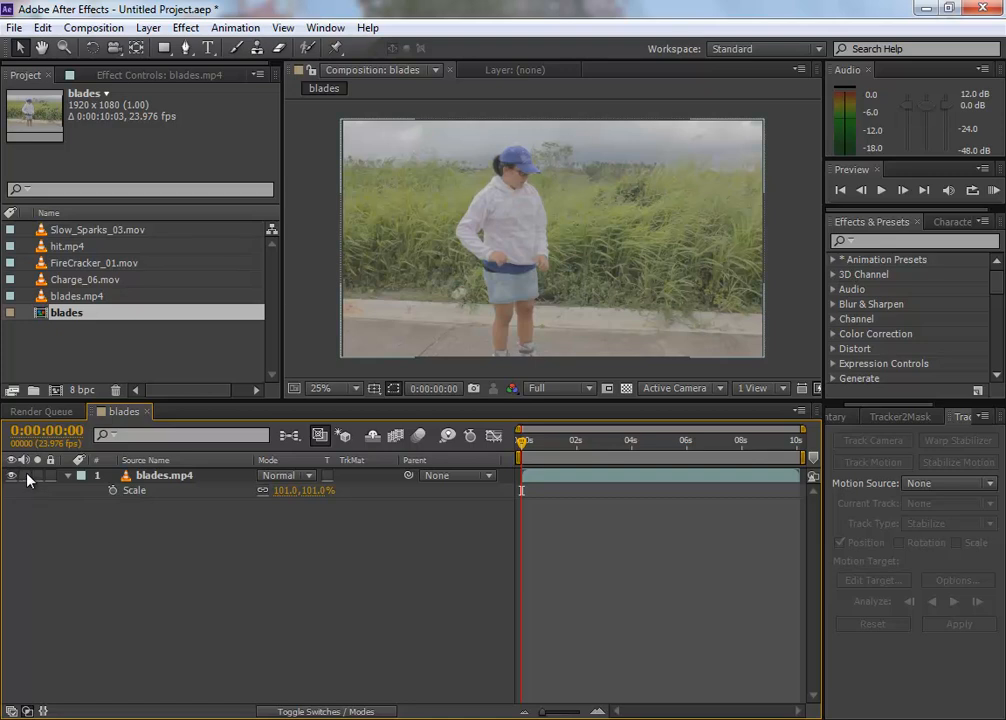
Step: Scrub through the blades.mp4 footage to review the shot and return to its first frame
left_click_drag(520, 441, 680, 470)
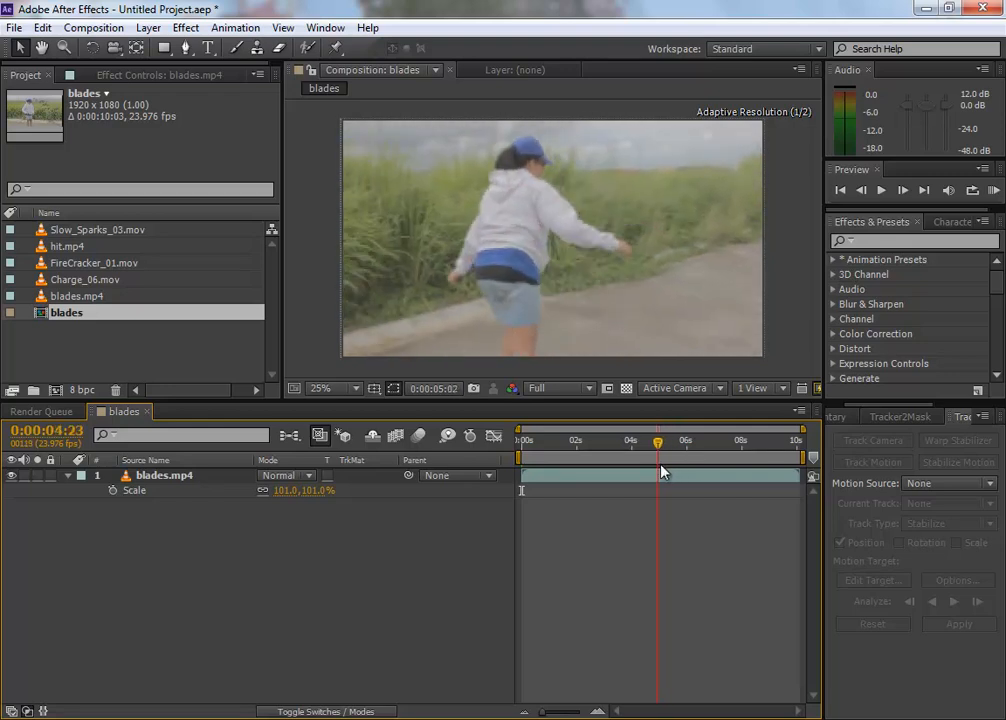
mouse_move(561, 472)
left_mouse_down()
mouse_move(514, 460)
mouse_move(588, 451)
mouse_move(674, 457)
mouse_move(521, 459)
mouse_move(700, 467)
mouse_move(534, 474)
mouse_move(564, 476)
left_mouse_up()
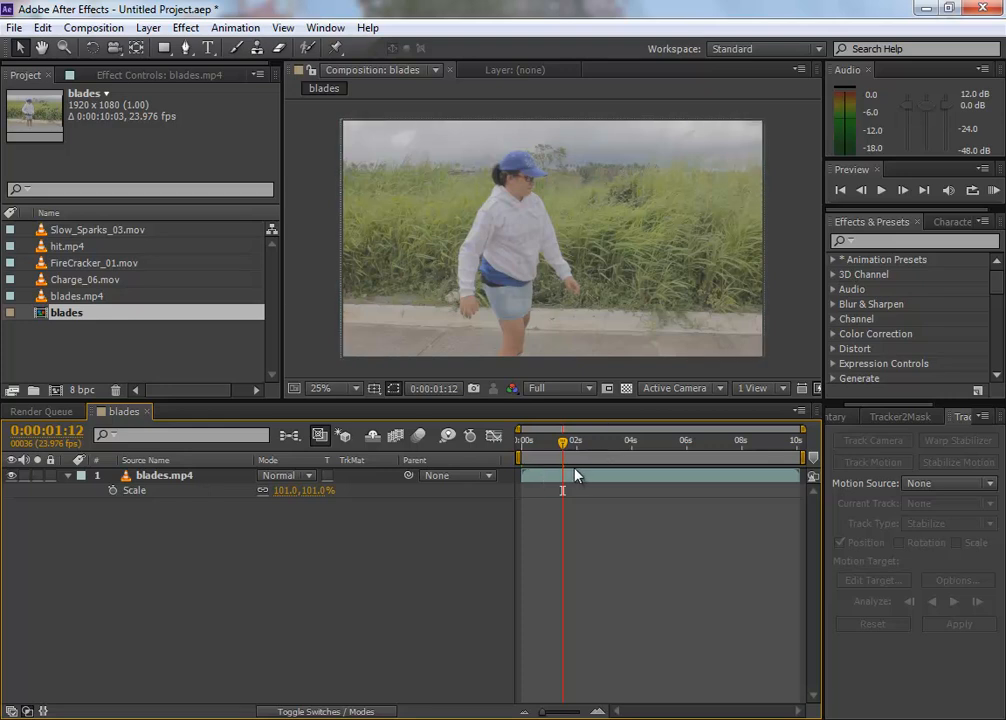
left_click(569, 475)
left_click(432, 525)
left_click_drag(564, 443, 478, 458)
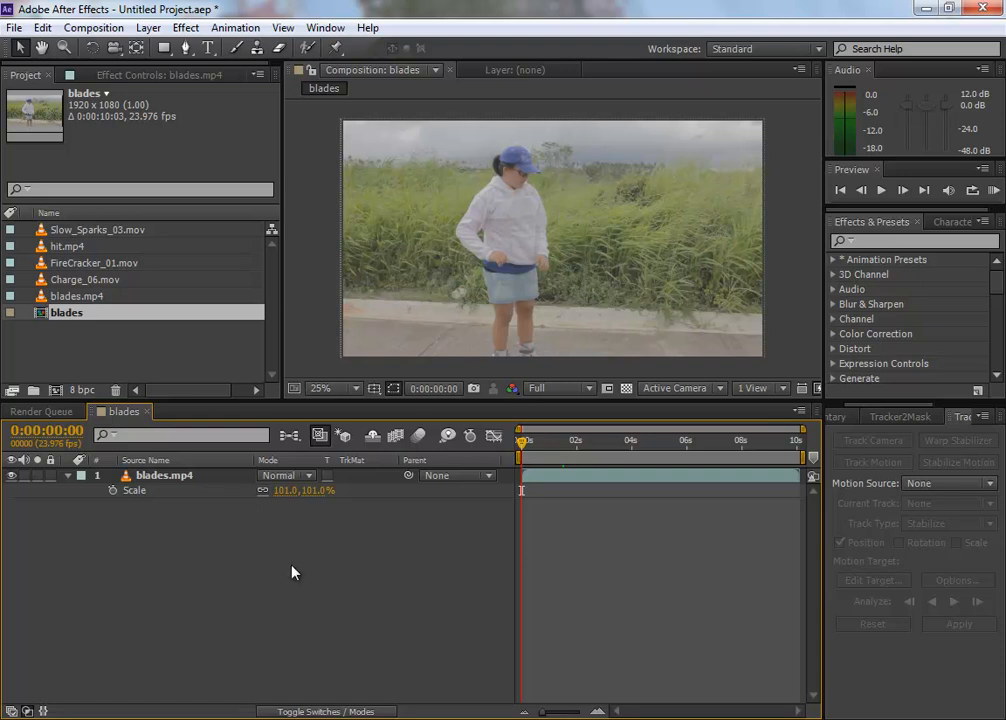
Step: Add hit.mp4 to the blades composition as the layer above blades.mp4 and mute its audio
left_click(164, 477)
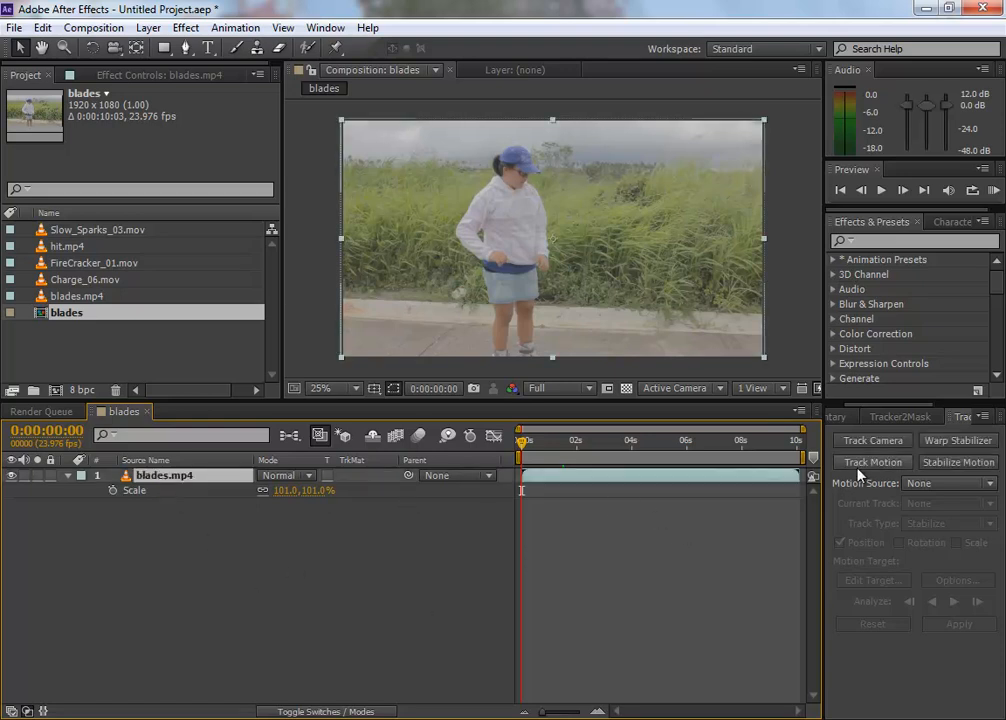
left_click(250, 550)
left_click(76, 358)
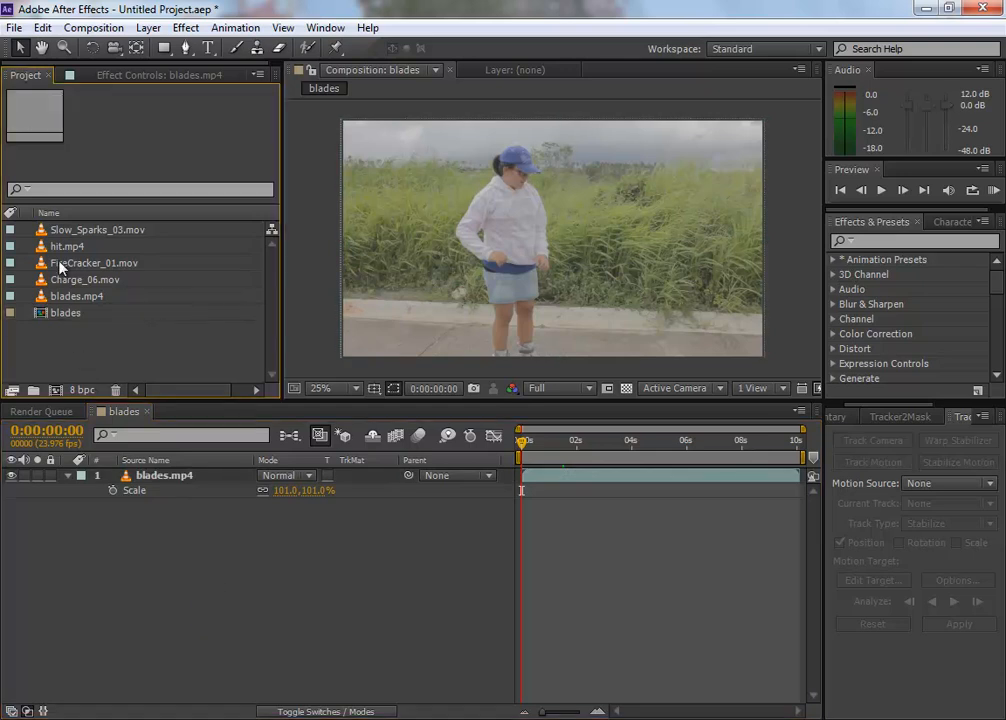
left_click_drag(54, 246, 160, 555)
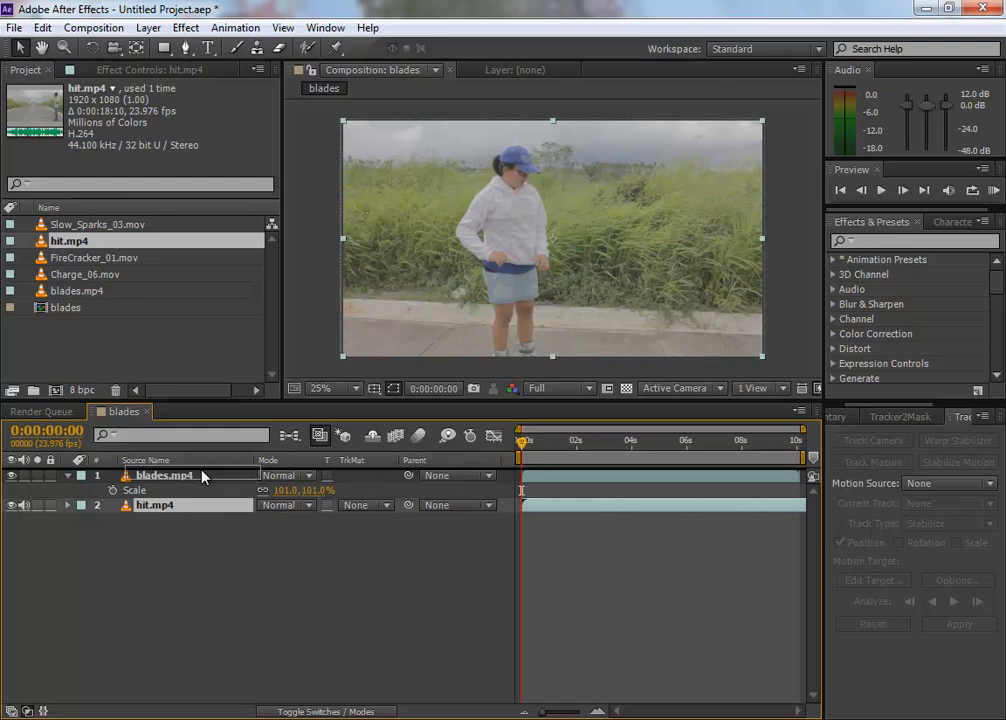
key("ctrl+bracketright")
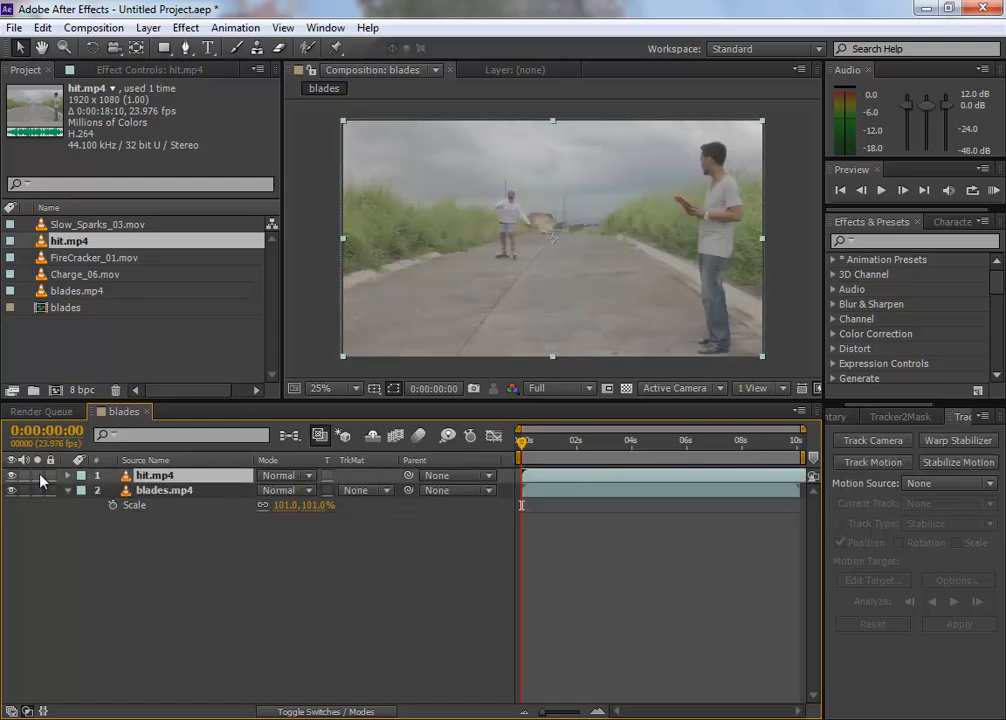
Step: Set the blades composition's duration to 0:00:30:03
left_click_drag(521, 441, 555, 458)
left_click(360, 583)
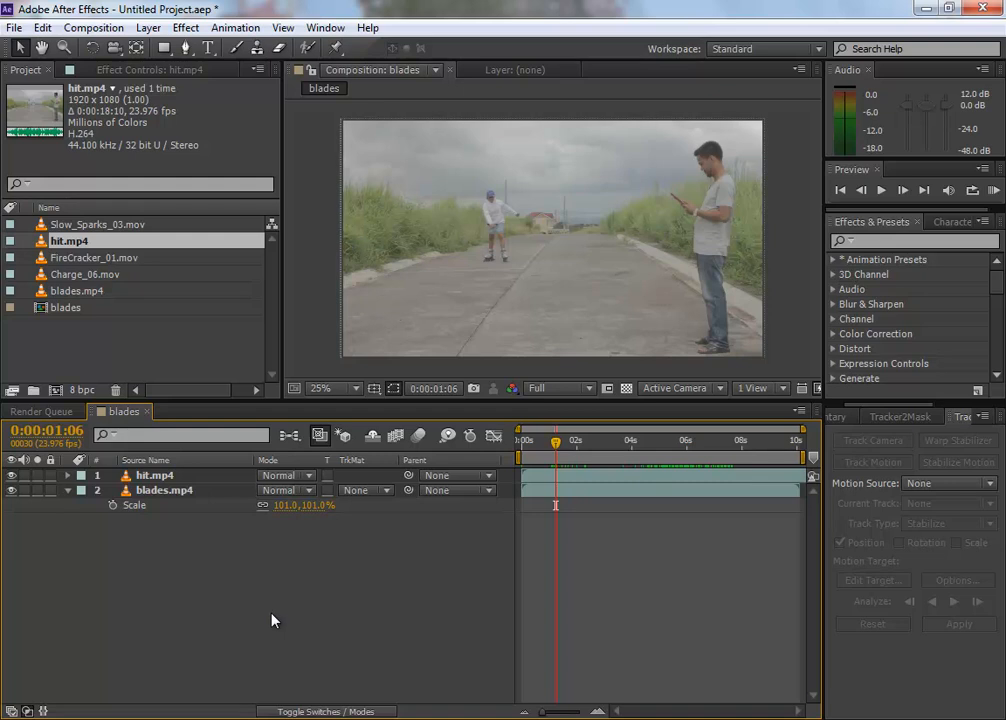
key("ctrl+k")
left_click_drag(270, 234, 366, 178)
left_click(418, 466)
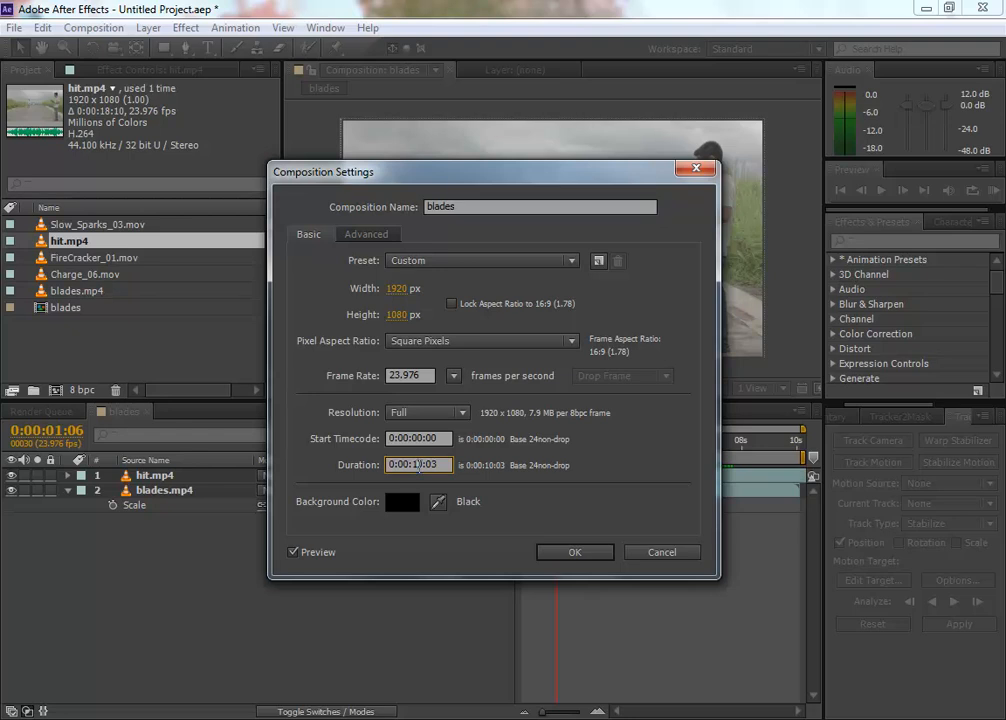
key("BackSpace")
type("3")
left_click(586, 554)
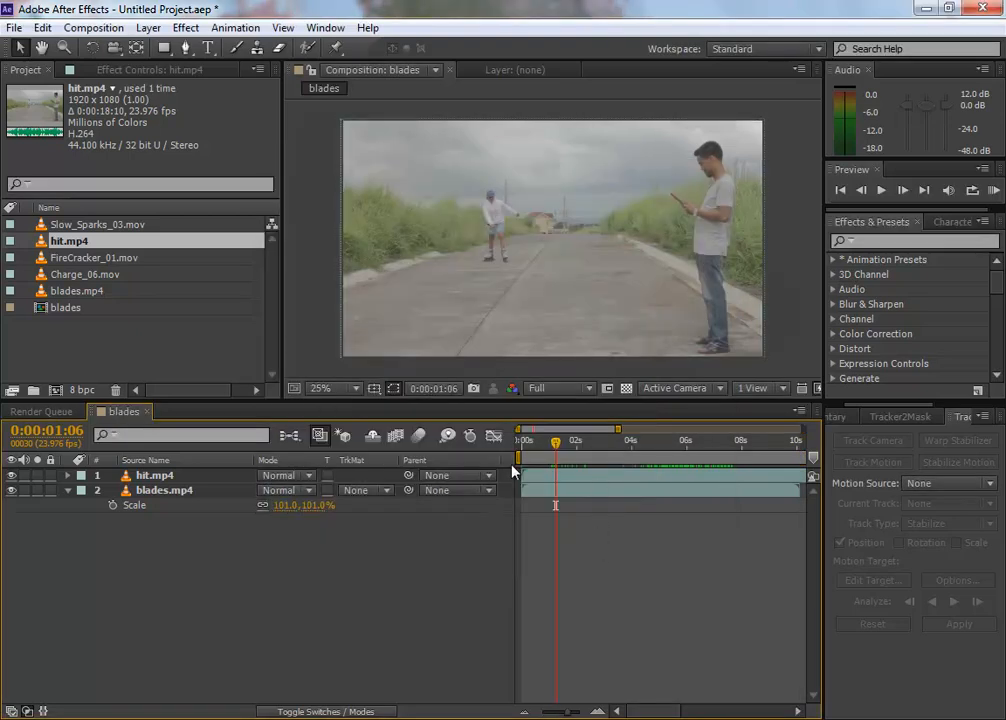
Step: Move the hit.mp4 layer in time so it starts where blades.mp4 ends, at about 10 seconds
left_click_drag(618, 430, 985, 423)
left_click_drag(557, 477, 649, 483)
left_click(400, 566)
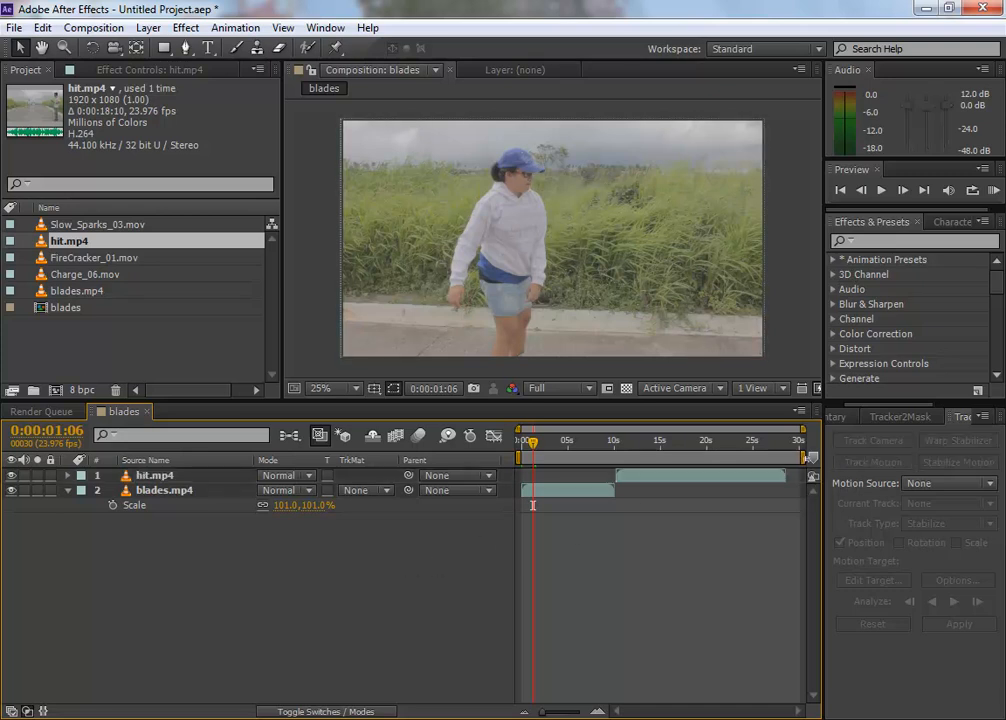
Step: End the work area at the end of hit.mp4 and trim the composition to it
left_click_drag(806, 458, 789, 457)
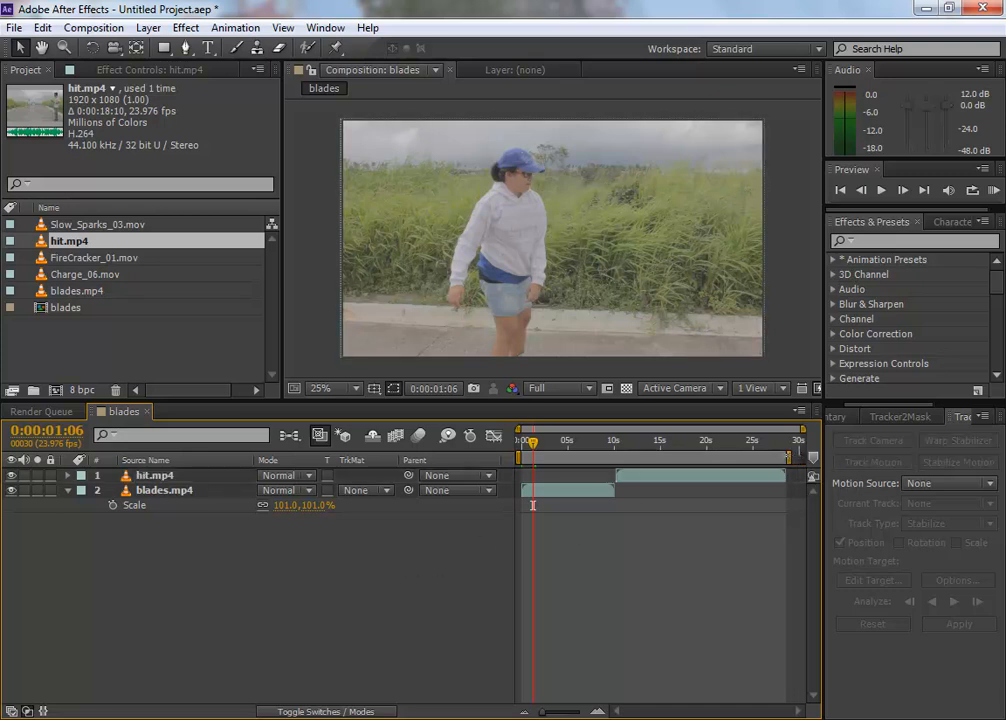
right_click(768, 458)
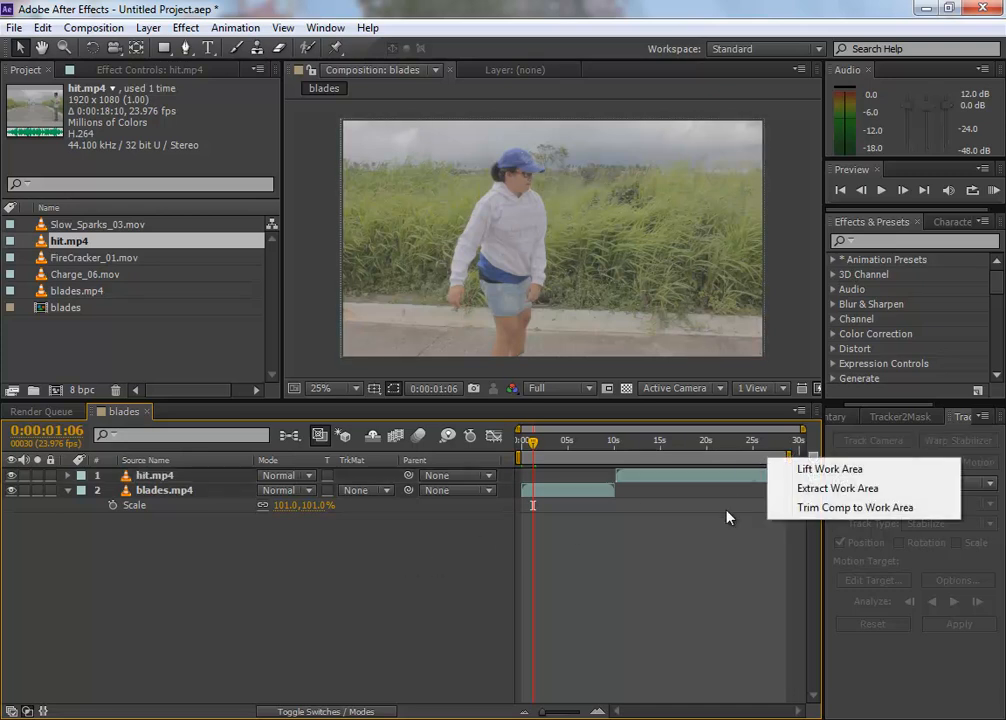
left_click(822, 509)
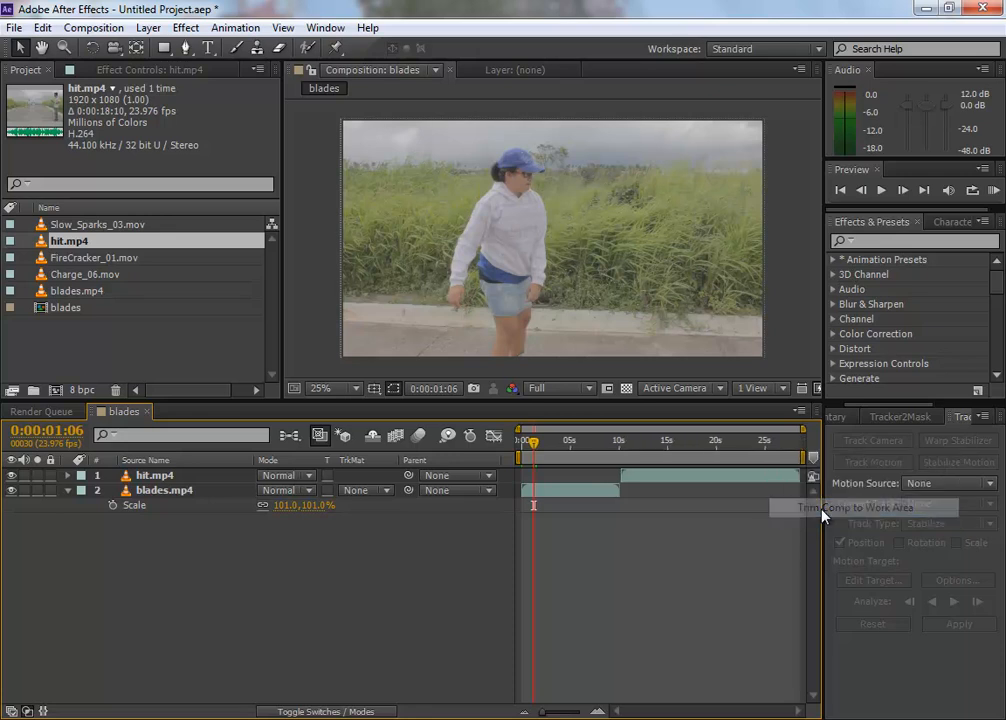
Step: Apply Warp Stabilizer to the blades.mp4 layer with a smoothness of 7%
left_click_drag(560, 443, 514, 448)
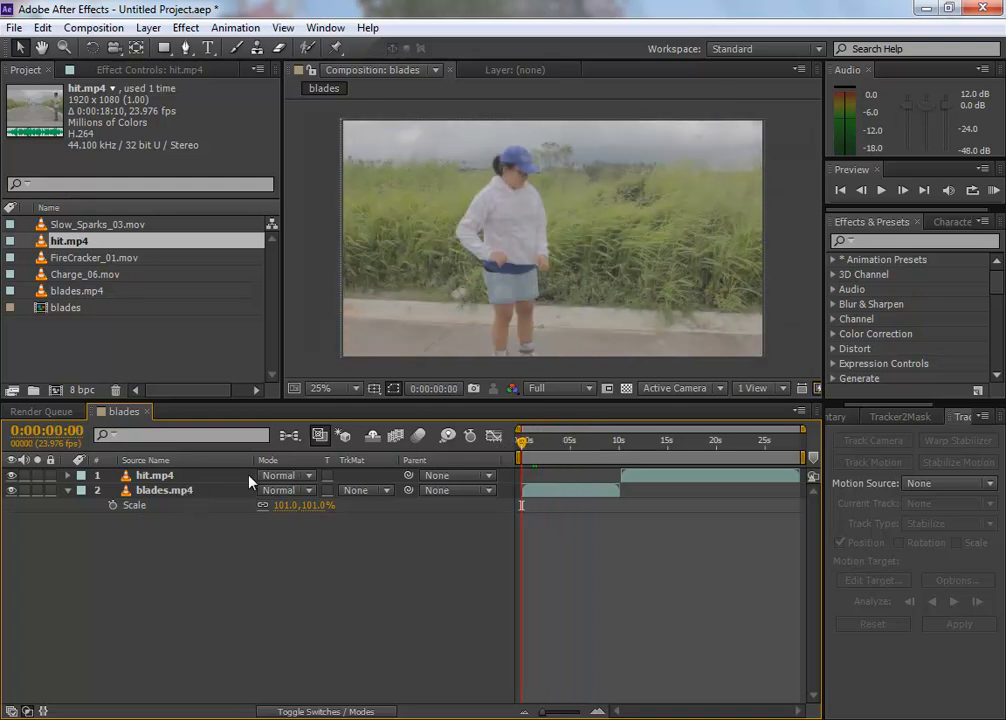
left_click(163, 491)
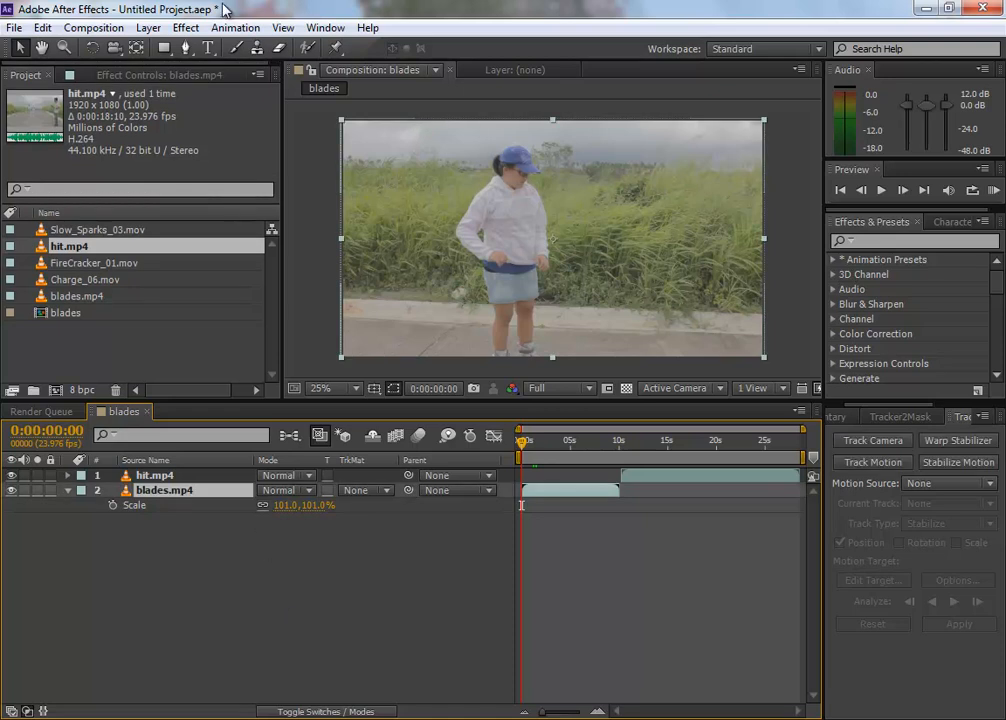
left_click(240, 28)
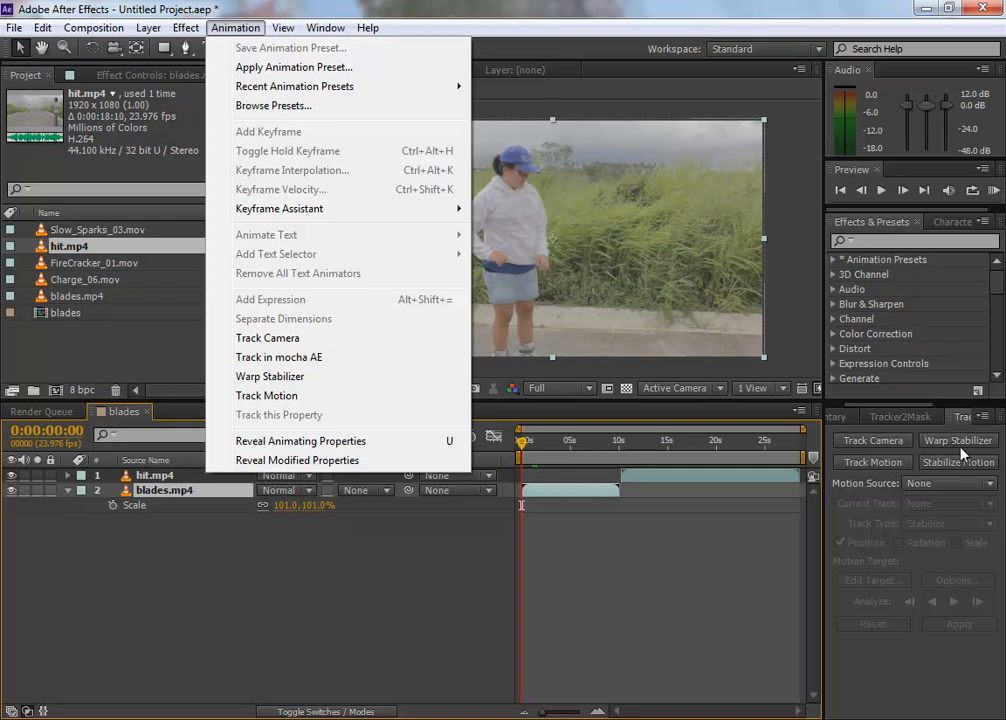
left_click(345, 377)
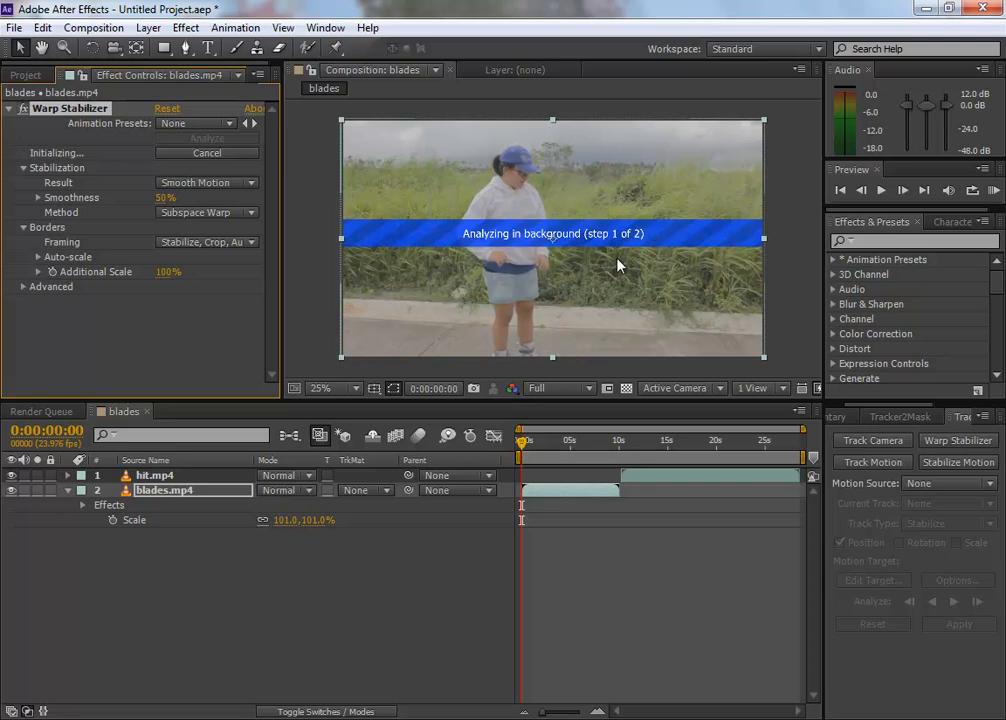
left_click(164, 199)
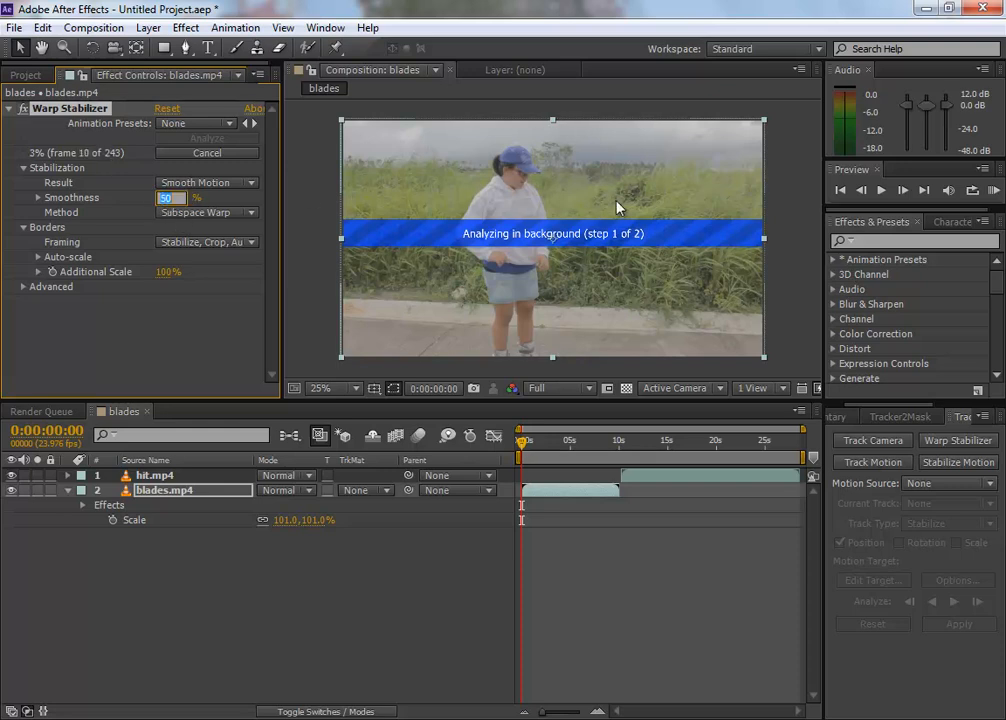
type("7")
key("Return")
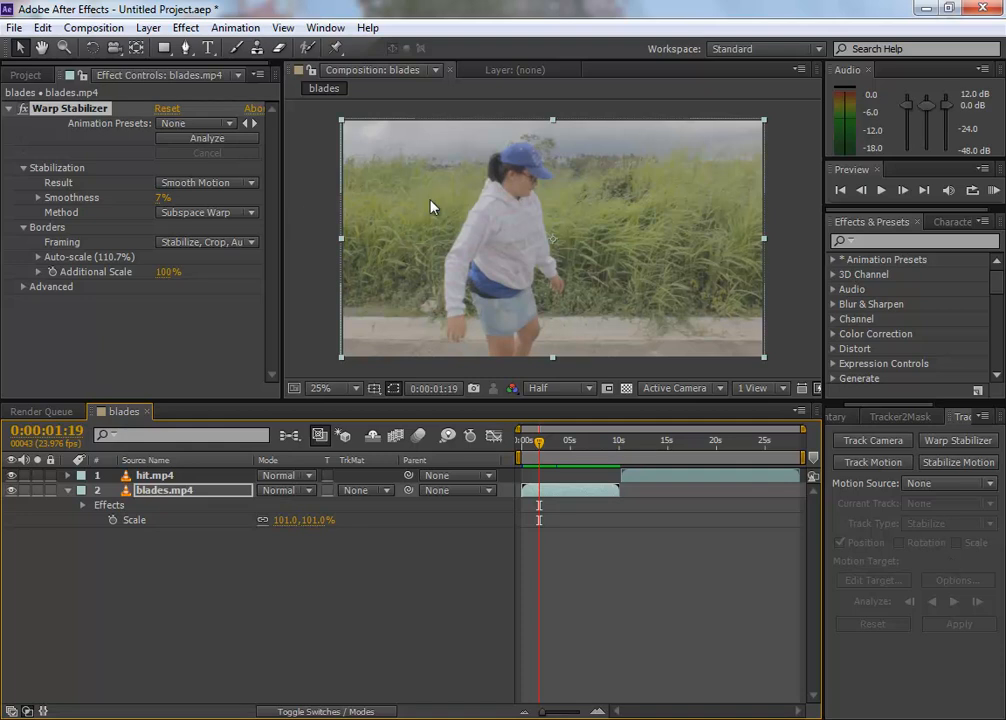
Step: Toggle Warp Stabilizer off and on to compare the frame before and after stabilization
left_click(23, 108)
left_click(23, 108)
left_click(23, 108)
left_click(23, 108)
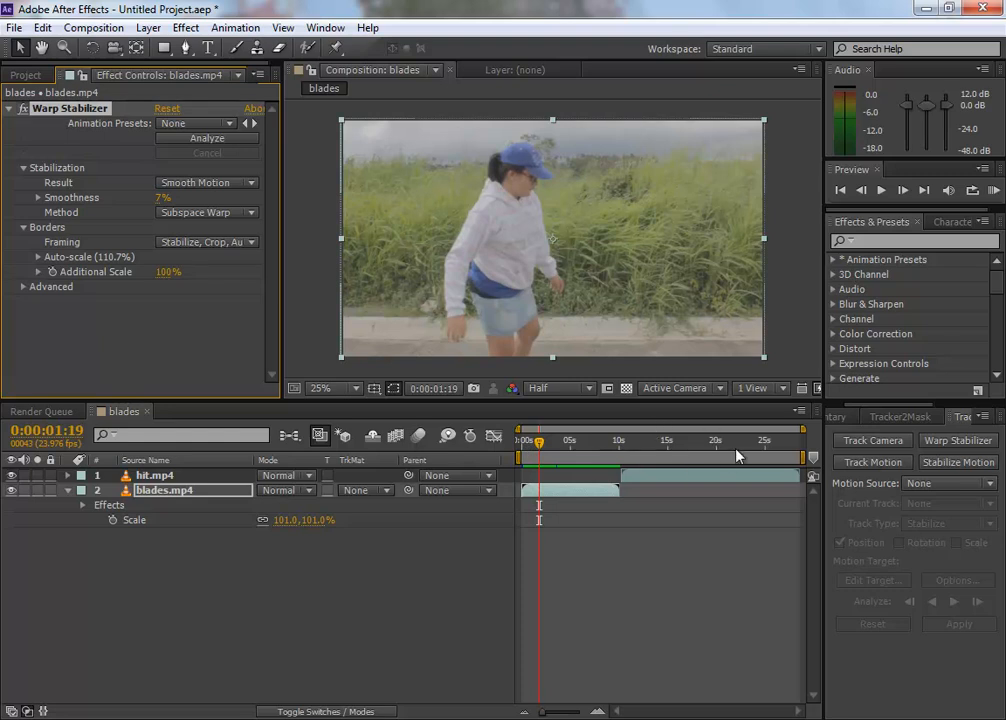
Step: Shorten the work area to end with the blades.mp4 clip and preview the stabilized footage
left_click_drag(803, 457, 608, 450)
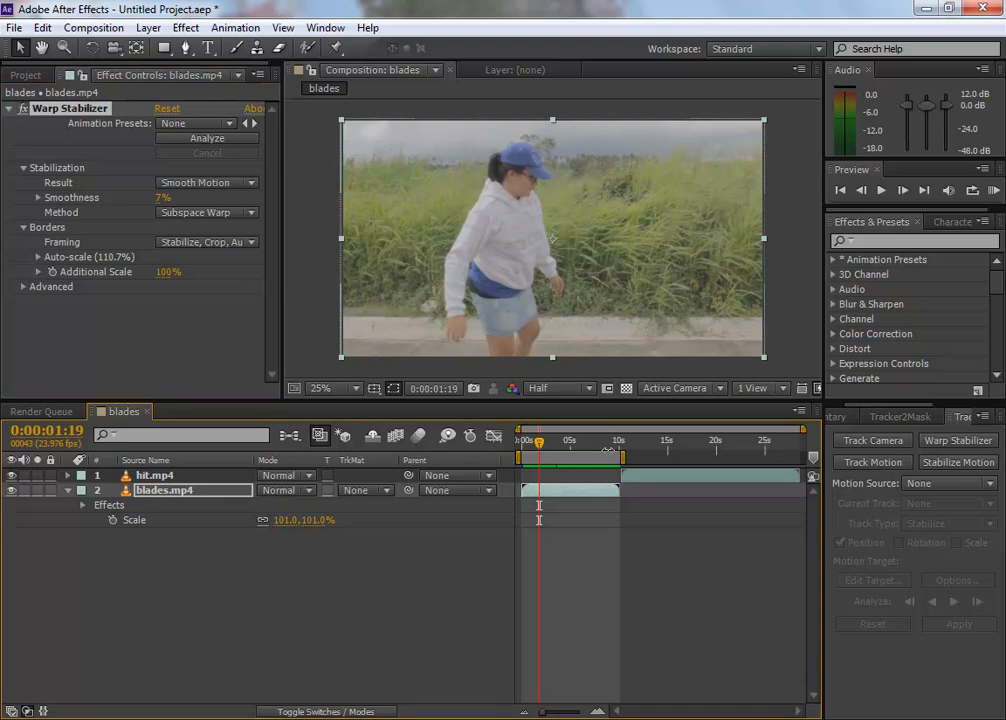
key("KP_0")
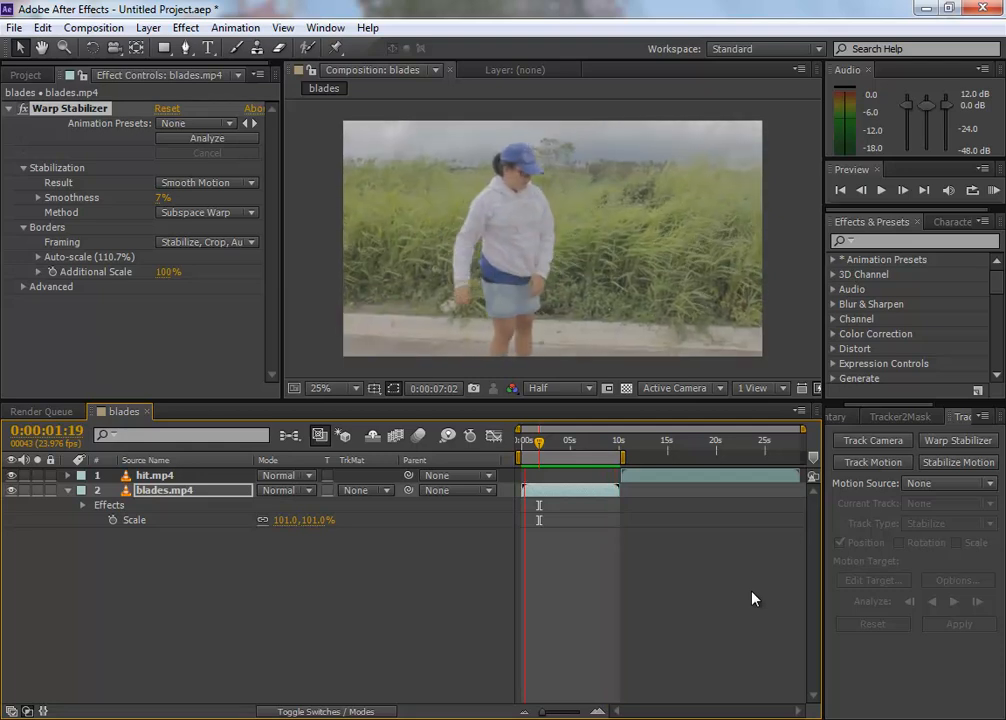
key("space")
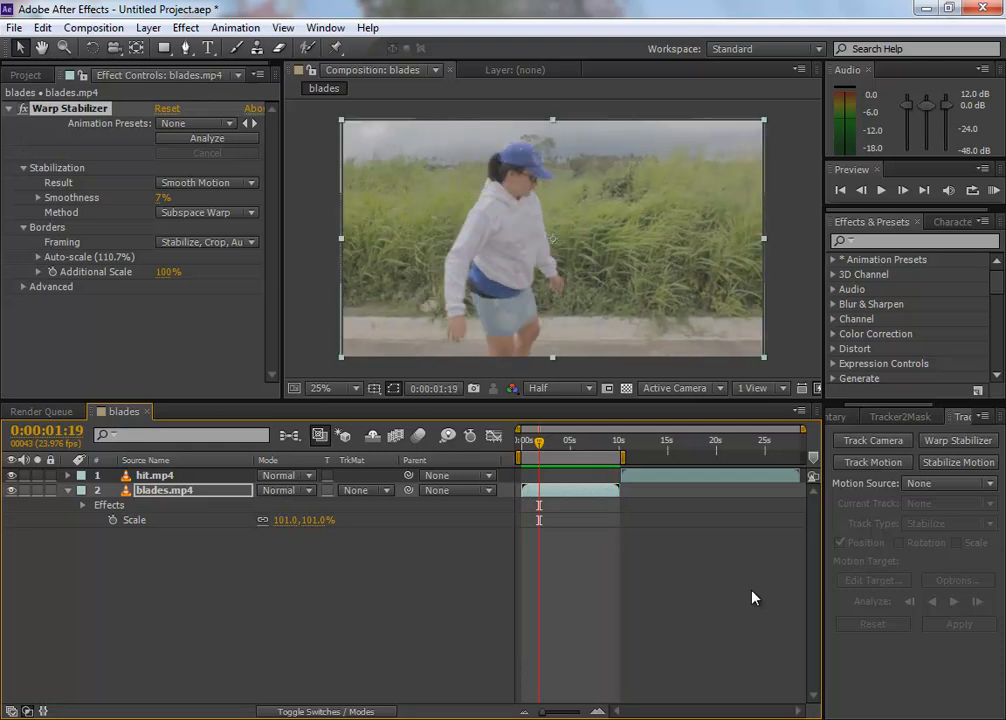
Step: Disable Warp Stabilizer on blades.mp4, preview the unstabilized footage, and re-enable the effect
left_click(23, 109)
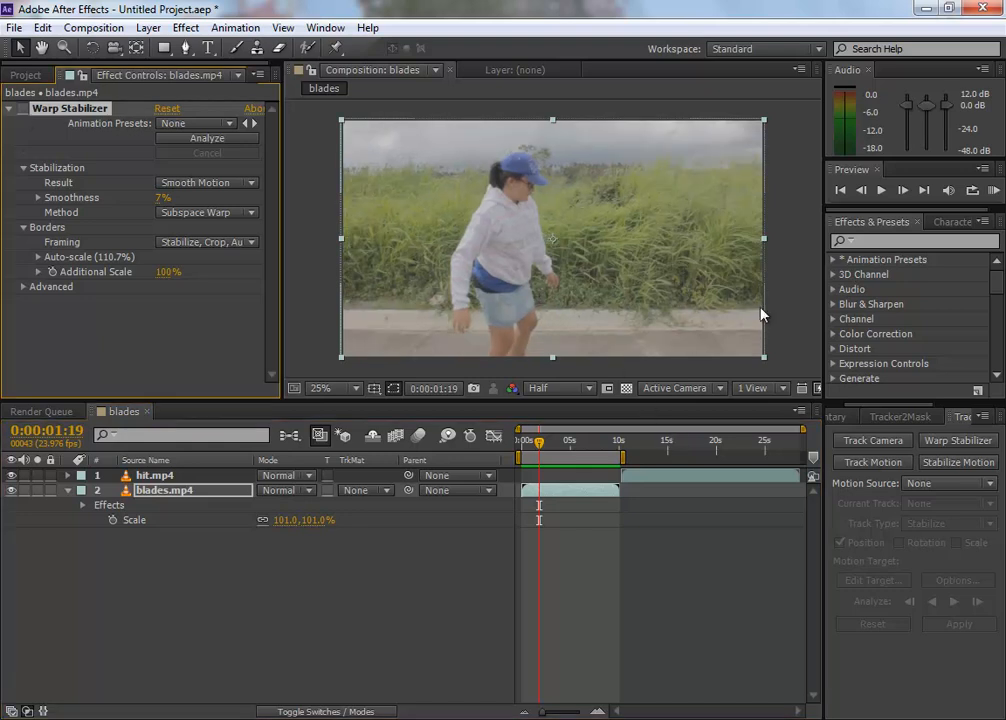
key("space")
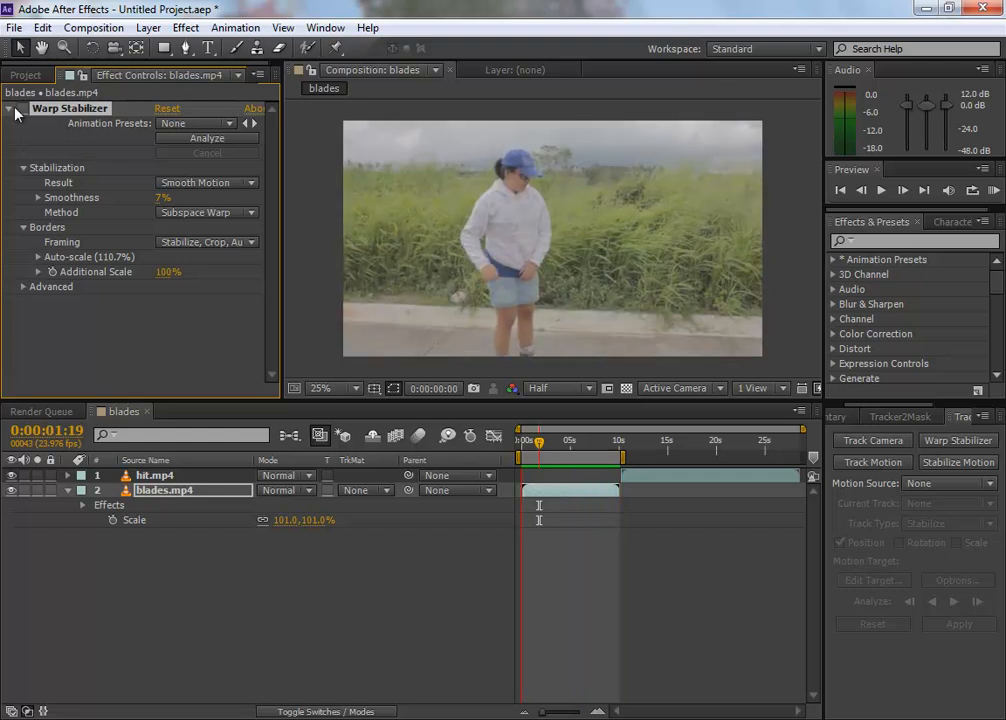
key("space")
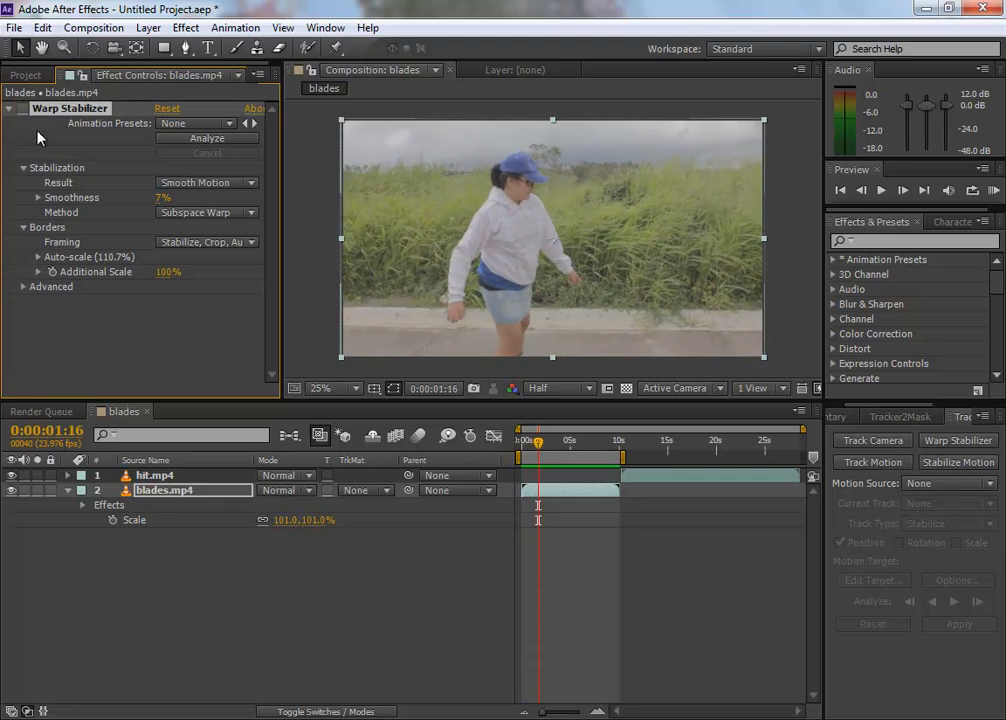
left_click(23, 108)
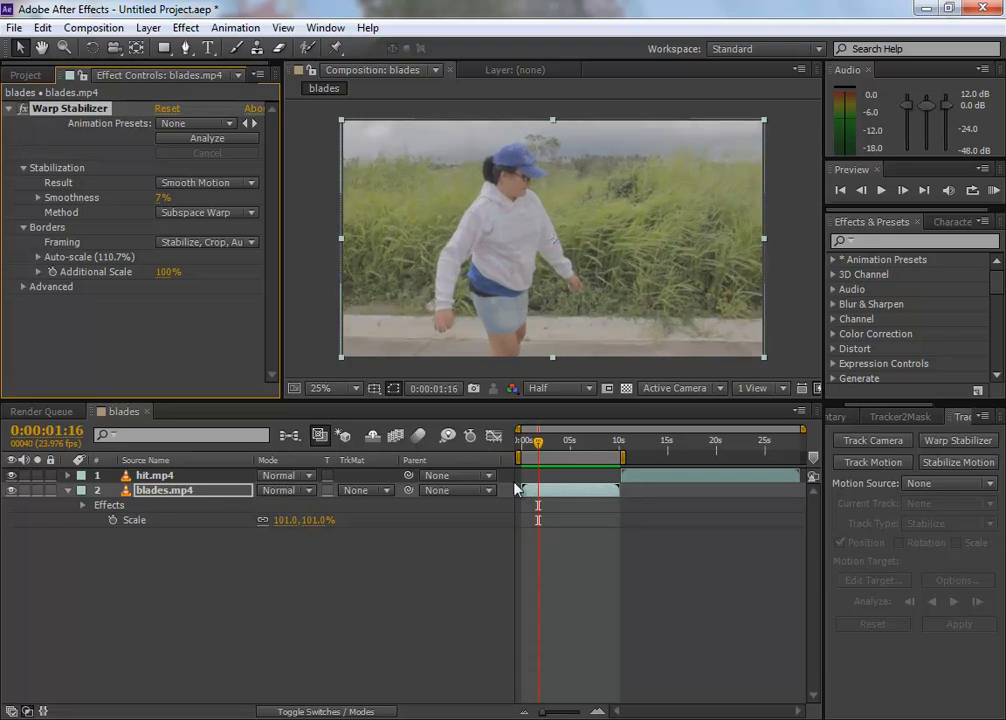
Step: Extend the work area end to the end of the hit.mp4 clip
left_click(173, 514)
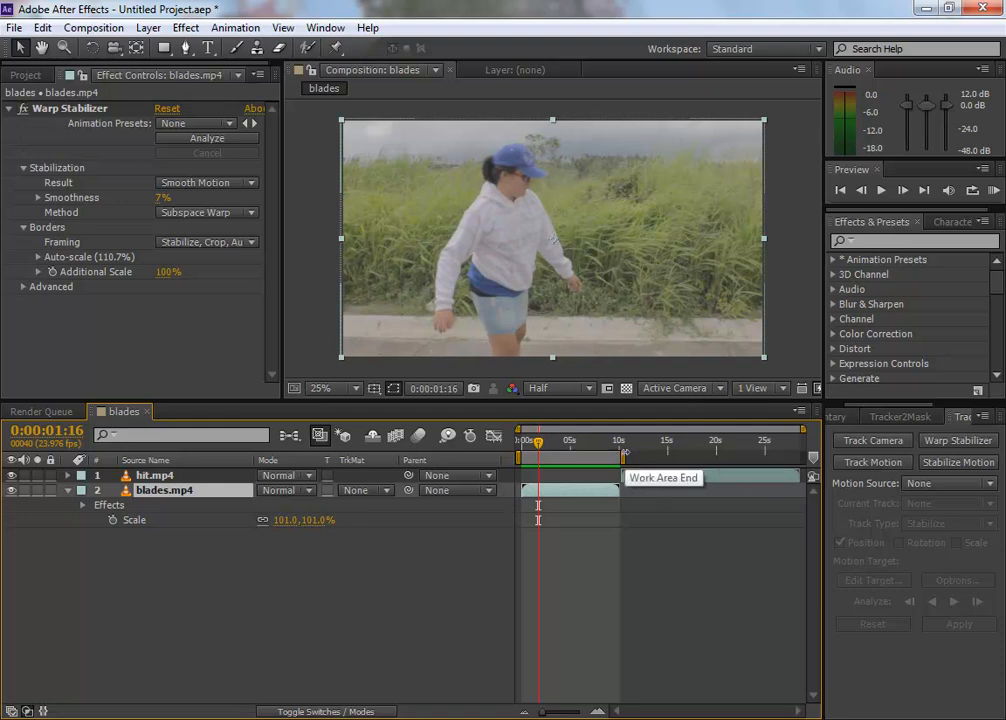
left_click_drag(623, 458, 803, 458)
left_click(440, 577)
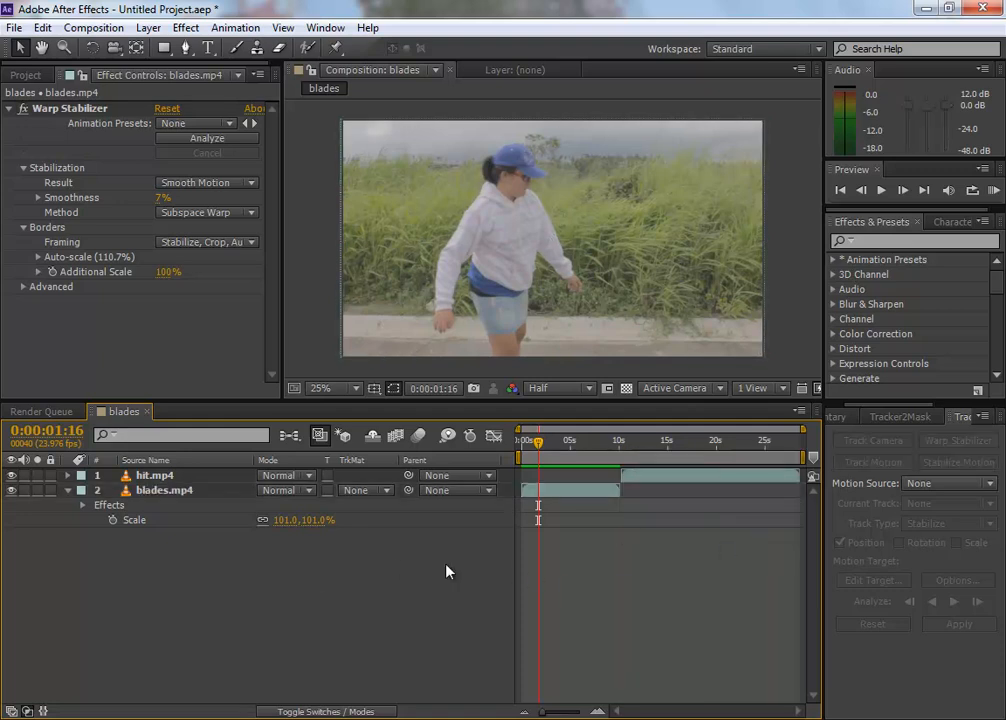
Step: Enlarge the composition viewer area and scrub hit.mp4 to just before the skater raises her arms, at 0:00:16:03
mouse_move(669, 444)
left_mouse_down()
mouse_move(656, 444)
mouse_move(687, 444)
left_mouse_up()
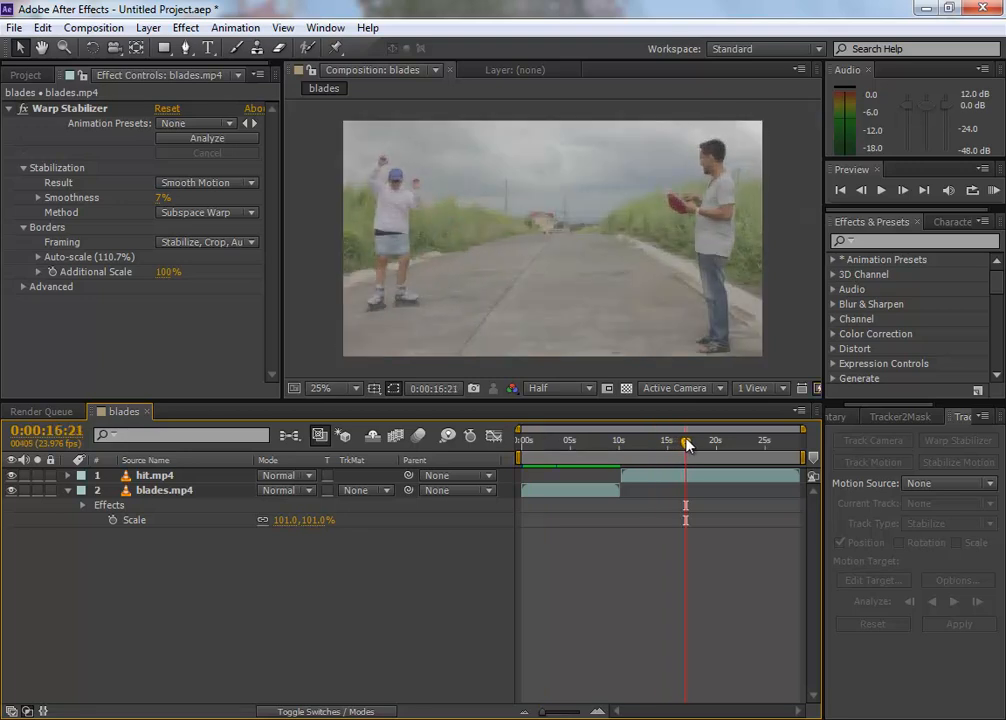
left_click(619, 445)
left_click_drag(619, 445, 684, 458)
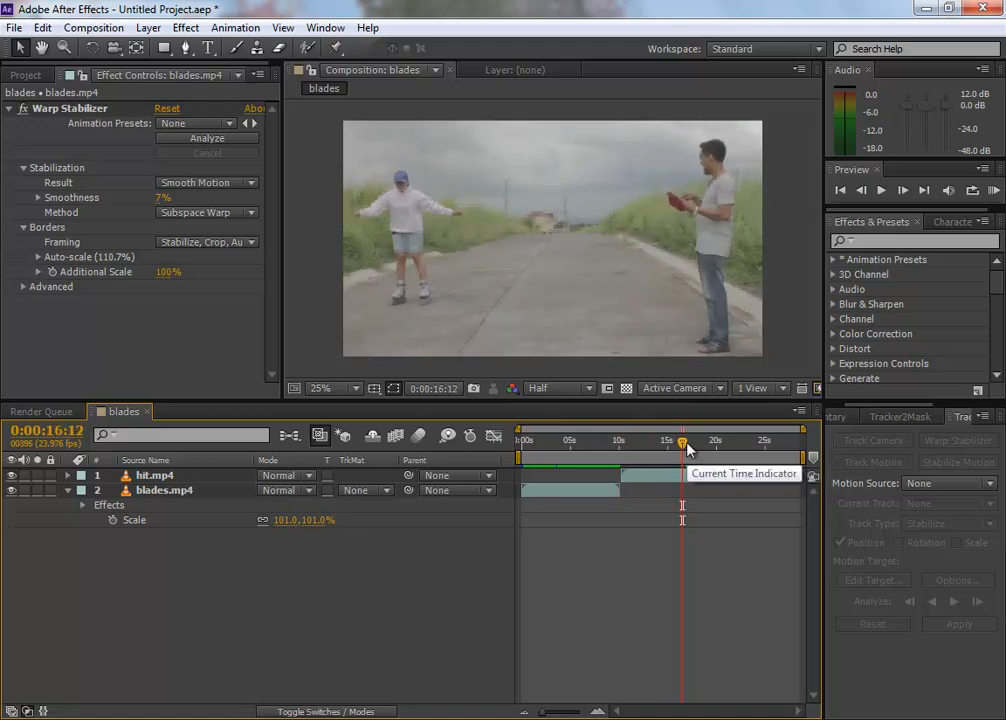
left_click_drag(687, 450, 685, 447)
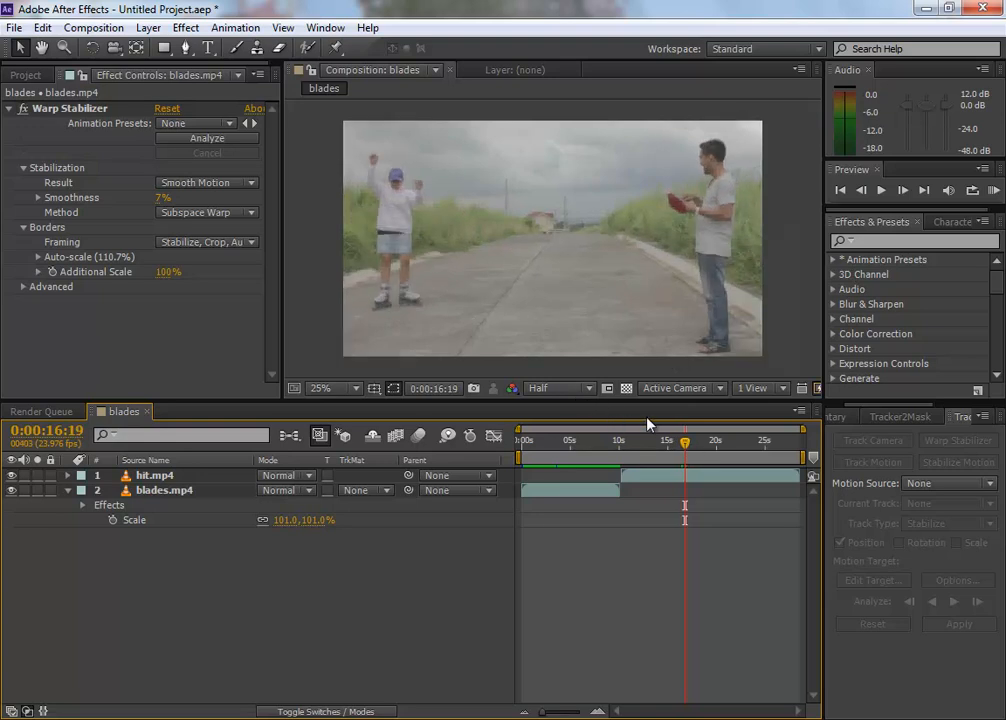
left_click_drag(313, 400, 313, 485)
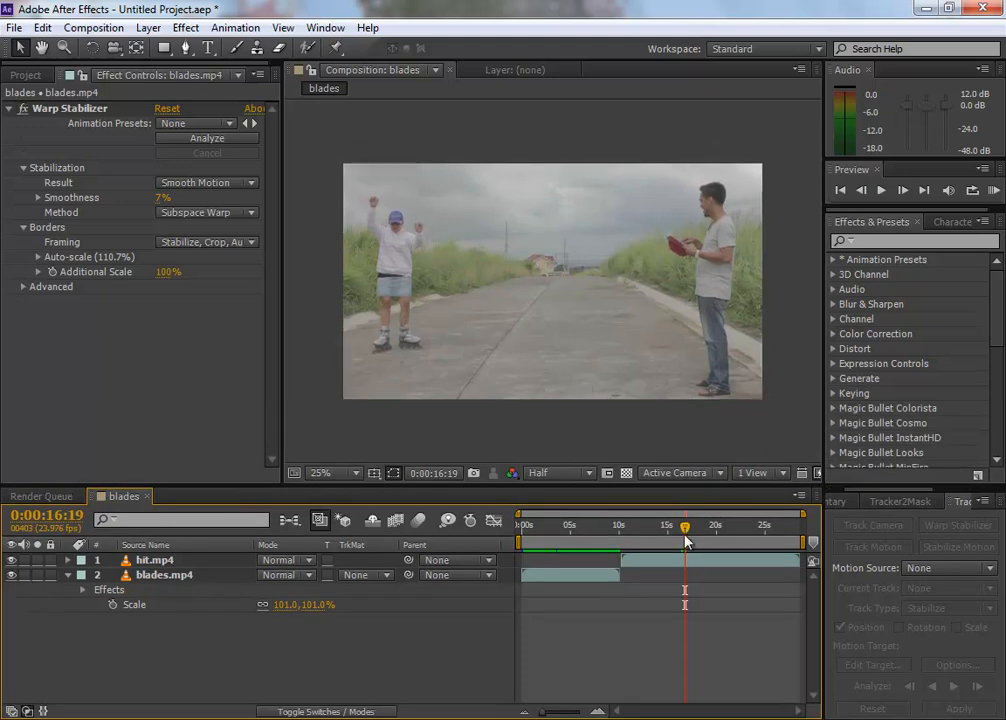
mouse_move(685, 540)
left_mouse_down()
mouse_move(670, 541)
mouse_move(675, 533)
left_mouse_up()
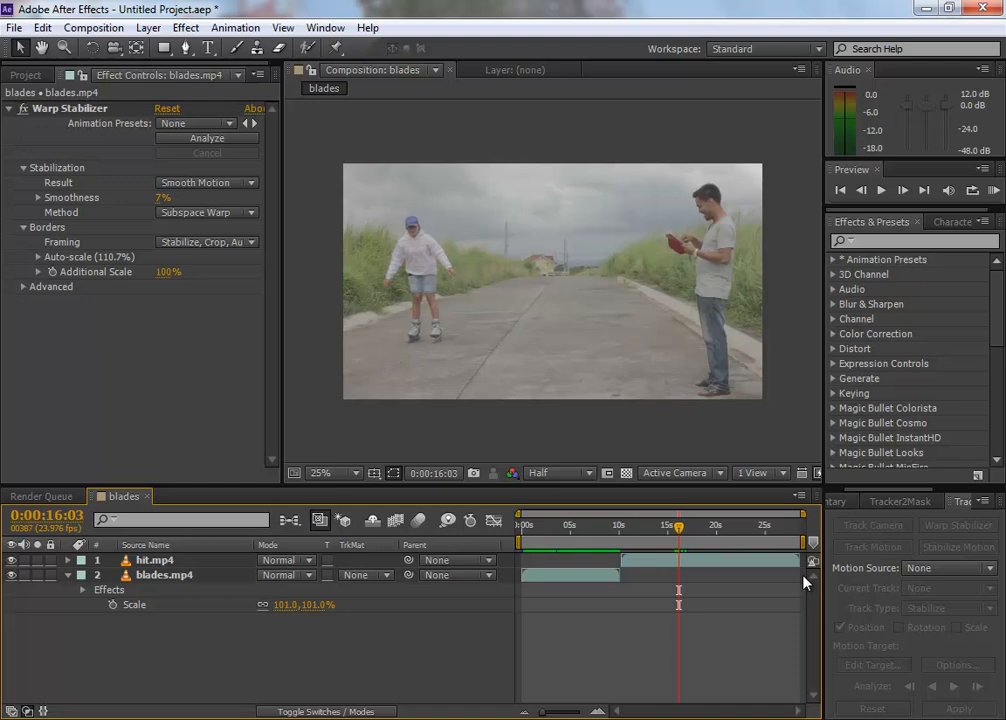
Step: Compare neighbouring frames to settle on 0:00:16:03 and add a layer marker to hit.mp4 there
key("Page_Down")
key("Page_Up")
key("Page_Up")
key("Page_Up")
key("Page_Down")
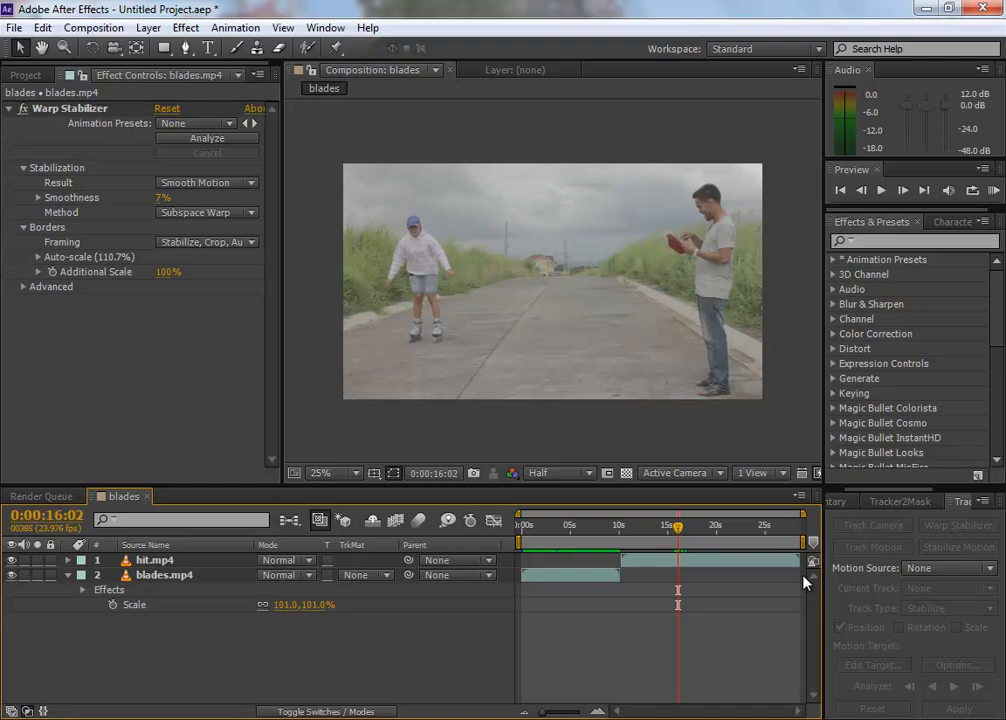
key("Page_Down")
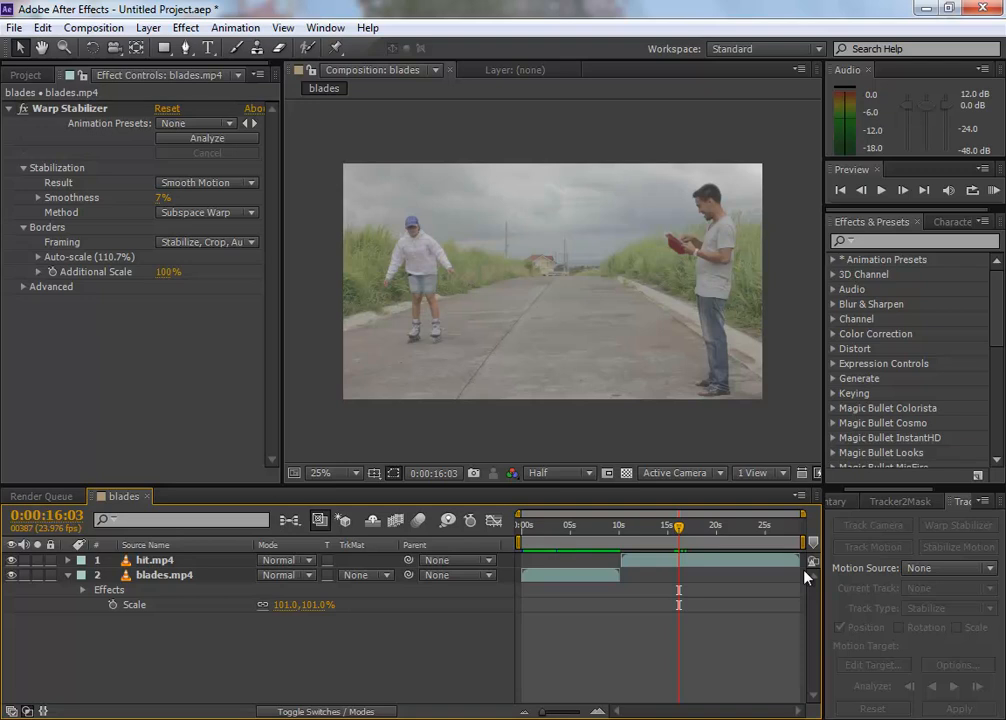
left_click(181, 566)
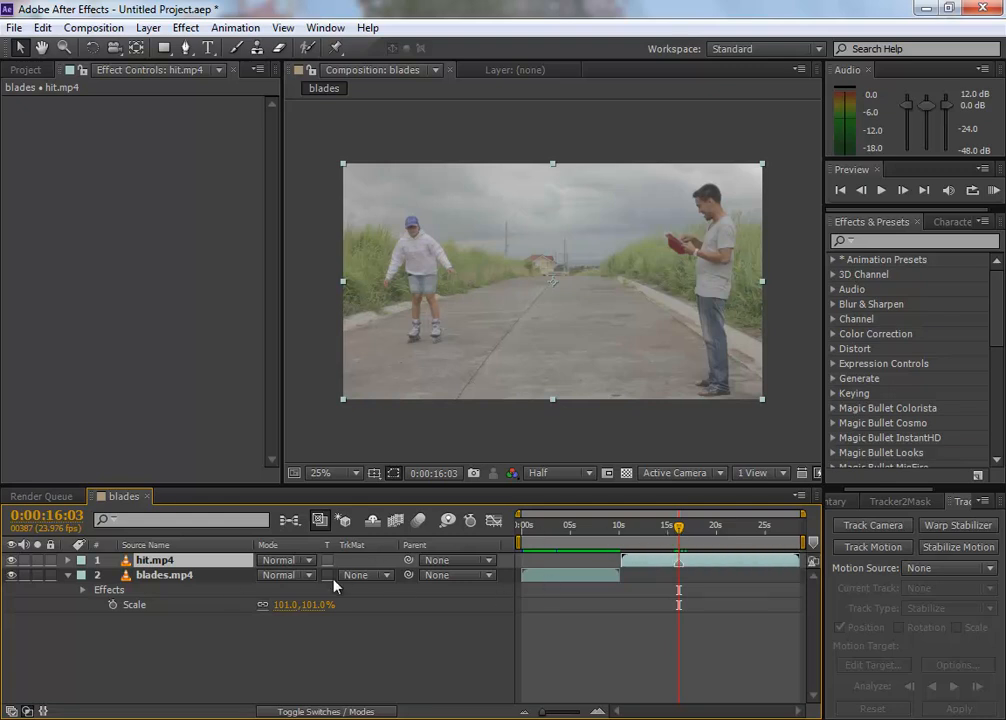
left_click(139, 300)
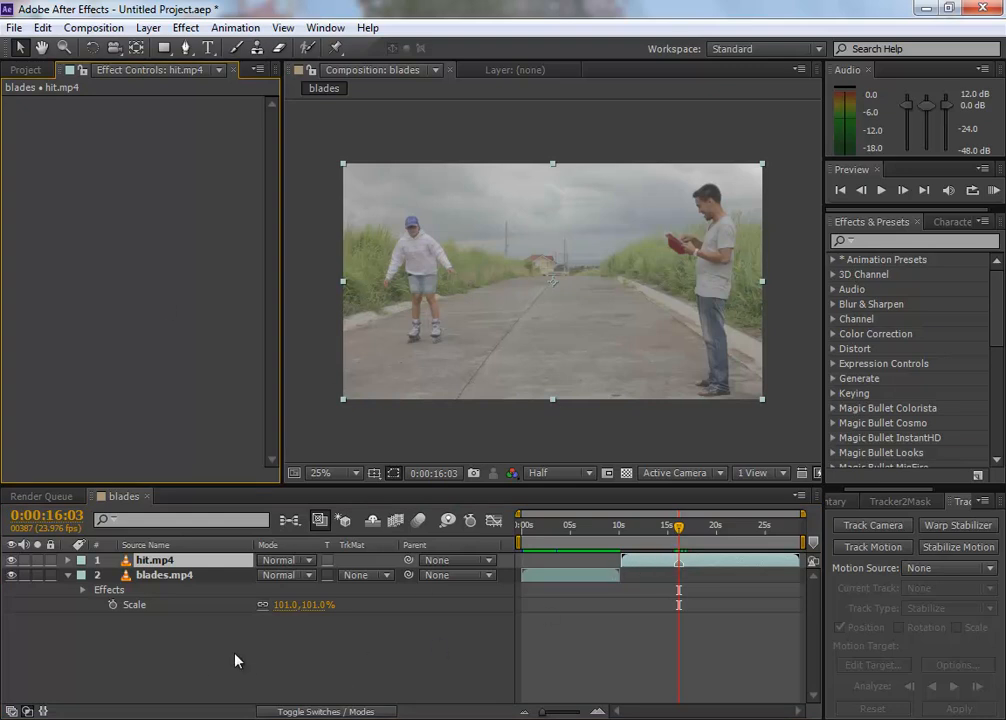
Step: Create a black 1920 x 1080 px solid layer named lightning above the two clips
left_click(199, 650)
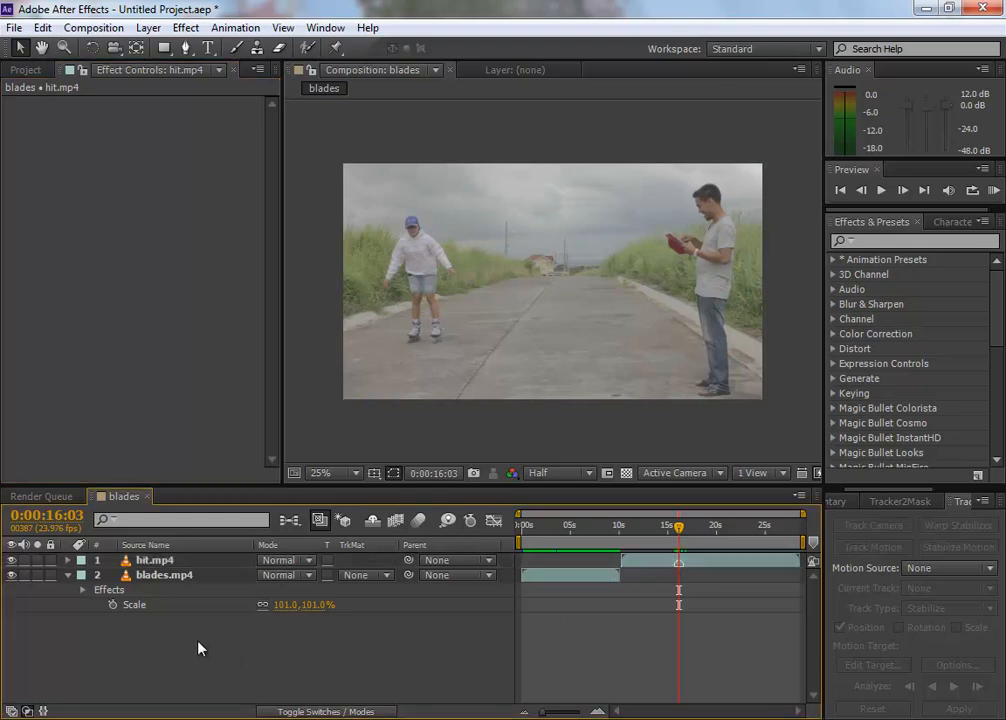
right_click(197, 650)
mouse_move(329, 456)
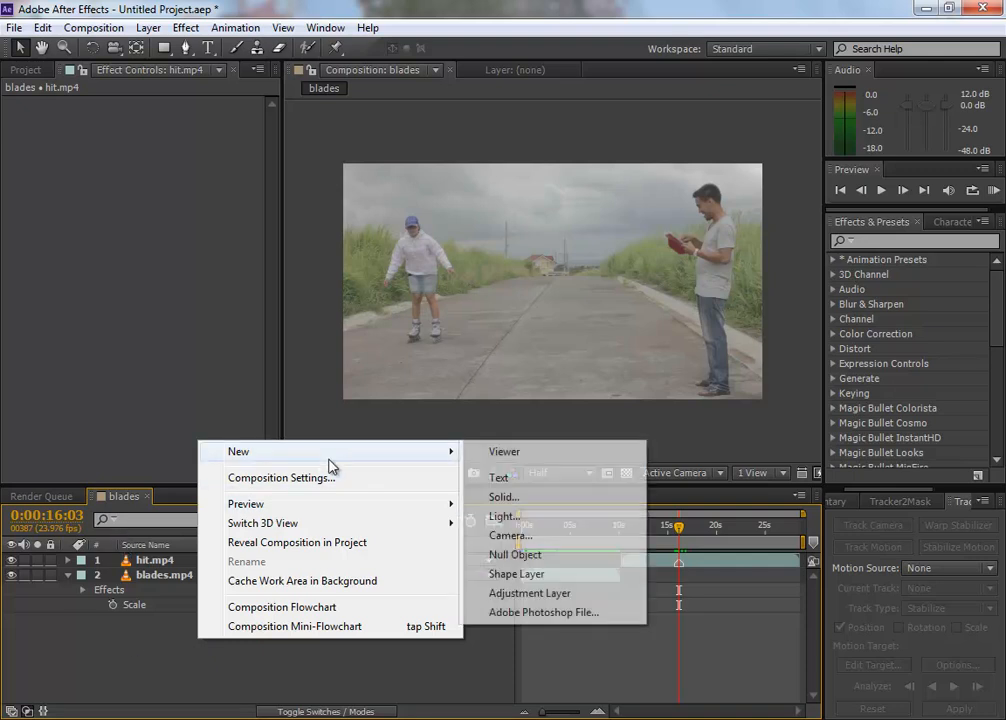
left_click(525, 498)
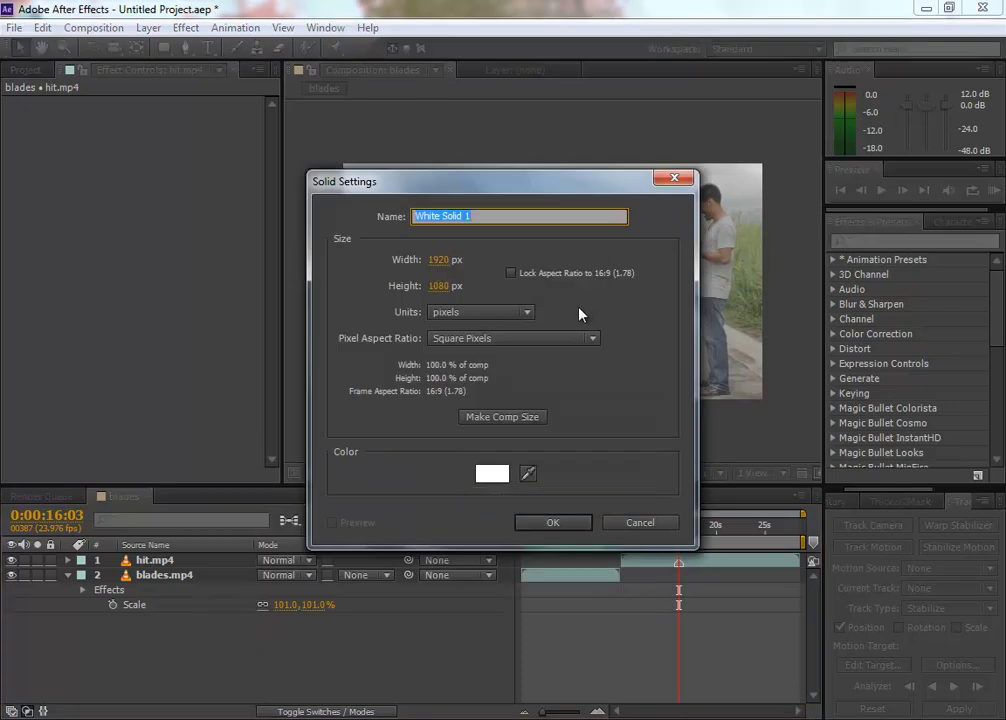
left_click(490, 473)
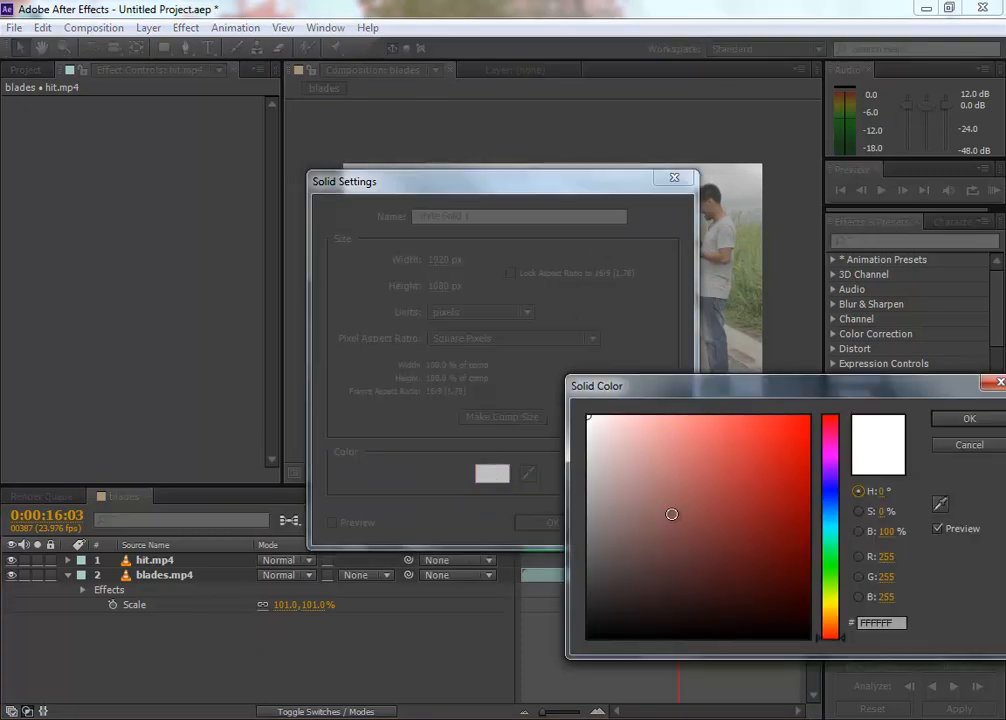
left_click_drag(675, 501, 588, 638)
left_click(969, 419)
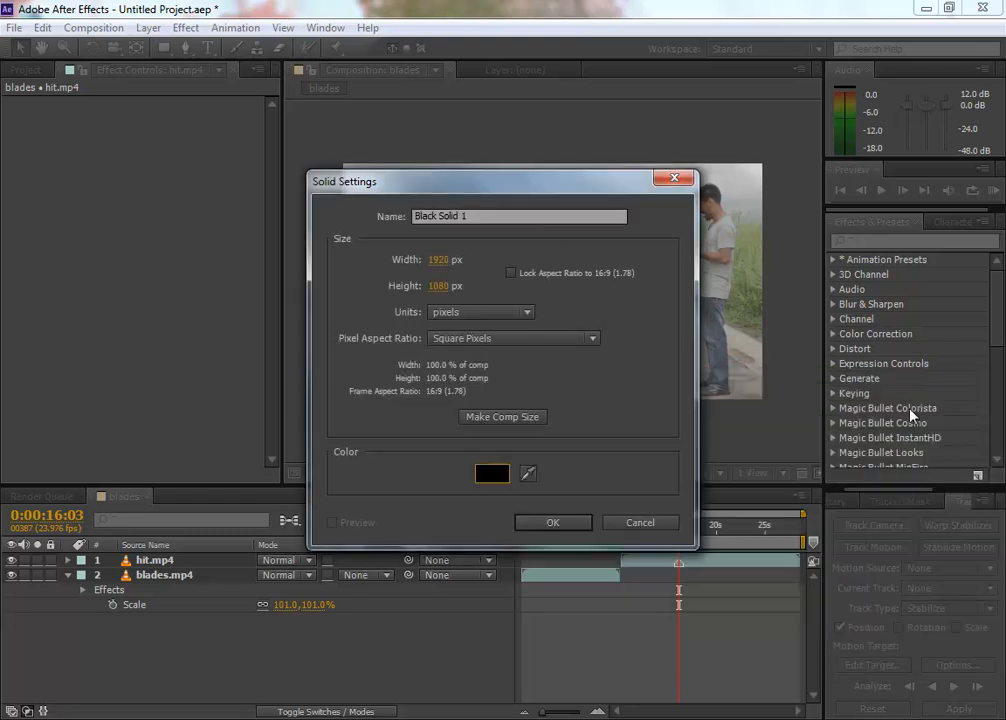
left_click_drag(500, 217, 231, 202)
type("lightning")
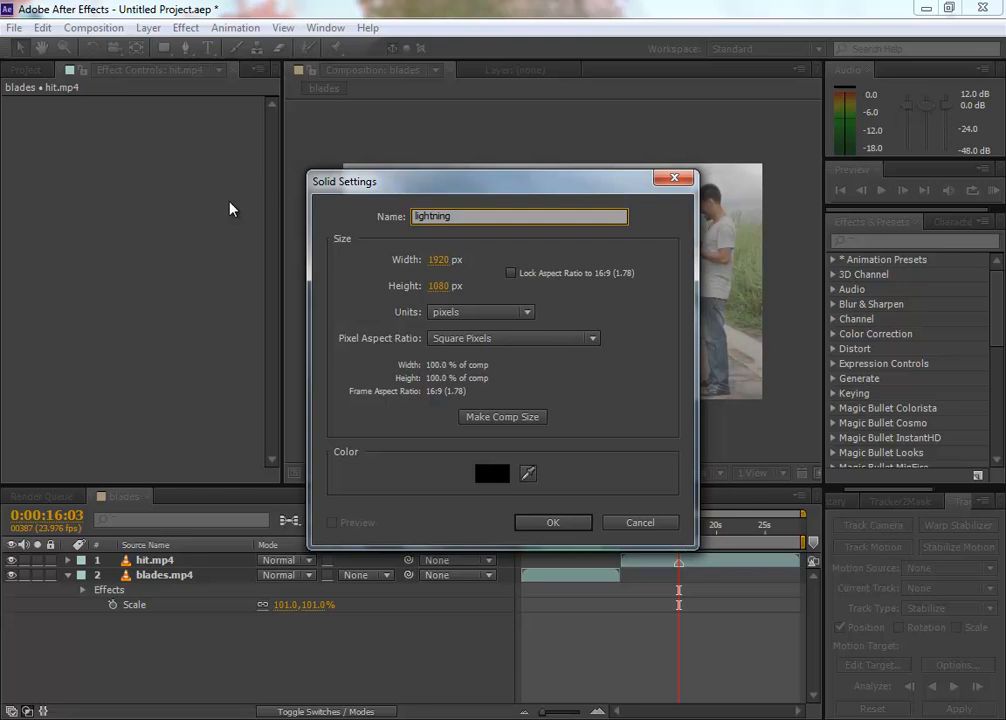
key("Return")
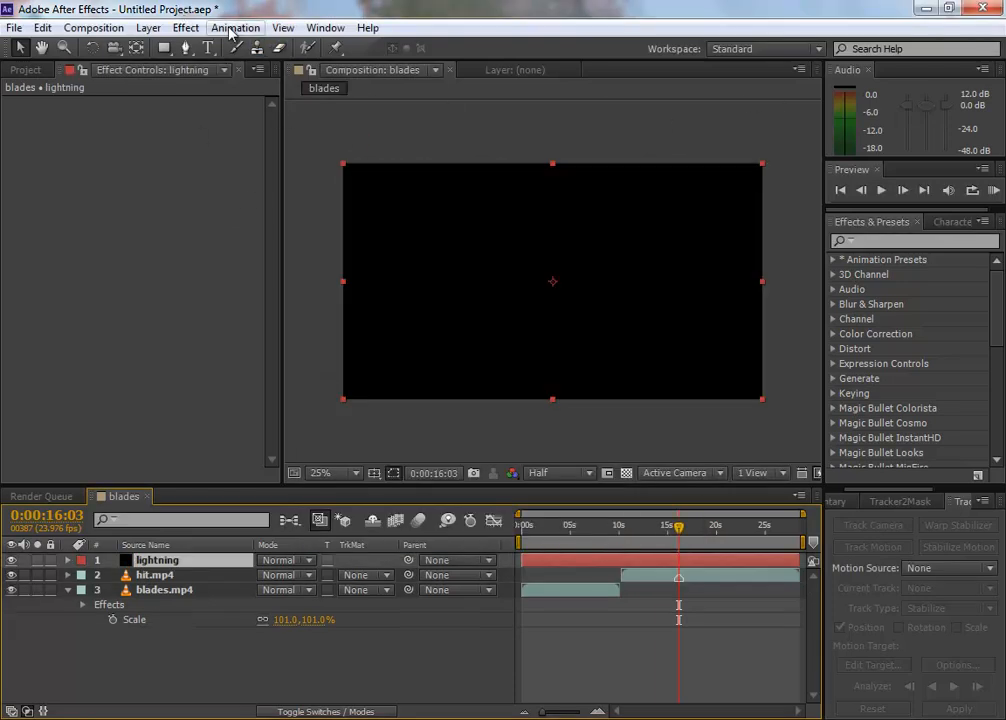
Step: Search the effects for "lightning" and apply the Obsolete Lightning effect to the lightning solid
left_click(187, 28)
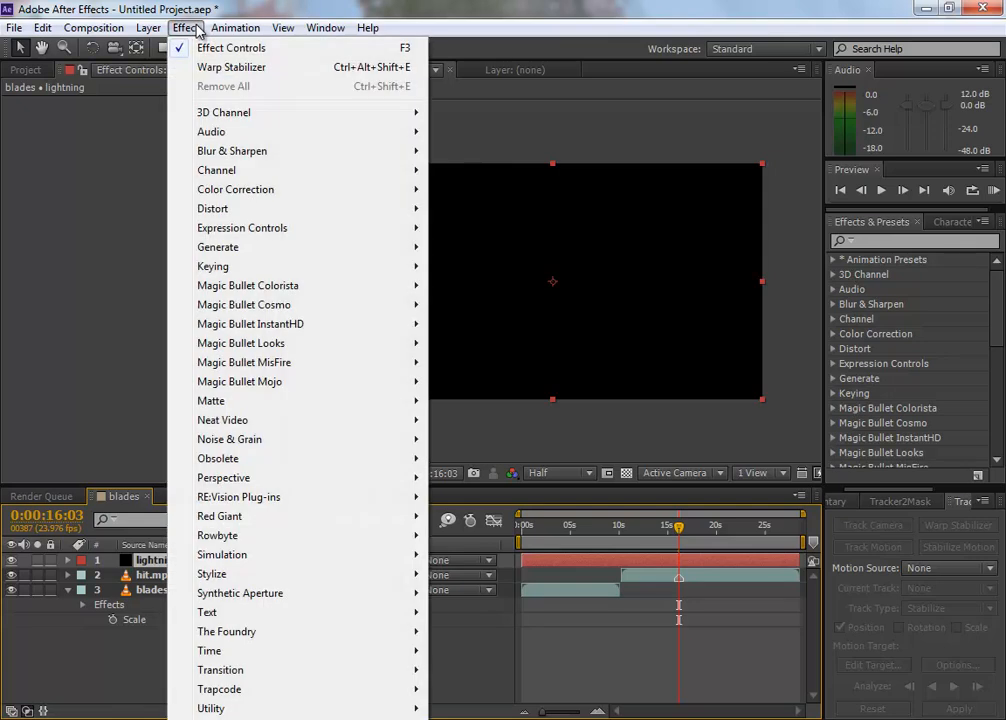
mouse_move(345, 458)
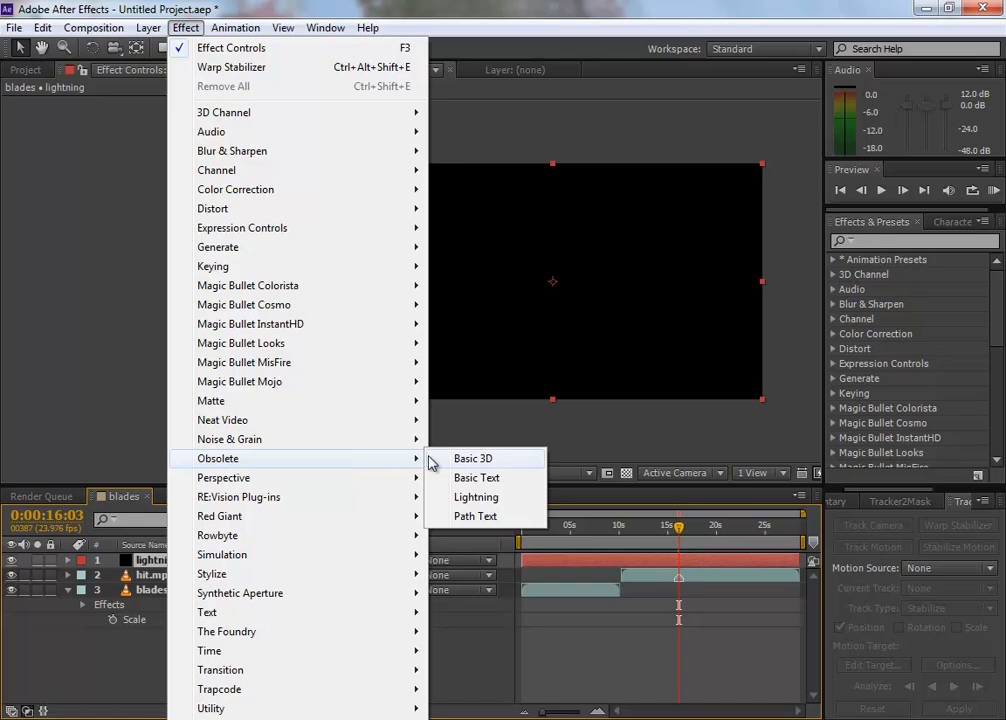
left_click(884, 243)
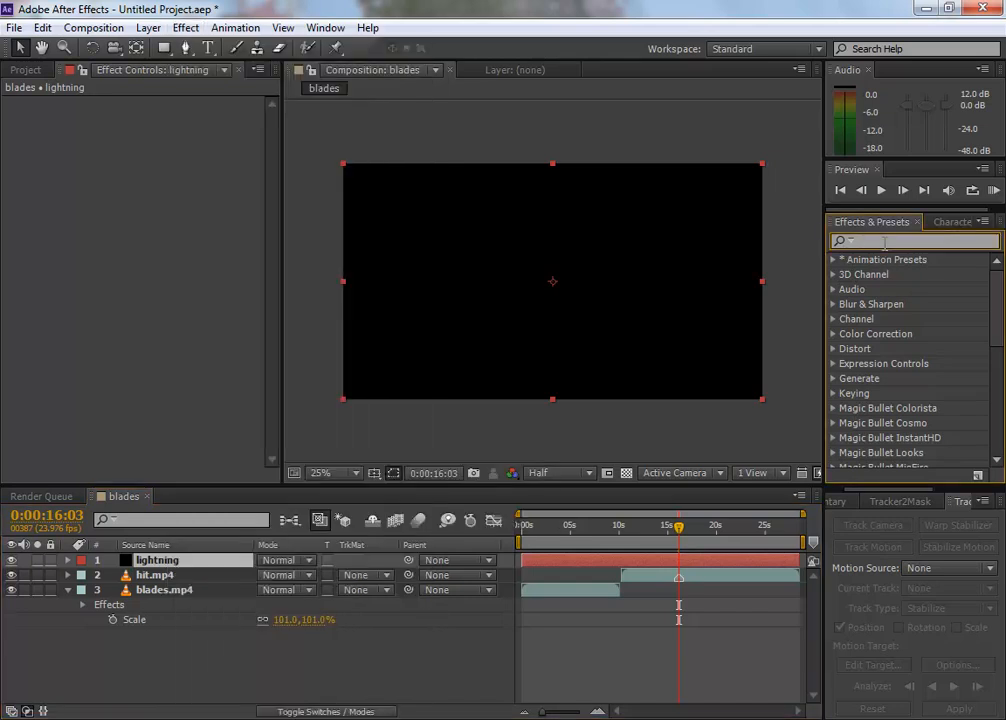
type("lightning")
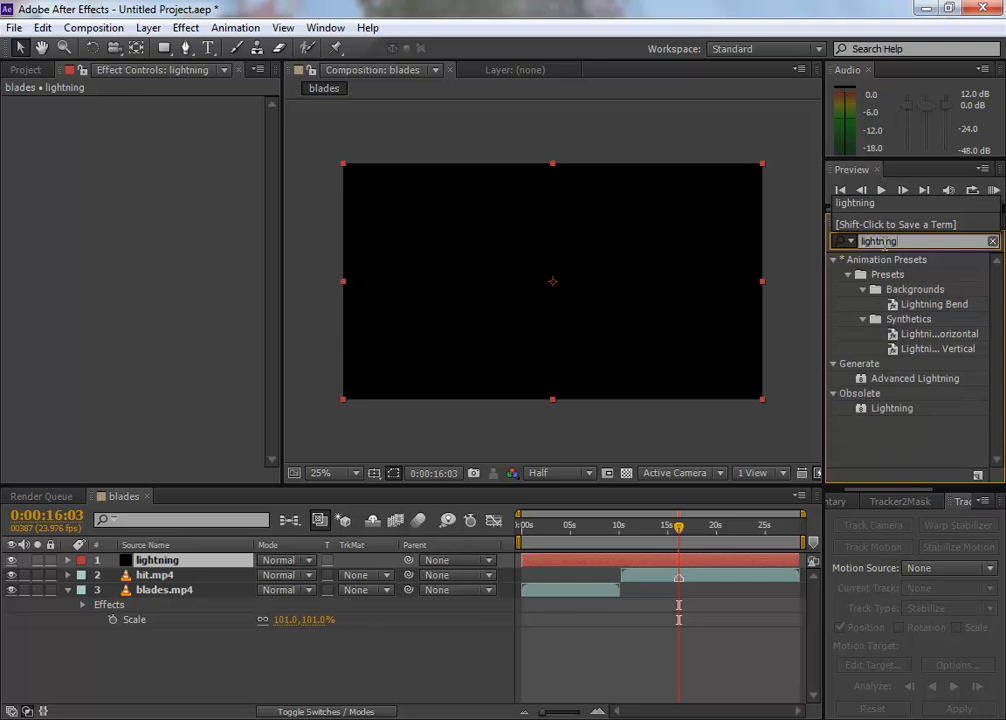
left_click(919, 381)
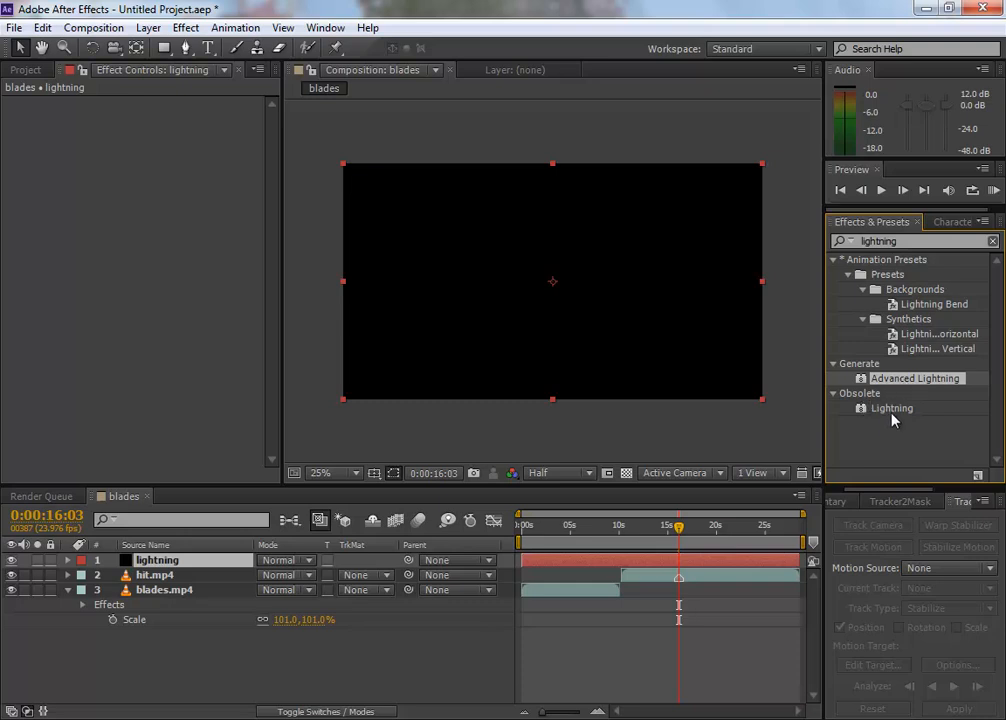
left_click(891, 409)
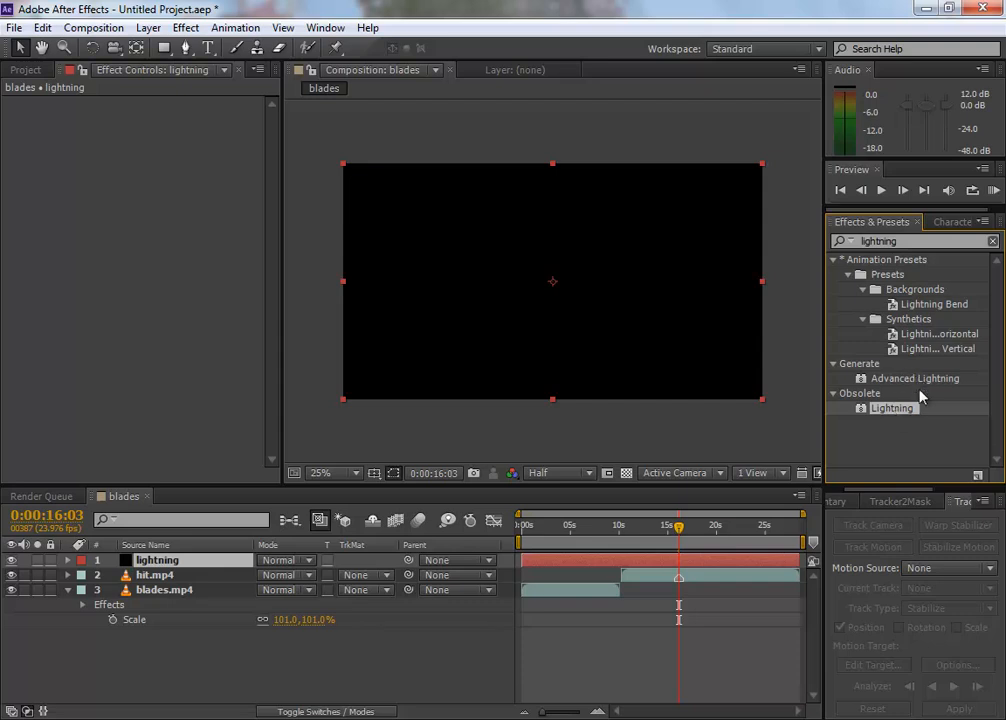
left_click_drag(900, 408, 547, 278)
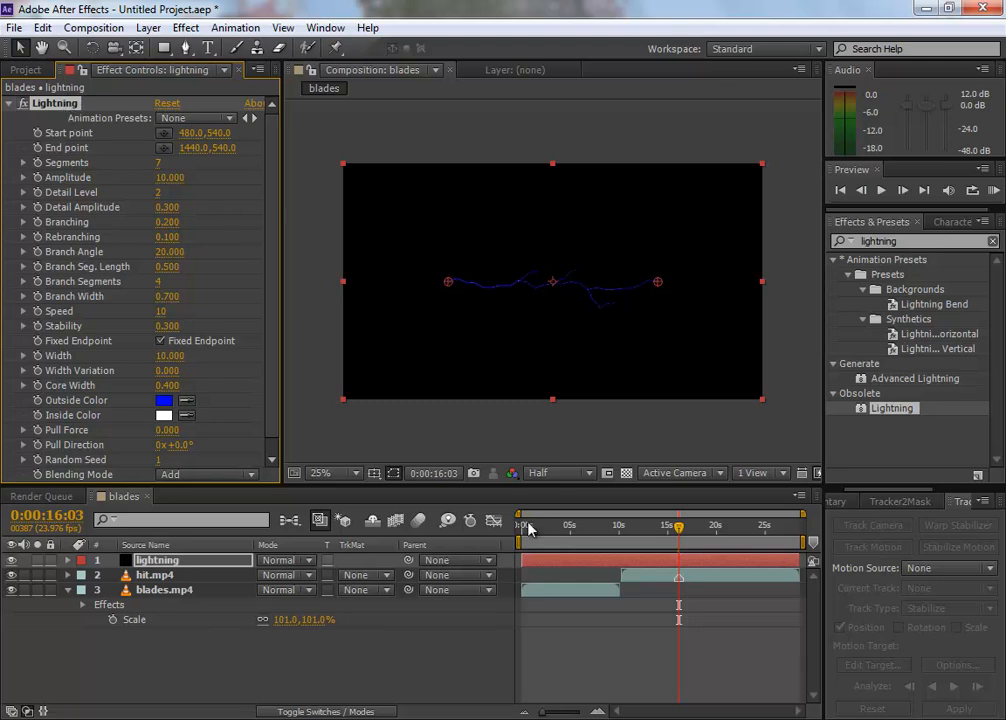
Step: Scrub through the lightning animation and look over the Lightning effect's parameters
left_click_drag(679, 527, 731, 532)
mouse_move(669, 530)
left_mouse_down()
mouse_move(650, 530)
mouse_move(711, 530)
mouse_move(651, 530)
left_mouse_up()
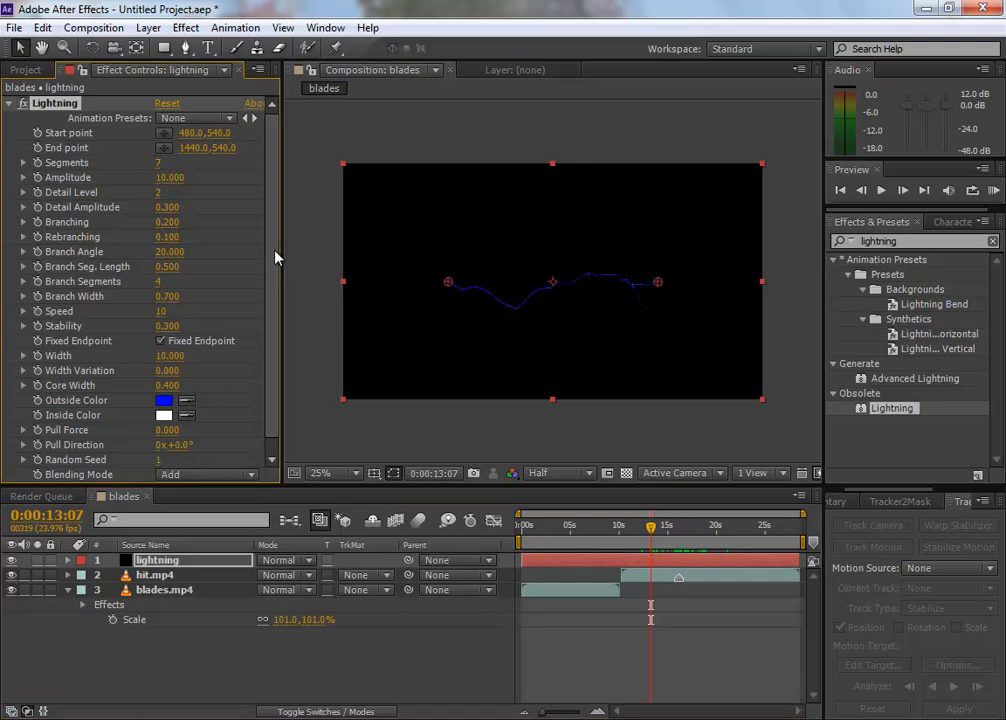
scroll(274, 258, "down", 1)
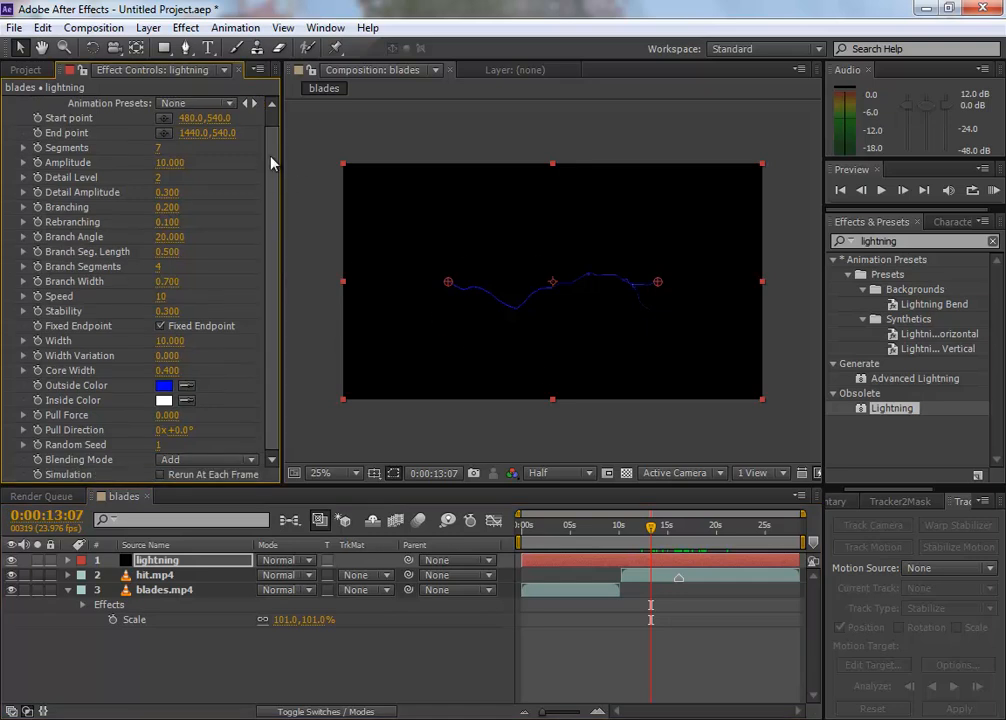
scroll(264, 176, "up", 1)
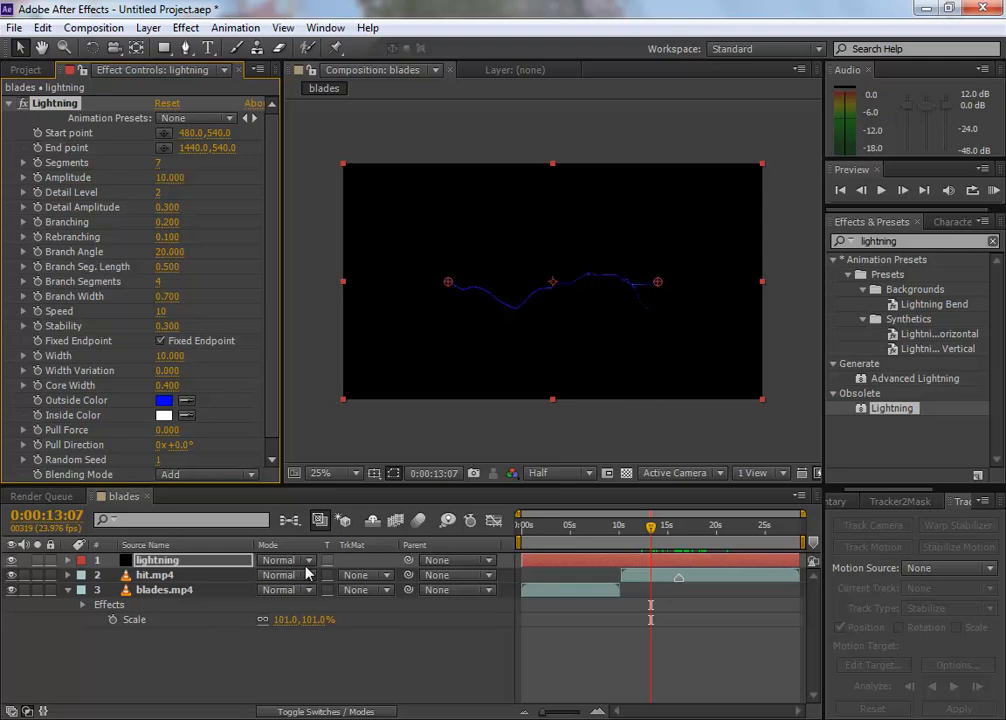
Step: Set the lightning layer's blending mode to Multiply
left_click(197, 563)
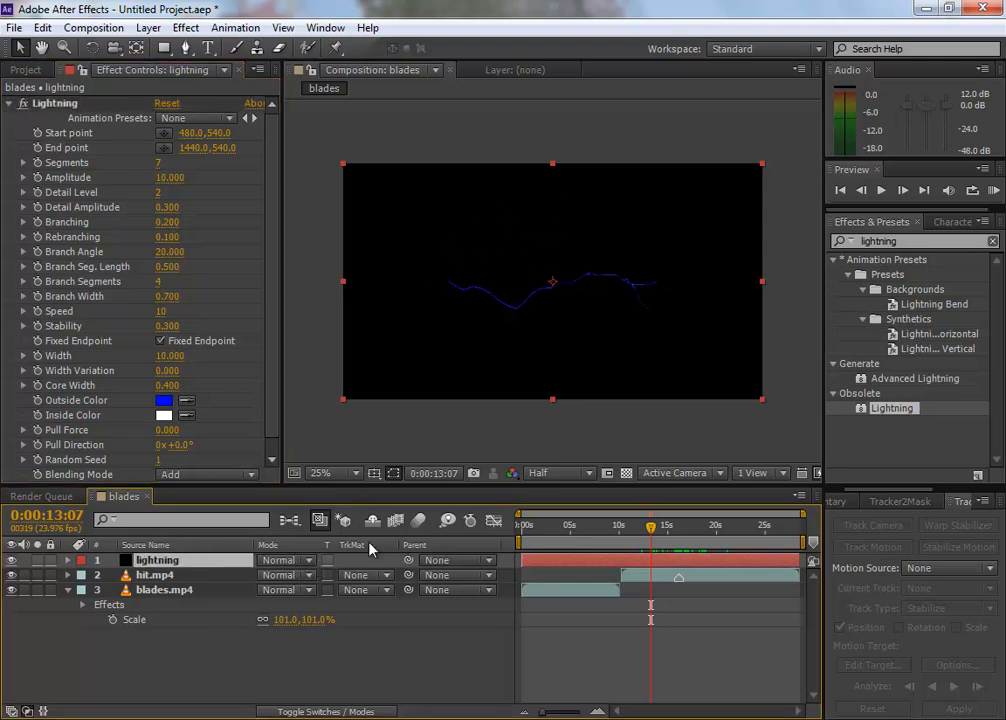
left_click(302, 563)
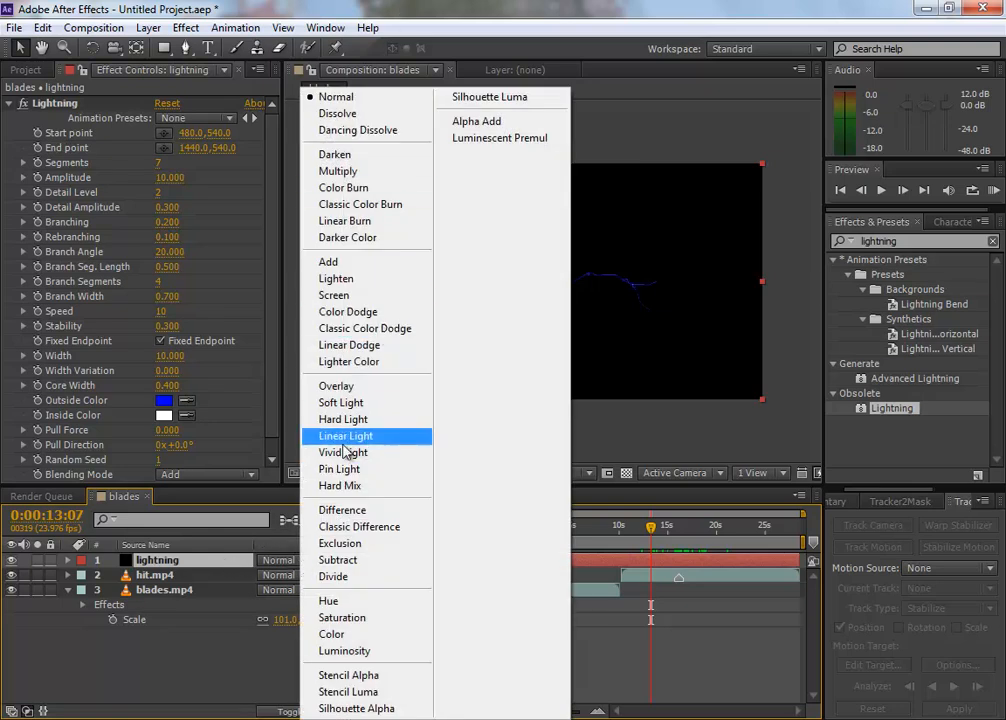
left_click(340, 171)
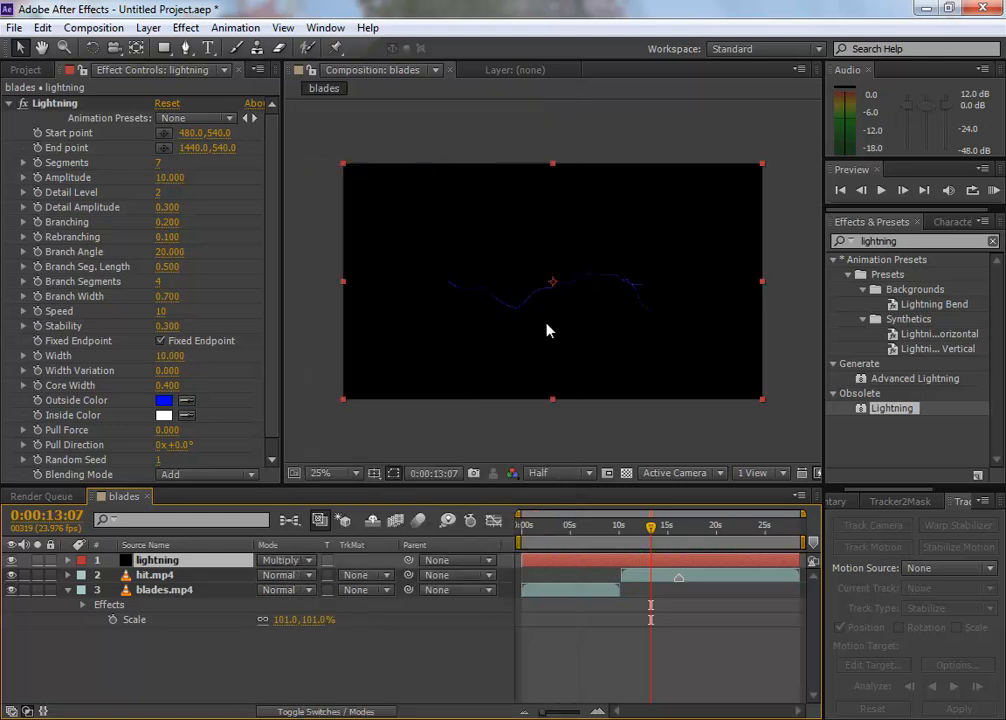
Step: Try the Add, Screen and Overlay blending modes on the lightning layer over the hit clip
left_click(285, 560)
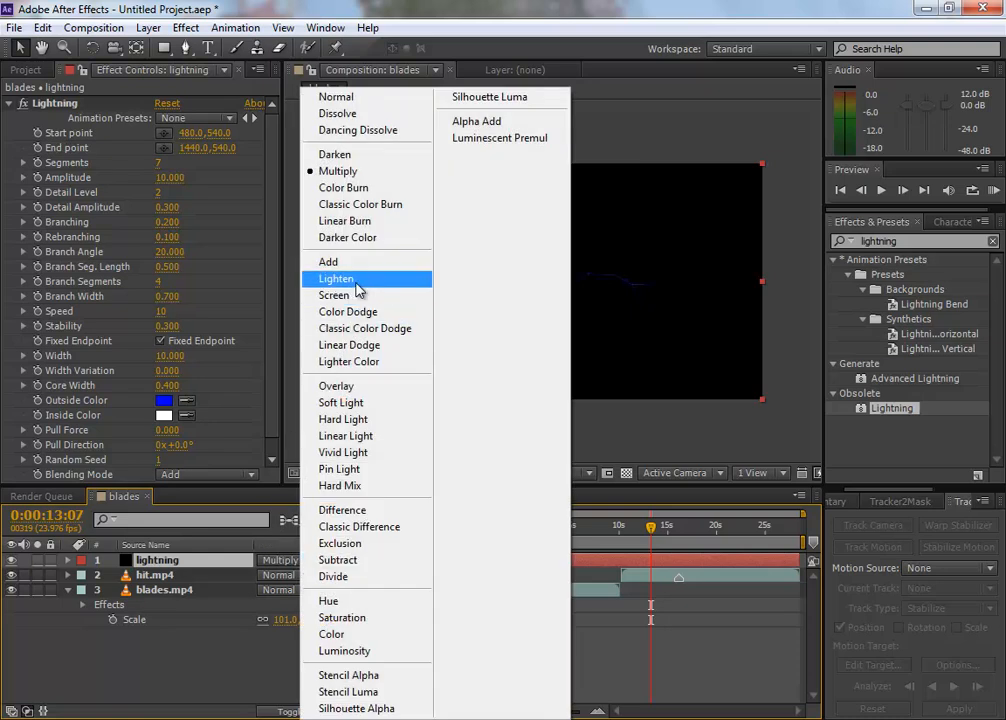
left_click(328, 262)
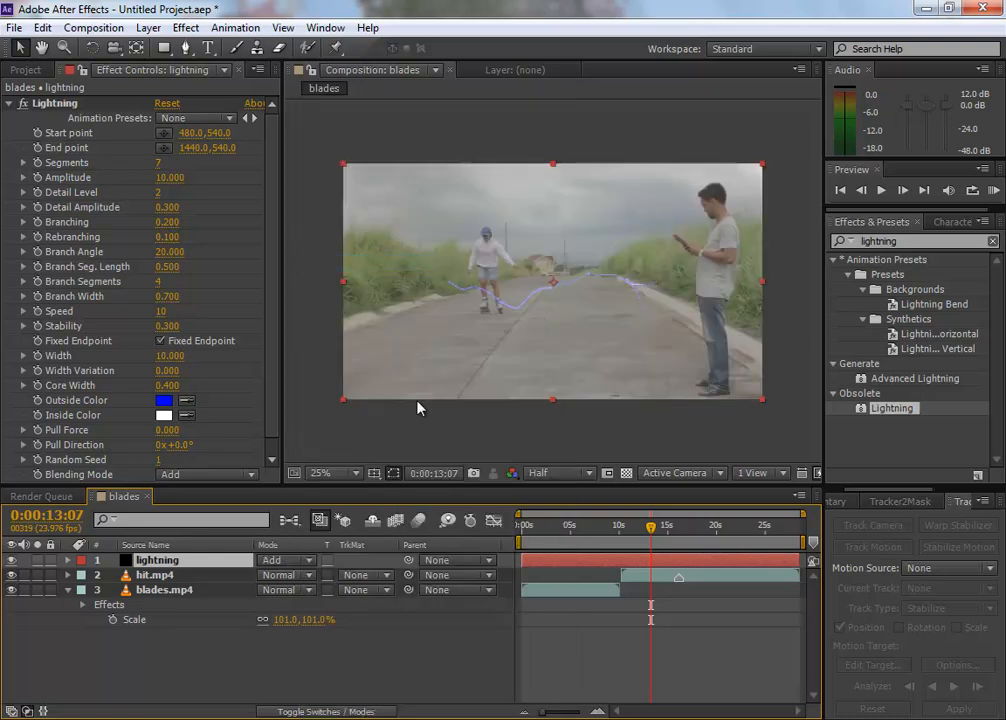
left_click(296, 563)
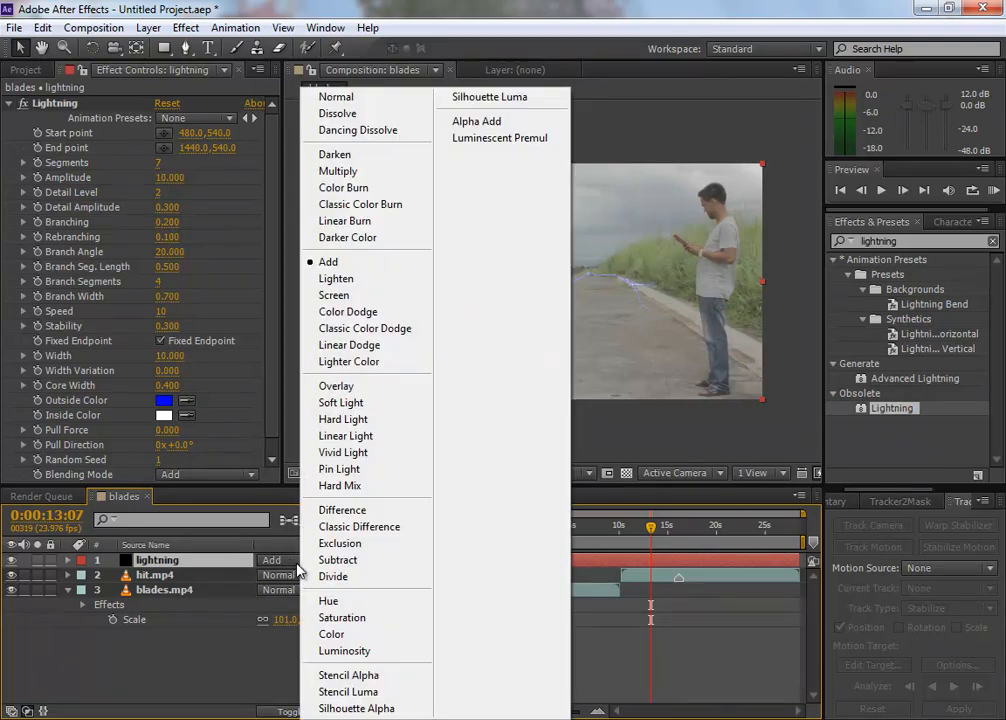
left_click(373, 295)
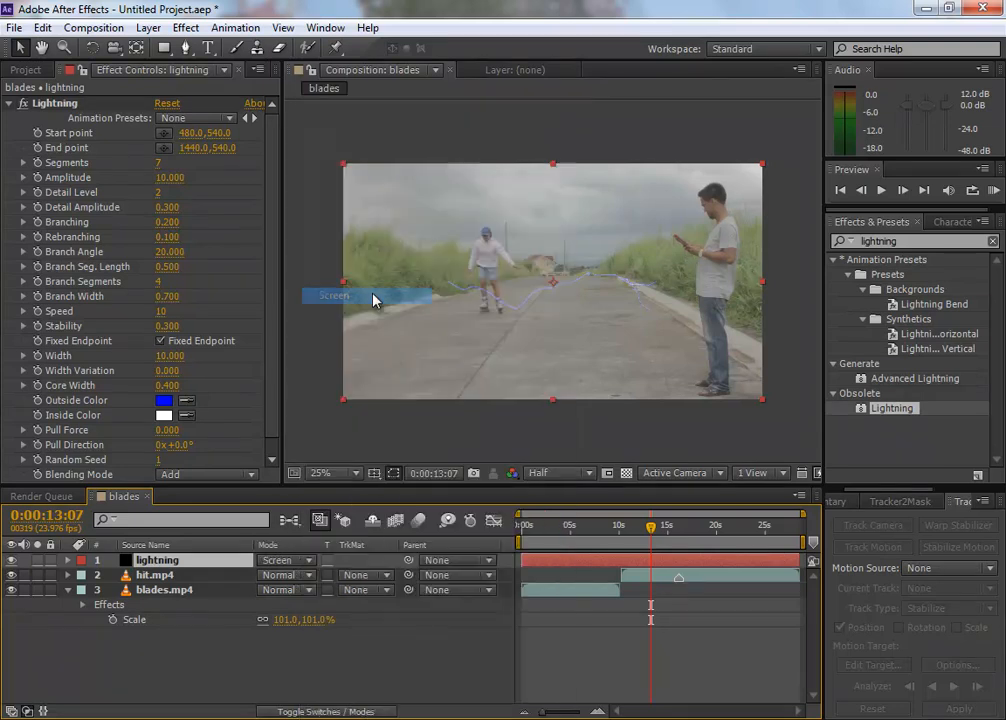
left_click(295, 560)
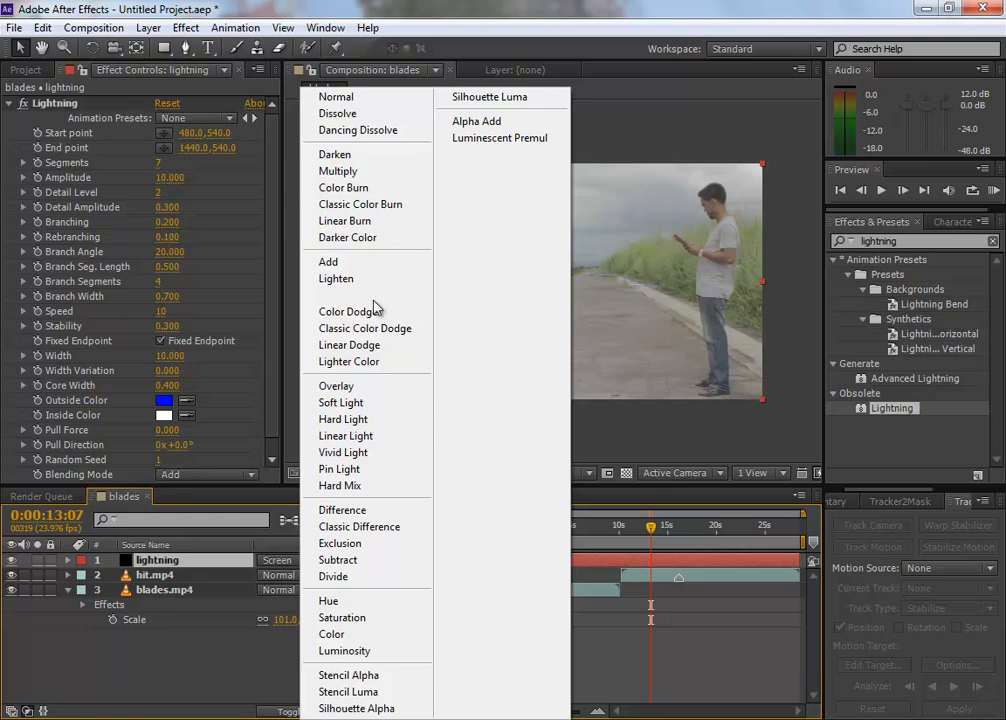
left_click(369, 391)
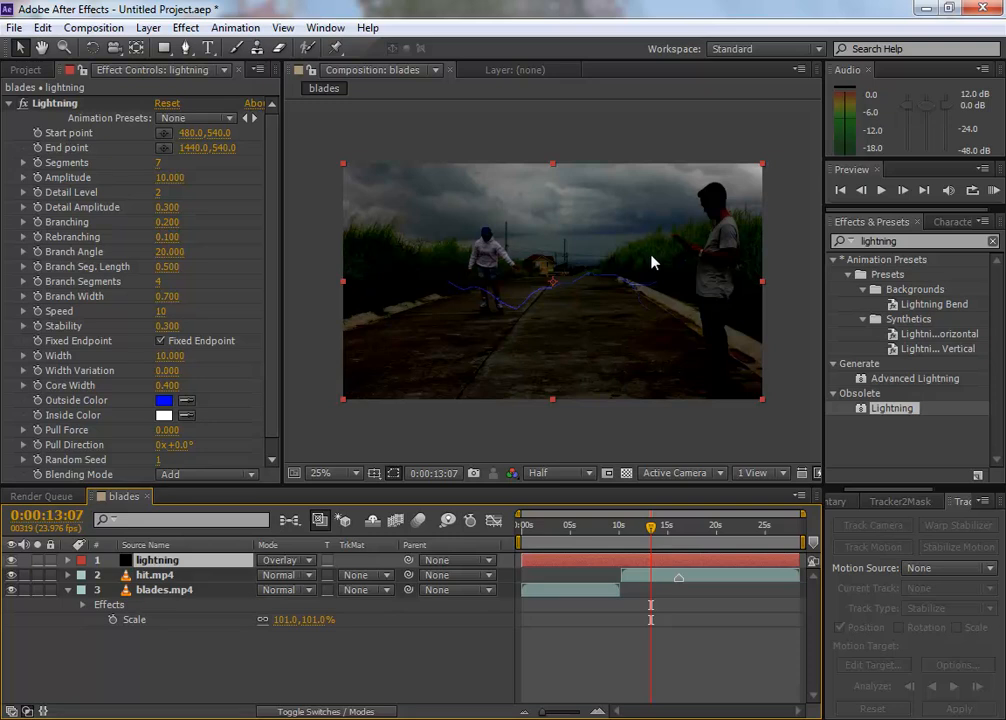
left_click(306, 566)
left_click(380, 298)
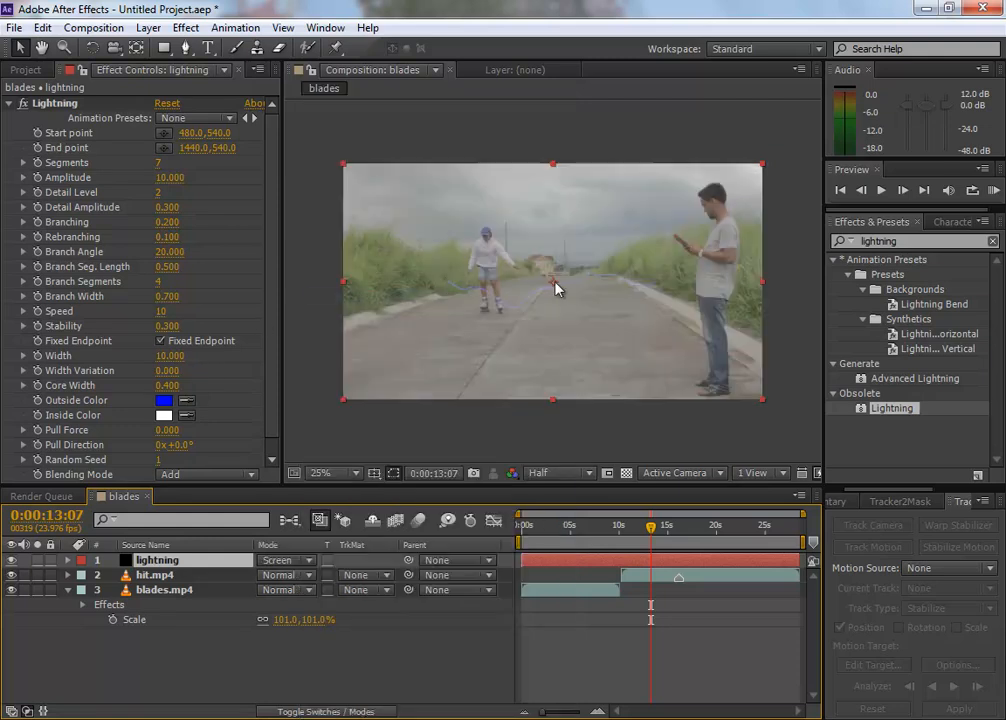
Step: Set the lightning layer's blending mode to Add and inspect the bolt over the footage
left_click(283, 566)
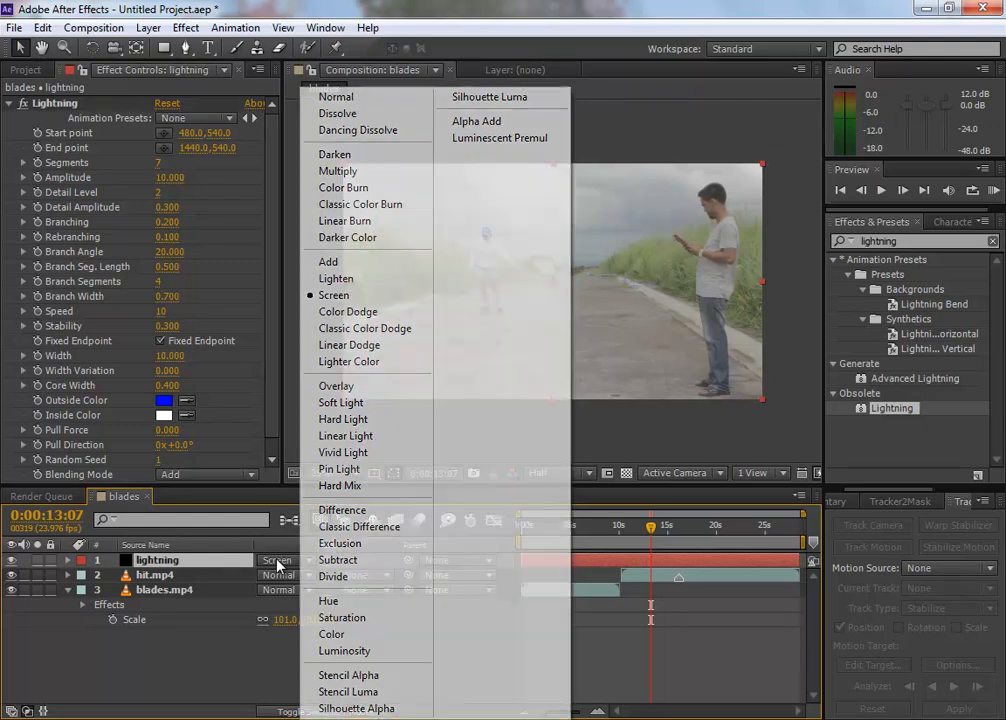
left_click(364, 268)
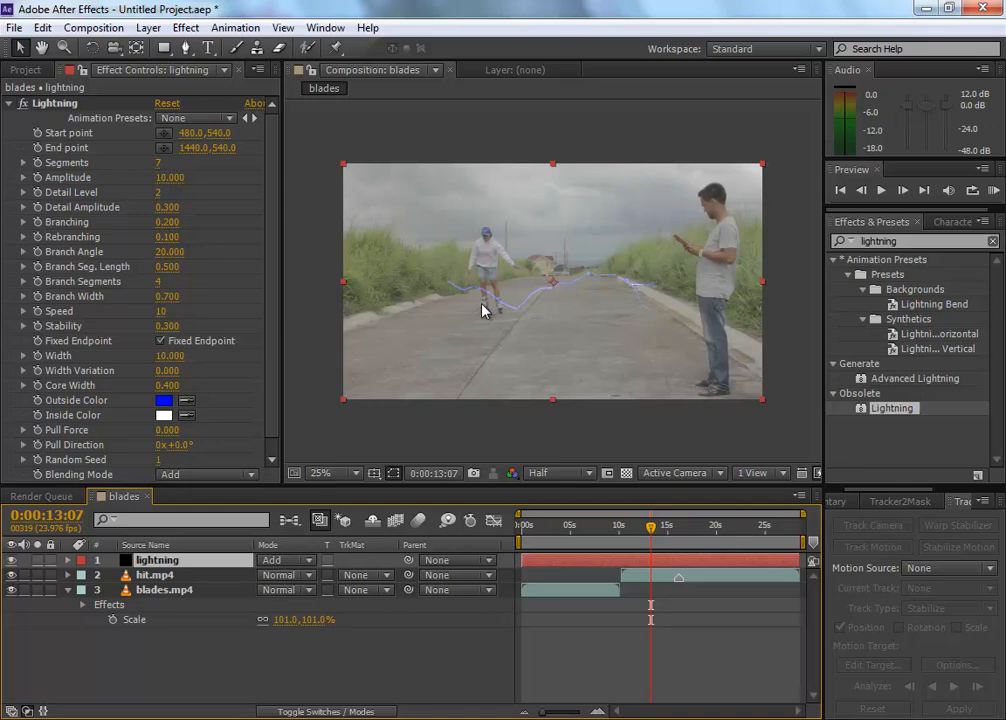
key("period")
scroll(730, 244, "down", 1)
scroll(728, 245, "up", 1)
key("comma")
Step: Go to 0:00:16:03 and place the Lightning effect's start point at the man's hands, at 1496, 348
left_click(166, 132)
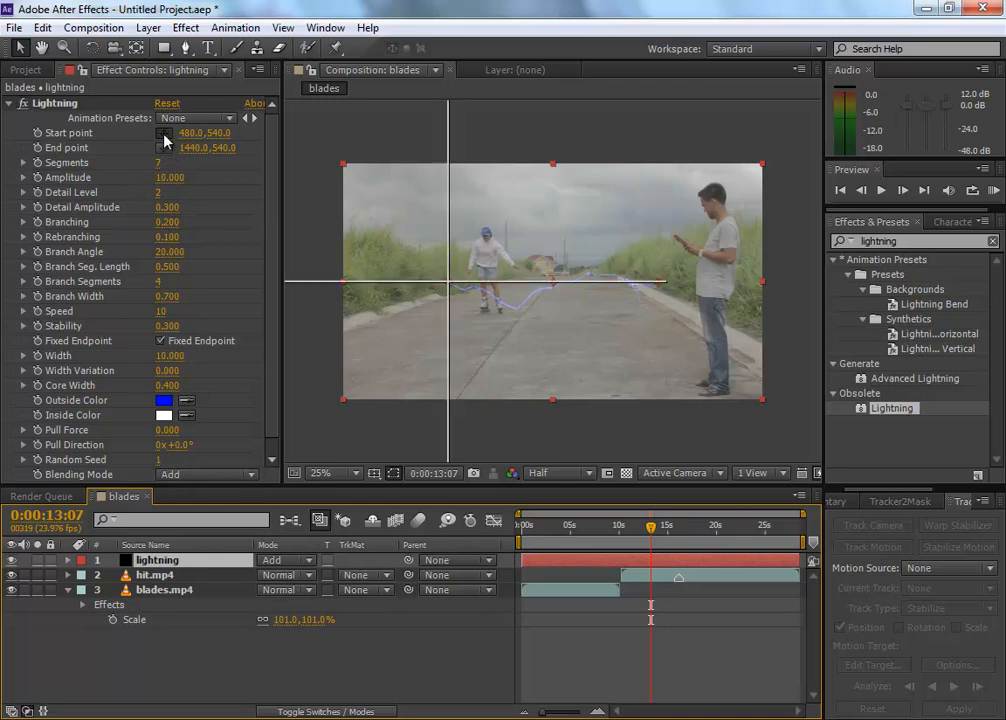
left_click(678, 240)
left_click(673, 533)
mouse_move(673, 533)
left_mouse_down()
mouse_move(618, 533)
mouse_move(678, 538)
left_mouse_up()
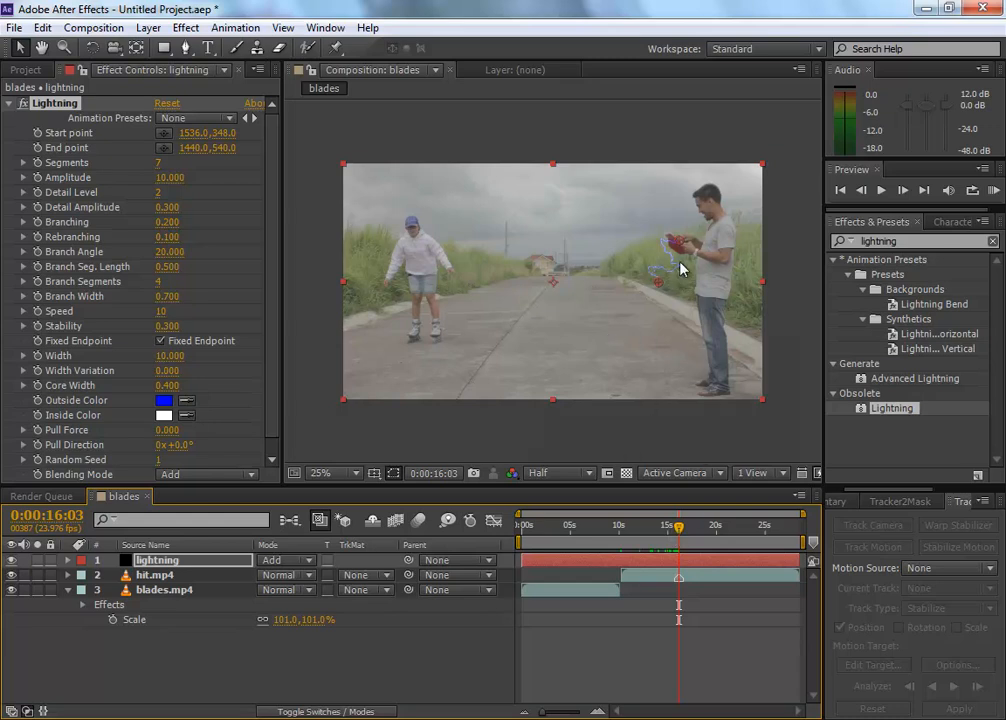
left_click_drag(682, 240, 673, 241)
Step: Place the Lightning effect's end point on the skater's upper chest, at 320, 352
left_click(164, 148)
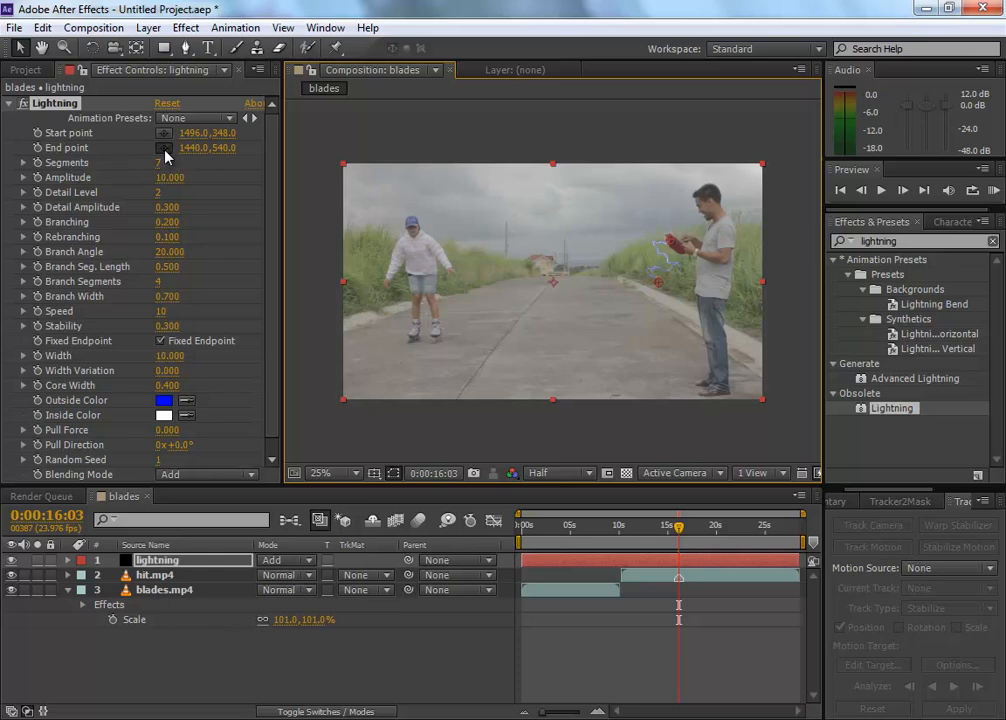
left_click(413, 240)
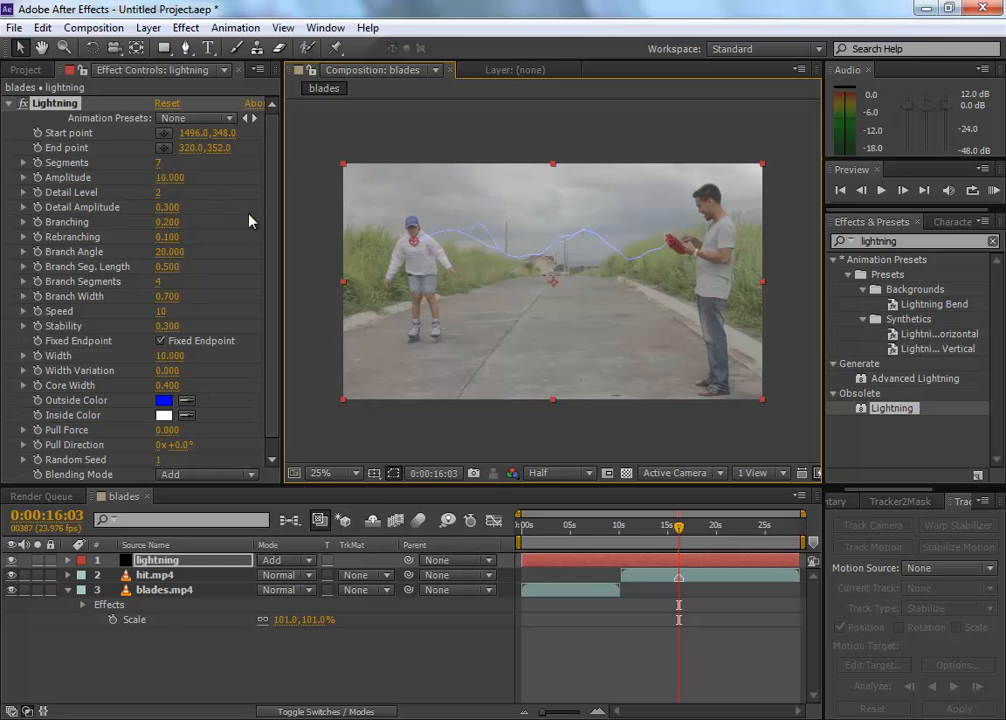
left_click_drag(276, 175, 275, 104)
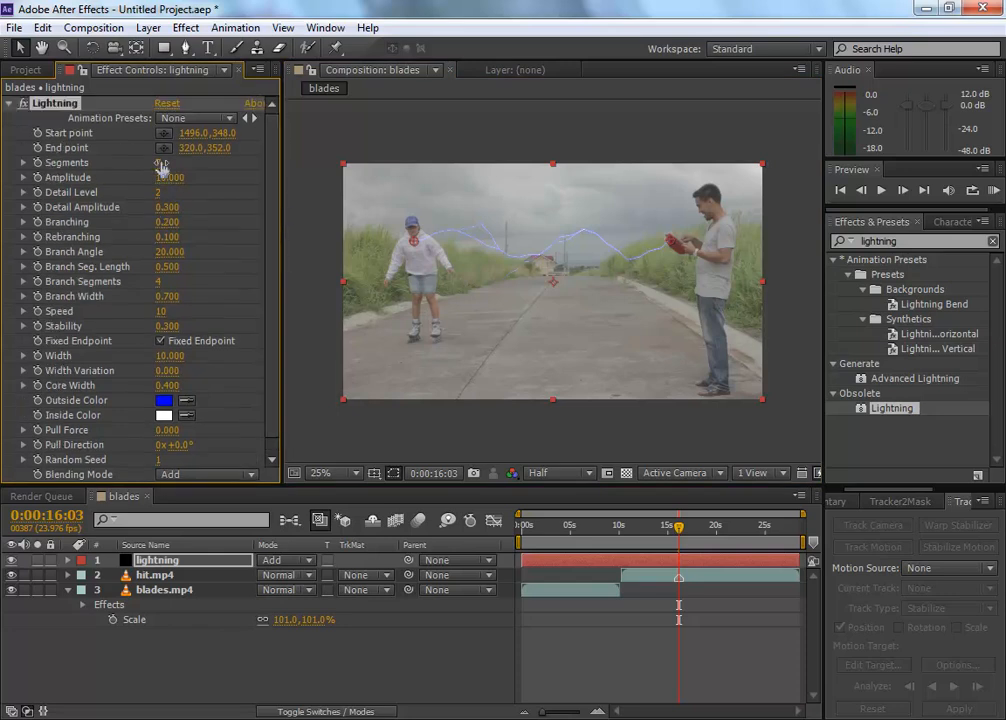
Step: Try a different Segments value for the Lightning effect and set it back to 7
scroll(575, 229, "up", 2)
left_click_drag(158, 162, 160, 162)
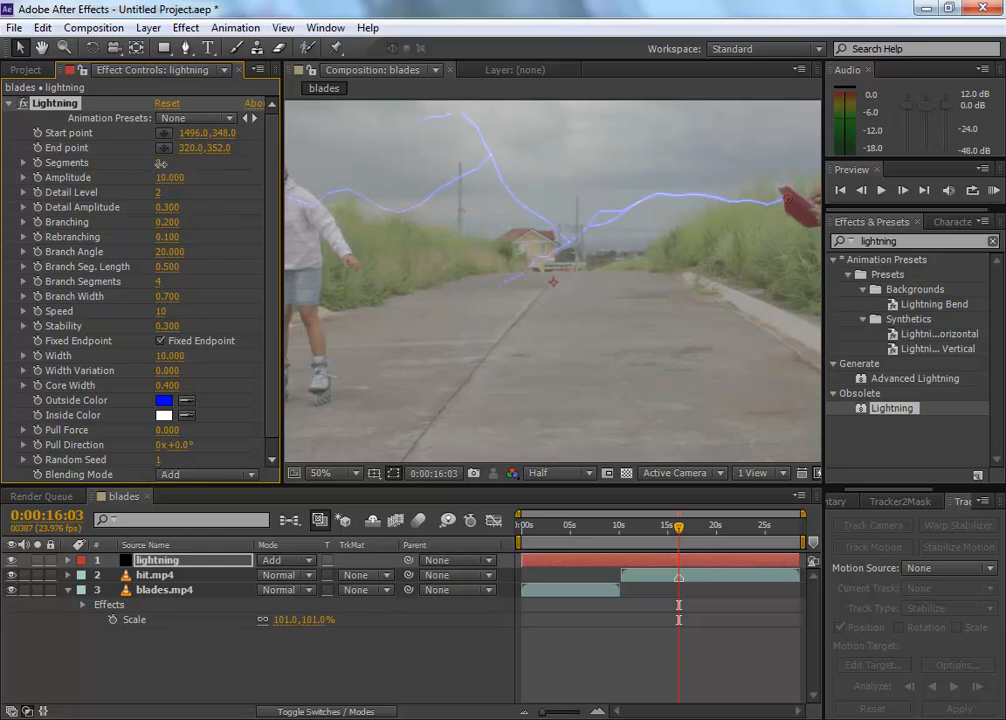
left_click(162, 162)
type("7")
key("Return")
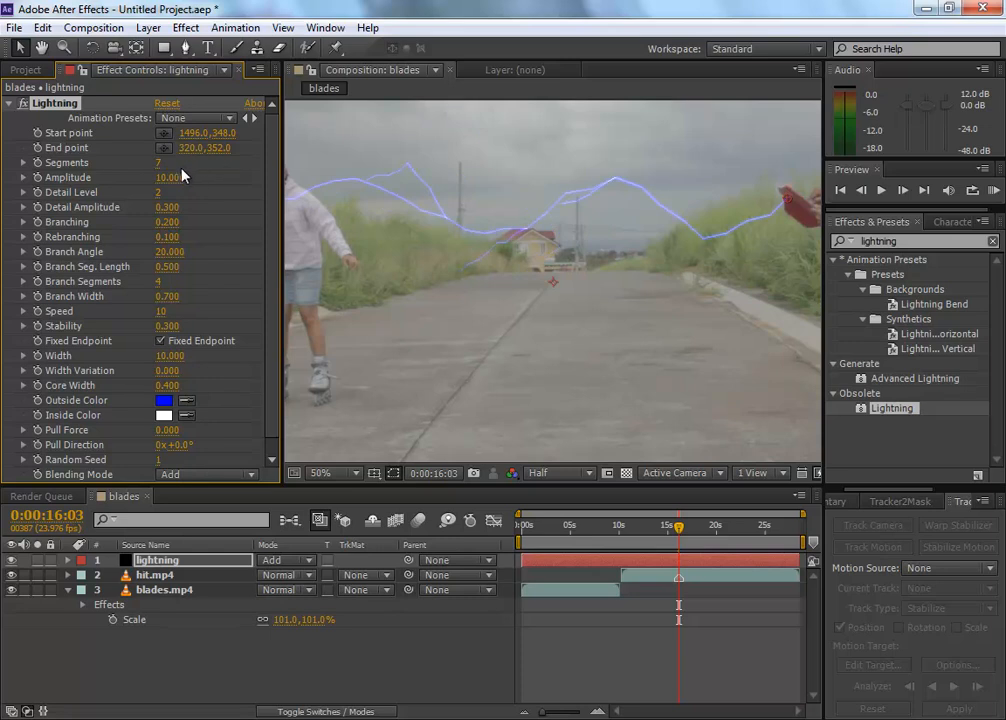
Step: Try raising the Lightning effect's Amplitude to 22.9 and reset the parameter to its default
scroll(535, 235, "down", 2)
scroll(535, 240, "up", 2)
left_click(166, 177)
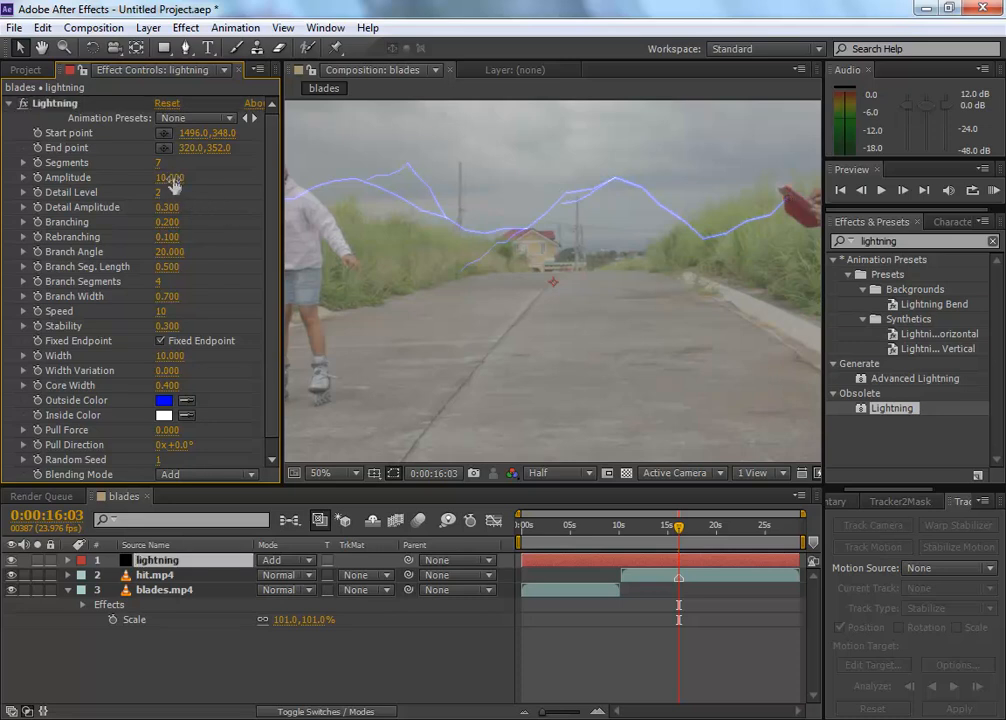
left_click_drag(166, 177, 272, 183)
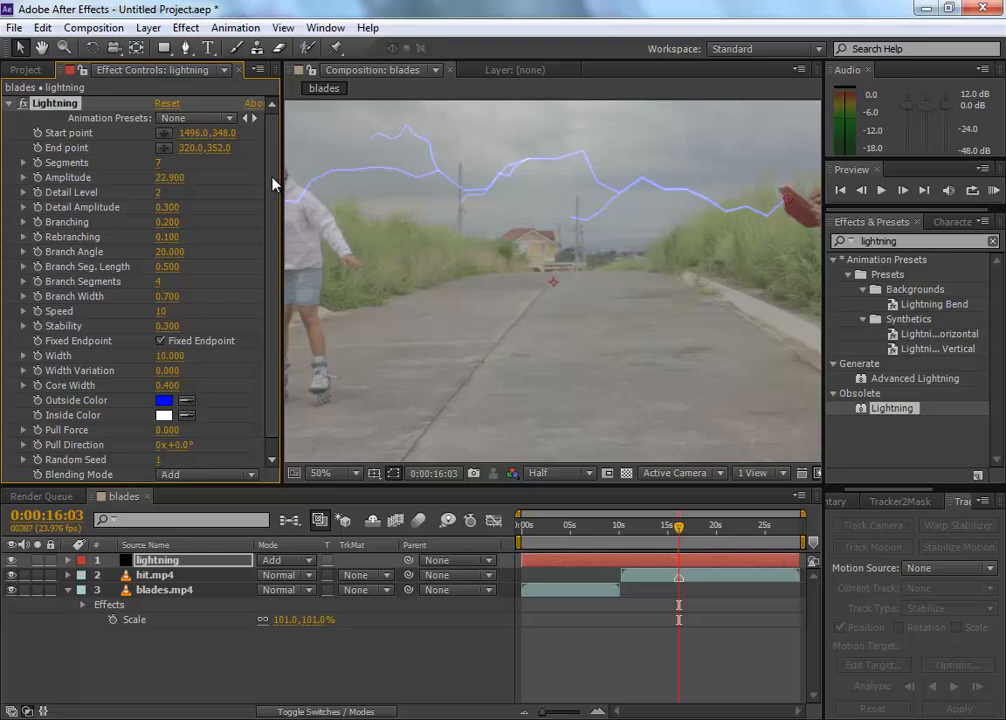
left_click(168, 181)
right_click(168, 180)
left_click(212, 298)
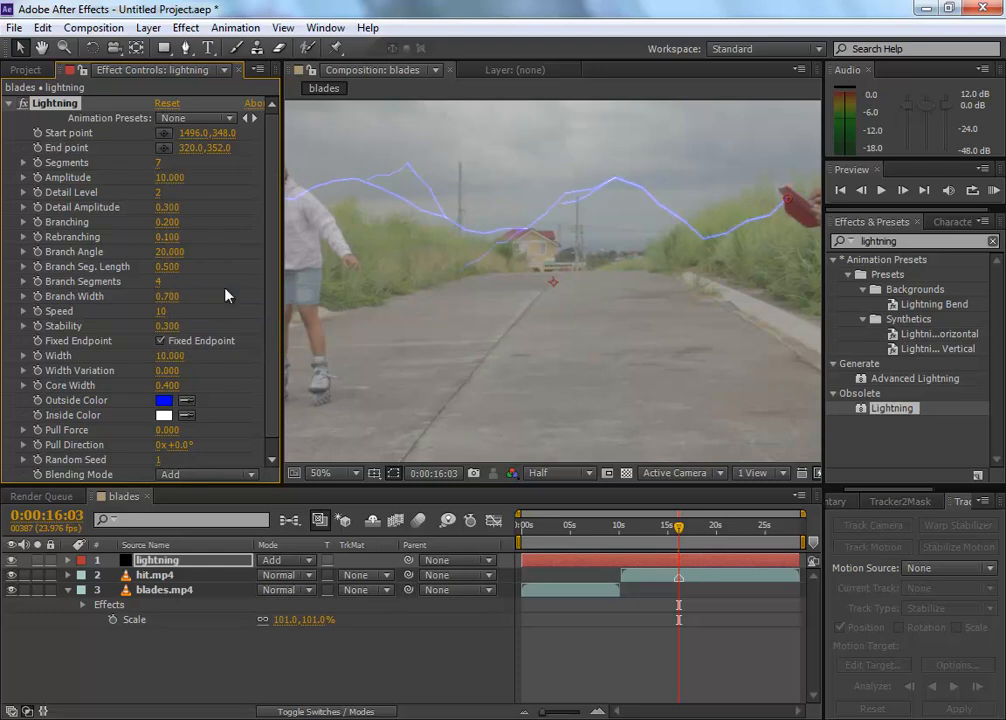
left_click(168, 181)
left_click(229, 196)
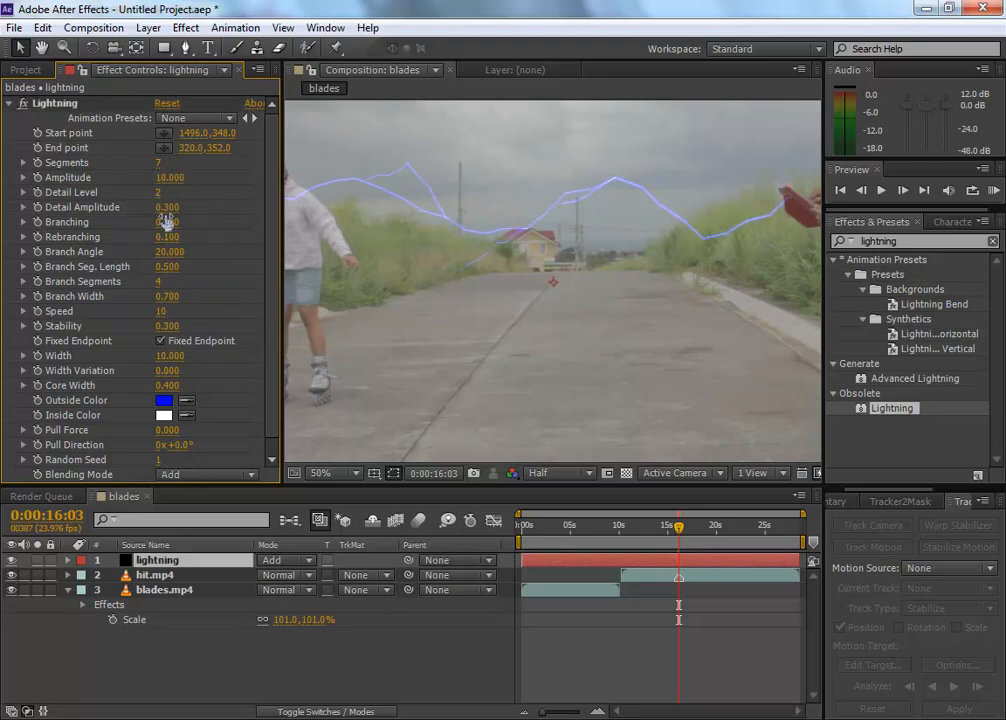
Step: Set the Lightning effect's Detail Level to 8 and its Detail Amplitude to 0.4
mouse_move(158, 194)
left_mouse_down()
mouse_move(174, 191)
mouse_move(160, 190)
left_mouse_up()
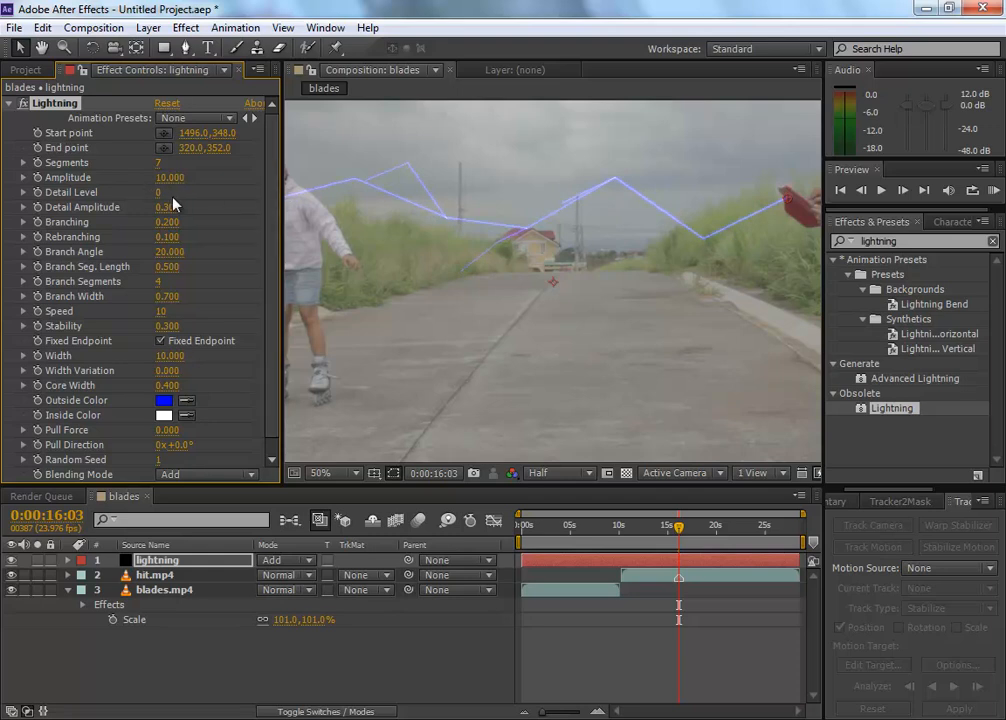
left_click_drag(158, 192, 196, 192)
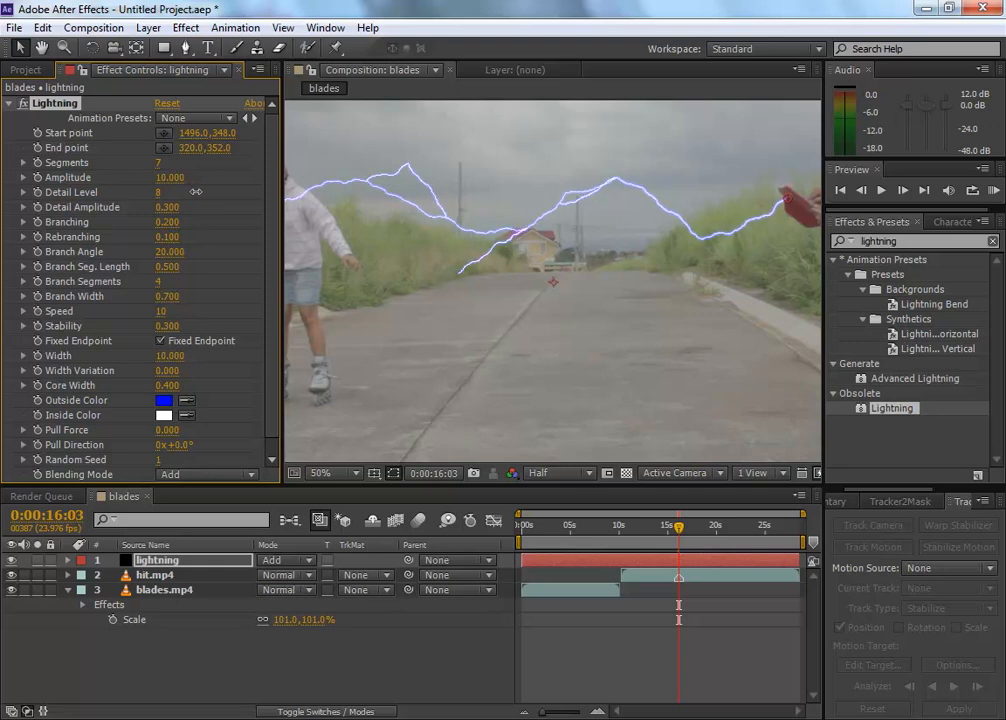
scroll(229, 237, "down", 1)
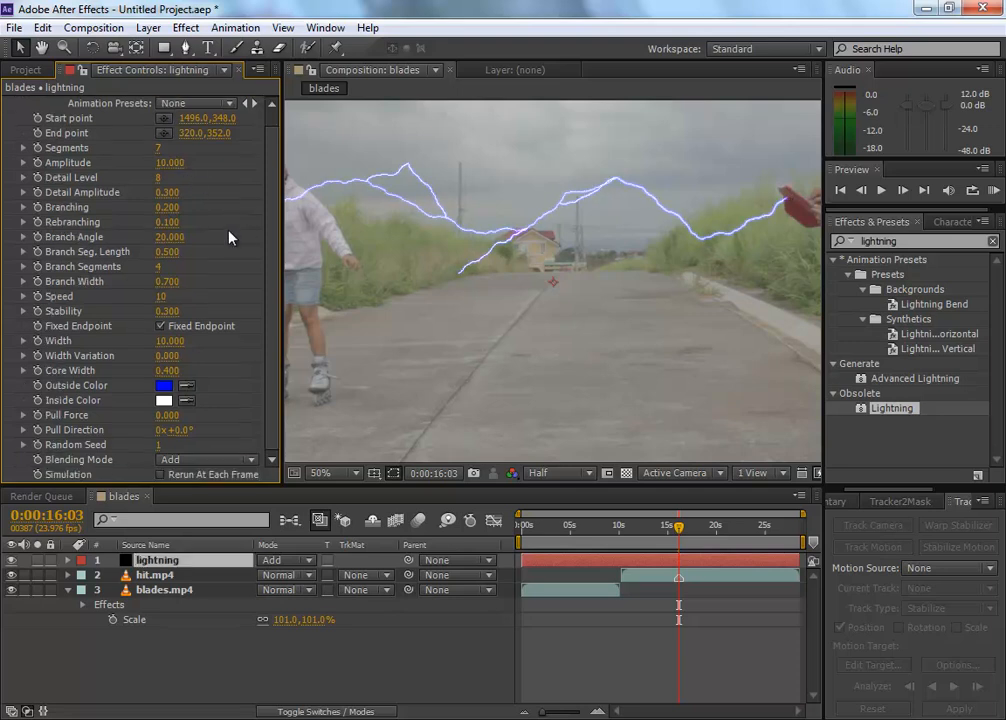
mouse_move(168, 193)
left_mouse_down()
mouse_move(201, 193)
mouse_move(186, 193)
left_mouse_up()
mouse_move(160, 192)
left_mouse_down()
mouse_move(242, 195)
mouse_move(177, 199)
left_mouse_up()
right_click(177, 197)
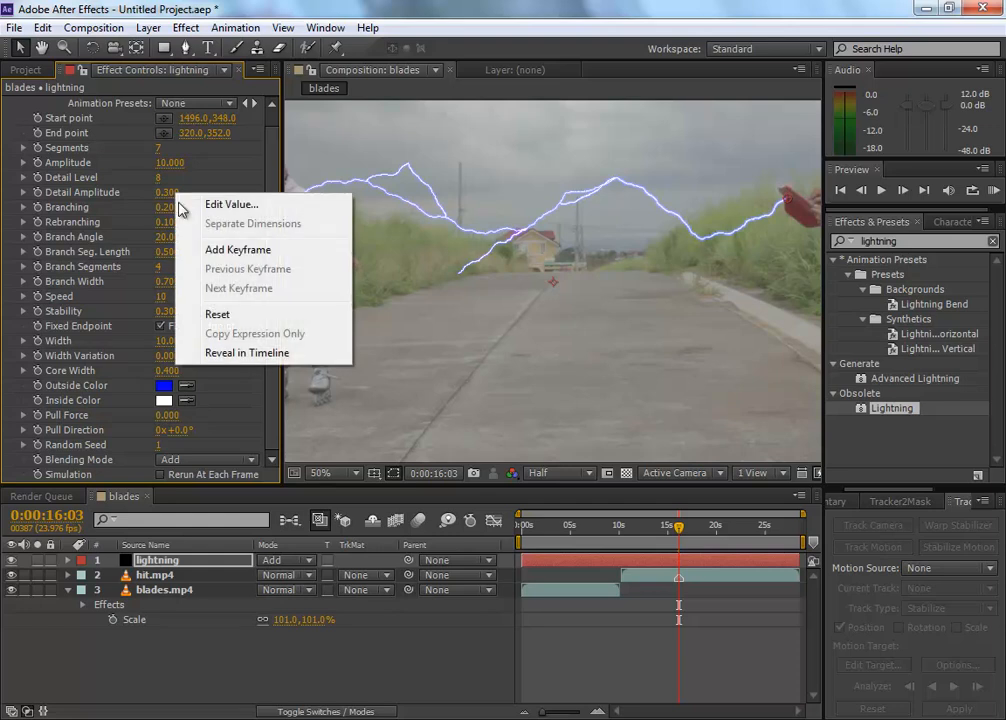
left_click(241, 316)
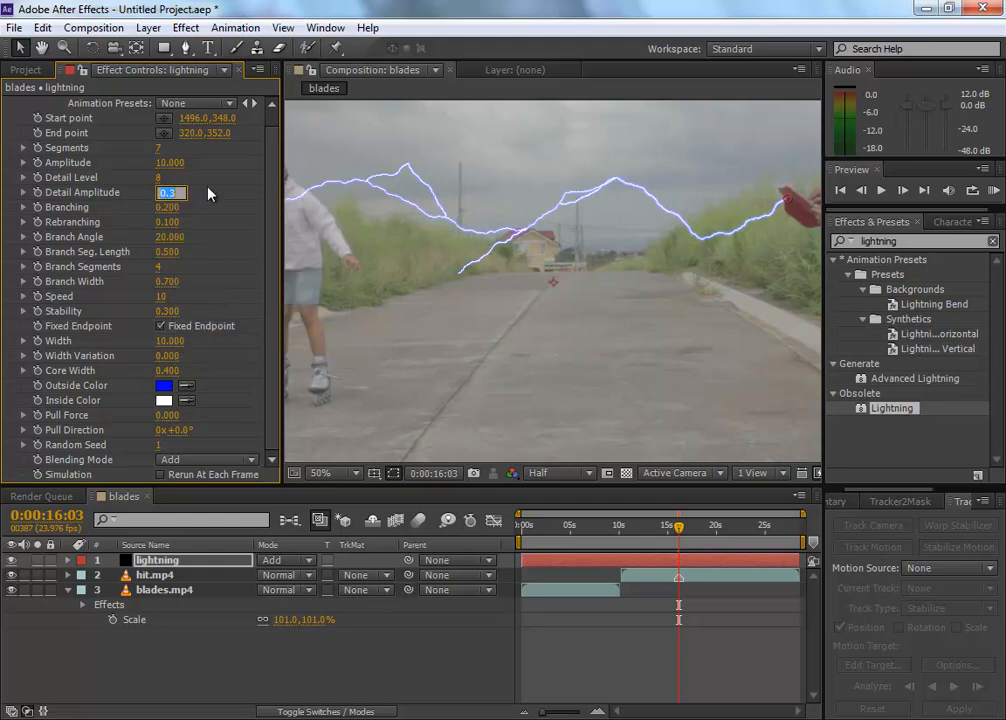
type("4")
key("Return")
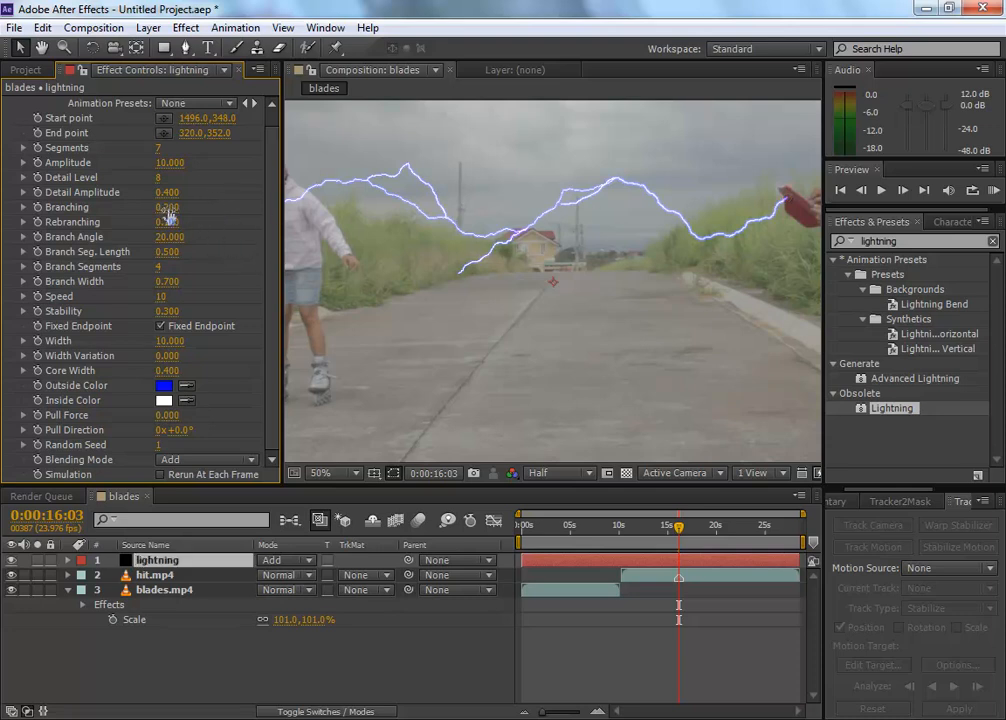
Step: Set the Lightning effect's Branching to 0.1 and its Rebranching to 0.12, checking the bolt at 0:00:16:19
left_click_drag(169, 209, 188, 207)
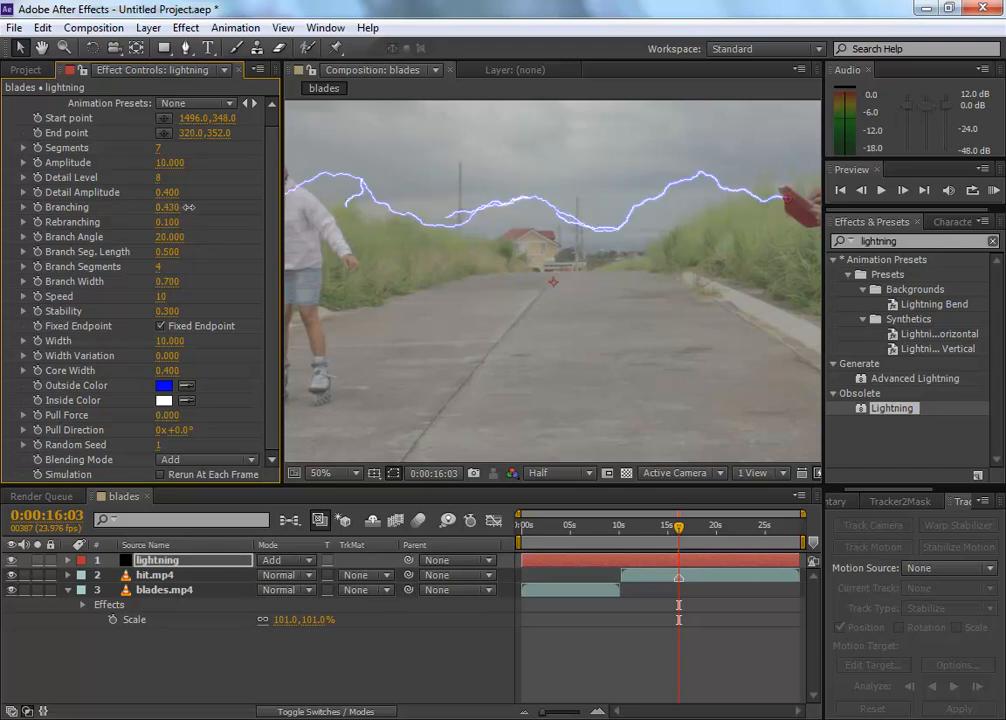
right_click(176, 208)
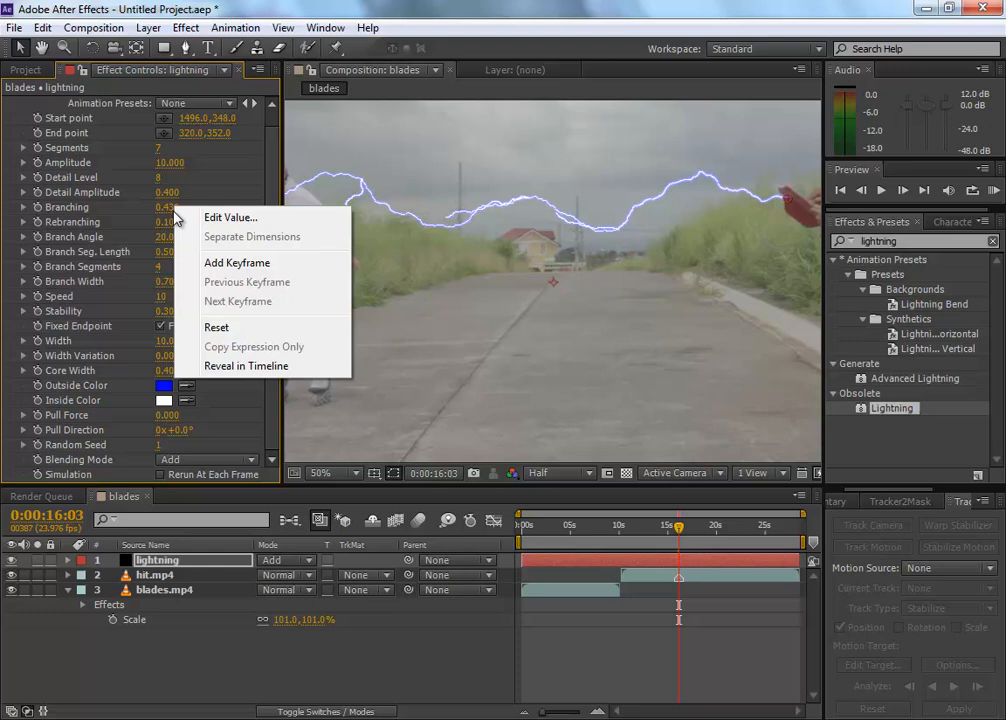
left_click(240, 328)
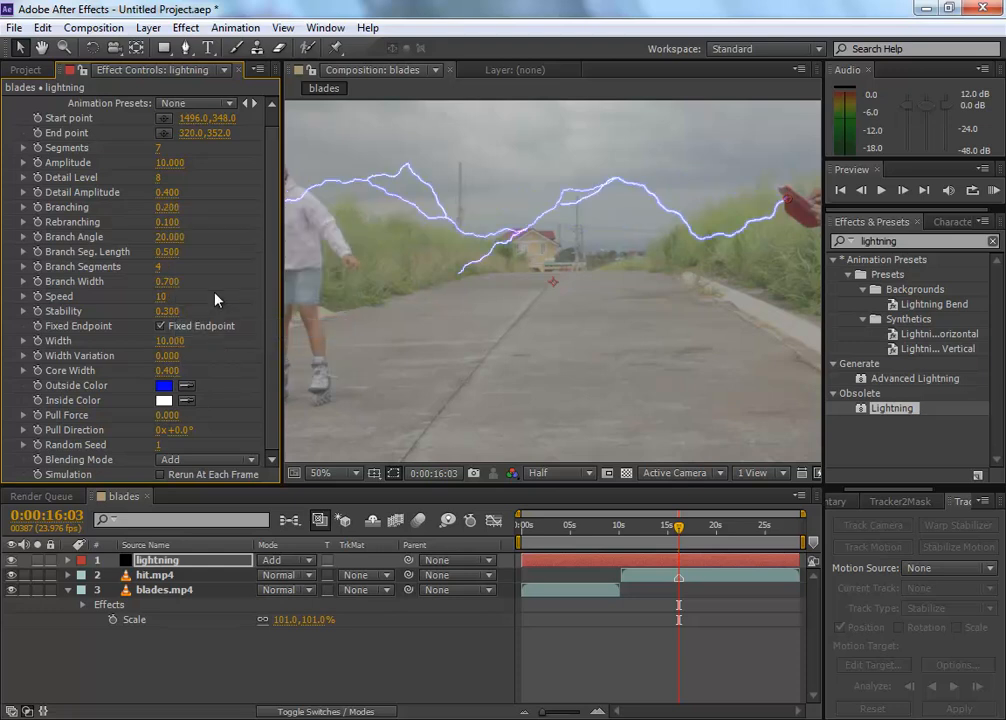
left_click(168, 207)
key("Return")
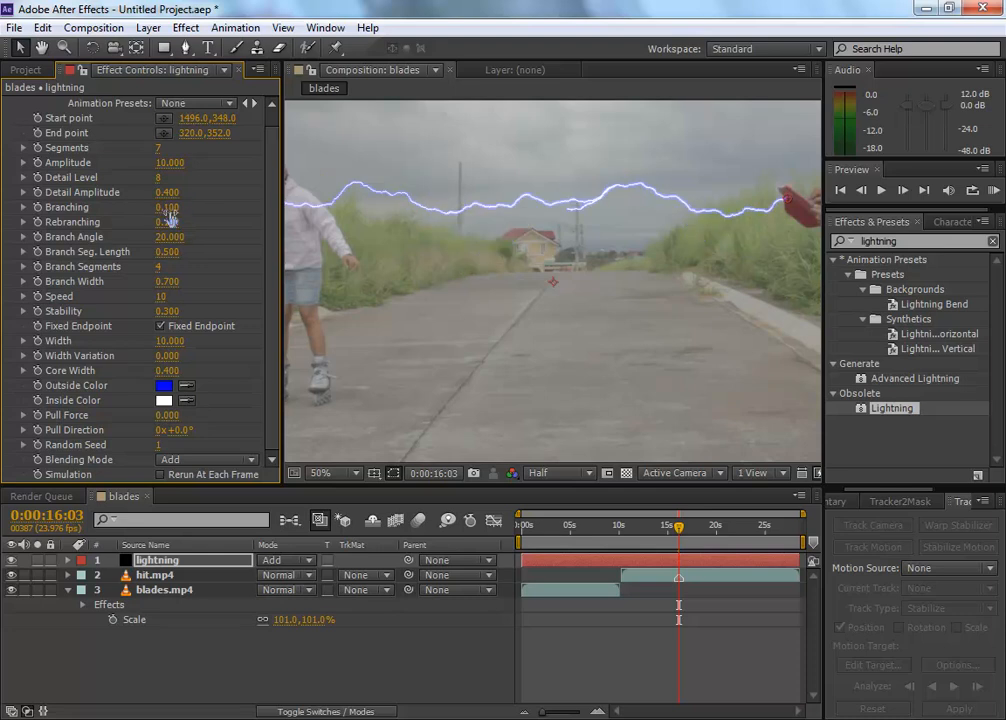
mouse_move(680, 528)
left_mouse_down()
mouse_move(649, 529)
mouse_move(686, 533)
left_mouse_up()
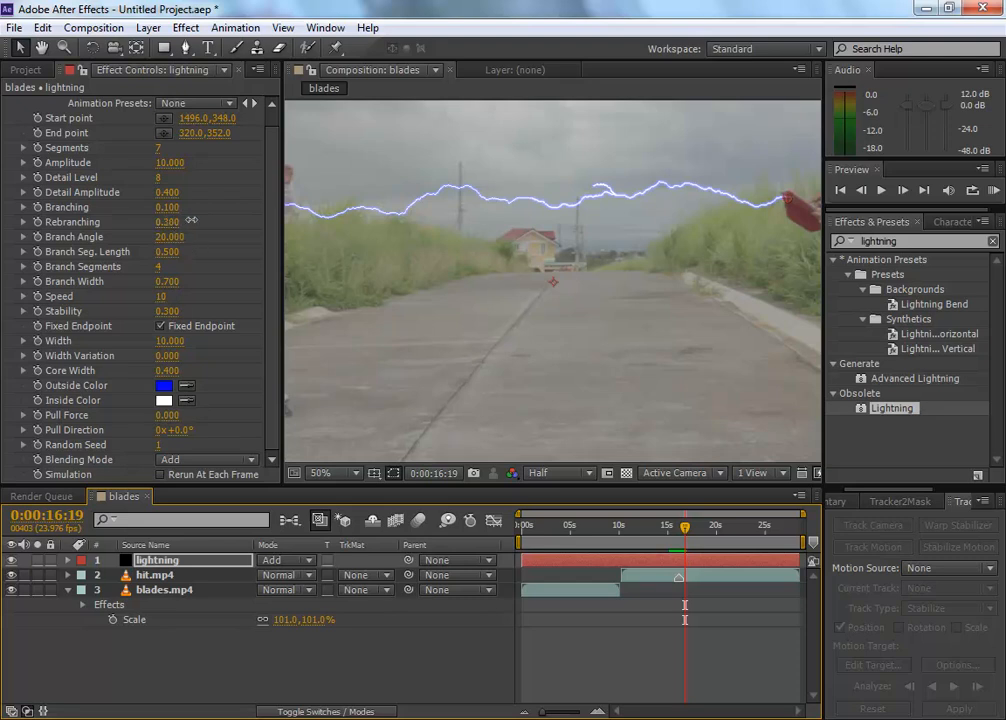
left_click_drag(180, 218, 85, 220)
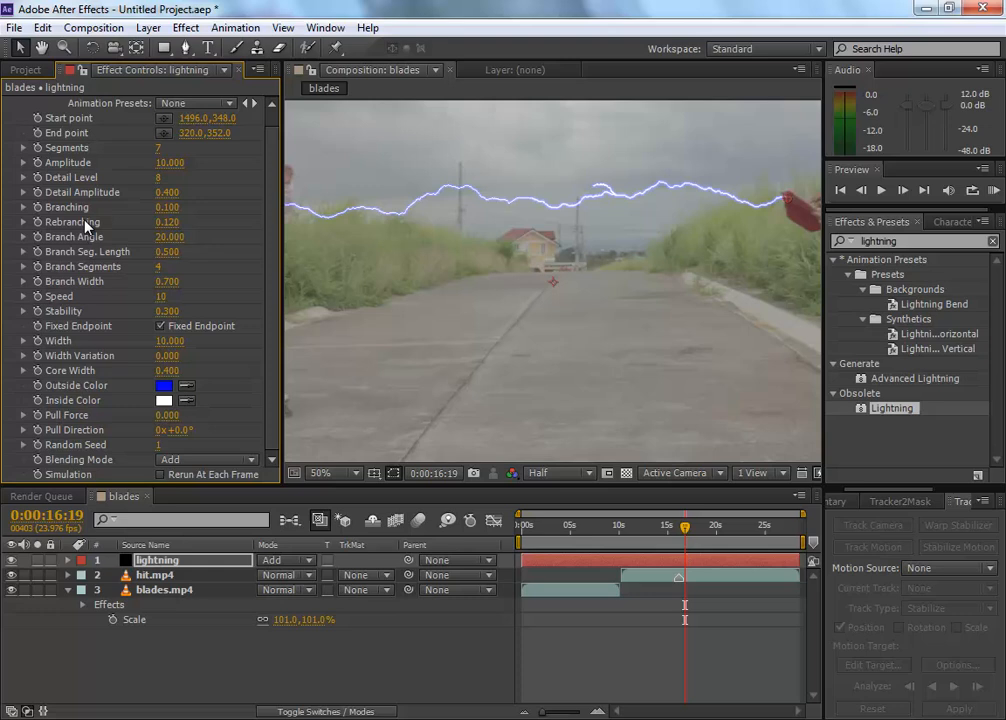
Step: Try a Branch Angle of 39.4 and a different Branch Segments count, reset both parameters, and check the bolt at 0:00:17:12
left_click_drag(168, 237, 682, 215)
right_click(177, 245)
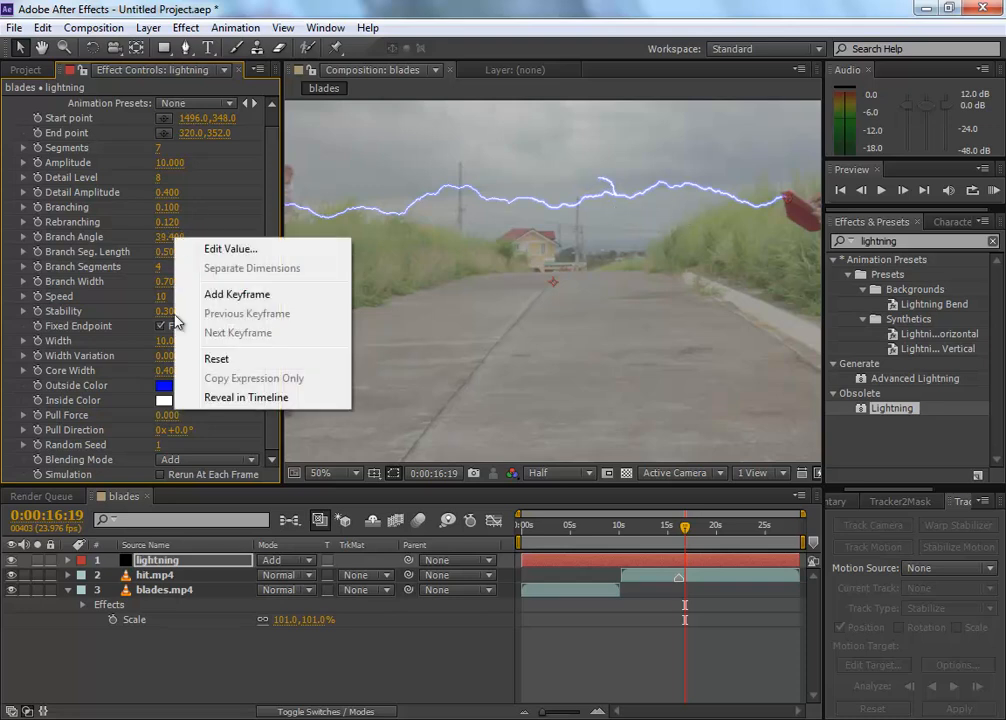
left_click(276, 359)
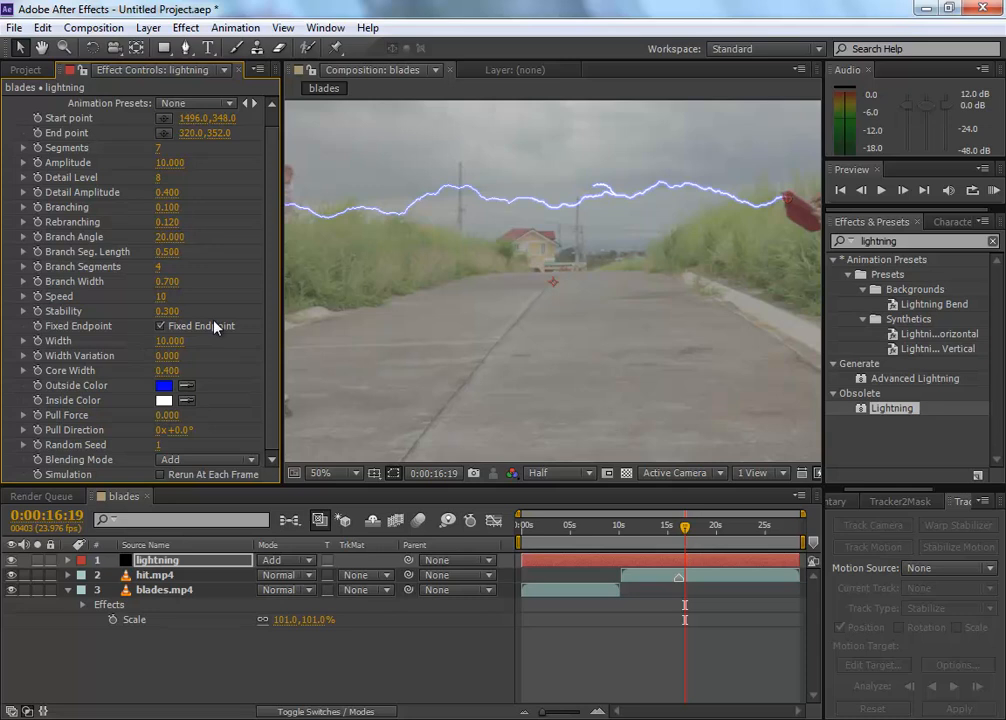
mouse_move(159, 267)
left_mouse_down()
mouse_move(196, 267)
mouse_move(178, 268)
left_mouse_up()
right_click(165, 275)
left_click(212, 387)
left_click(691, 527)
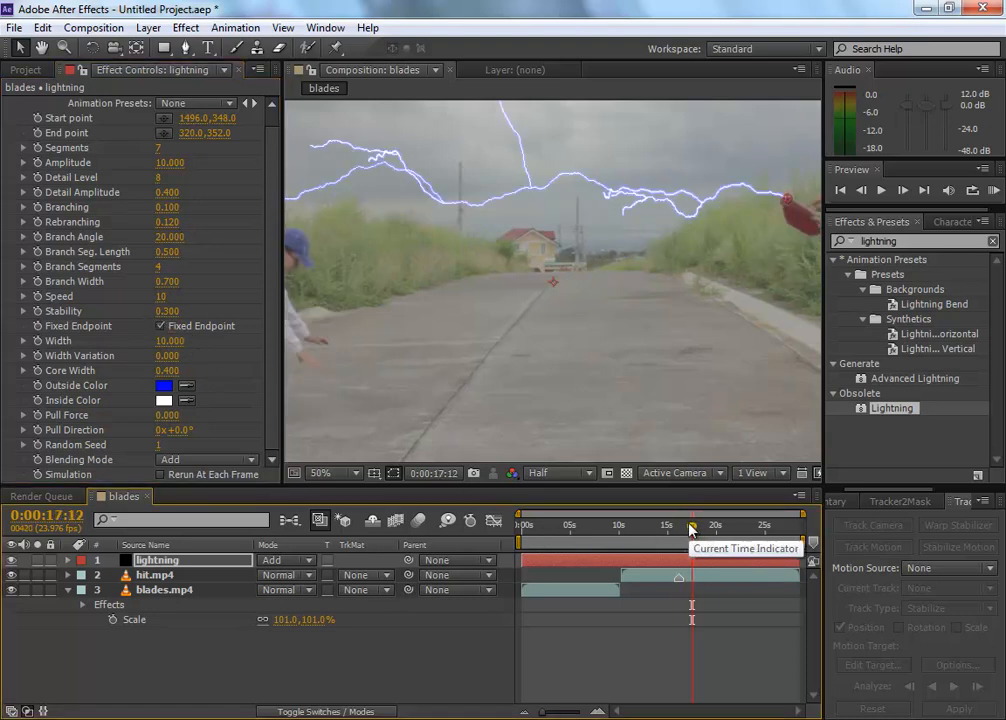
Step: Preview the bolt, set the Lightning effect's Rebranching to 0.03 and Branching to 0.02, and check it around 0:00:16:10
key("KP_0")
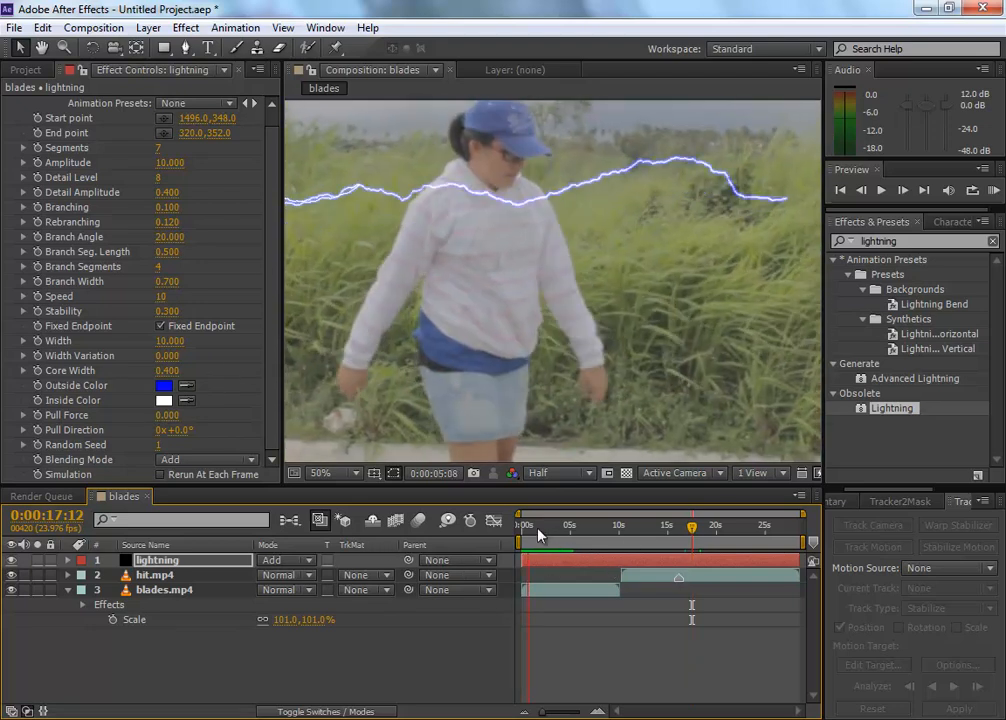
key("space")
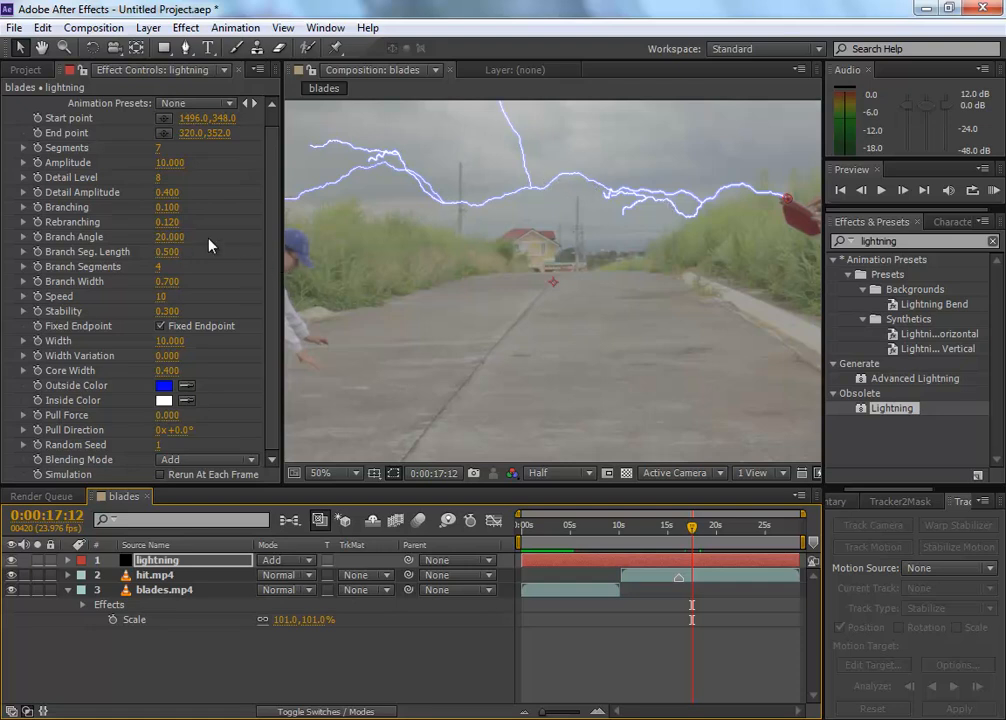
left_click_drag(166, 222, 155, 226)
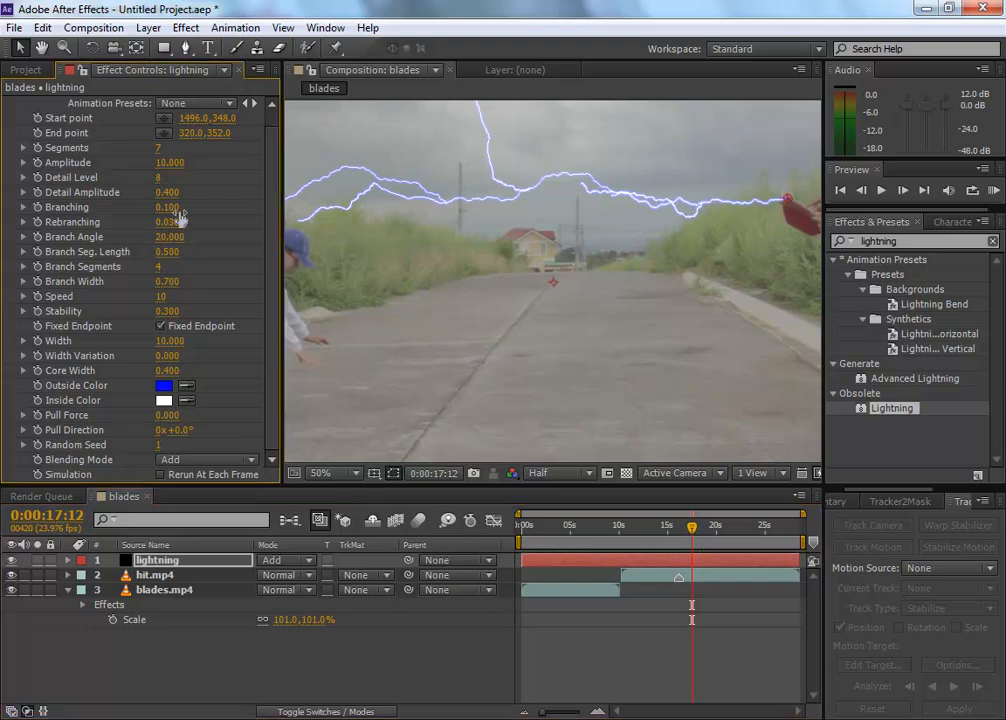
left_click_drag(166, 207, 150, 208)
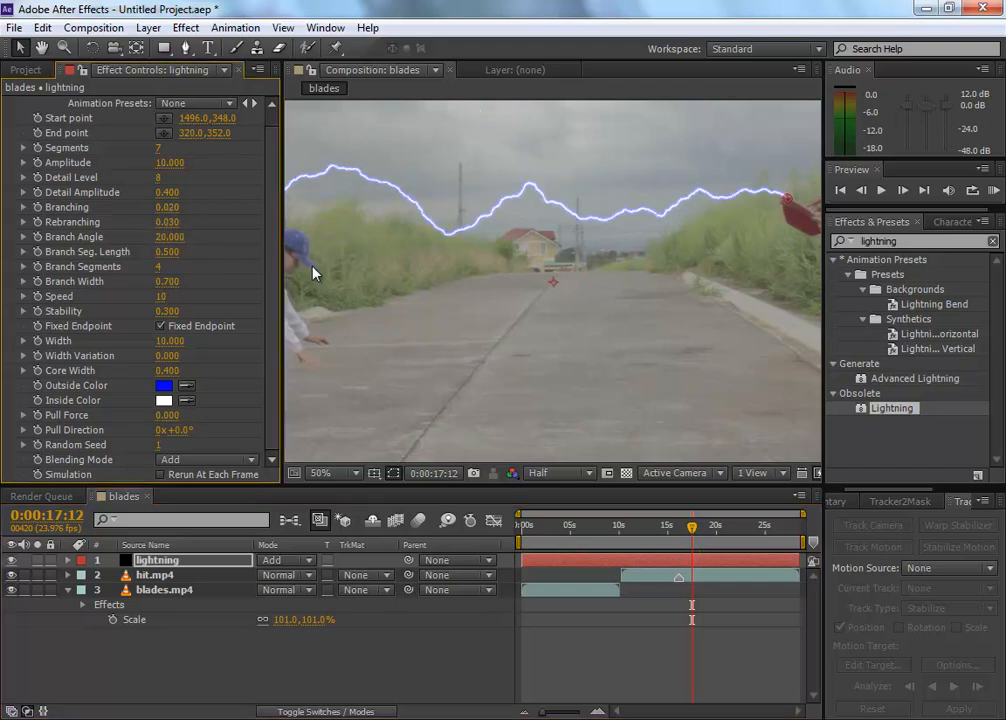
key("space")
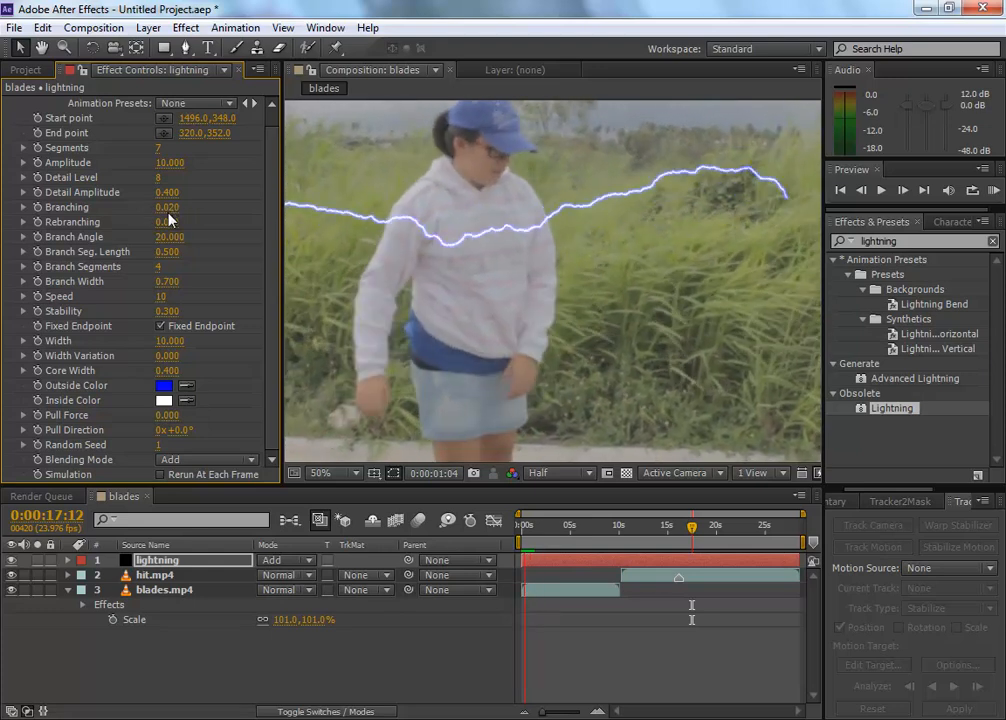
left_click(679, 533)
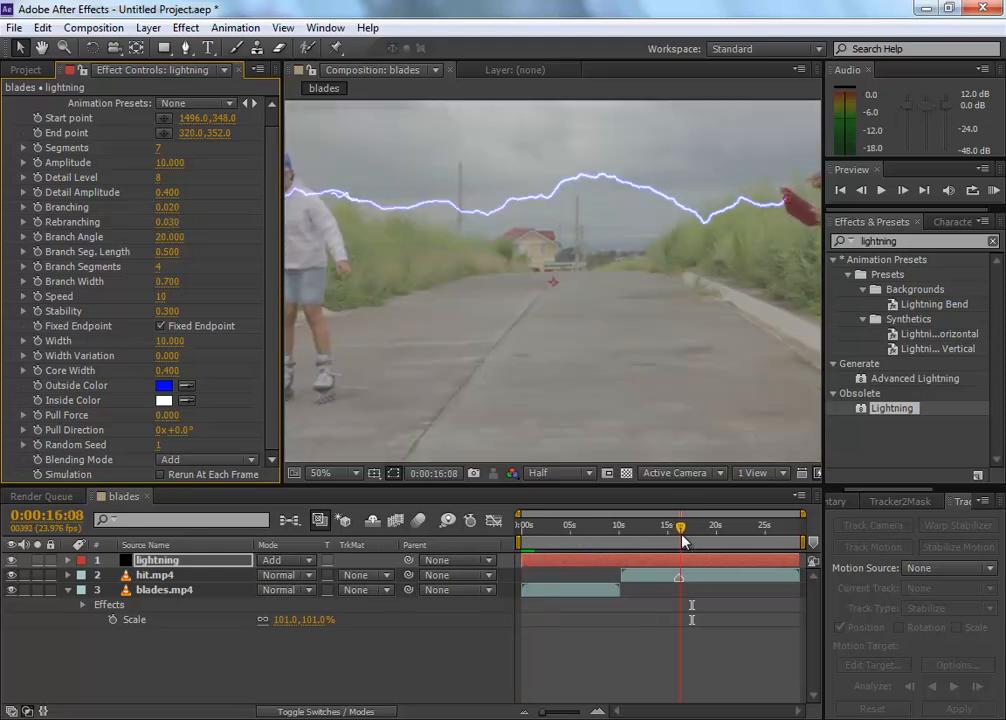
scroll(586, 303, "down", 1)
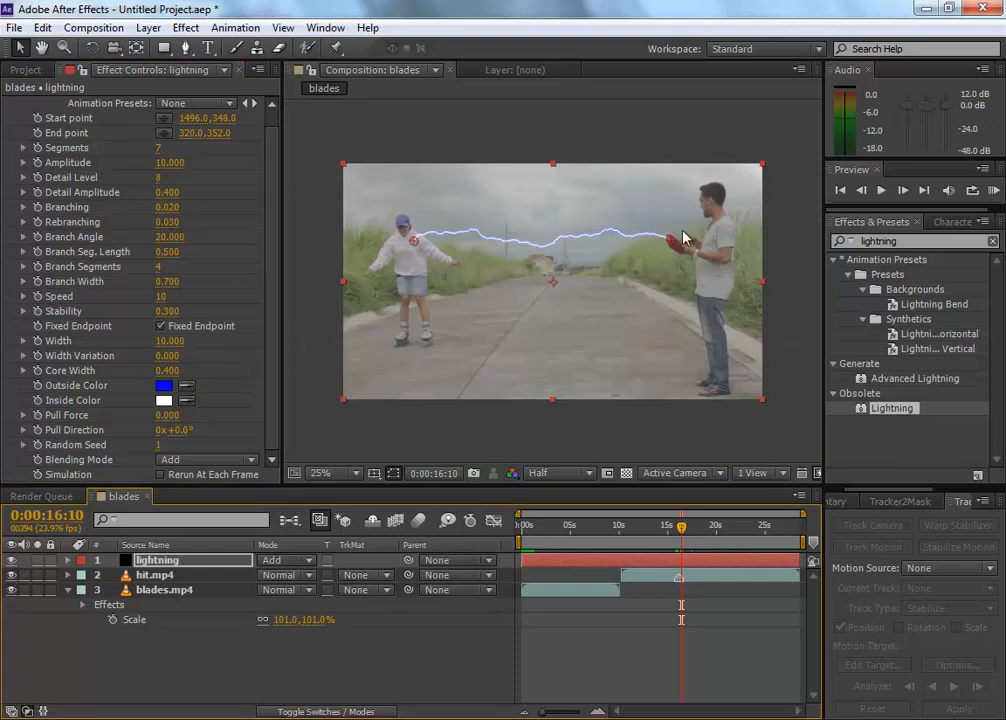
Step: Set the Lightning effect's Speed to 8 and its Width to 14.2
left_click(191, 327)
left_click(160, 300)
type("8")
key("Return")
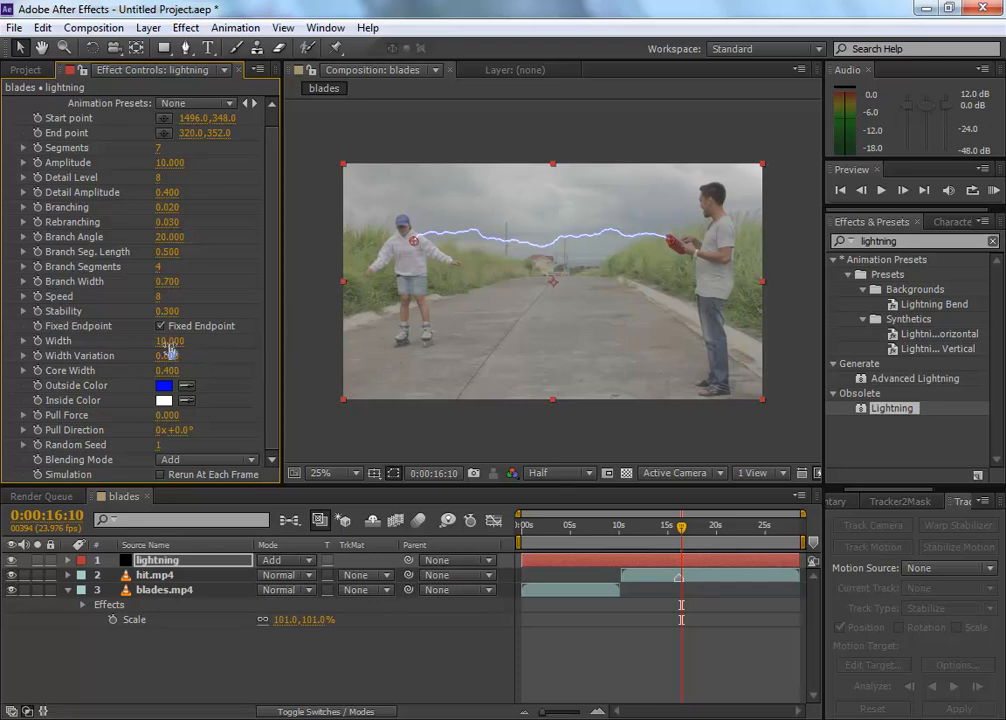
left_click_drag(170, 341, 177, 341)
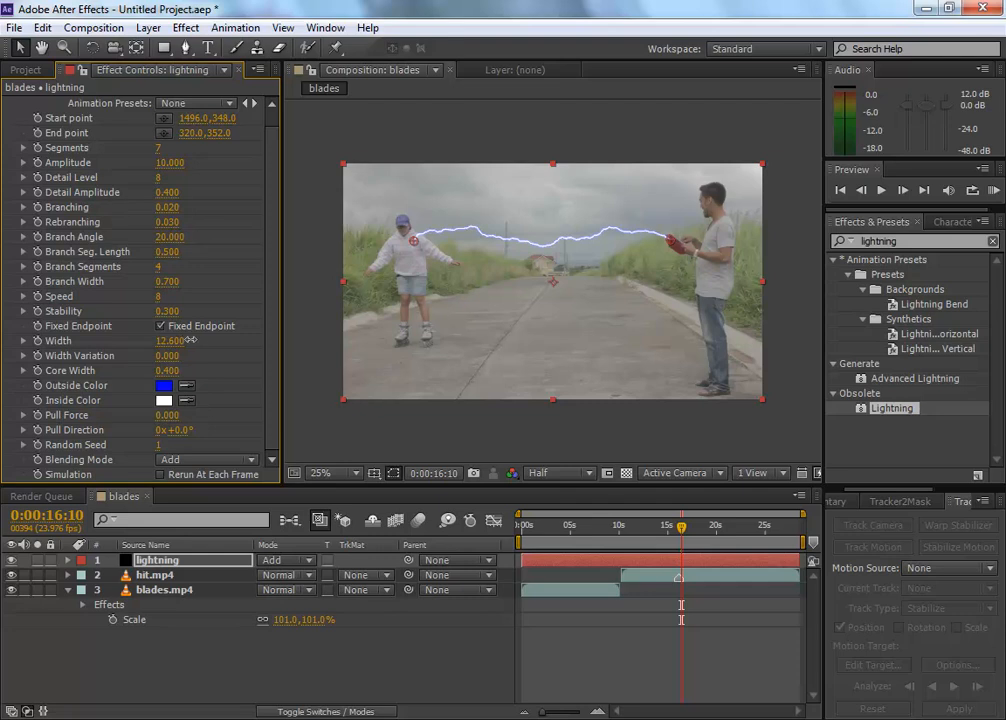
key("period")
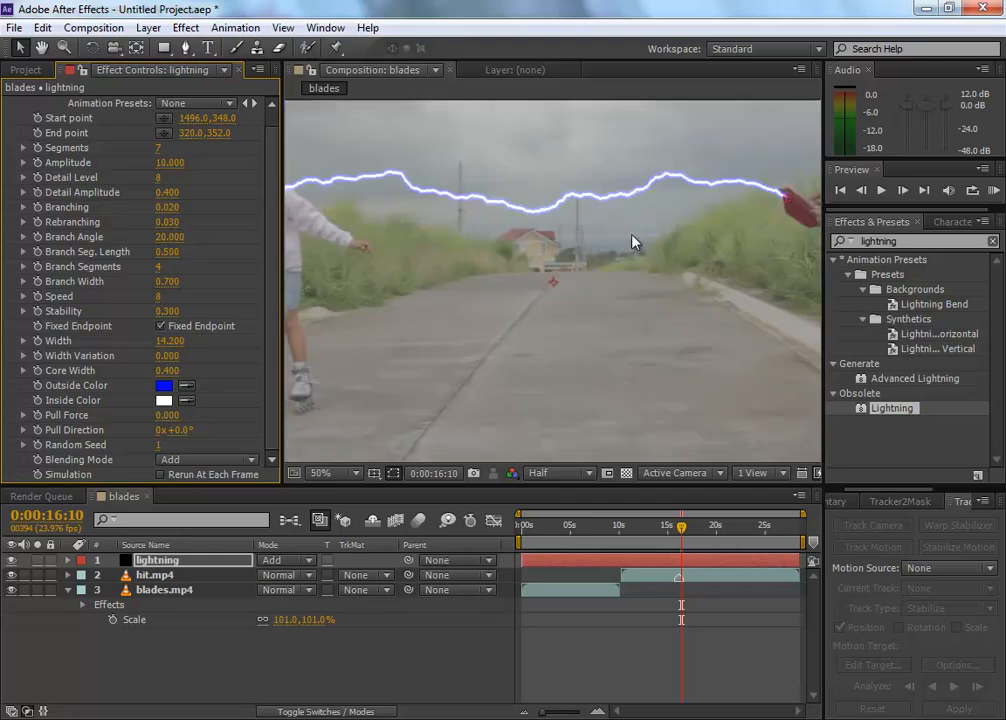
left_click(166, 388)
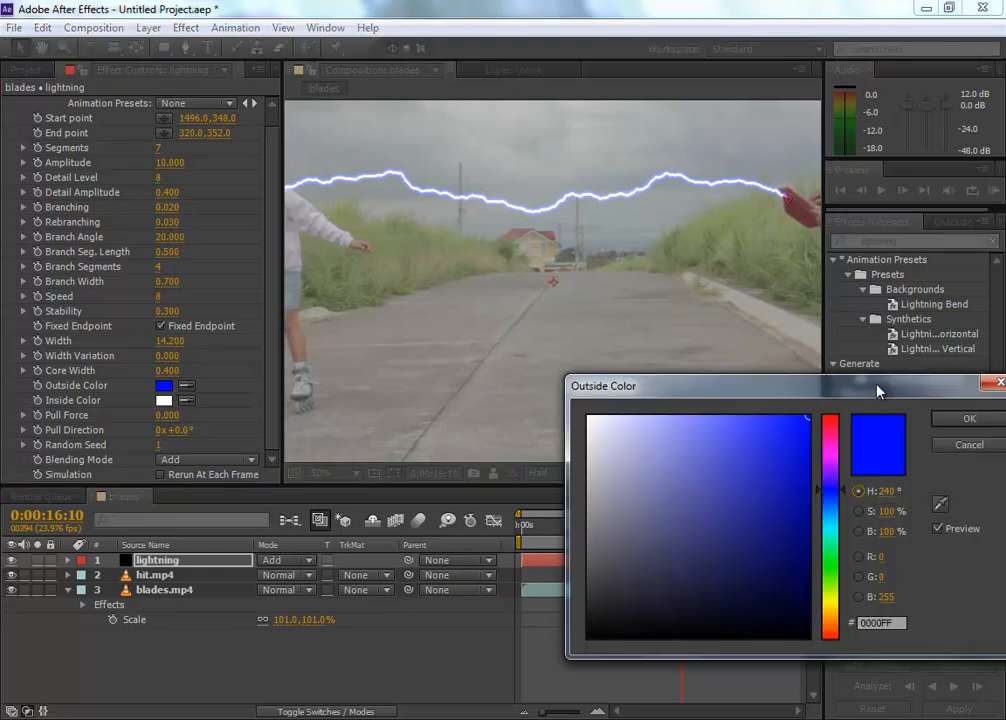
left_click_drag(938, 386, 799, 386)
left_click(857, 383)
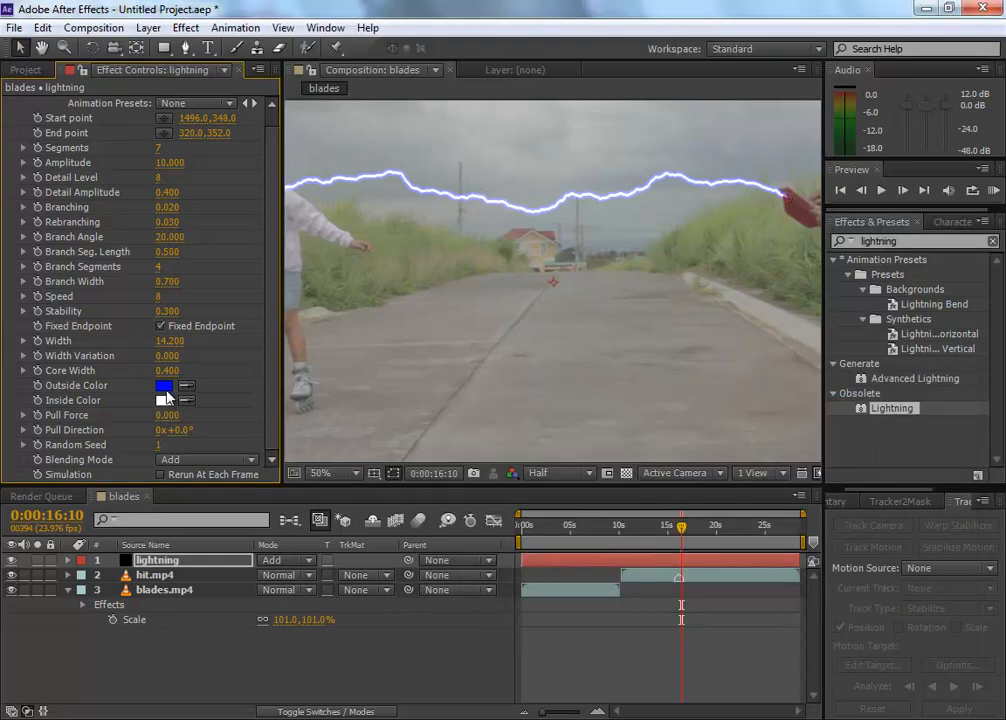
Step: Set the Lightning effect's Width to 20.2 and Core Width to 0.29, trying a Width Variation of 0.27 and returning it to 0
left_click_drag(166, 371, 256, 378)
left_click_drag(168, 355, 199, 356)
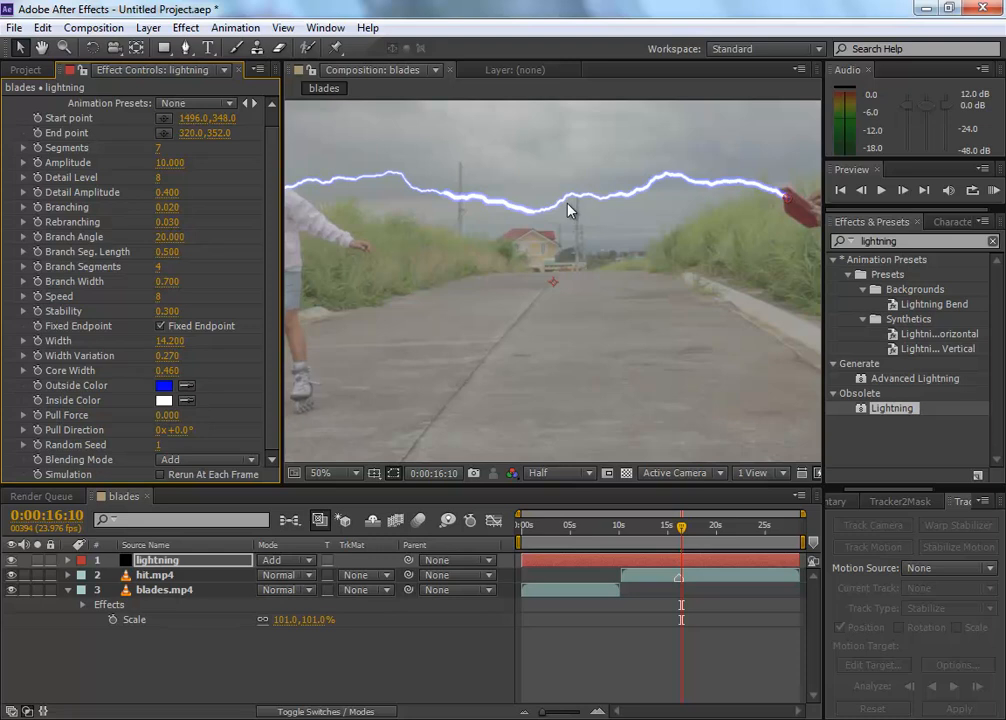
left_click_drag(166, 355, 211, 340)
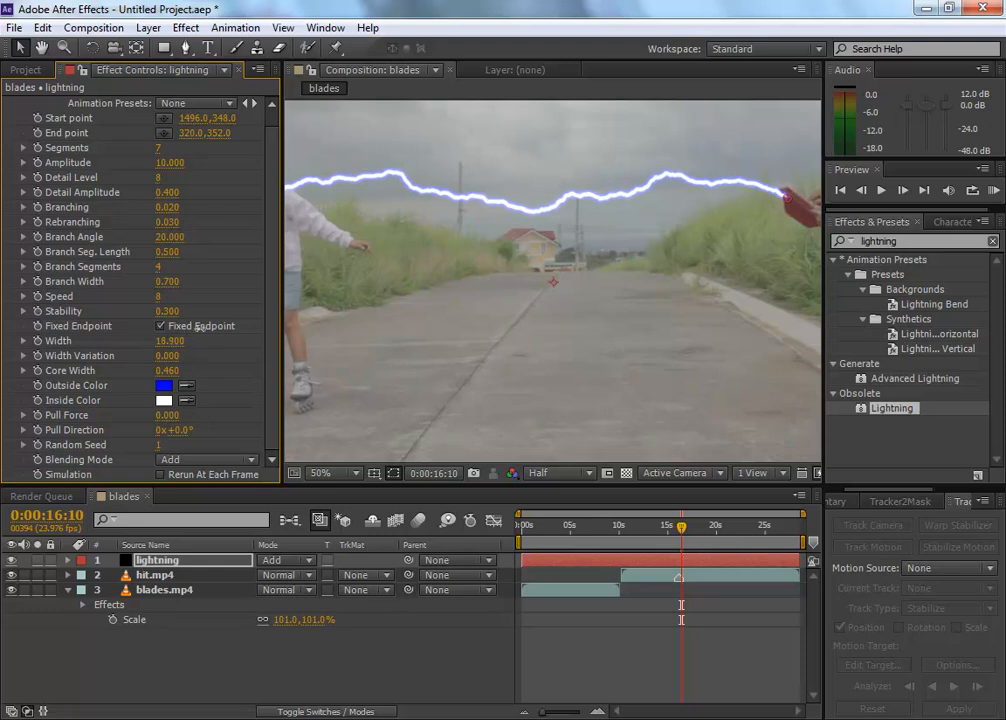
left_click_drag(173, 378, 152, 370)
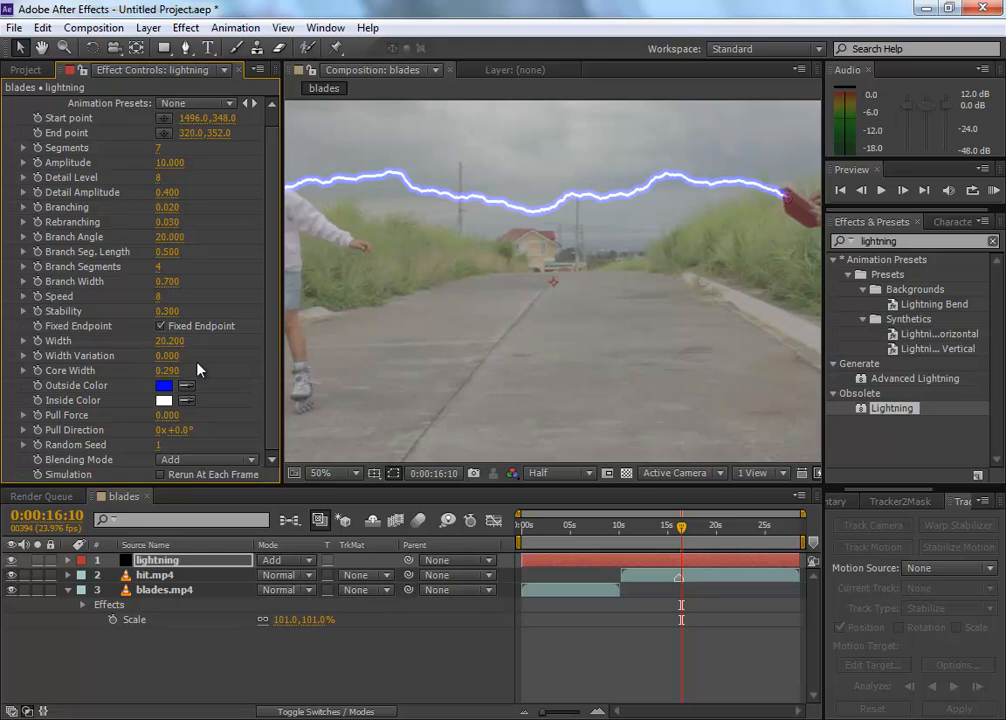
scroll(581, 203, "down", 1)
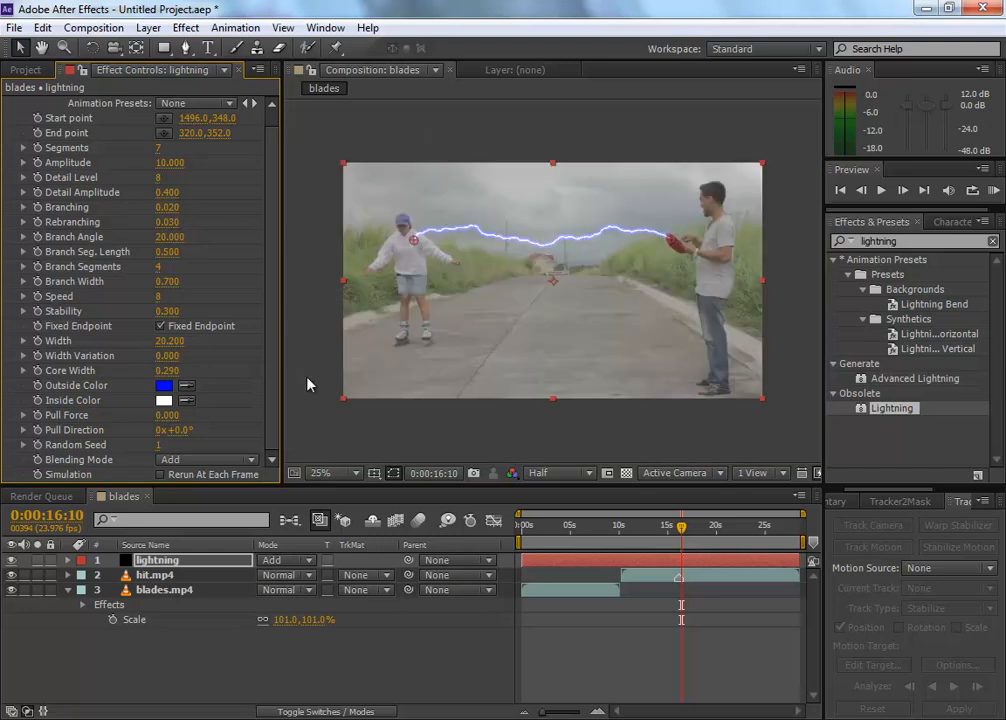
left_click(232, 387)
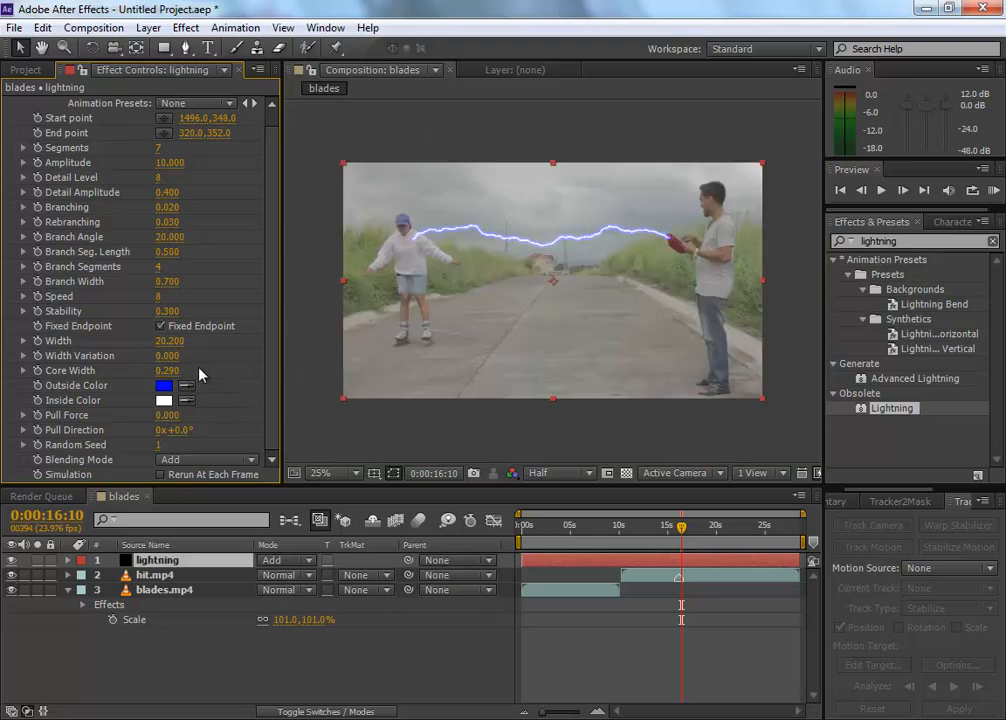
Step: Try a Pull Force of 52 and a different Pull Direction on the Lightning effect, and reset both parameters
mouse_move(166, 425)
left_mouse_down()
mouse_move(206, 410)
mouse_move(186, 430)
mouse_move(237, 424)
left_mouse_up()
right_click(236, 419)
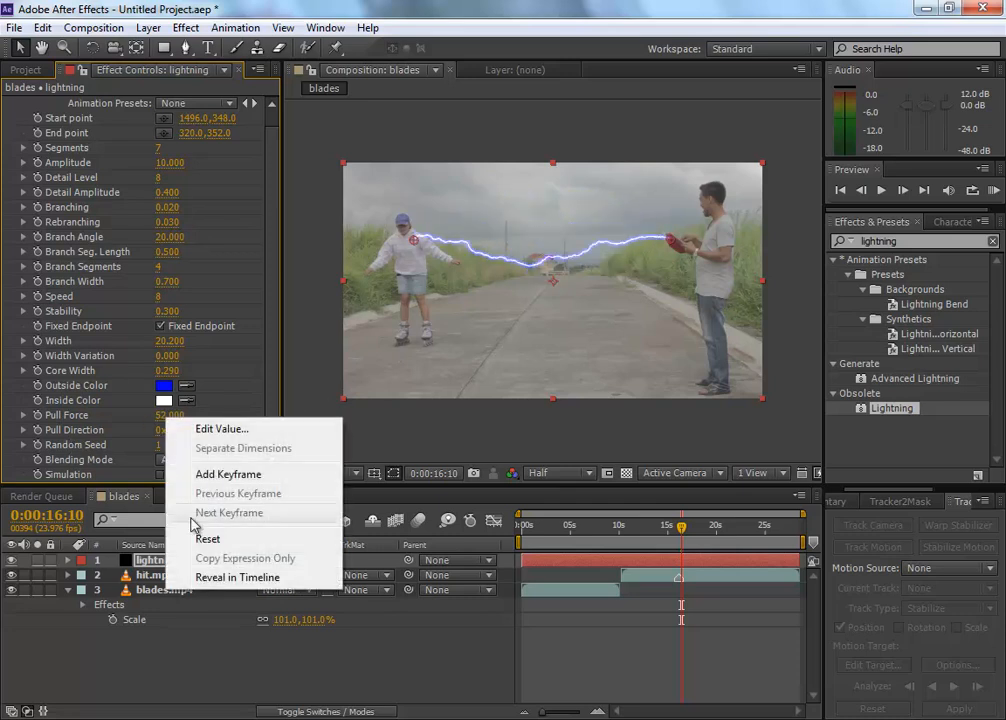
left_click(183, 420)
right_click(183, 431)
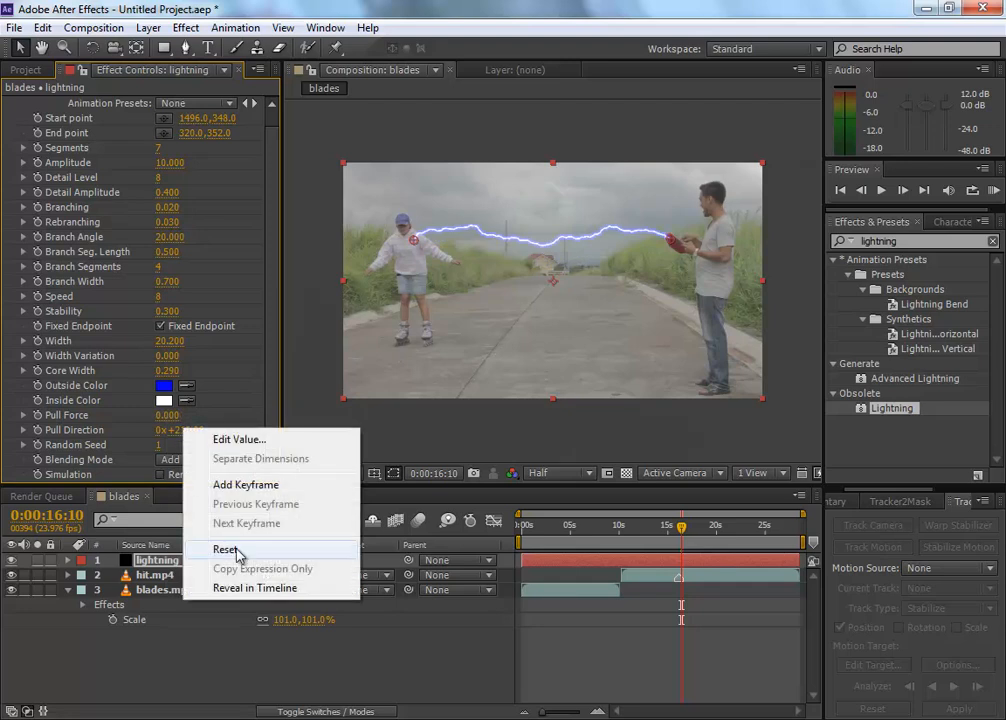
left_click(236, 550)
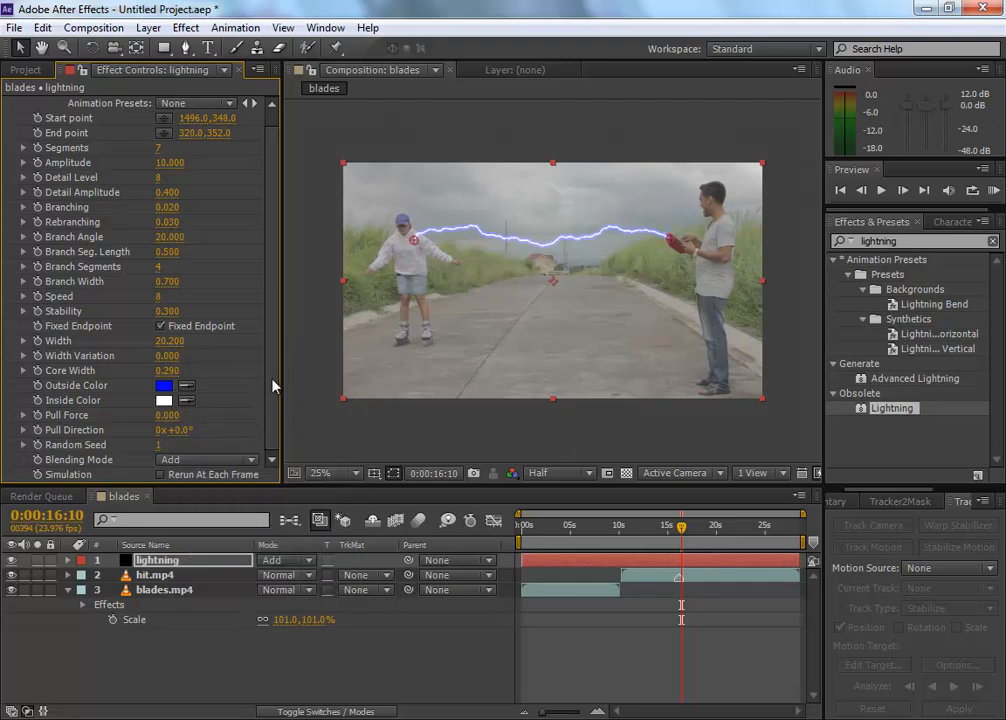
Step: At 0:00:16:03, keyframe the Lightning effect's End point and place it by the man's hands at about 1516, 388
mouse_move(274, 380)
left_mouse_down()
mouse_move(281, 198)
mouse_move(283, 378)
left_mouse_up()
mouse_move(680, 529)
left_mouse_down()
mouse_move(693, 531)
mouse_move(659, 531)
mouse_move(681, 531)
left_mouse_up()
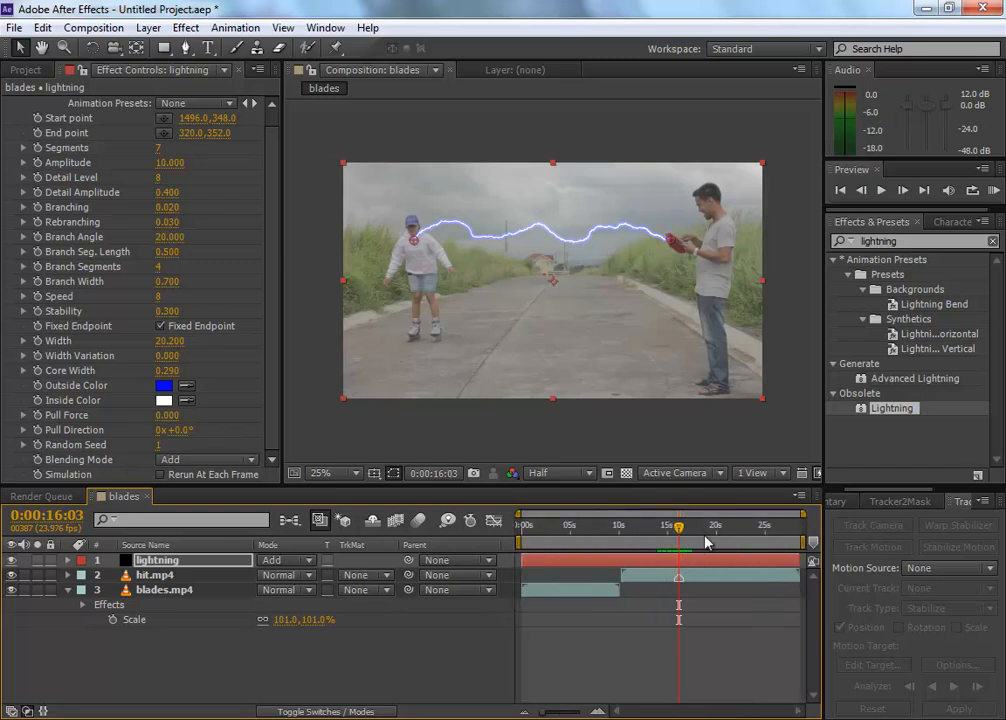
mouse_move(801, 515)
left_mouse_down()
mouse_move(732, 522)
mouse_move(801, 533)
left_mouse_up()
key("equal")
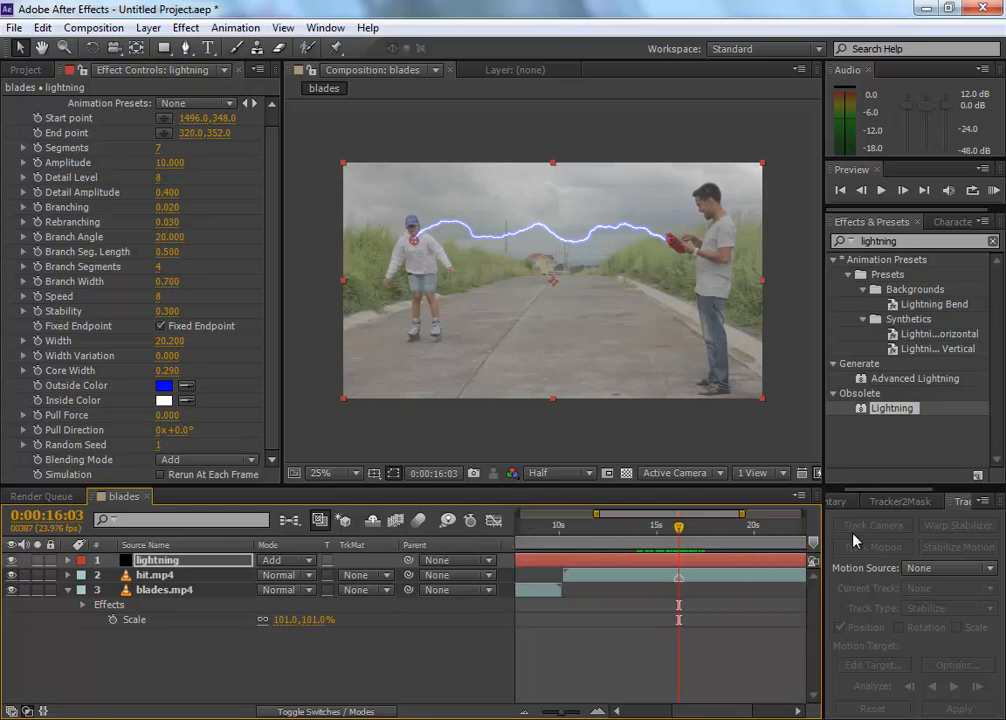
key("equal")
key("equal")
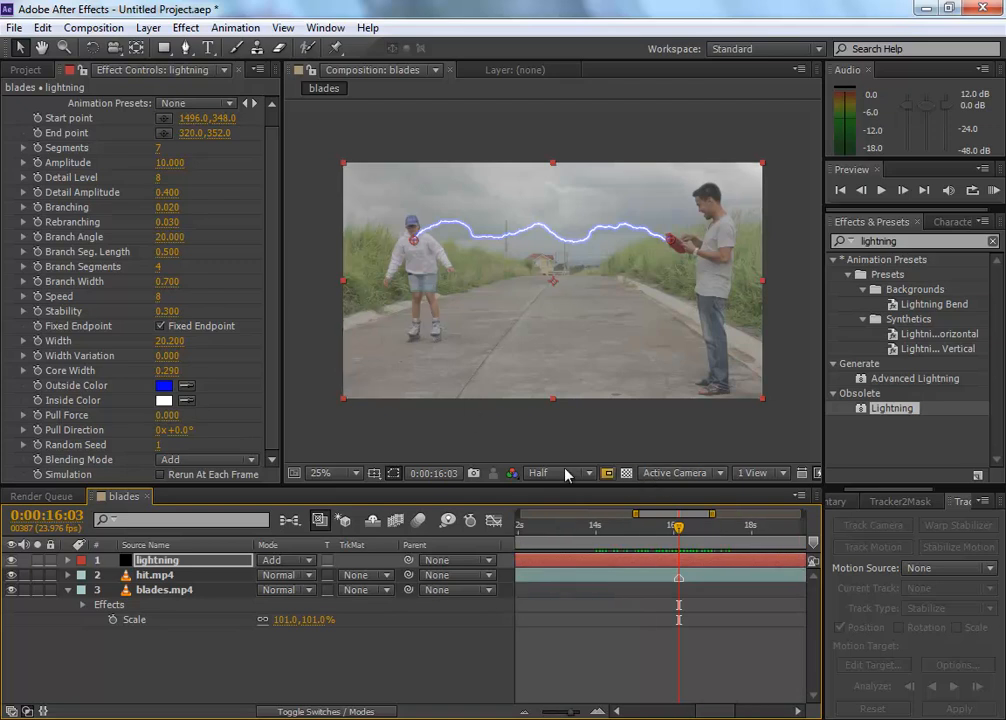
left_click(193, 563)
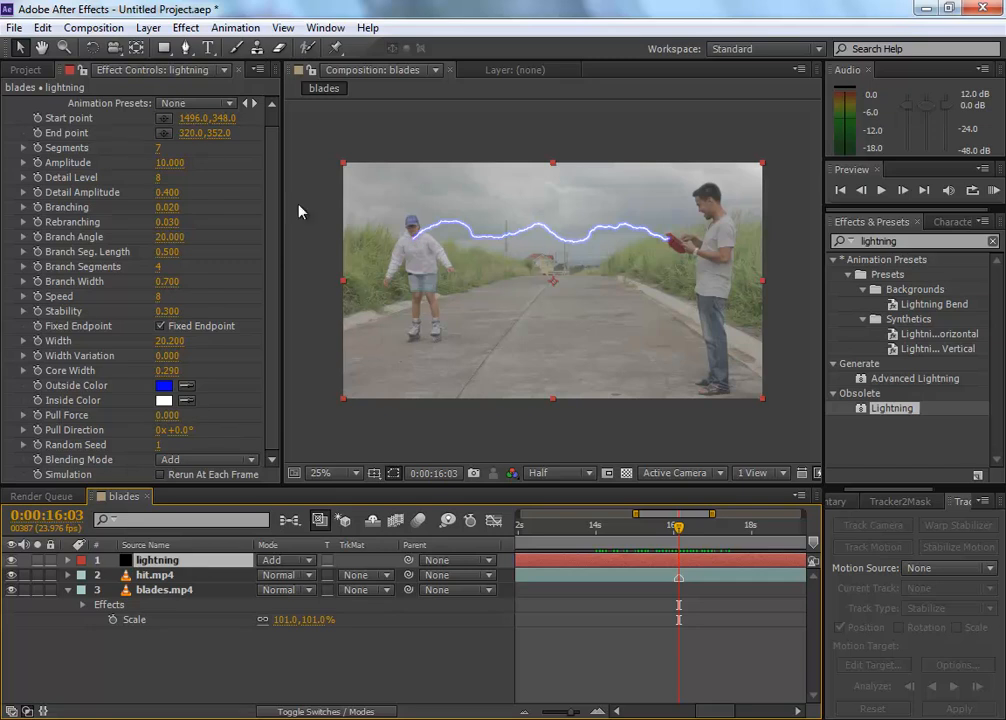
left_click(38, 133)
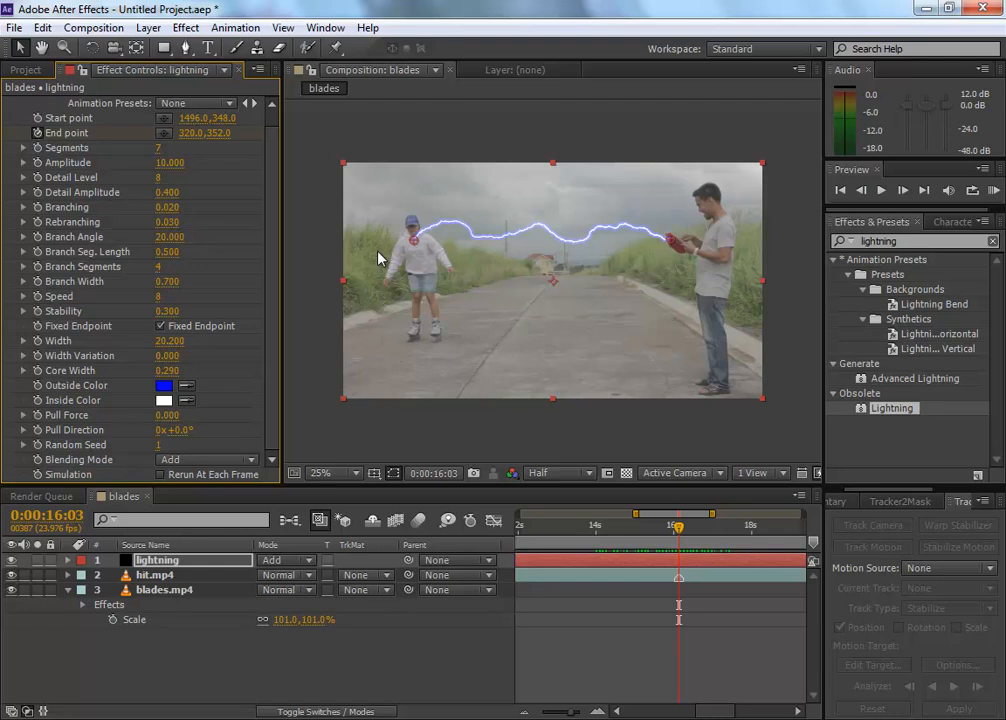
left_click(163, 134)
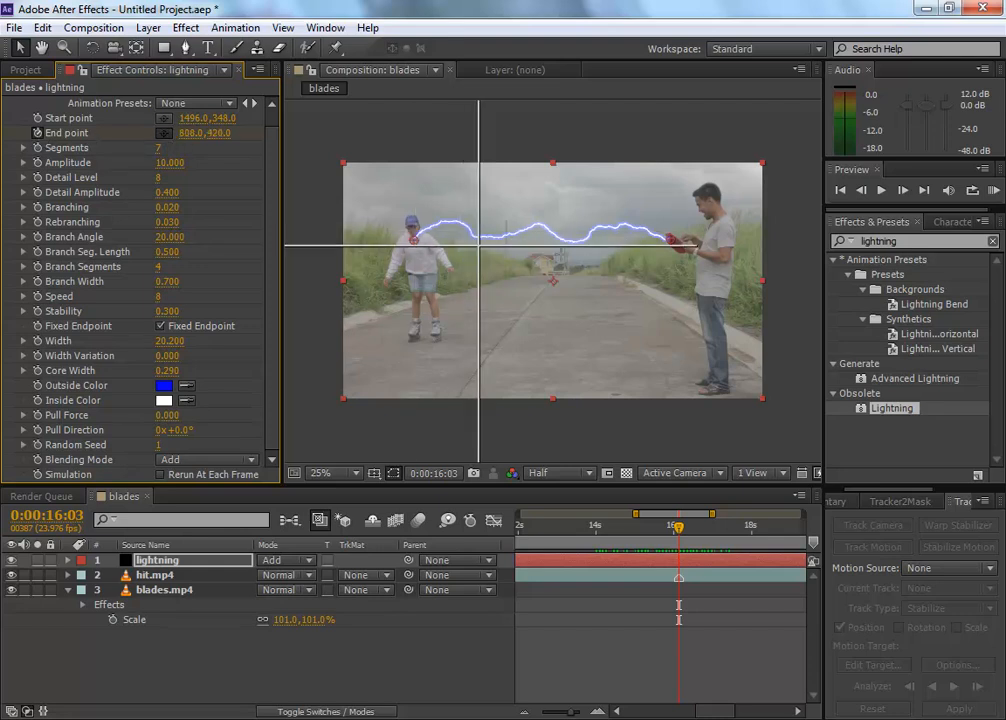
left_click(674, 245)
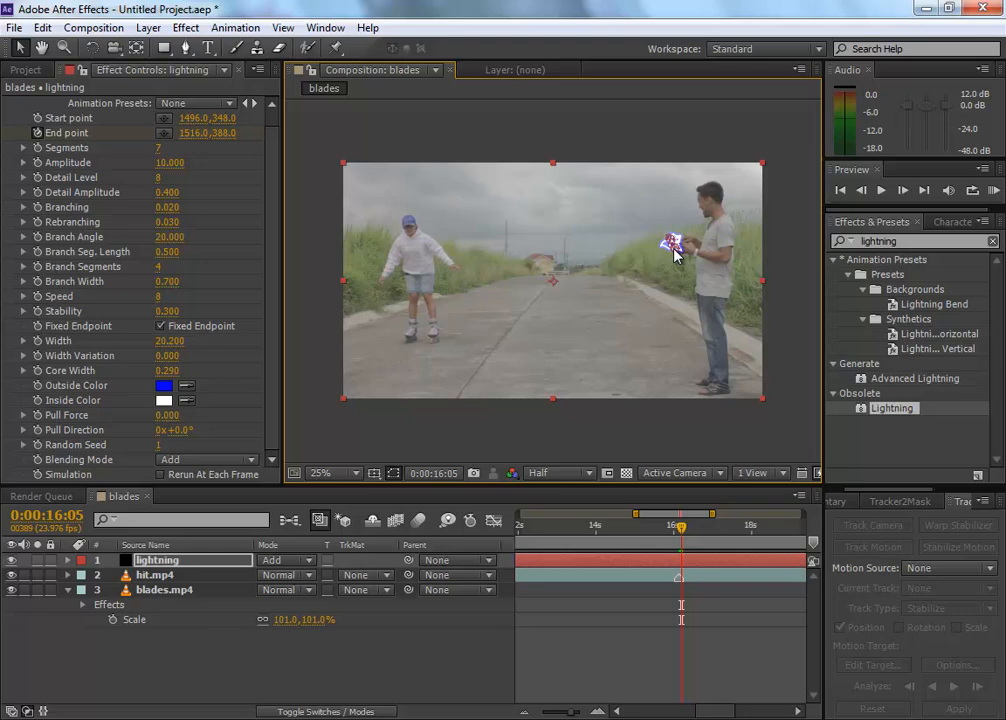
Step: At 0:00:16:05, move the Lightning effect's End point onto the skater's chest at about 308, 352
left_click_drag(674, 254, 412, 244)
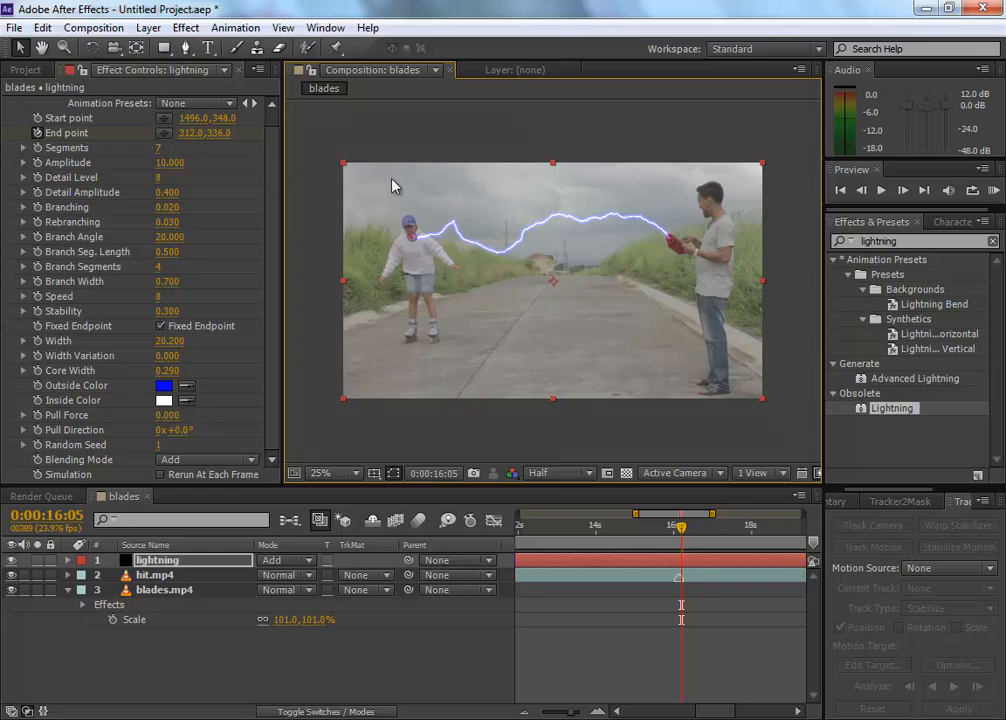
left_click(165, 132)
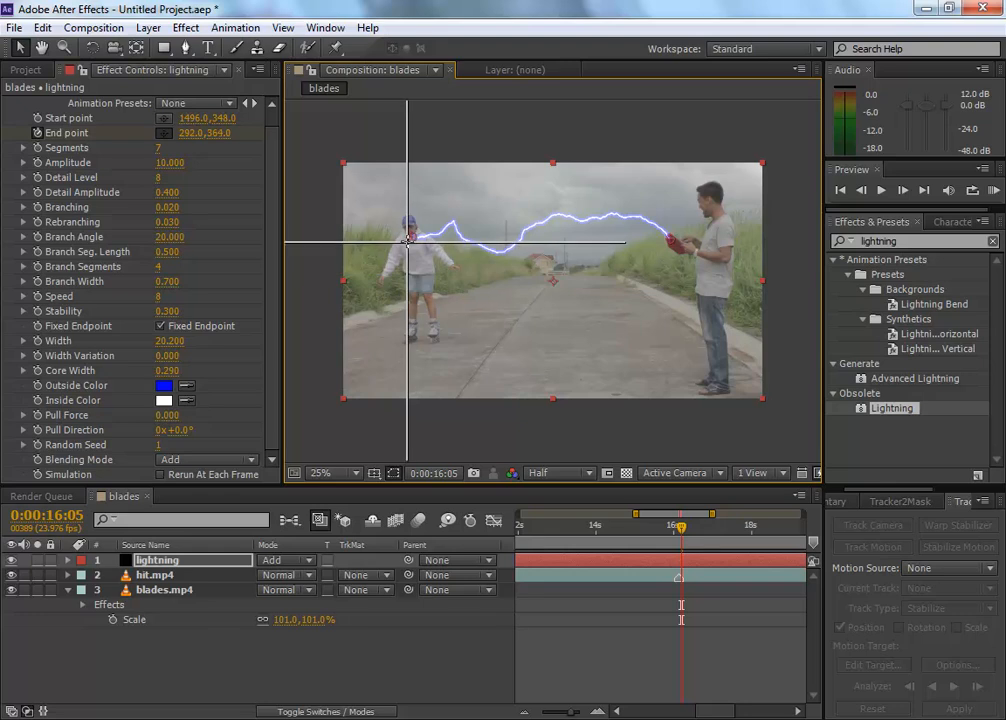
left_click(411, 243)
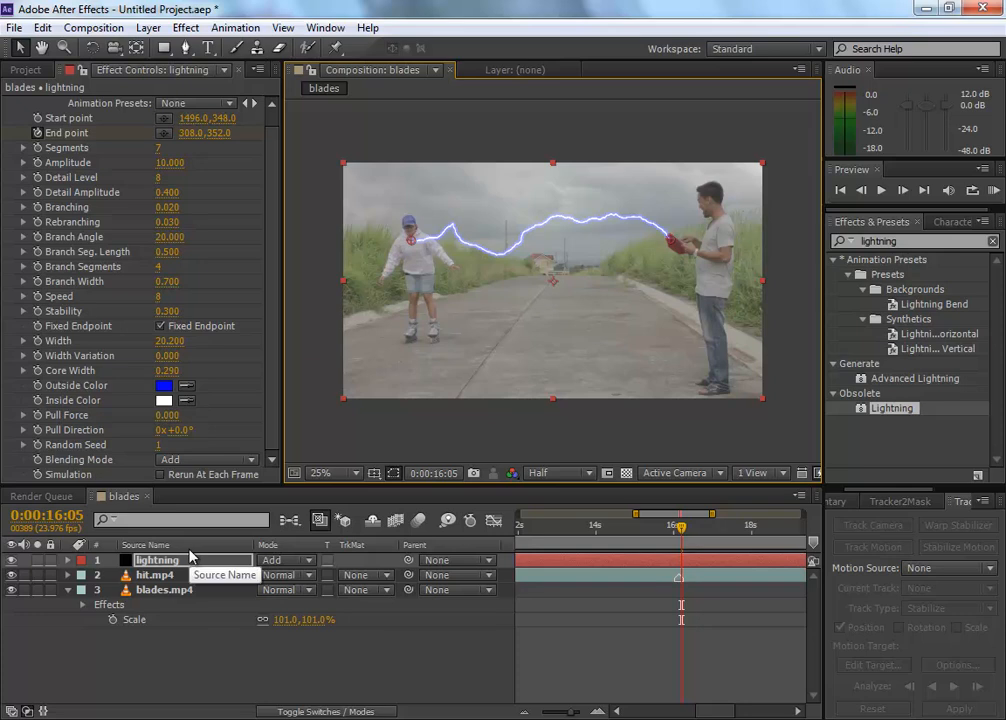
Step: Reveal the lightning layer's End point keyframes and check how the bolt shoots out between 0:00:16:03 and 0:00:16:13
key("u")
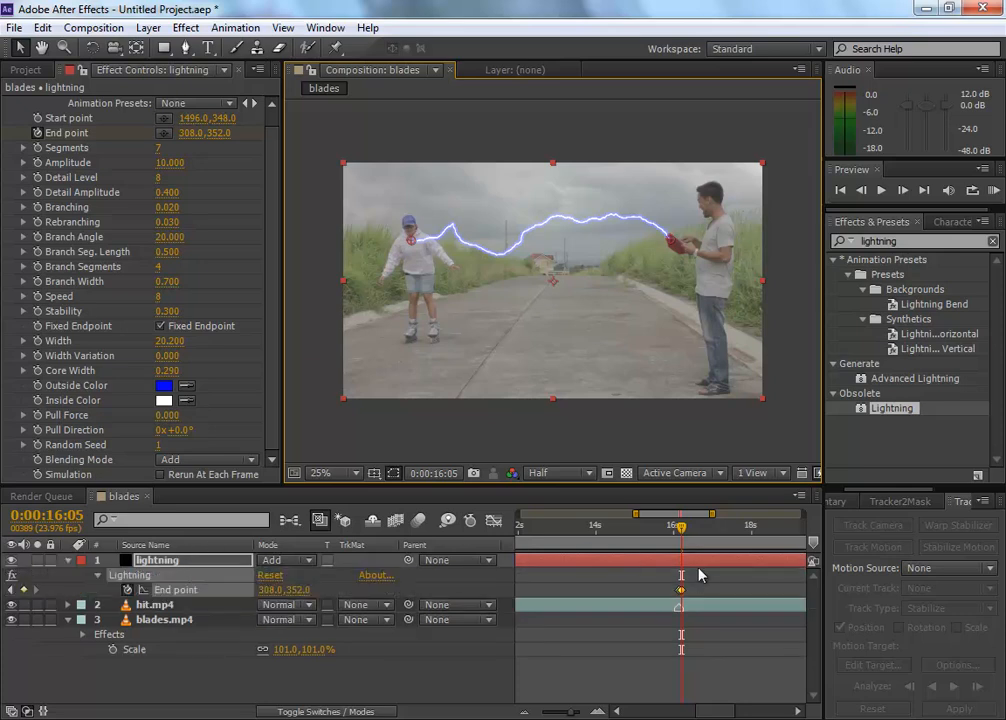
key("equal")
key("equal")
key("equal")
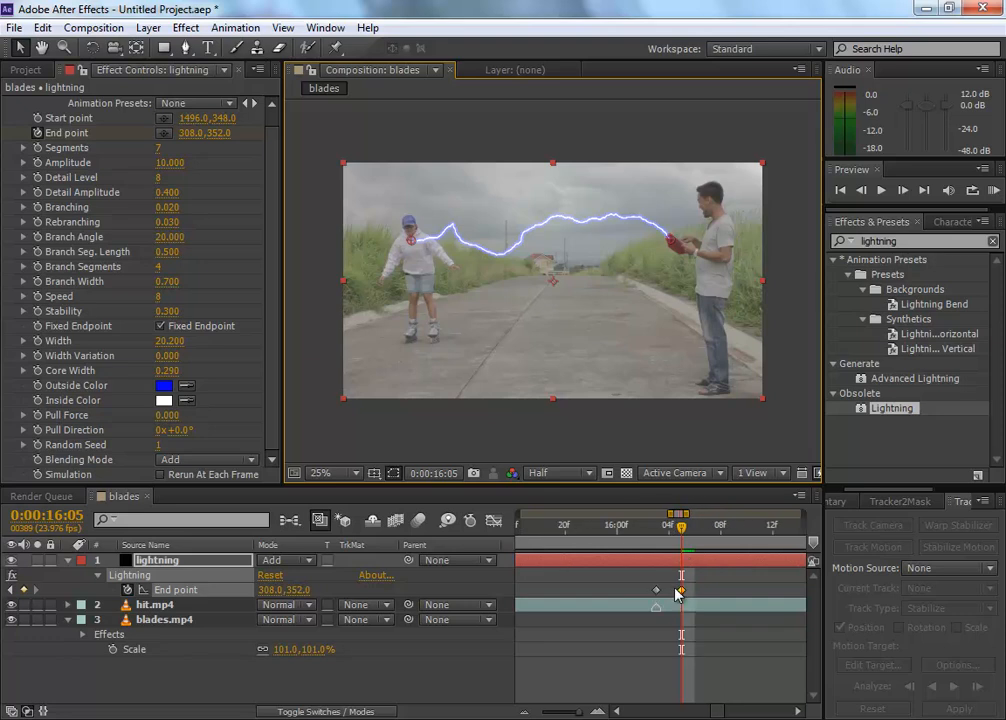
left_click(655, 527)
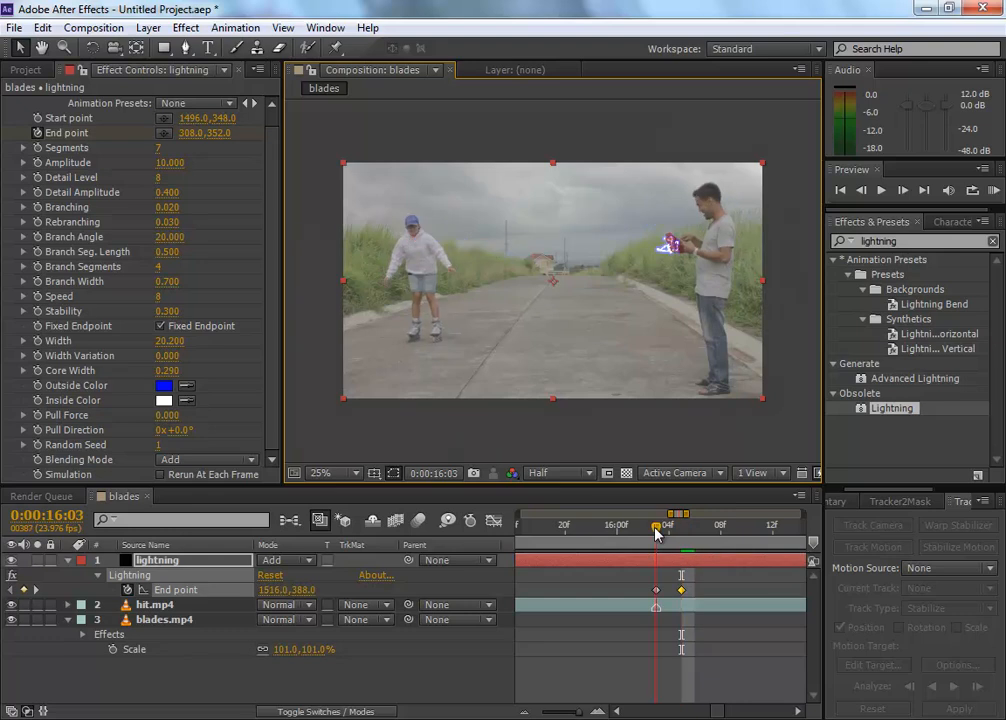
left_click_drag(660, 533, 785, 536)
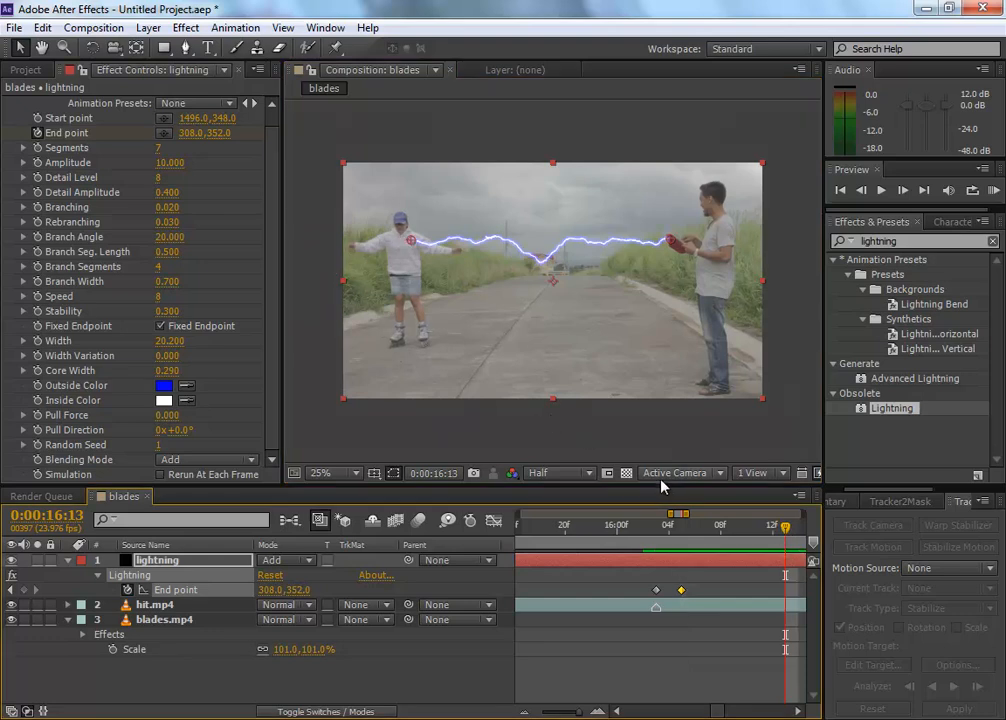
key("minus")
key("minus")
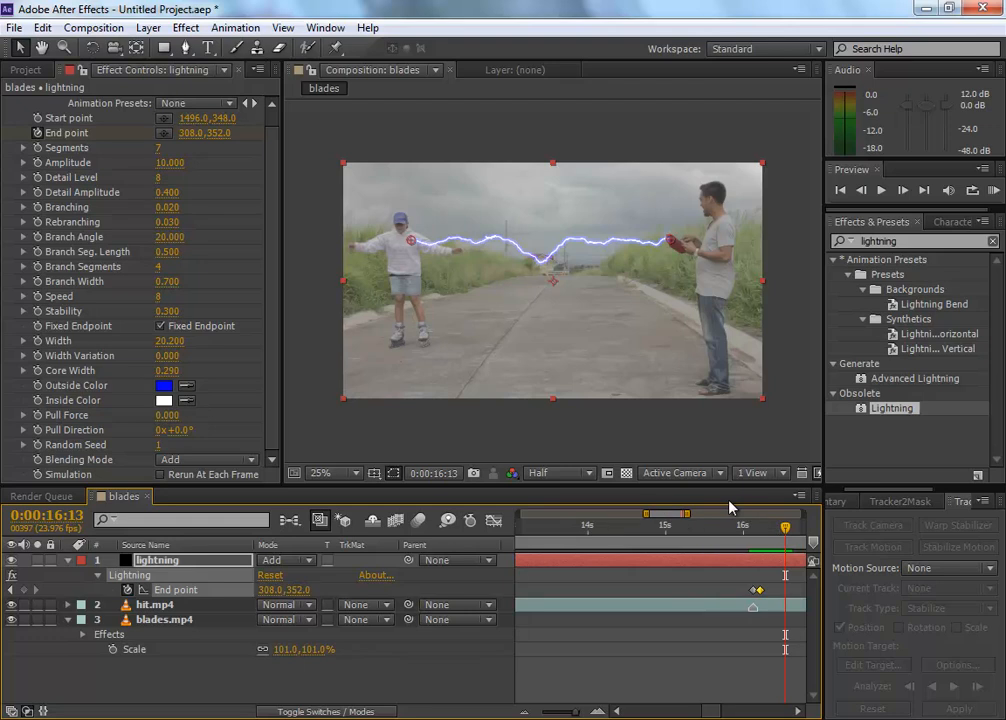
Step: At 0:00:16:22, move the Lightning effect's End point back onto the skater's chest at about 232, 348
left_click_drag(671, 514, 686, 520)
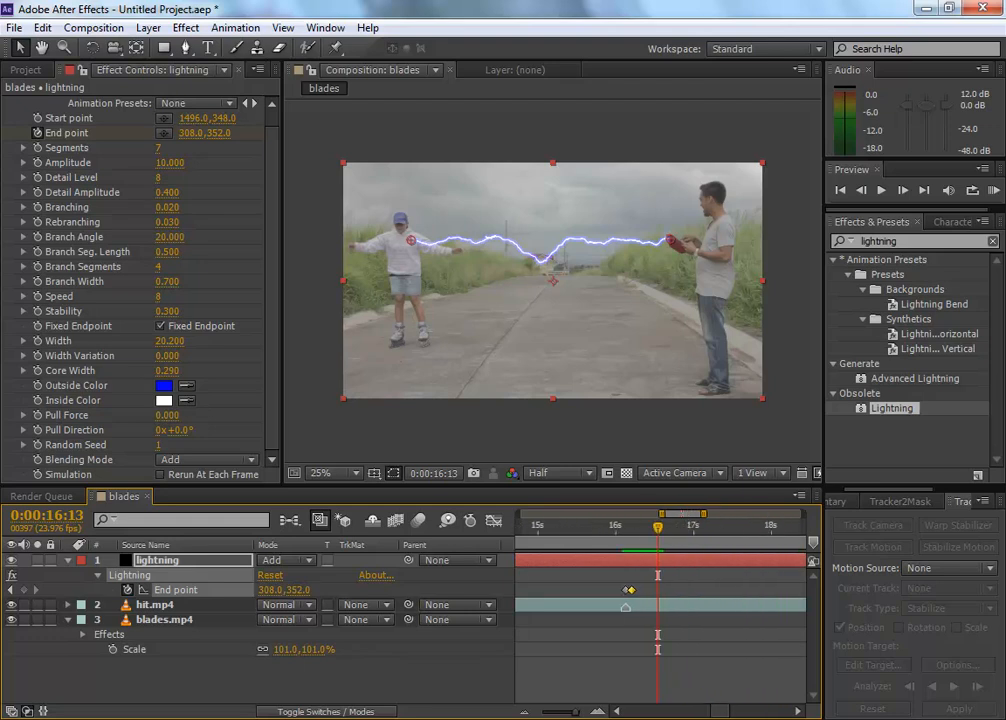
key("Page_Up")
key("Page_Up")
key("Page_Up")
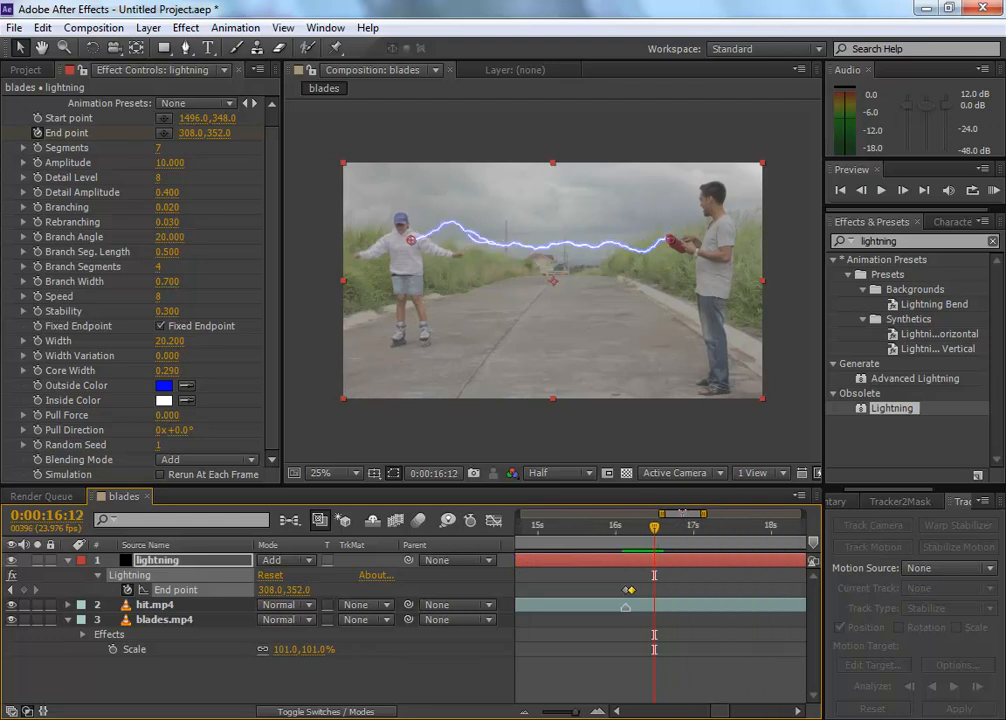
key("Page_Down")
key("Page_Down")
key("Page_Down")
key("Page_Down")
key("Page_Down")
key("Page_Down")
key("Page_Down")
key("Page_Down")
key("Page_Down")
key("Page_Down")
key("Page_Down")
key("Page_Down")
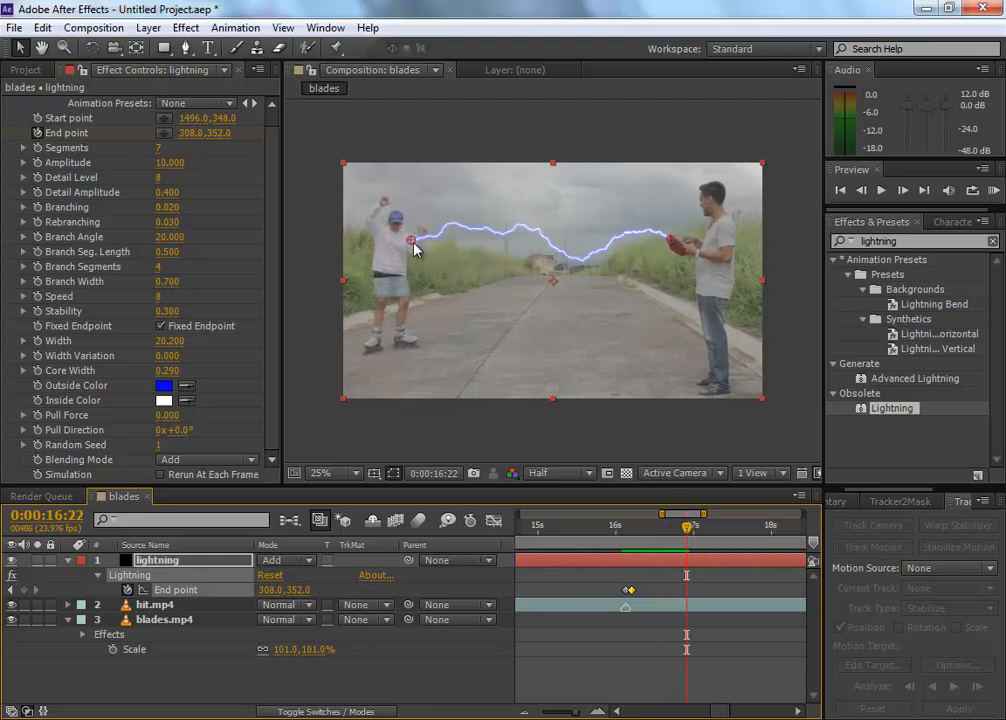
left_click_drag(407, 240, 394, 240)
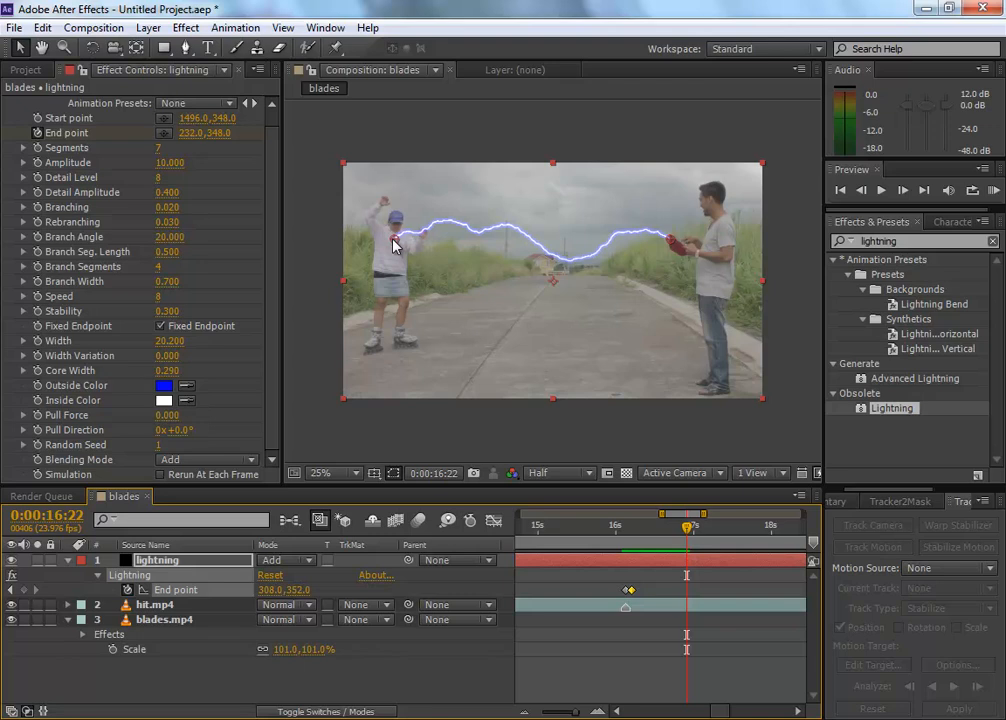
Step: Make the Lightning End point follow the falling skater, at about 296, 464 at 0:00:17:09 and 380, 676 at 0:00:17:17
key("space")
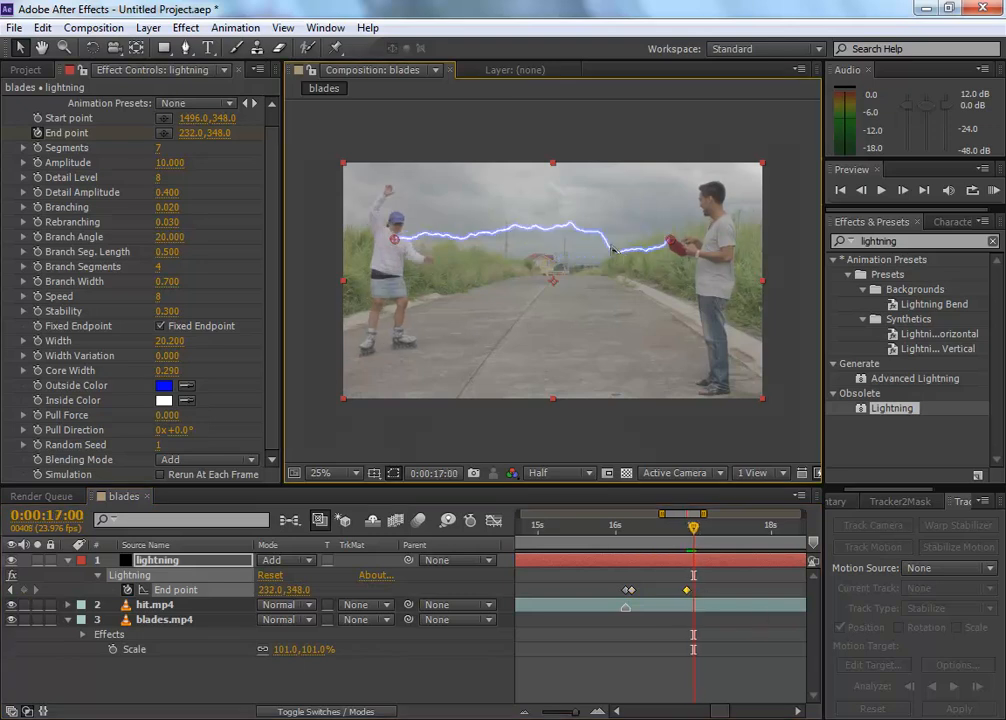
key("space")
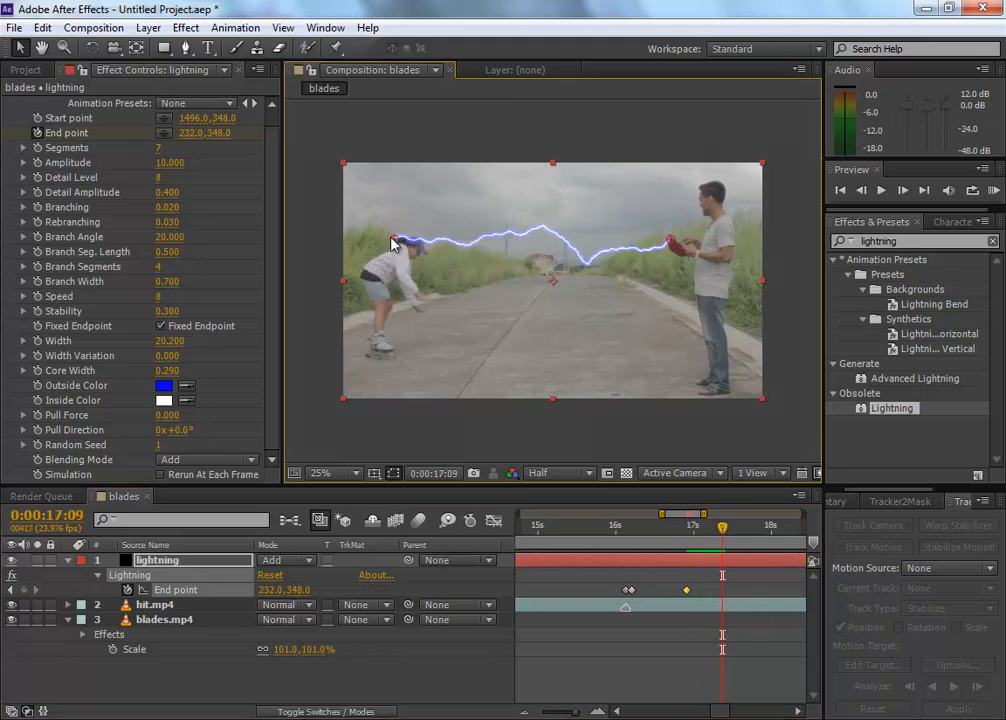
left_click_drag(396, 240, 405, 266)
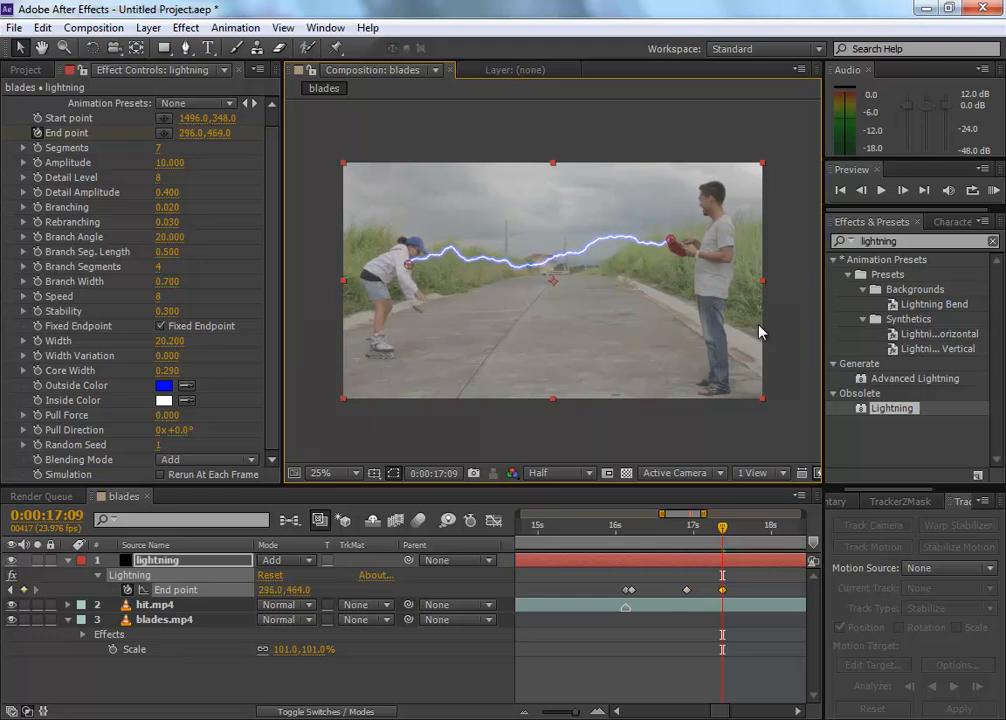
key("space")
left_click_drag(410, 270, 428, 315)
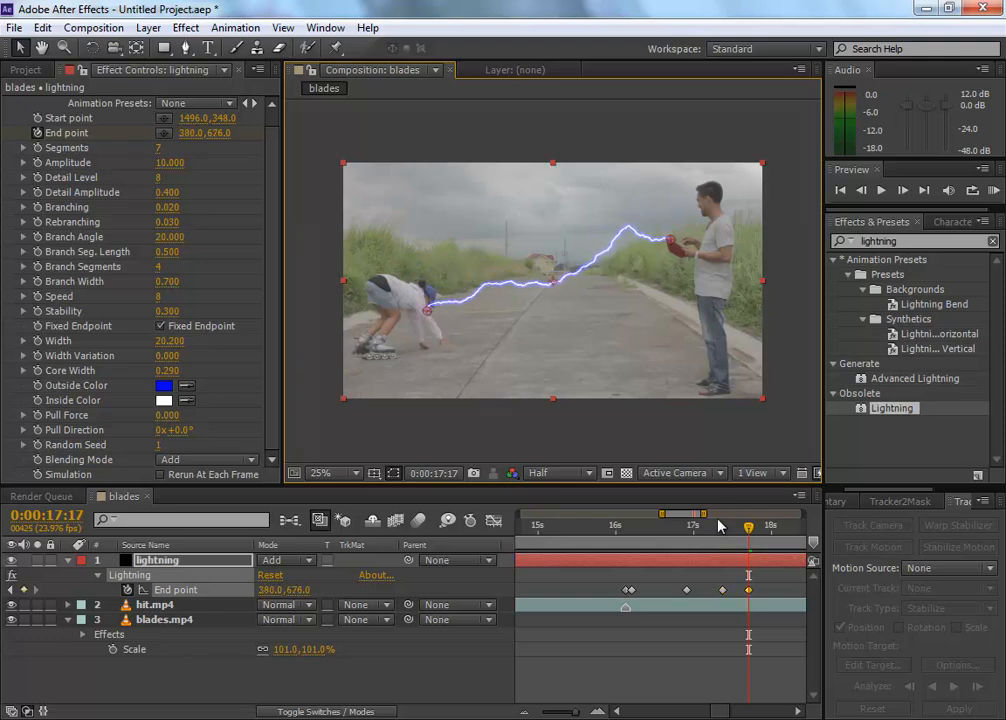
Step: Limit the work area to 0:00:15:19 through 0:00:18:01 and preview the lightning animation
left_click(611, 527)
mouse_move(611, 528)
left_mouse_down()
mouse_move(627, 535)
mouse_move(603, 529)
left_mouse_up()
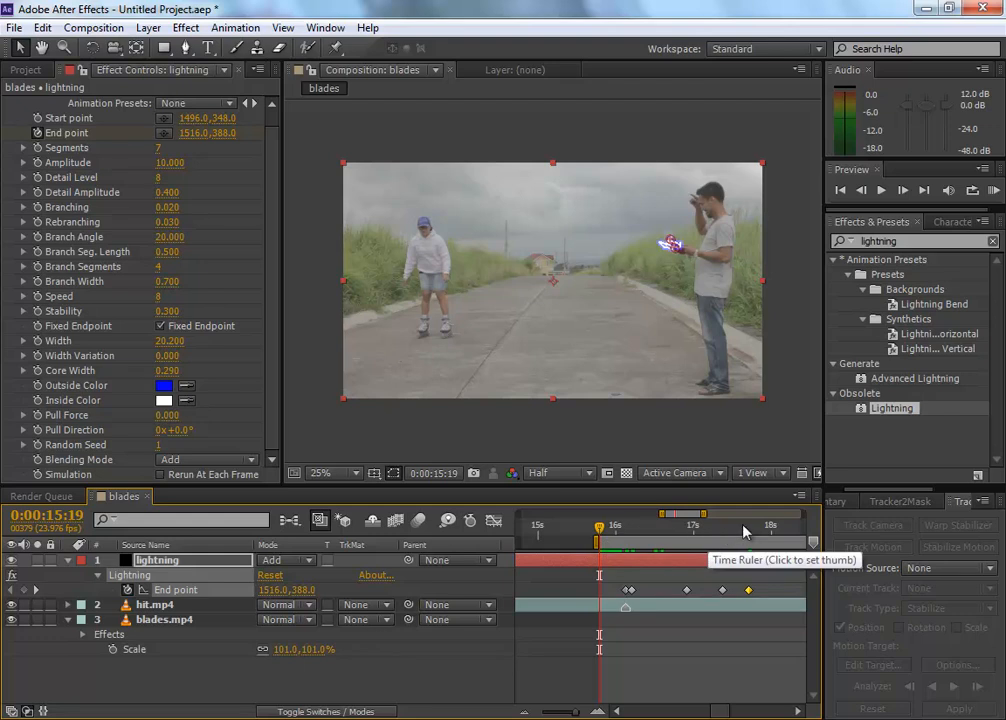
left_click(777, 532)
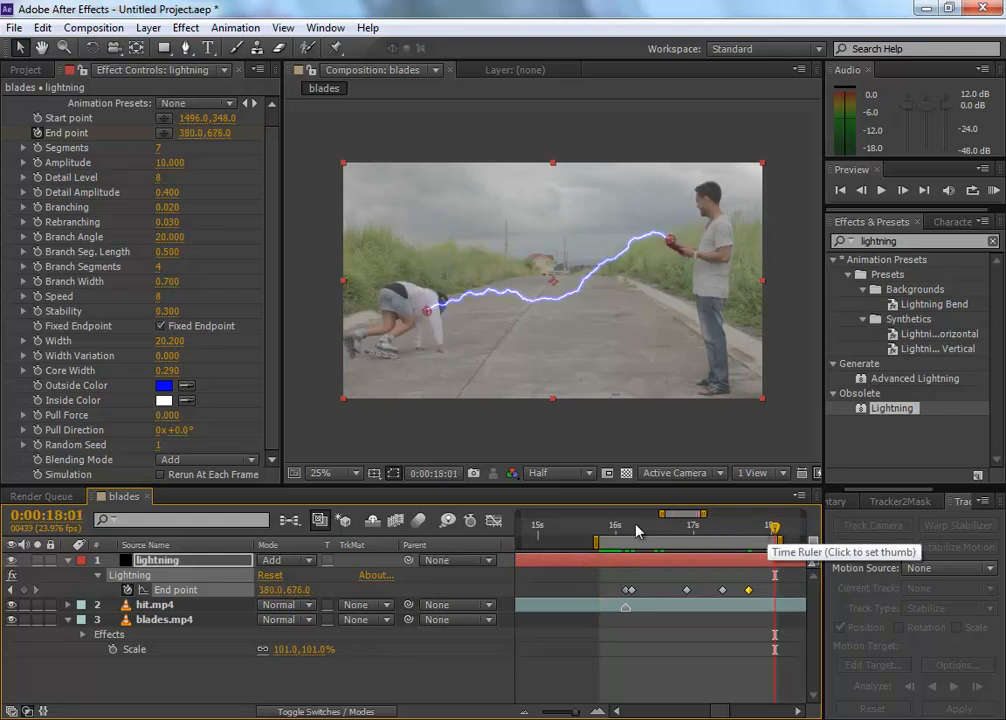
mouse_move(661, 514)
left_mouse_down()
mouse_move(646, 514)
mouse_move(678, 517)
left_mouse_up()
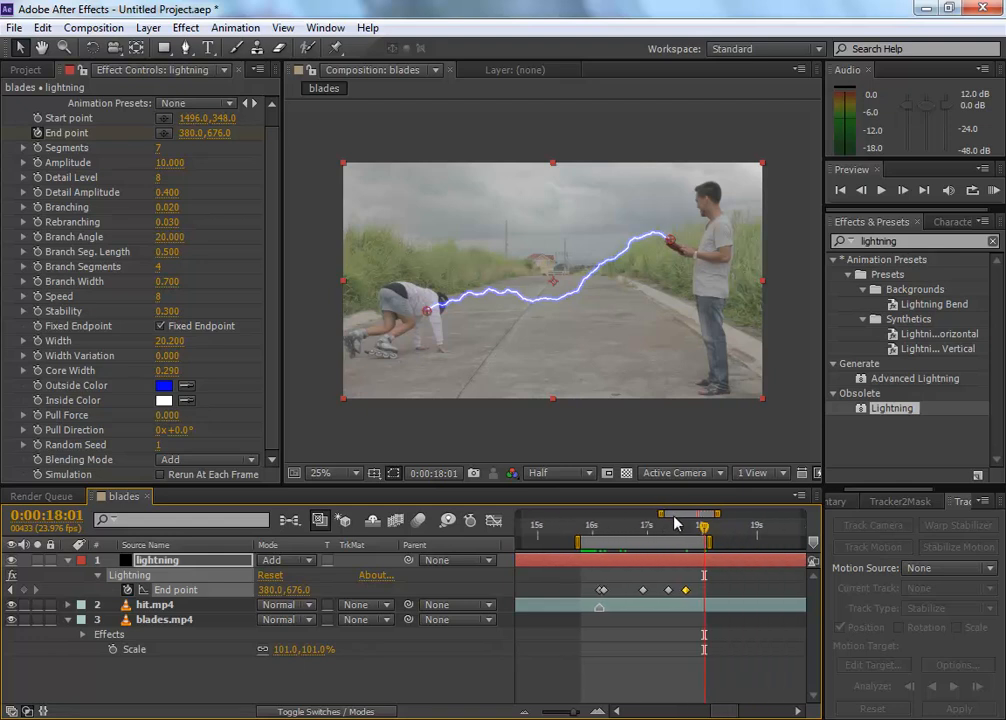
left_click(881, 190)
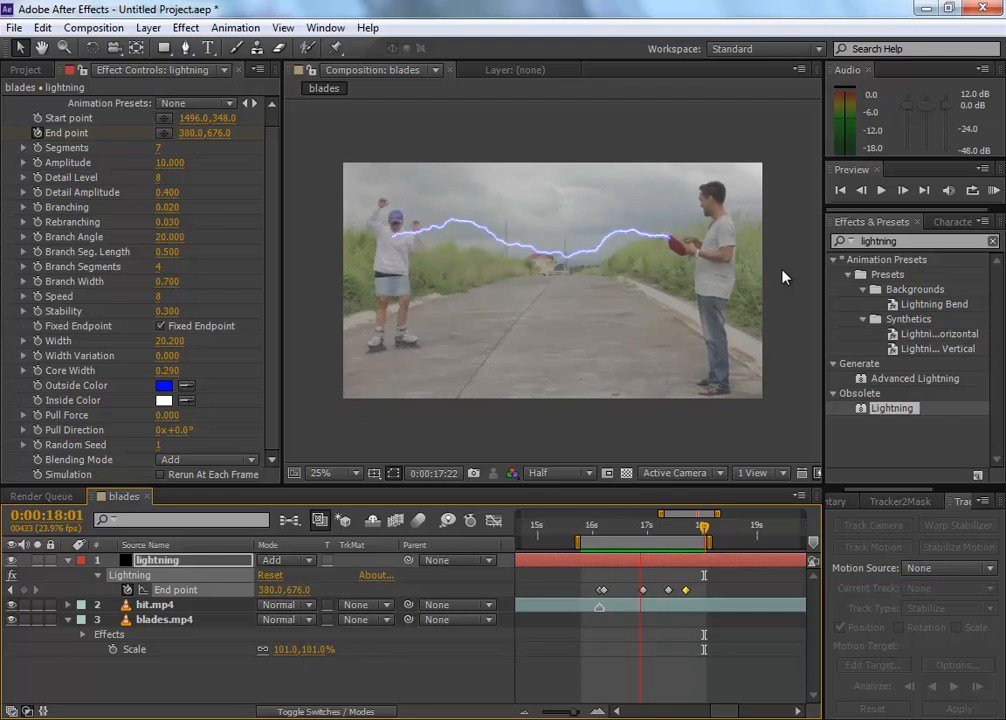
key("space")
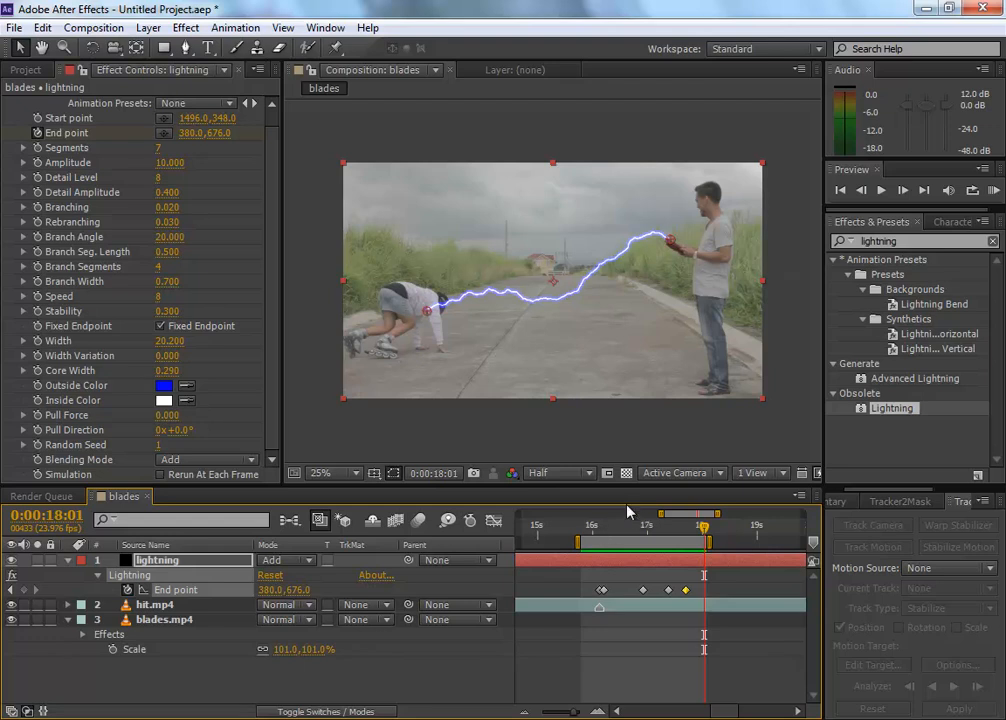
Step: Inspect the End point keyframe spacing and replay the preview to judge how fast the bolt flickers
key("equal")
key("equal")
key("minus")
key("minus")
key("minus")
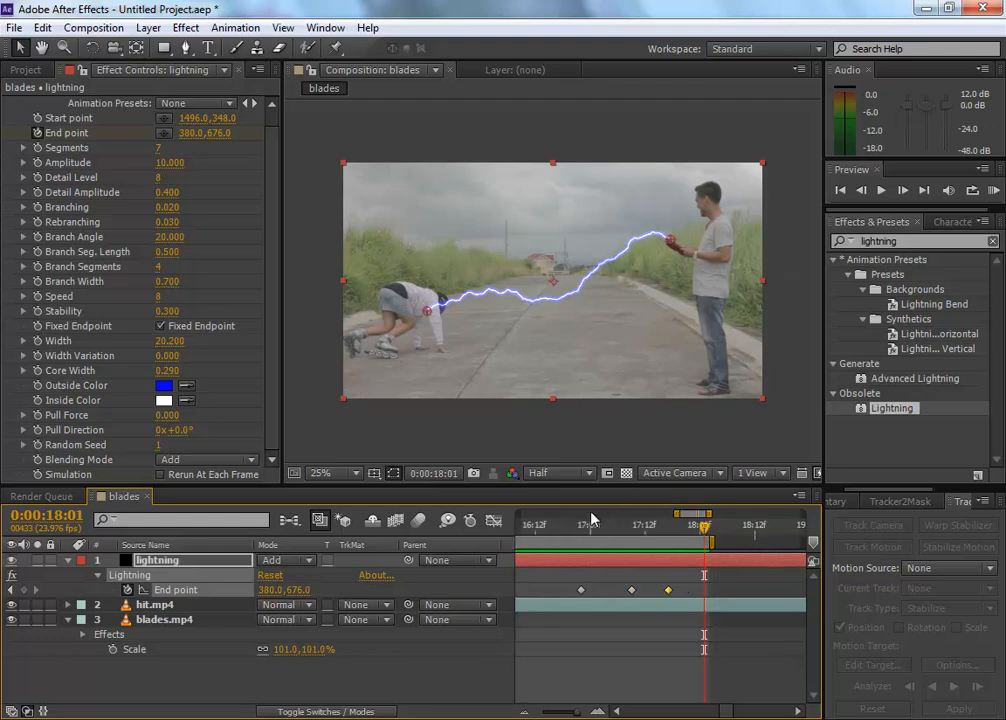
key("equal")
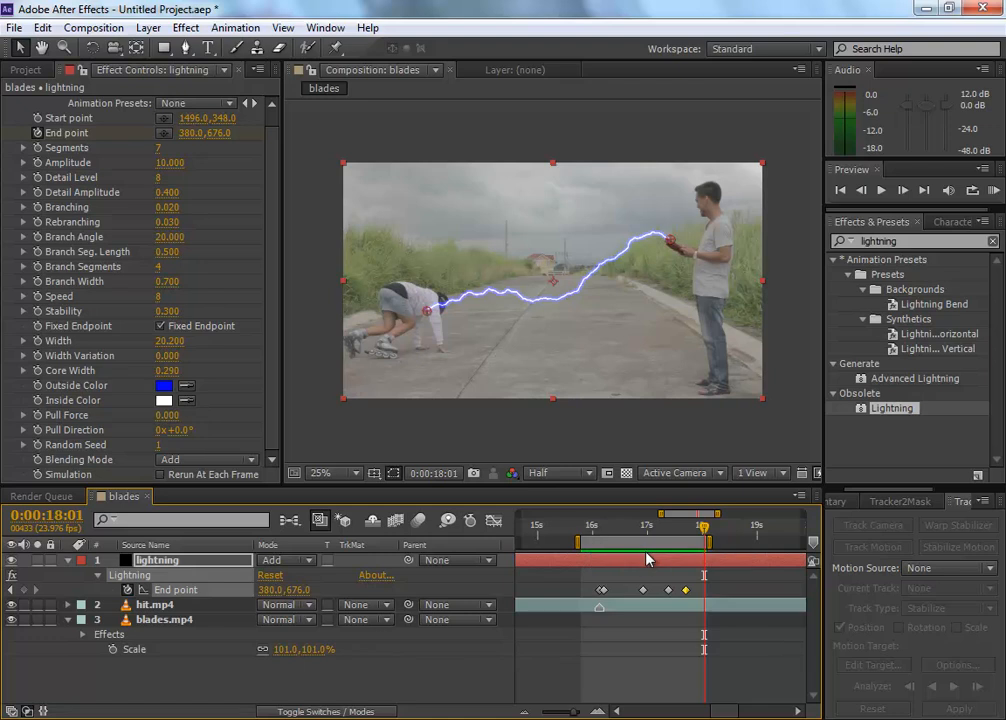
left_click_drag(691, 516, 681, 516)
key("equal")
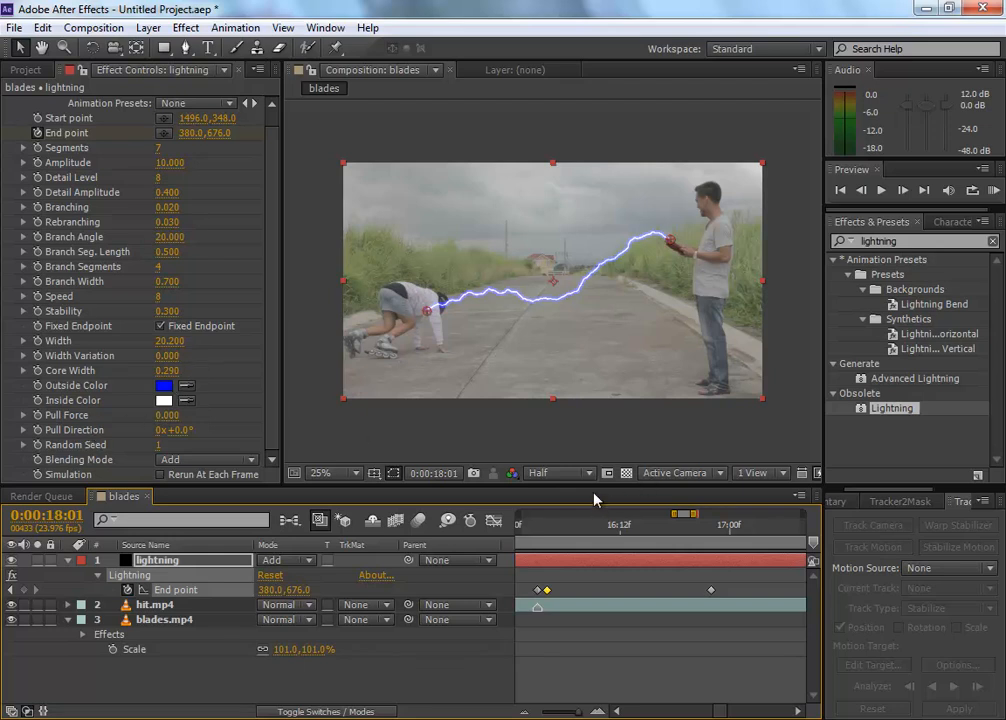
key("KP_0")
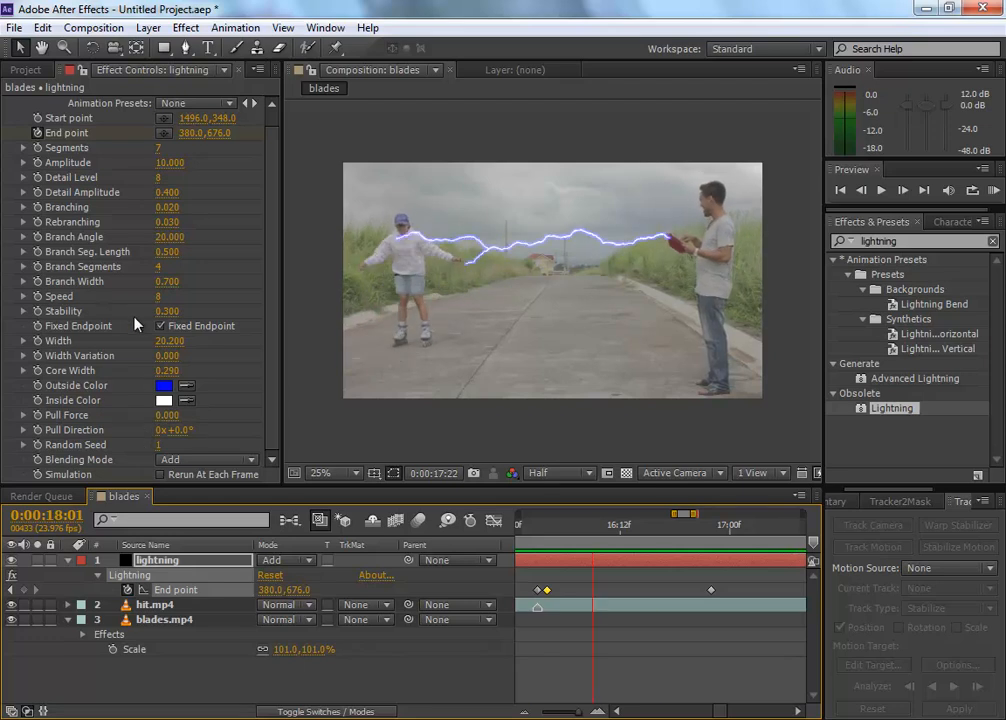
key("space")
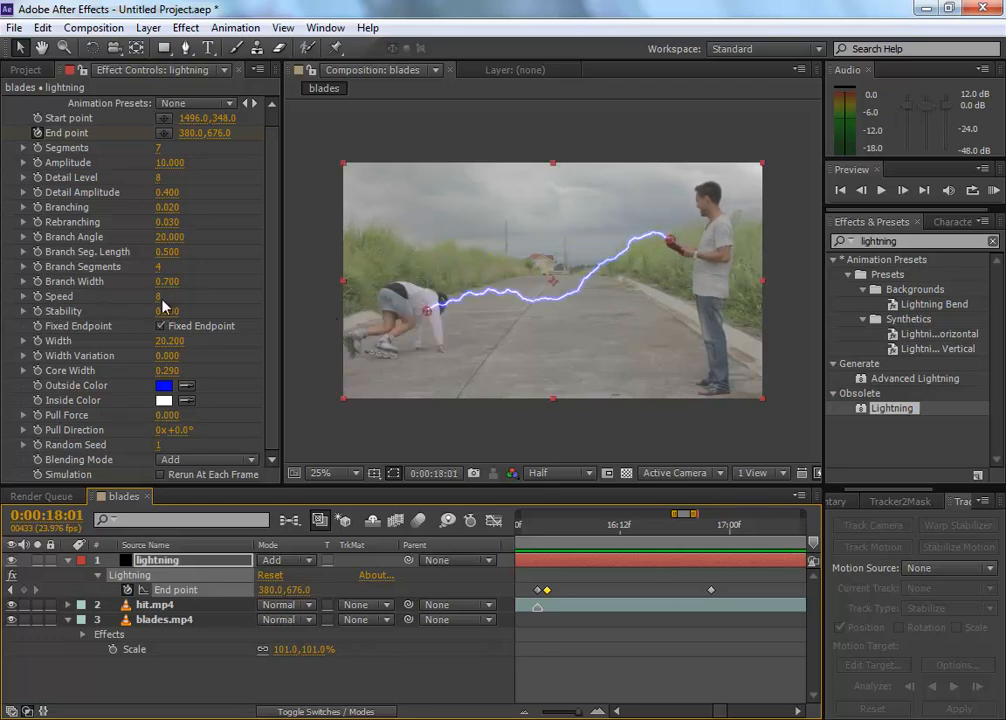
Step: Set the Lightning effect's Speed to 7 and preview the bolt over the work area
left_click_drag(159, 297, 160, 297)
type("7")
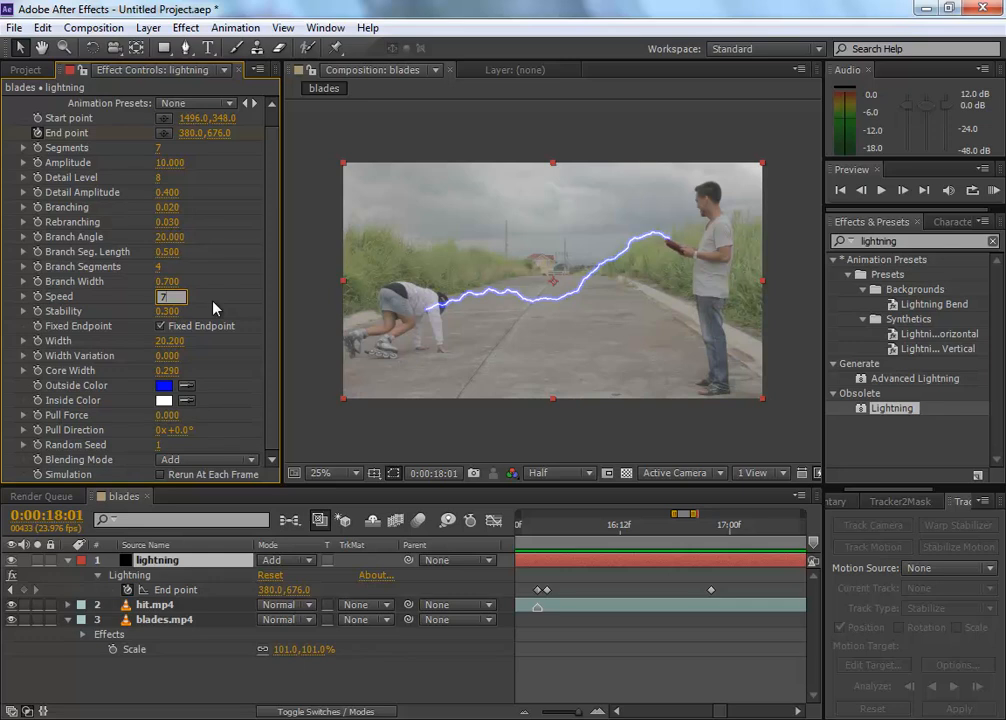
key("Return")
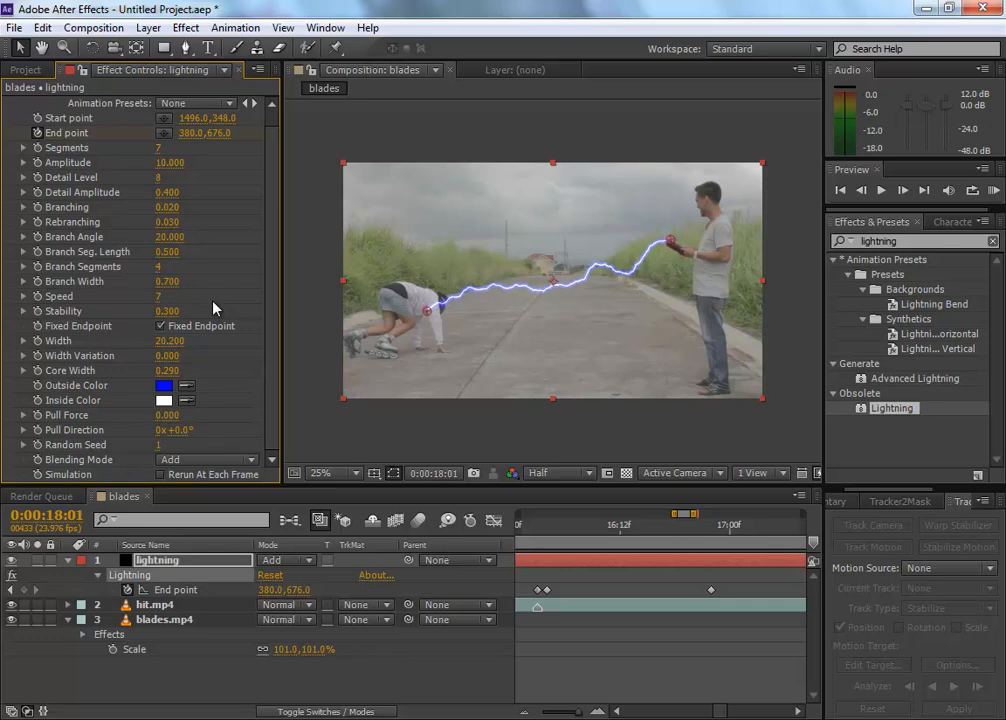
key("space")
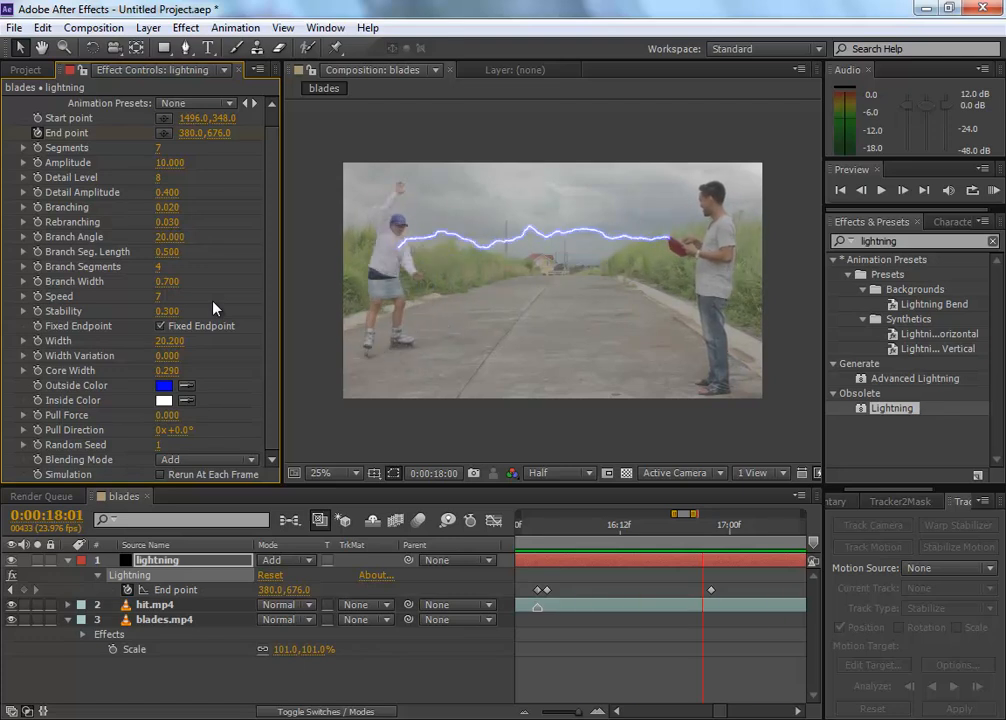
key("space")
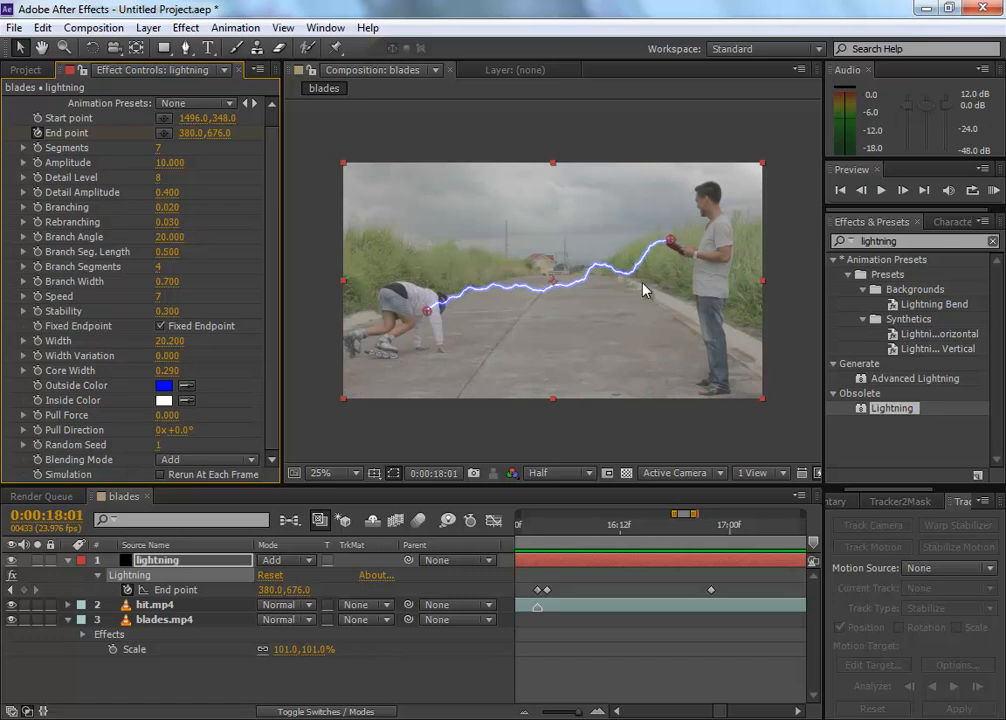
Step: Correct the End point onto the skater's chest, at about 275, 365 at 0:00:16:11 and with another keyframe at 0:00:16:17
mouse_move(555, 527)
left_mouse_down()
mouse_move(618, 527)
mouse_move(575, 527)
left_mouse_up()
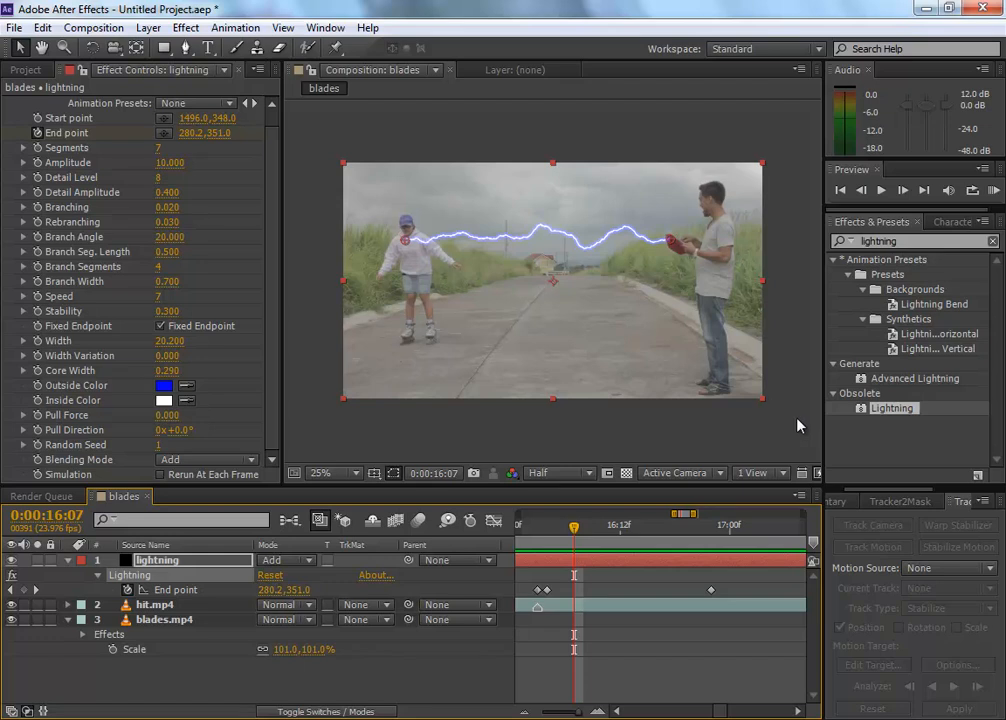
left_click_drag(576, 531, 613, 528)
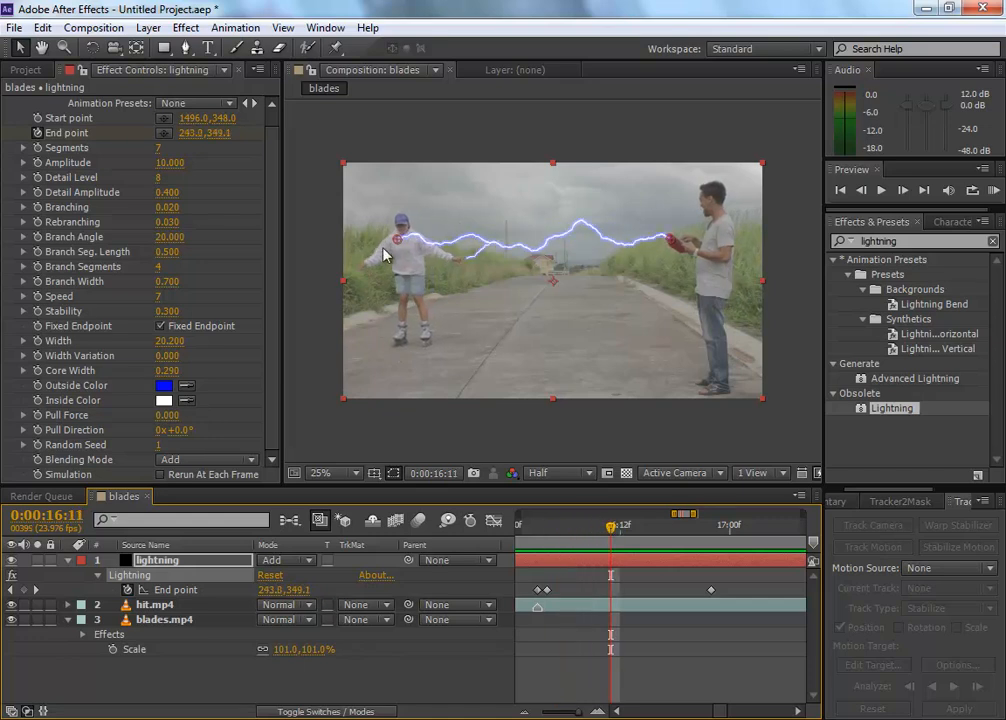
left_click_drag(398, 245, 407, 249)
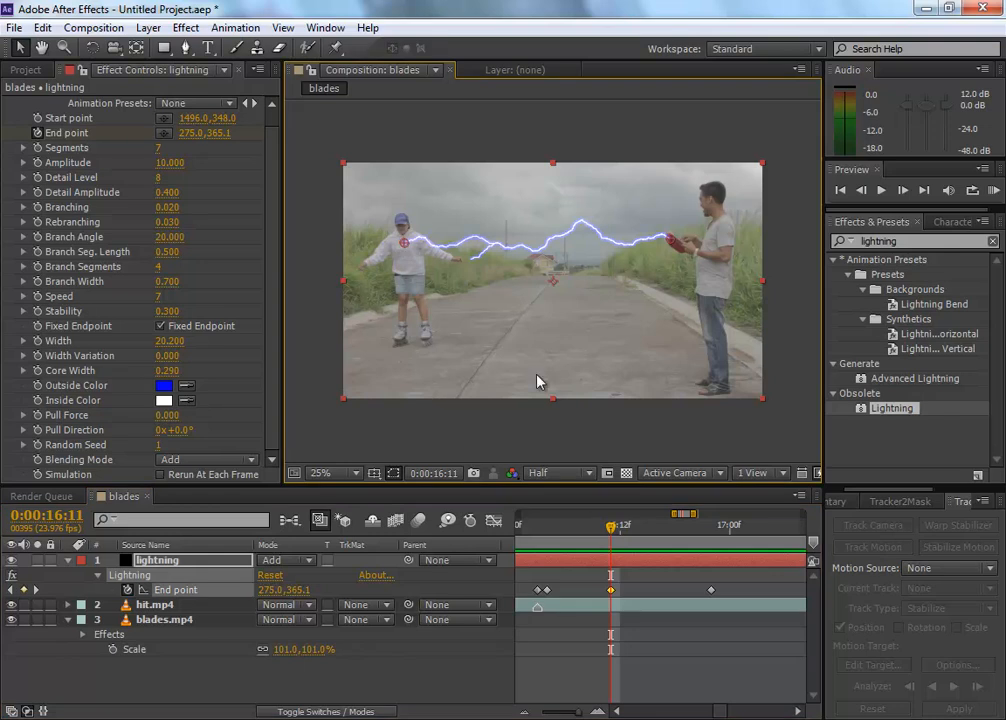
left_click_drag(611, 527, 666, 528)
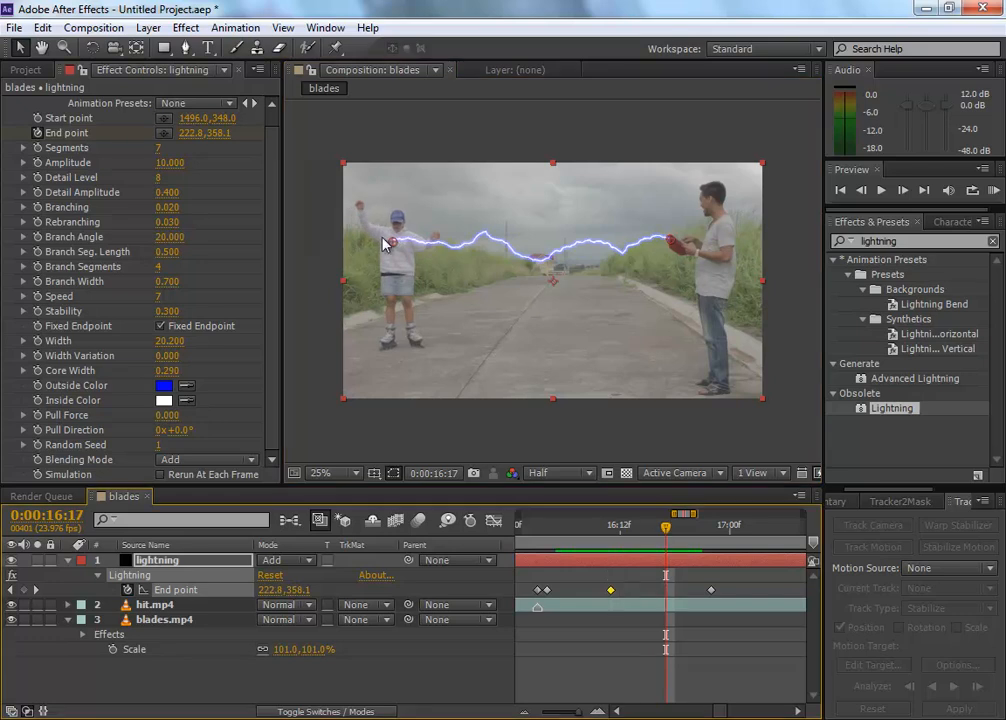
left_click_drag(666, 528, 577, 531)
left_click_drag(545, 533, 592, 514)
left_click_drag(659, 519, 615, 527)
left_click(620, 527)
Step: Reveal the lightning layer's Opacity and keyframe it at 100% at 0:00:16:04, on the frame where the bolt reaches the skater
left_click(161, 562)
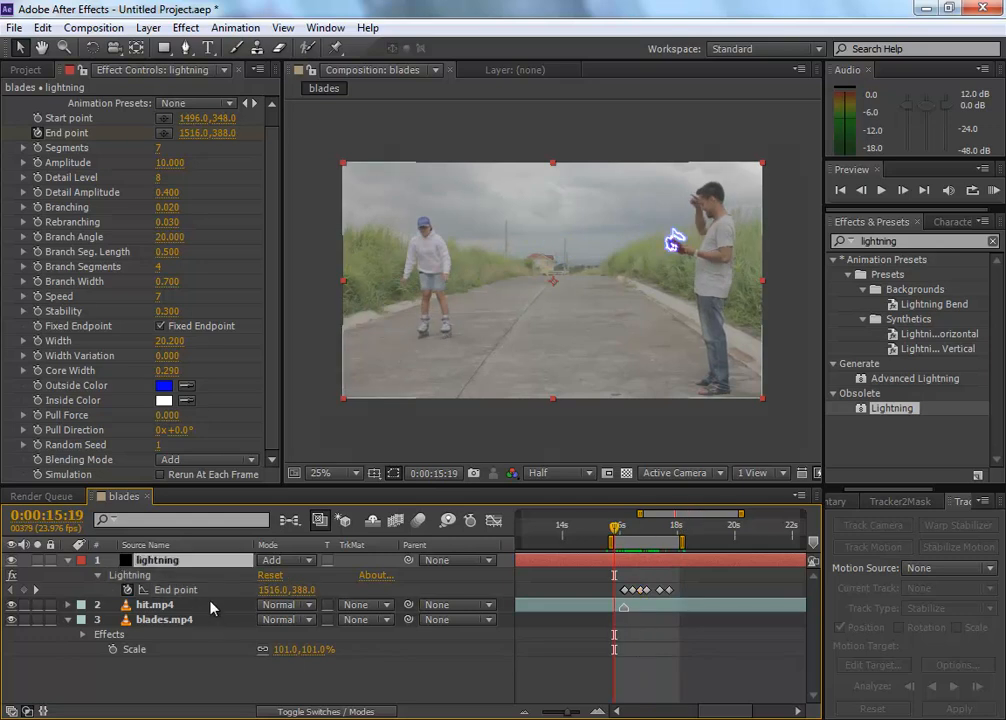
key("t")
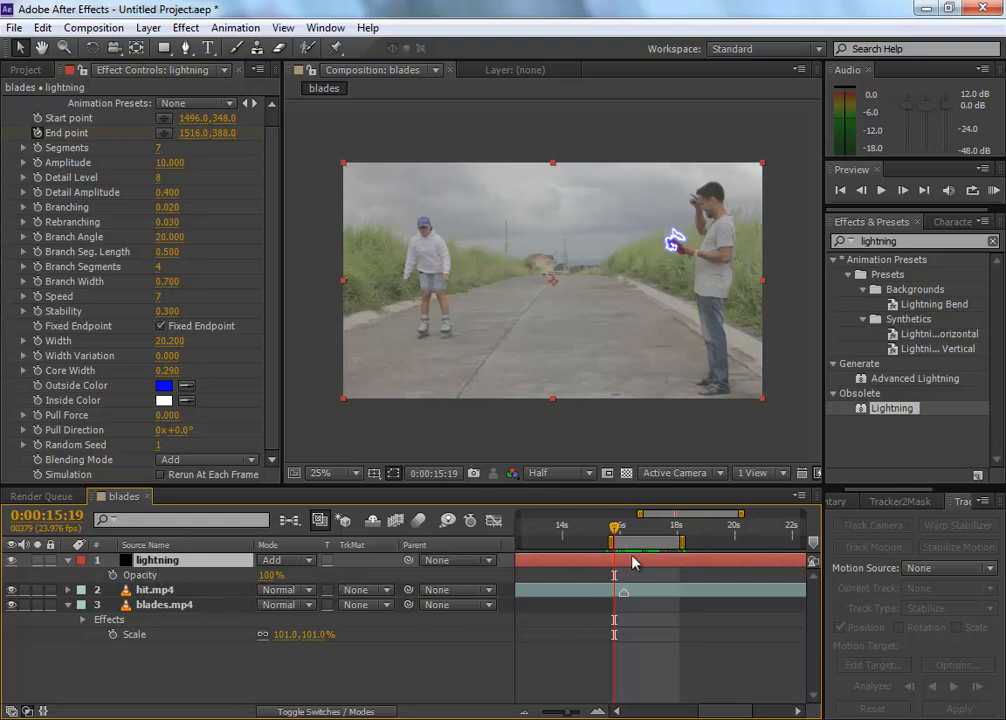
left_click_drag(618, 534, 627, 536)
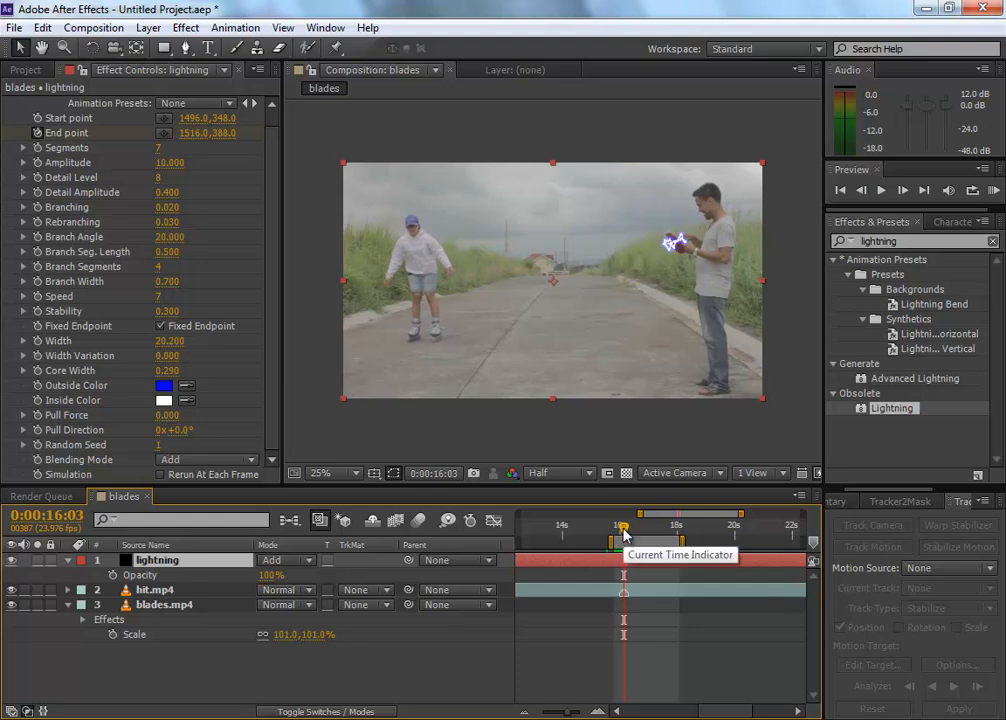
key("Page_Up")
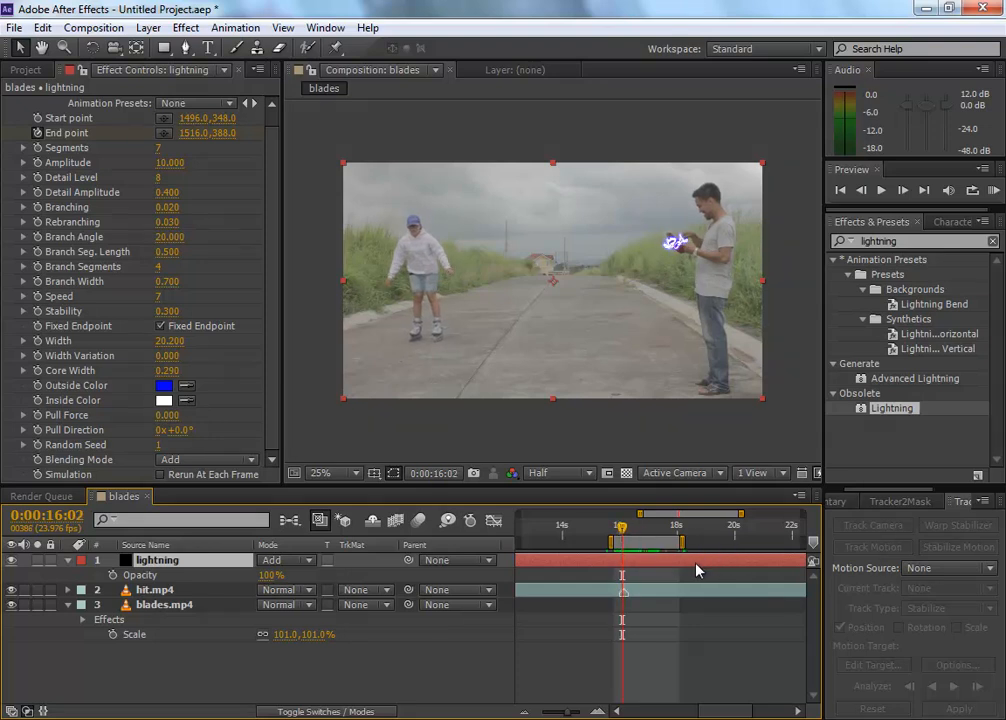
key("Page_Up")
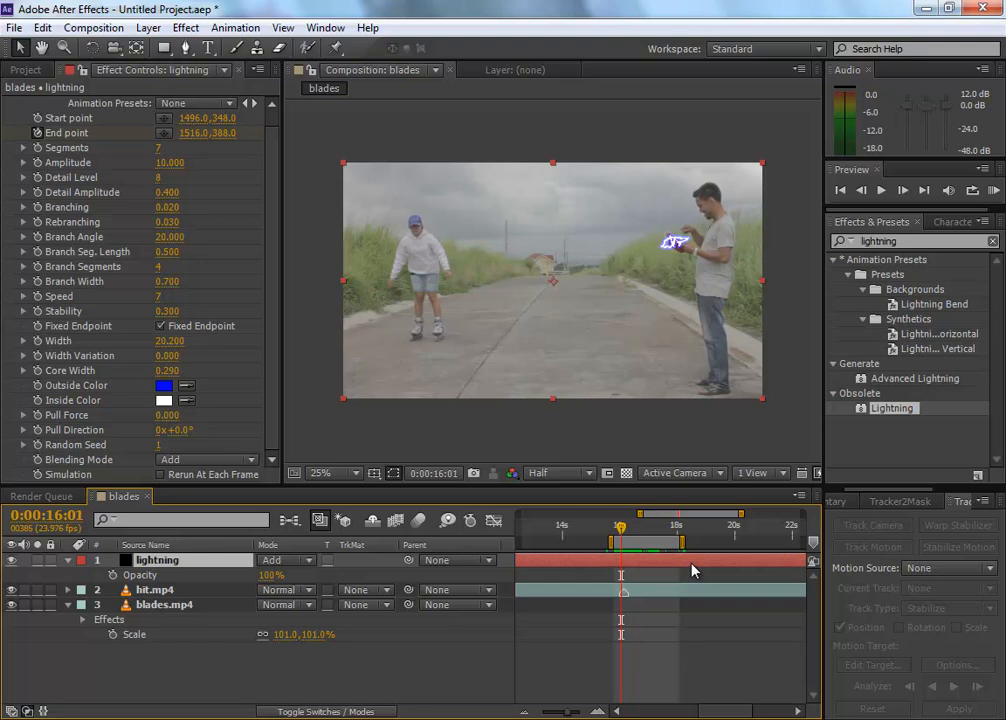
key("Page_Down")
key("Page_Down")
key("Page_Up")
key("Page_Down")
key("Page_Down")
key("Page_Up")
key("Page_Down")
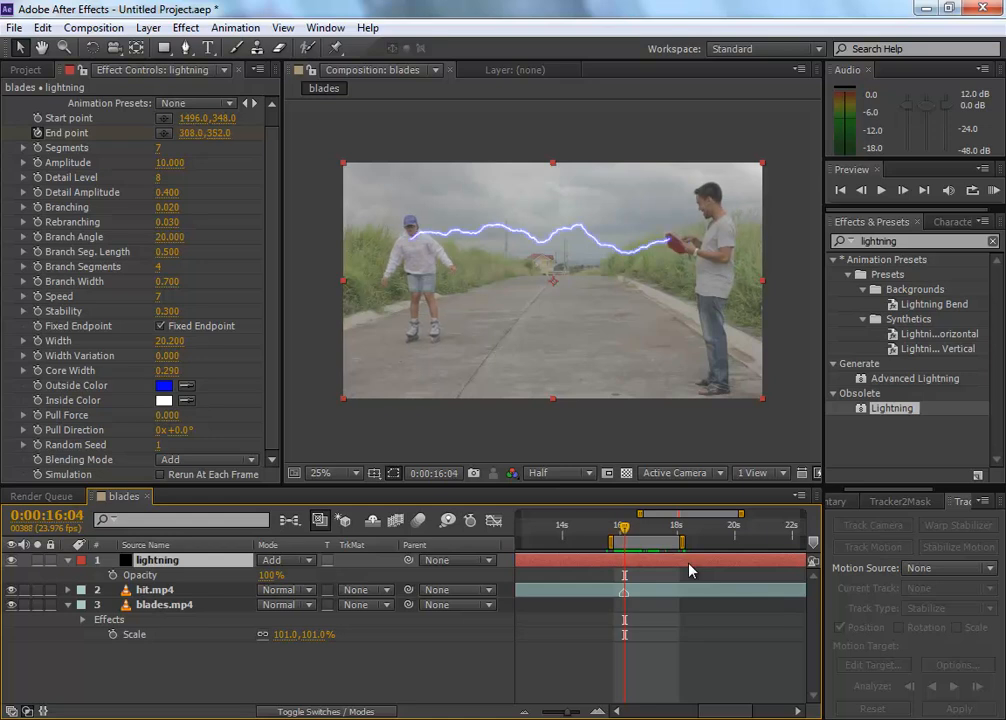
left_click(113, 576)
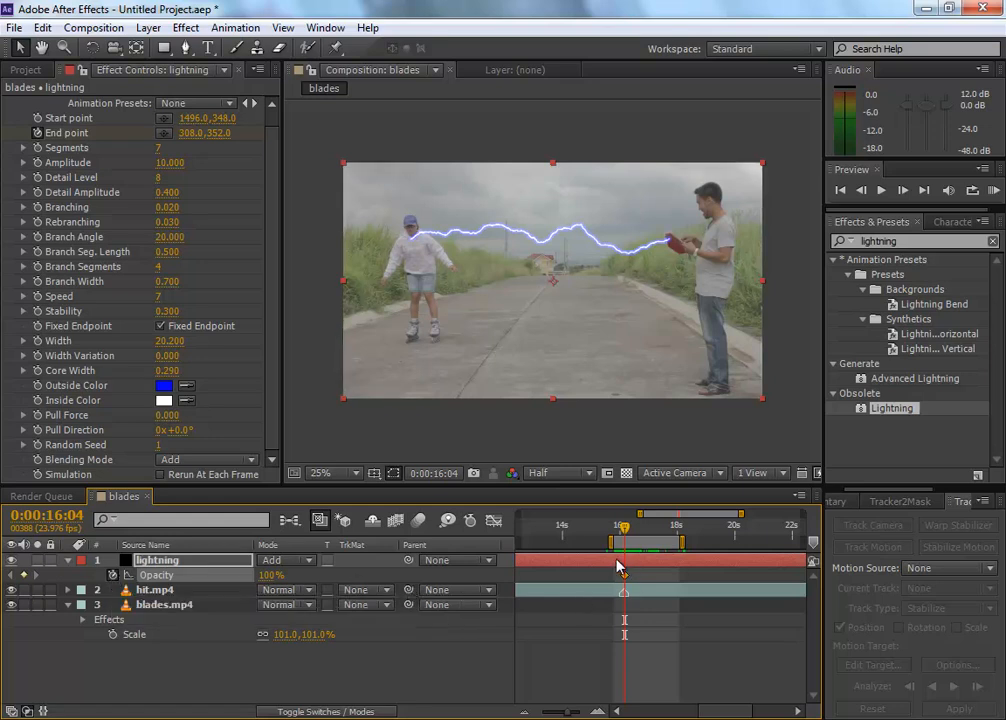
scroll(617, 567, "up", 10)
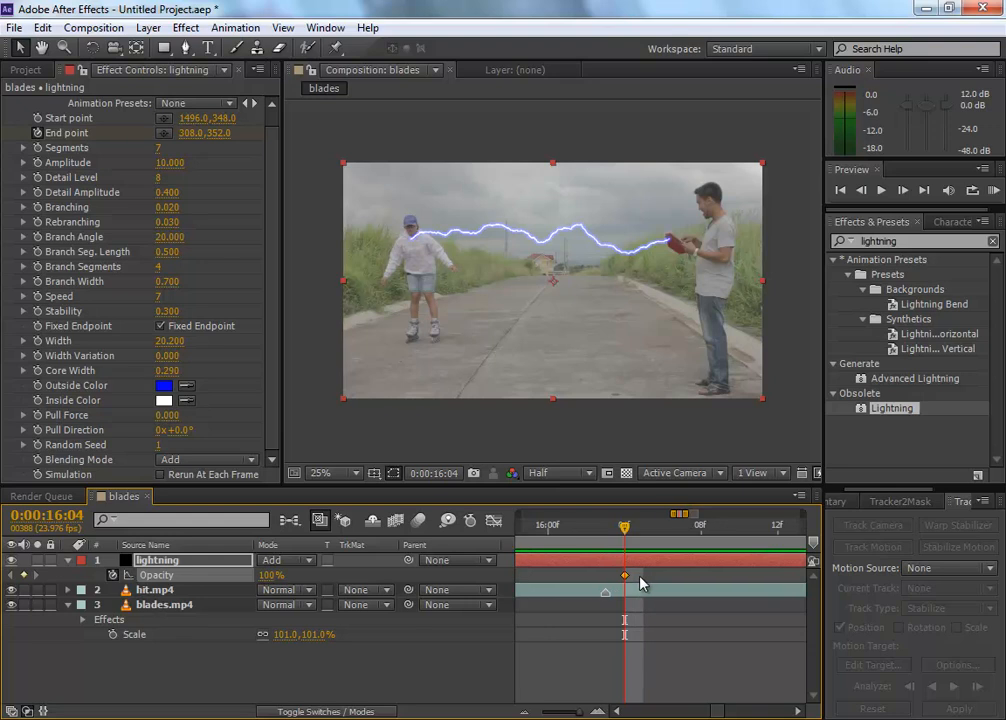
scroll(635, 582, "up", 2)
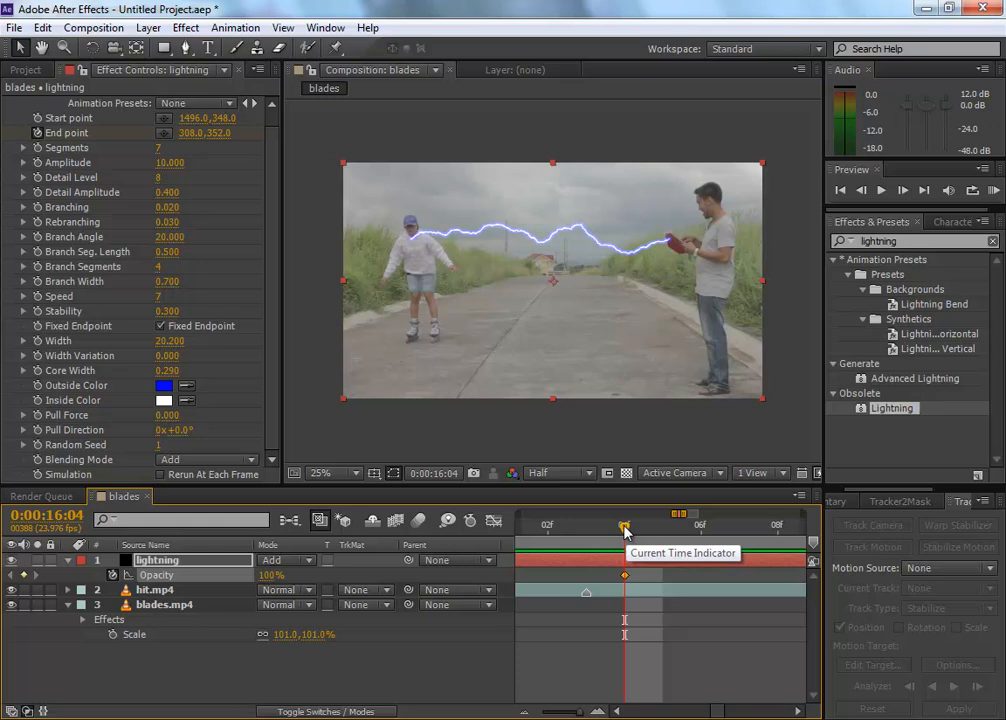
Step: Keyframe the lightning layer's Opacity at 0% at 0:00:16:03, one frame before the bolt strikes
key("Page_Up")
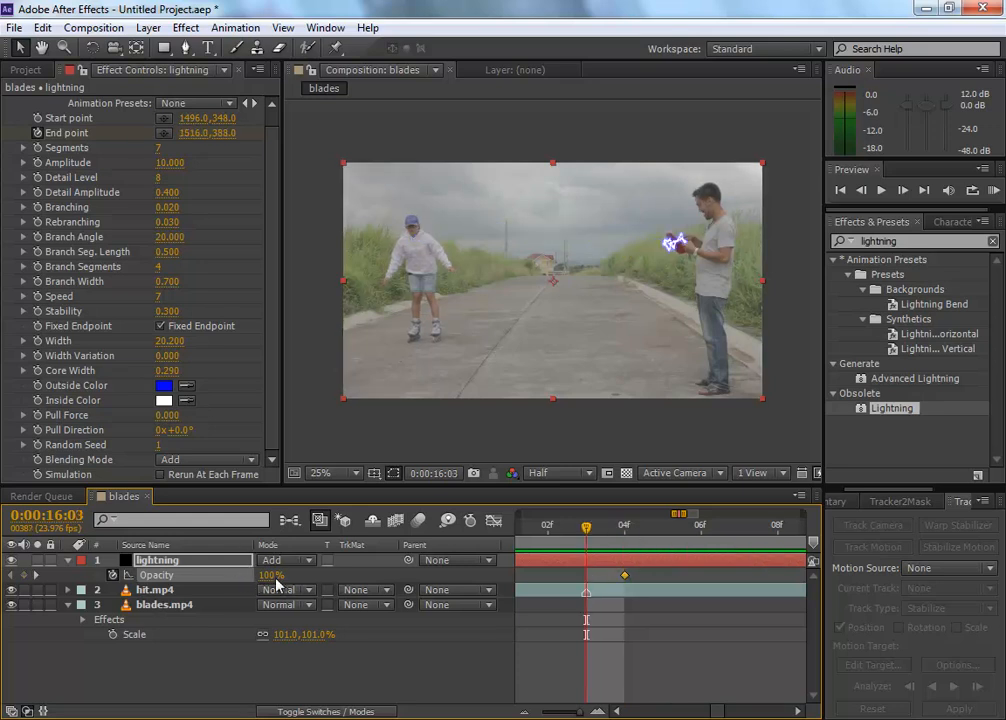
left_click_drag(268, 576, 1, 553)
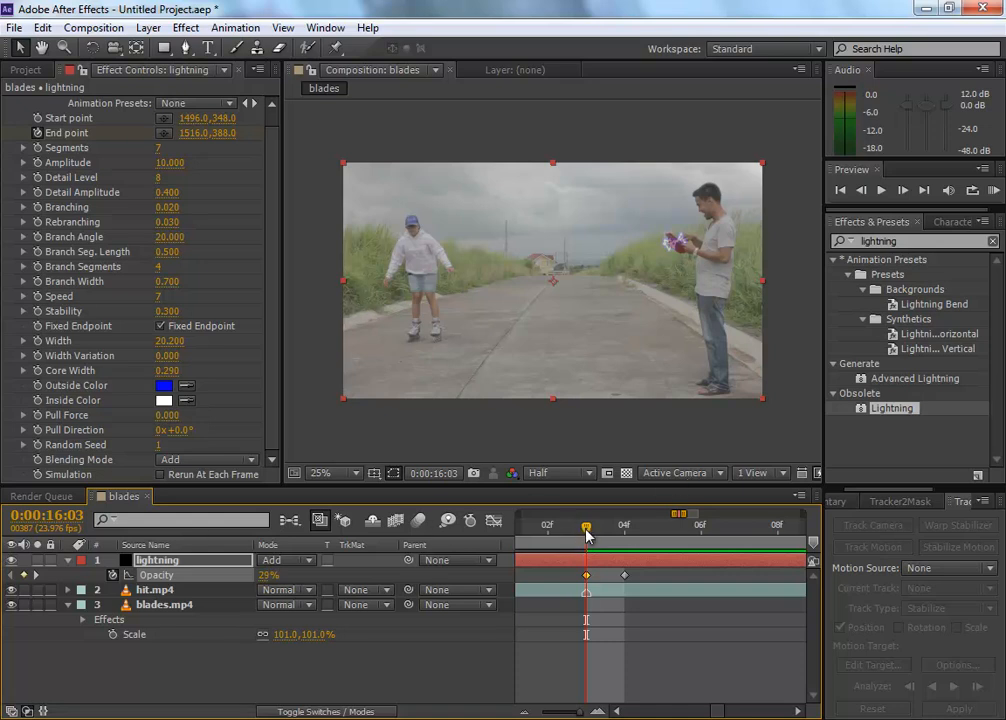
left_click_drag(594, 537, 575, 524)
left_click_drag(264, 576, 38, 577)
mouse_move(586, 530)
left_mouse_down()
mouse_move(622, 530)
mouse_move(588, 527)
left_mouse_up()
Step: Shift both lightning Opacity keyframes one frame earlier, to 0:00:16:02 and 0:00:16:03, and check the frames around them
left_click_drag(645, 583, 566, 577)
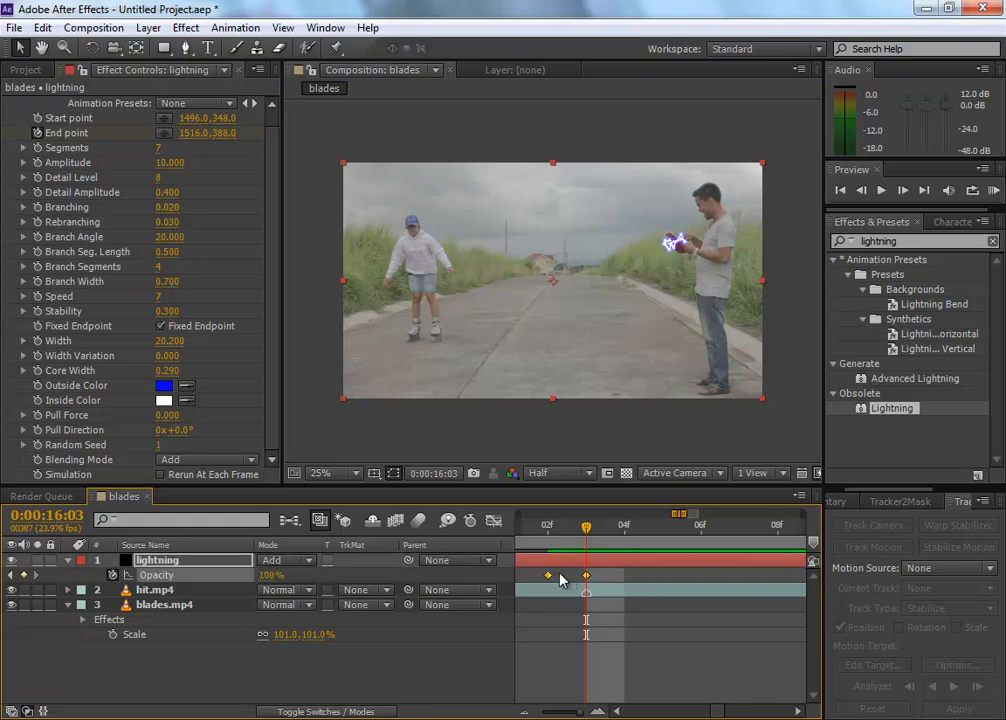
left_click(545, 525)
left_click_drag(561, 527, 627, 531)
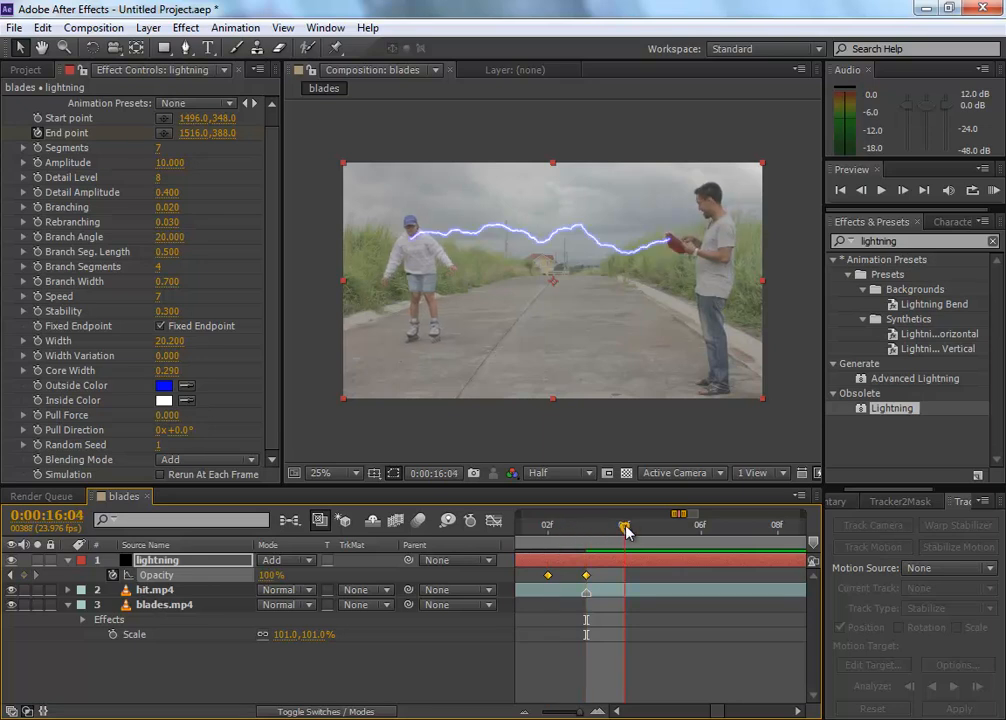
left_click(543, 533)
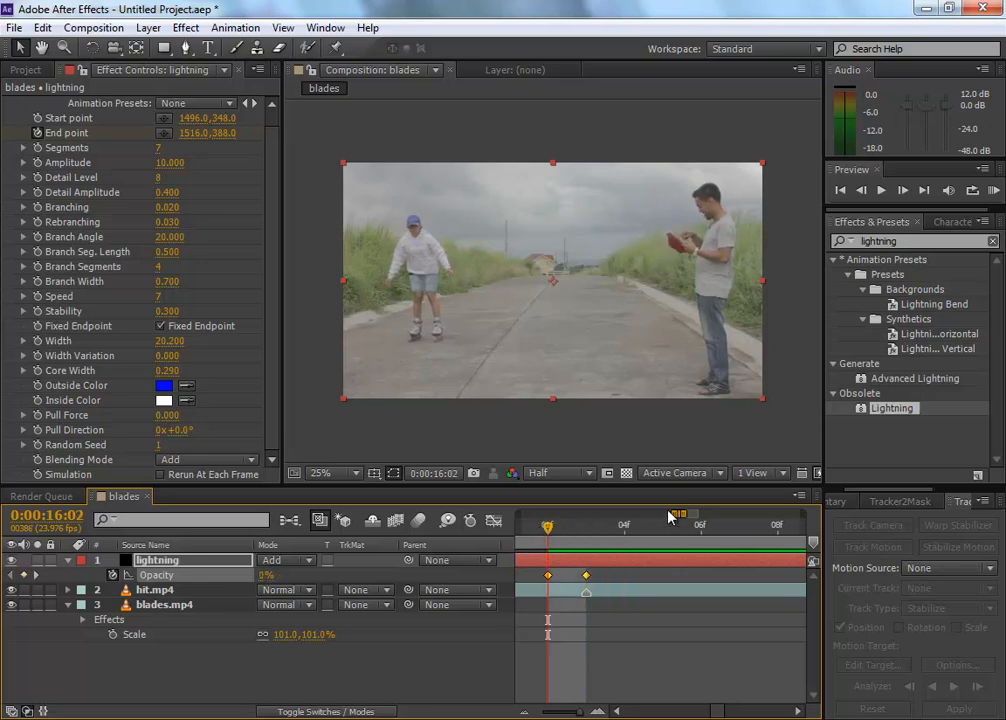
Step: Fade the lightning layer out with Opacity keyframes of 100% at 0:00:16:21 and 0% at 0:00:16:23
mouse_move(678, 513)
left_mouse_down()
mouse_move(626, 514)
mouse_move(684, 517)
left_mouse_up()
left_click_drag(595, 527, 637, 531)
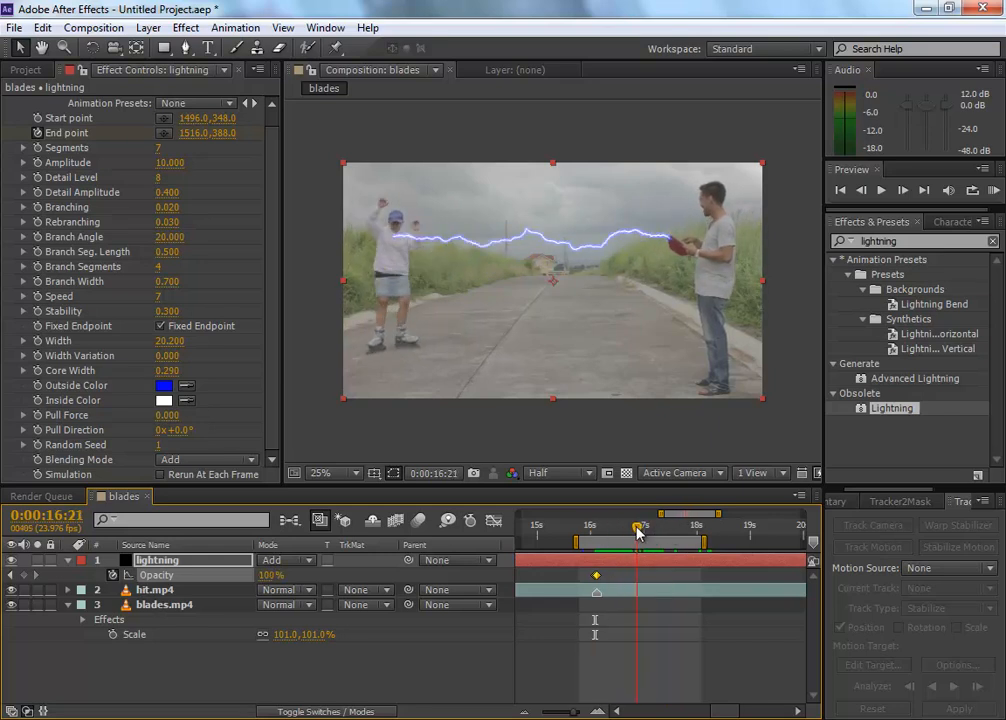
left_click(24, 575)
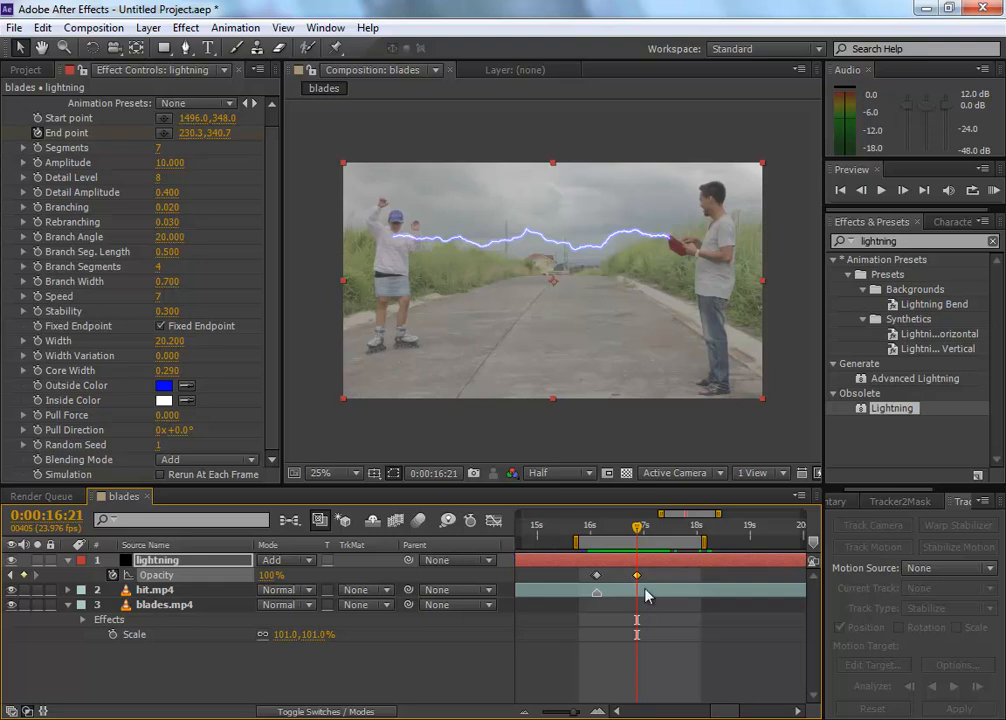
key("Page_Down")
key("Page_Down")
left_click_drag(270, 585, 5, 585)
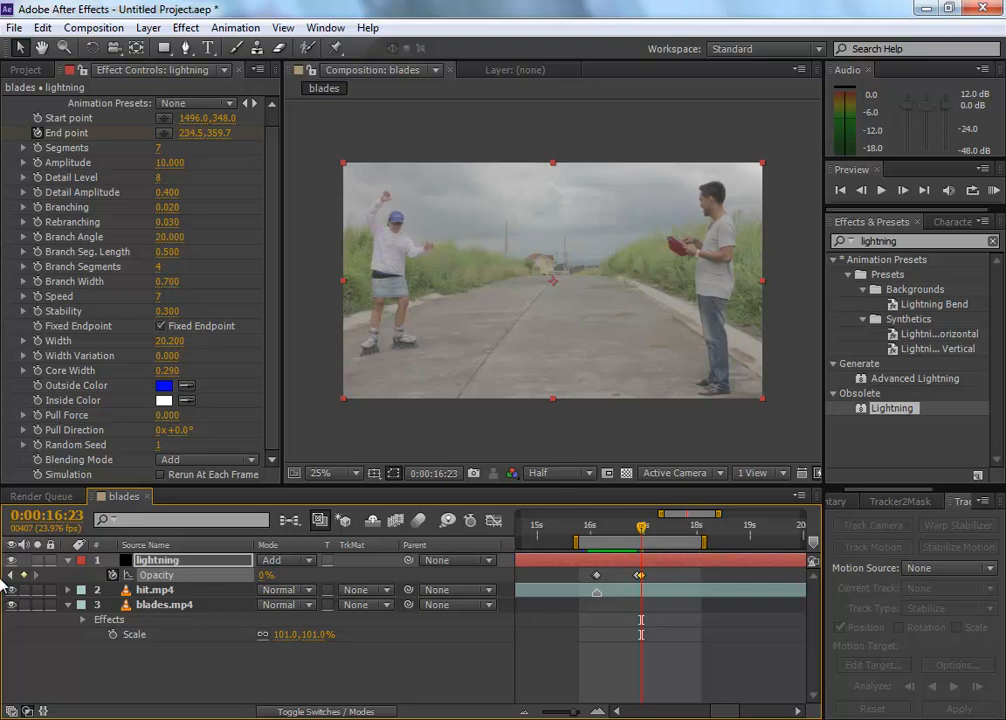
Step: Preview the bolt's timing and delay the two fade-out Opacity keyframes to just after 0:00:17:00
left_click(598, 526)
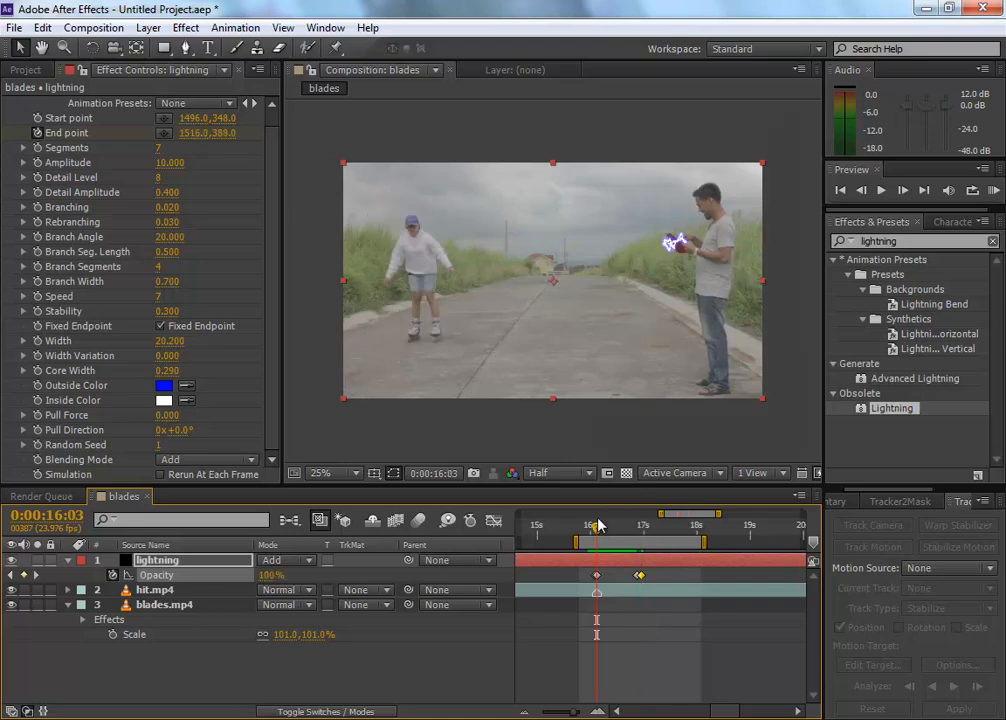
key("space")
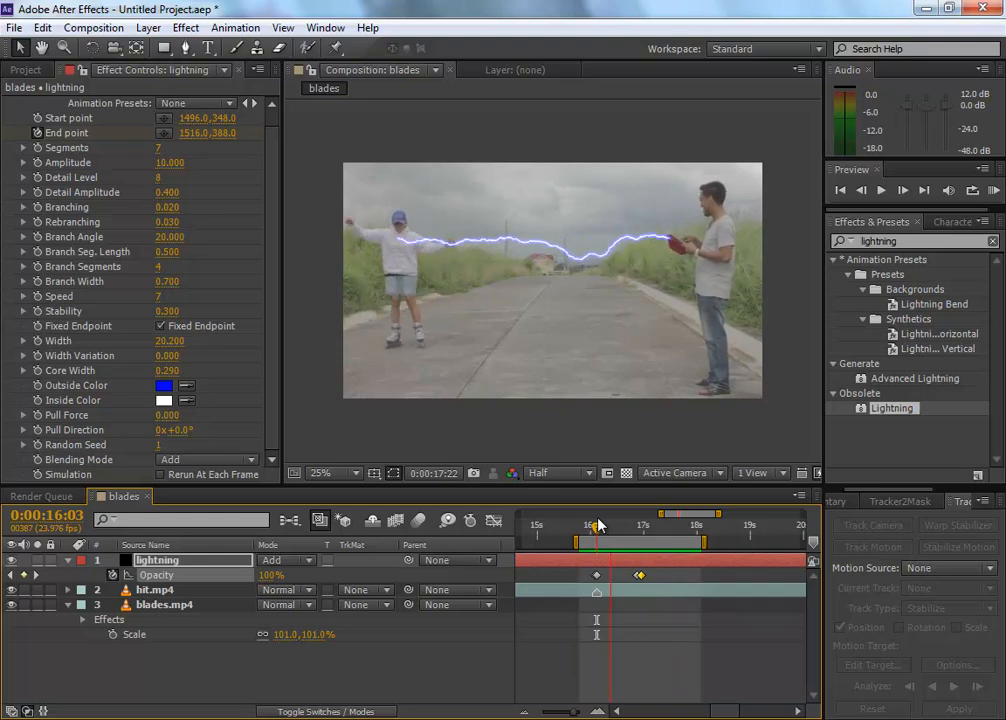
key("space")
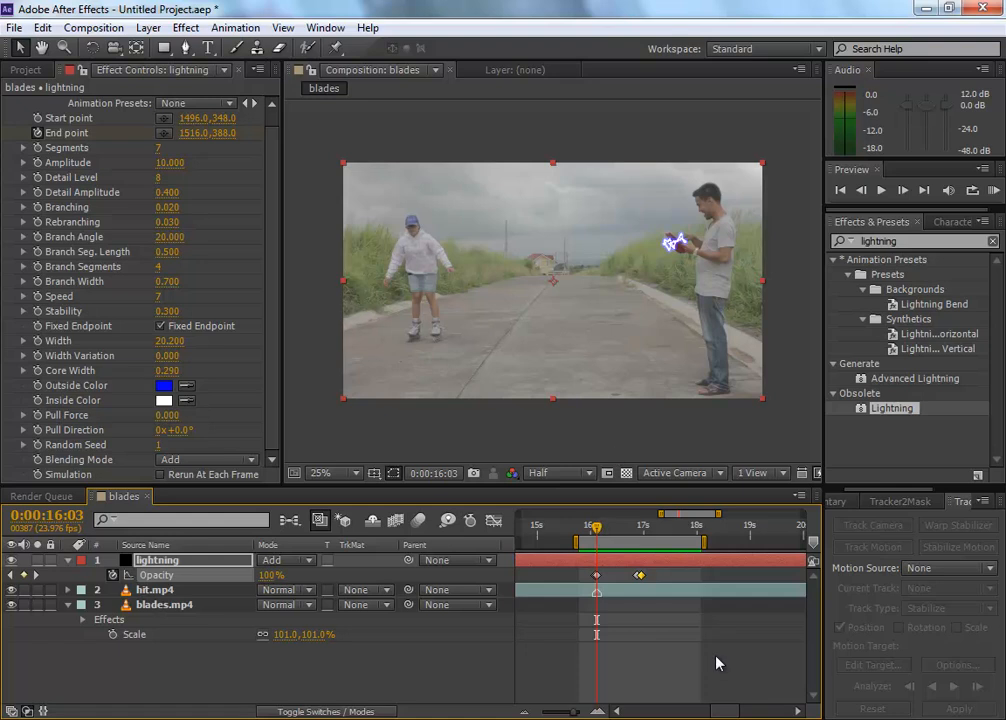
left_click(641, 575)
left_click_drag(667, 577, 631, 579)
mouse_move(598, 529)
left_mouse_down()
mouse_move(667, 532)
mouse_move(548, 535)
mouse_move(603, 535)
left_mouse_up()
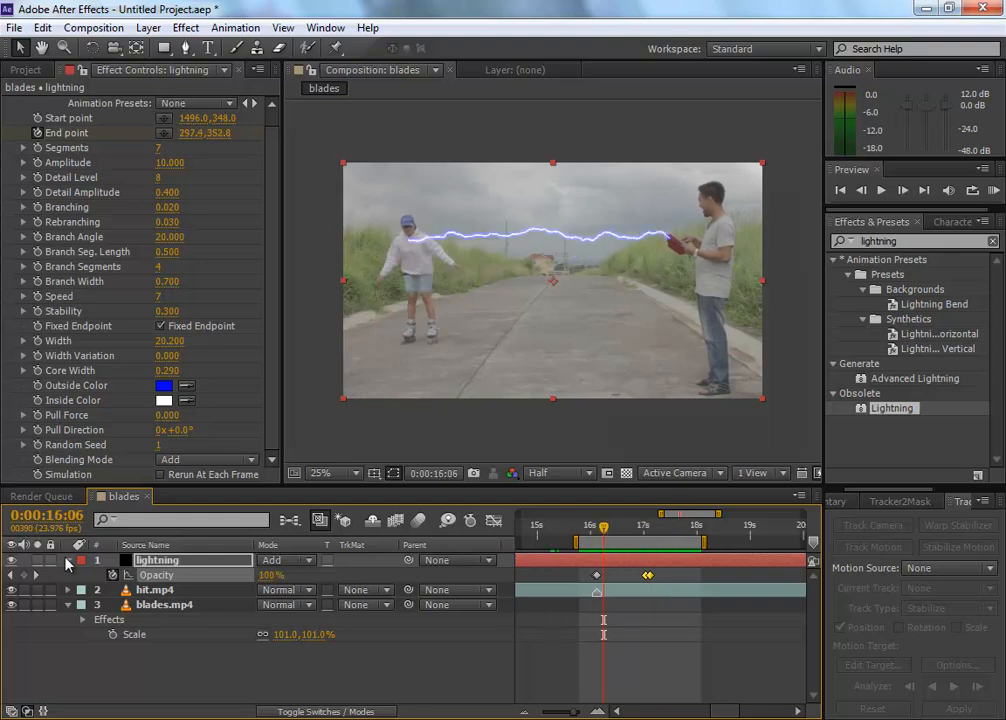
Step: Collapse the lightning layer's properties and add FireCracker_01.mov to the blades composition above the lightning layer
left_click(67, 561)
left_click(28, 70)
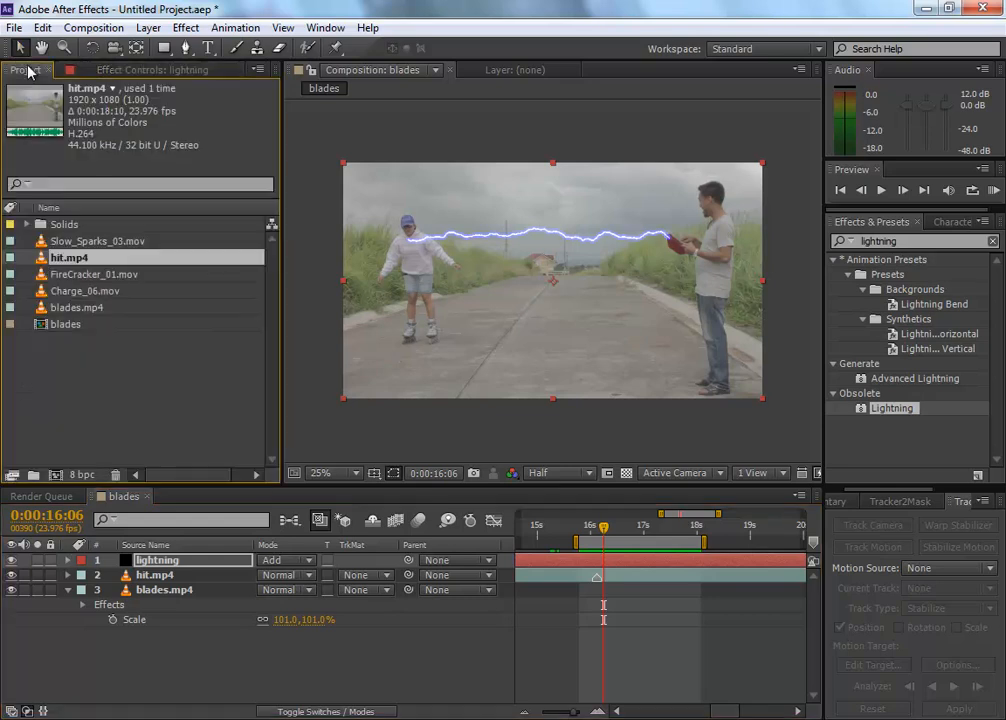
left_click(165, 413)
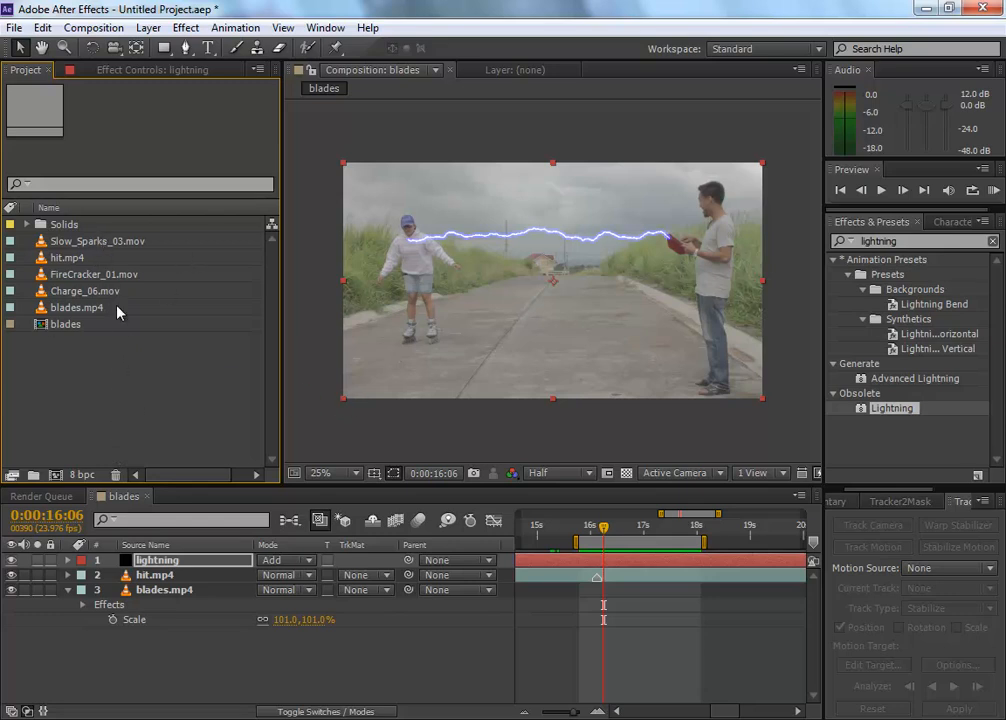
left_click(93, 277)
left_click_drag(93, 277, 186, 561)
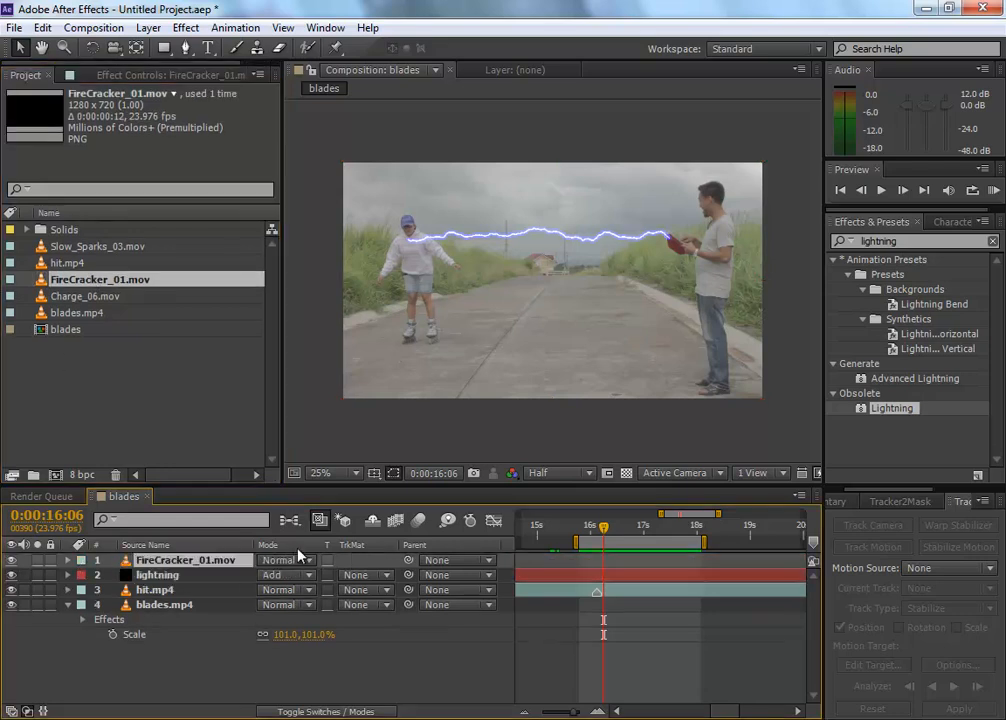
Step: Move the FireCracker_01.mov clip along the timeline to start at about 0:00:16:02, near the bolt's first frames
left_click_drag(688, 515, 698, 552)
left_click_drag(548, 551, 696, 550)
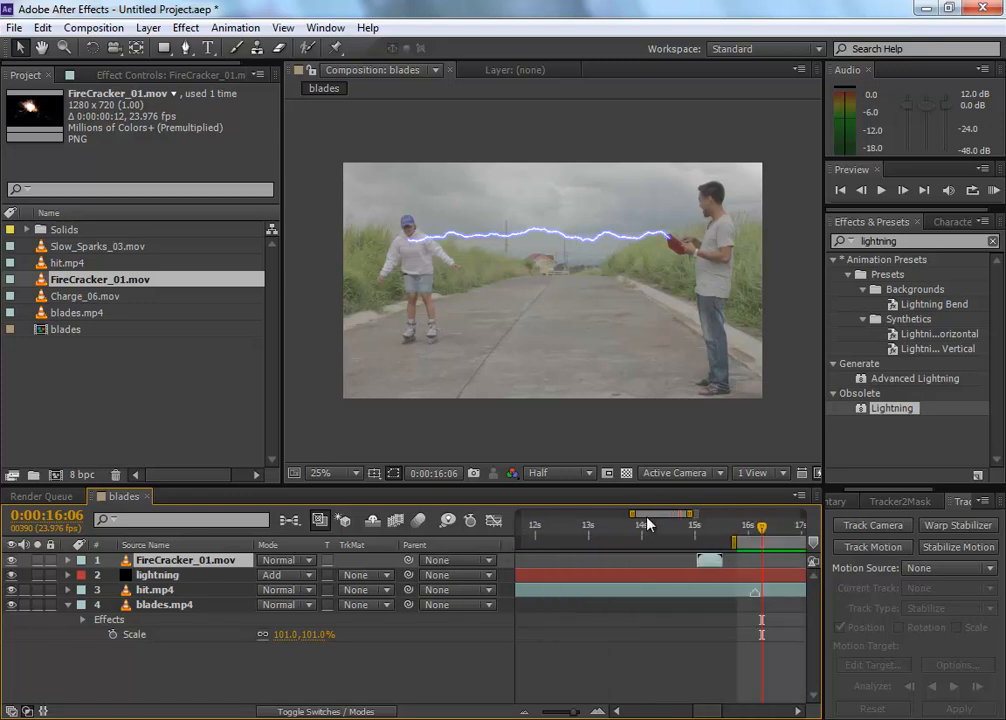
key("minus")
key("minus")
key("equal")
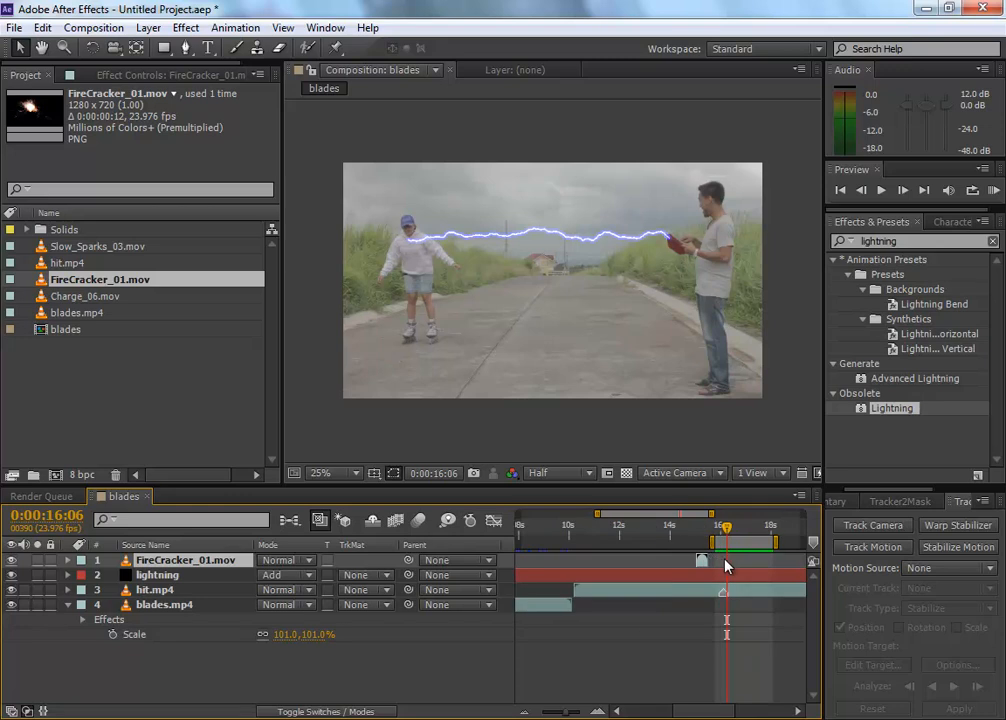
key("equal")
mouse_move(675, 561)
left_mouse_down()
mouse_move(745, 563)
mouse_move(729, 560)
left_mouse_up()
left_click_drag(688, 515, 706, 520)
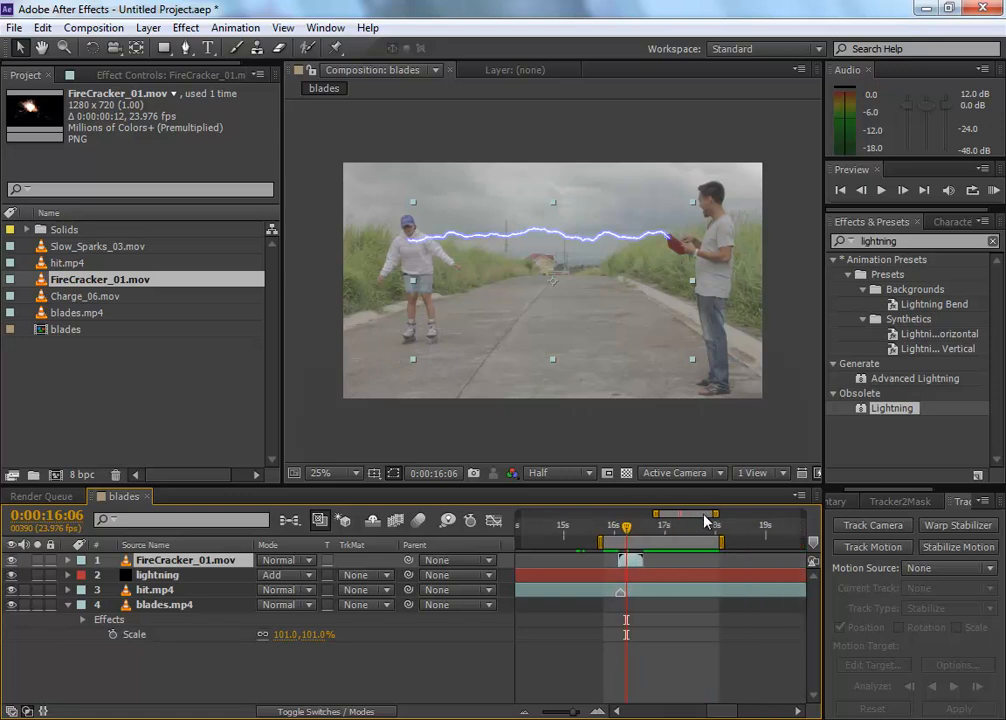
left_click_drag(626, 526, 618, 526)
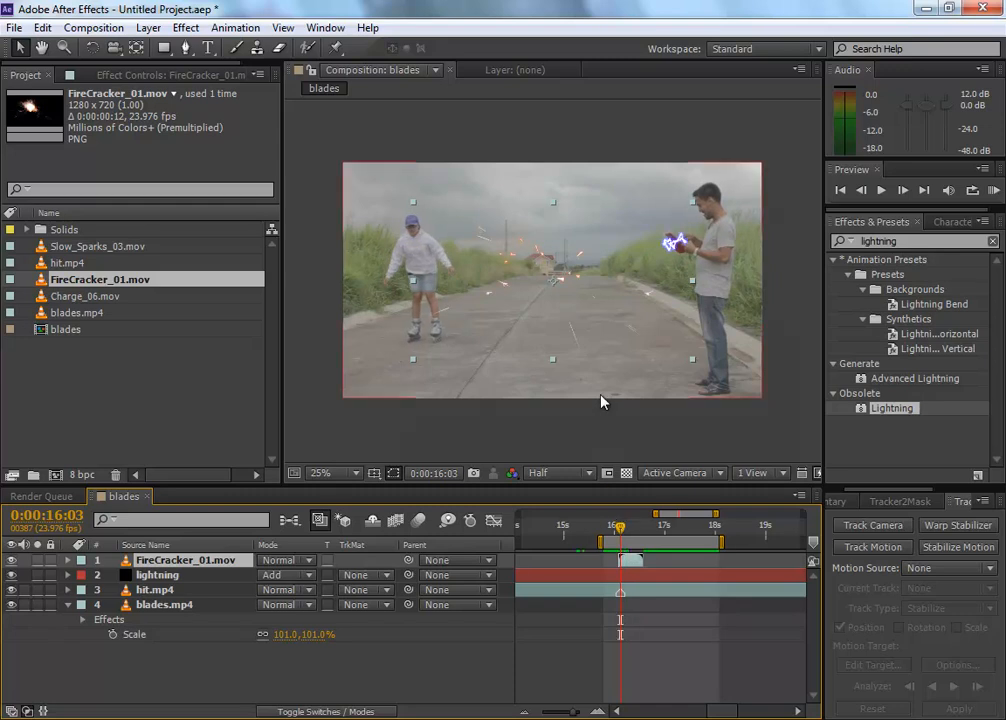
Step: Compare the frames around the strike and shift FireCracker_01.mov to start at 0:00:16:04, where the bolt reaches the skater
key("equal")
key("equal")
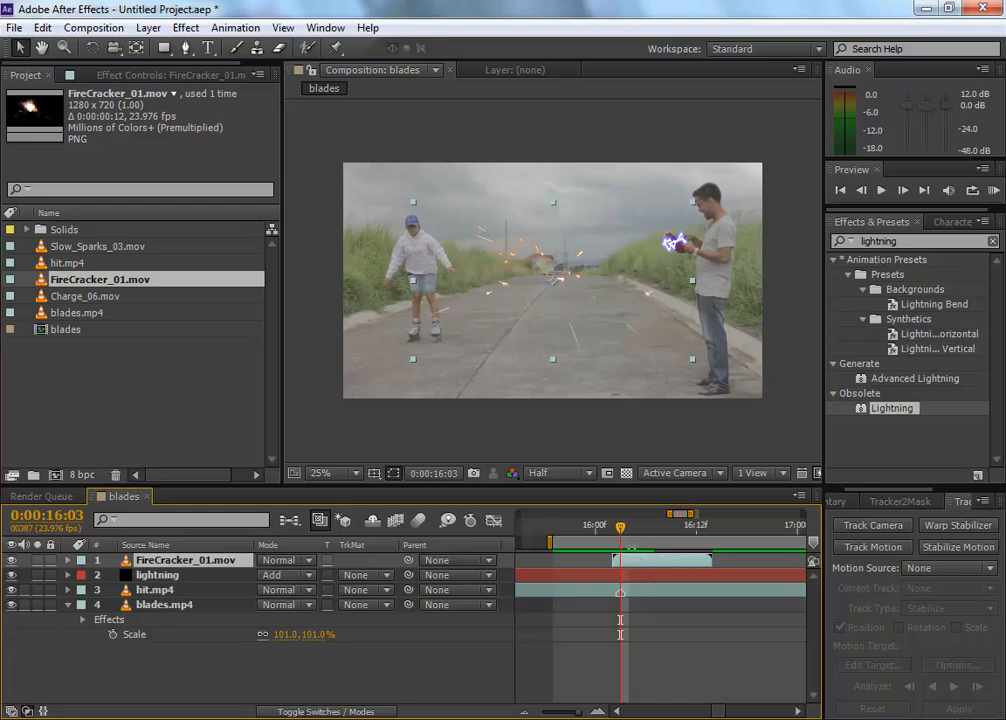
key("Page_Down")
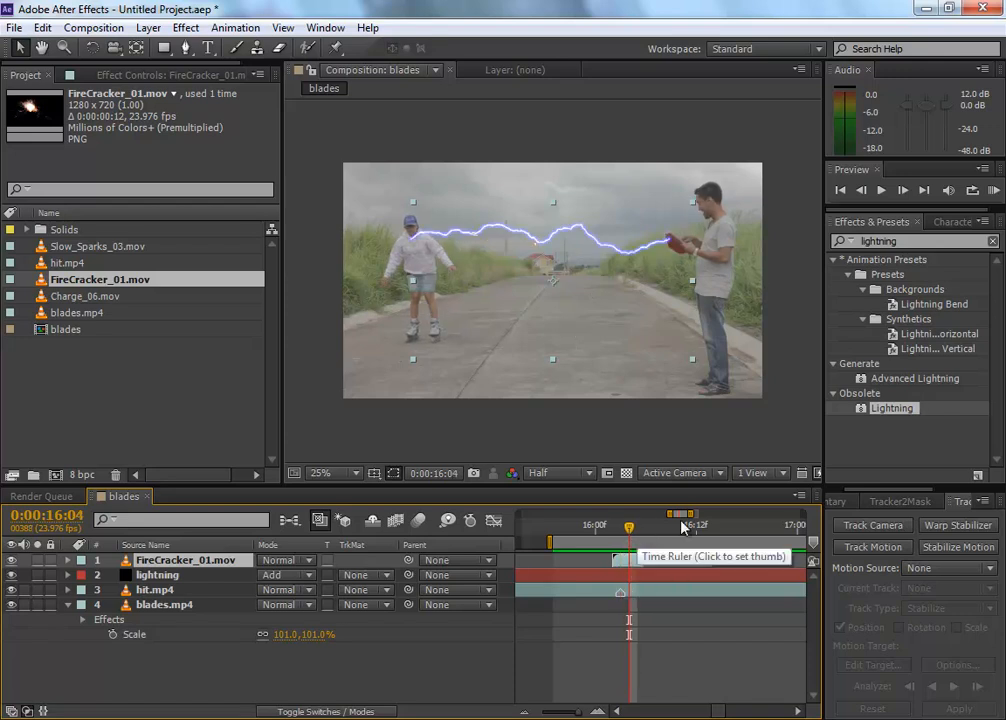
key("Page_Down")
key("Page_Up")
key("Page_Up")
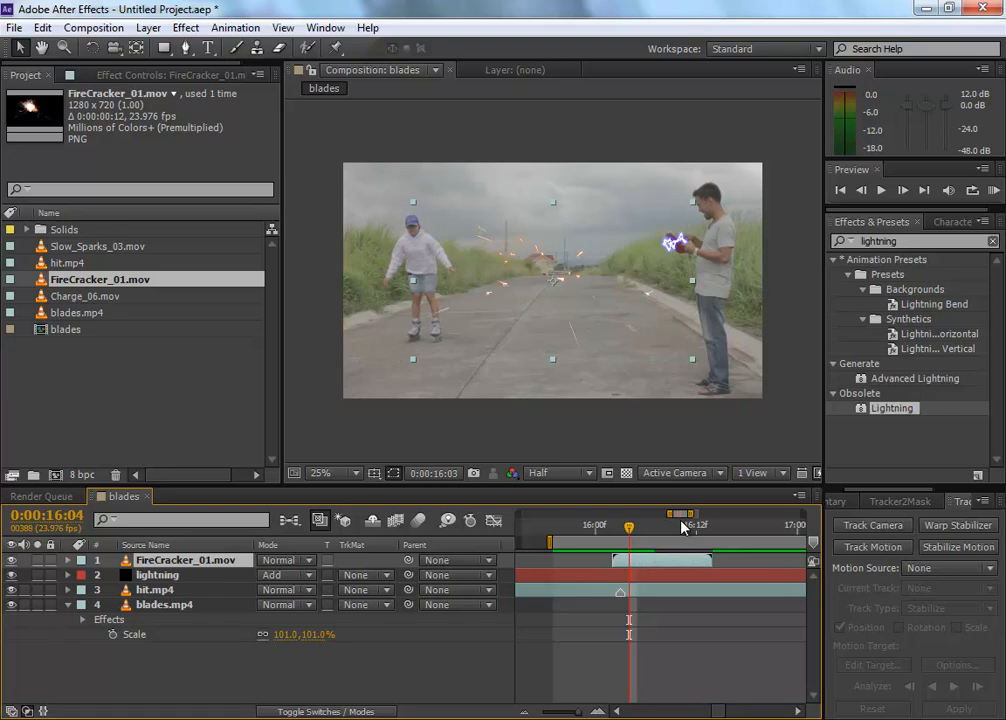
key("Page_Down")
key("Page_Up")
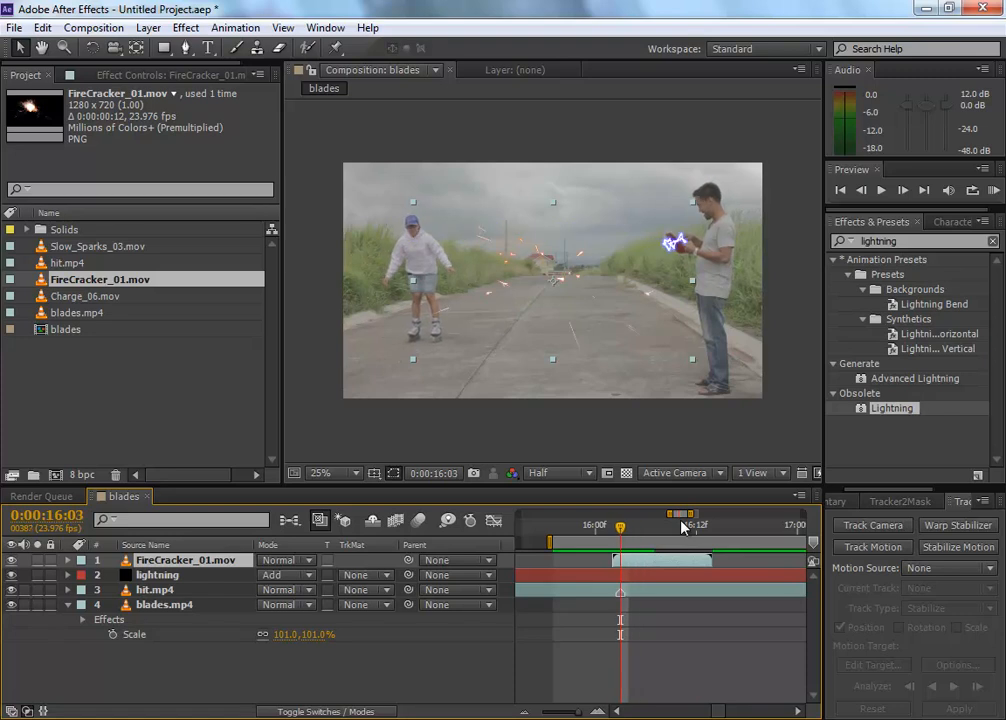
key("Page_Down")
key("Page_Up")
key("Page_Down")
key("Page_Up")
key("Page_Down")
left_click_drag(641, 566, 658, 567)
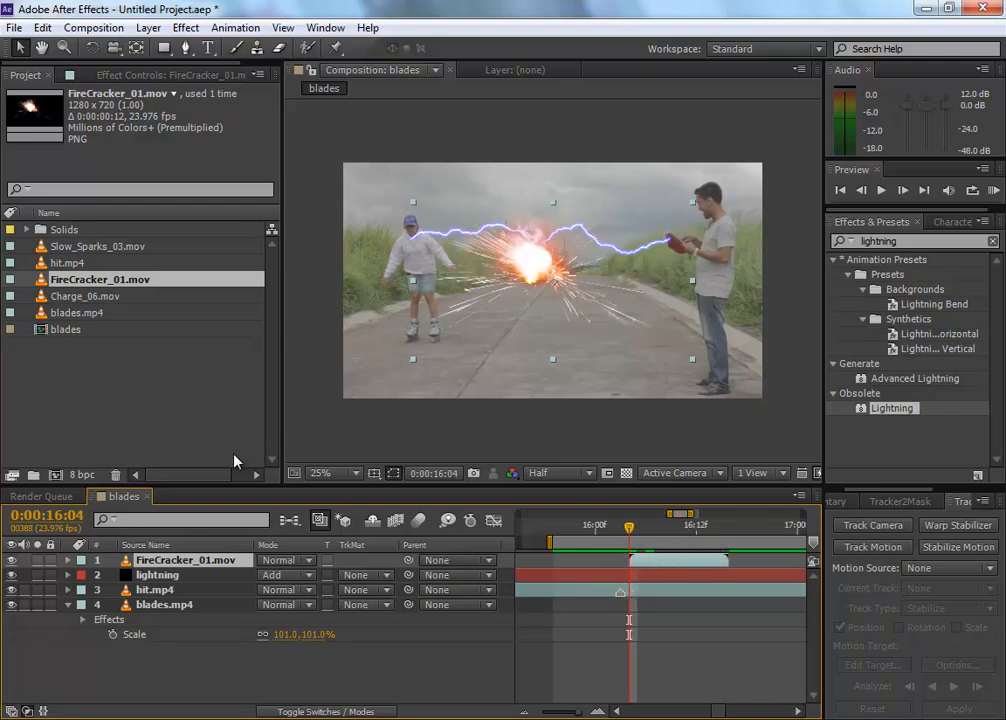
Step: Place the firecracker burst over the skater's head, rotated counterclockwise and stretched slightly taller
left_click_drag(539, 254, 416, 220)
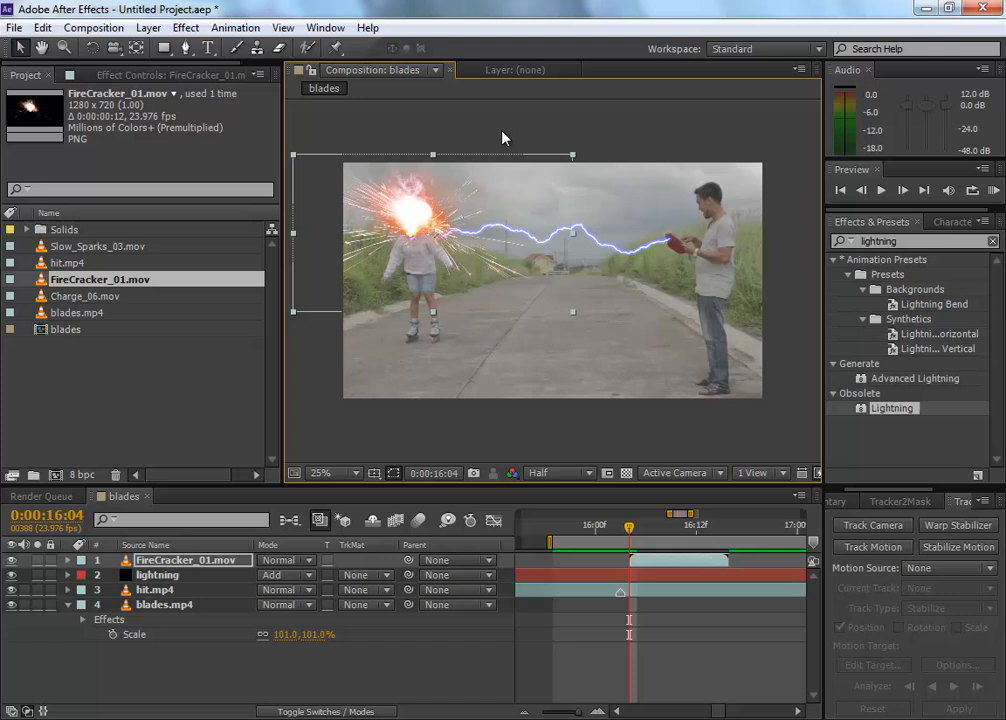
left_click(91, 47)
left_click_drag(416, 186, 288, 228)
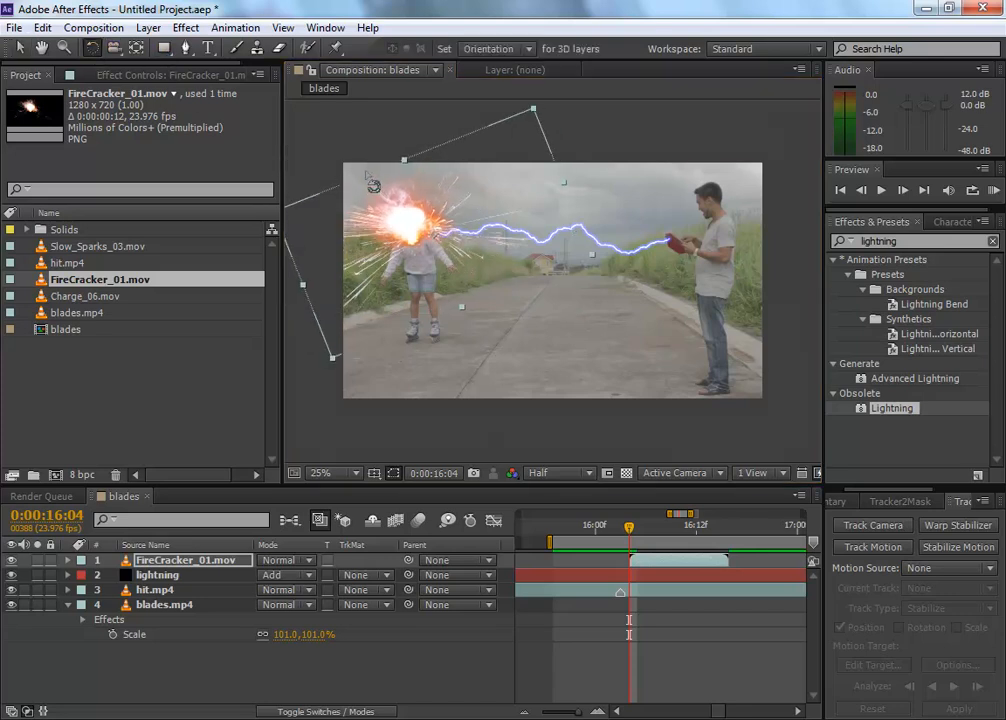
left_click(19, 47)
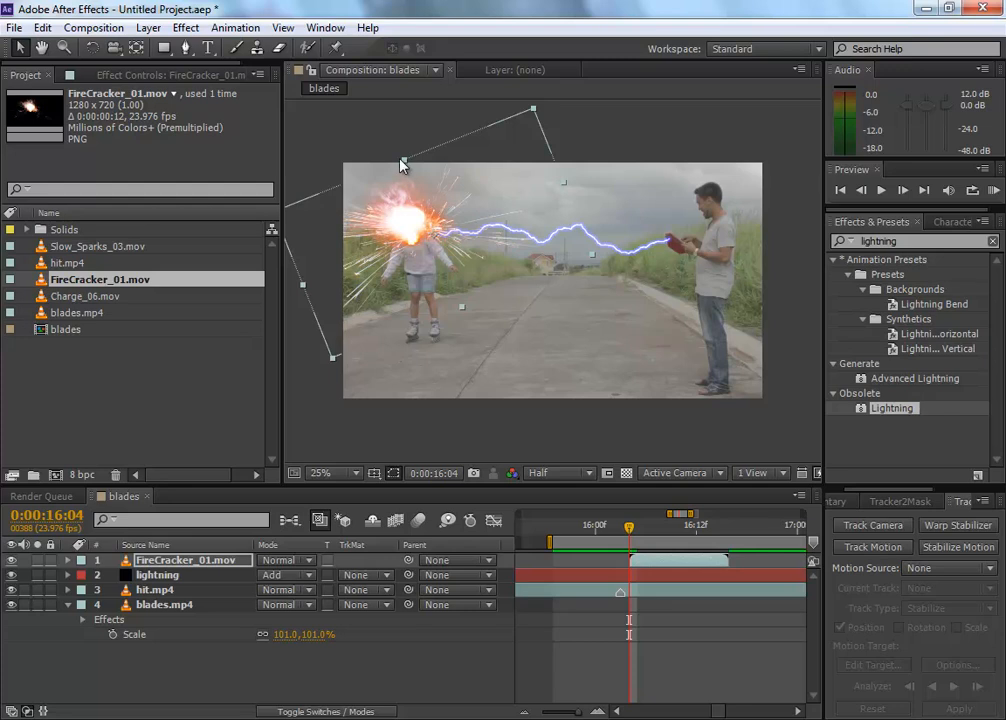
left_click_drag(403, 160, 399, 149)
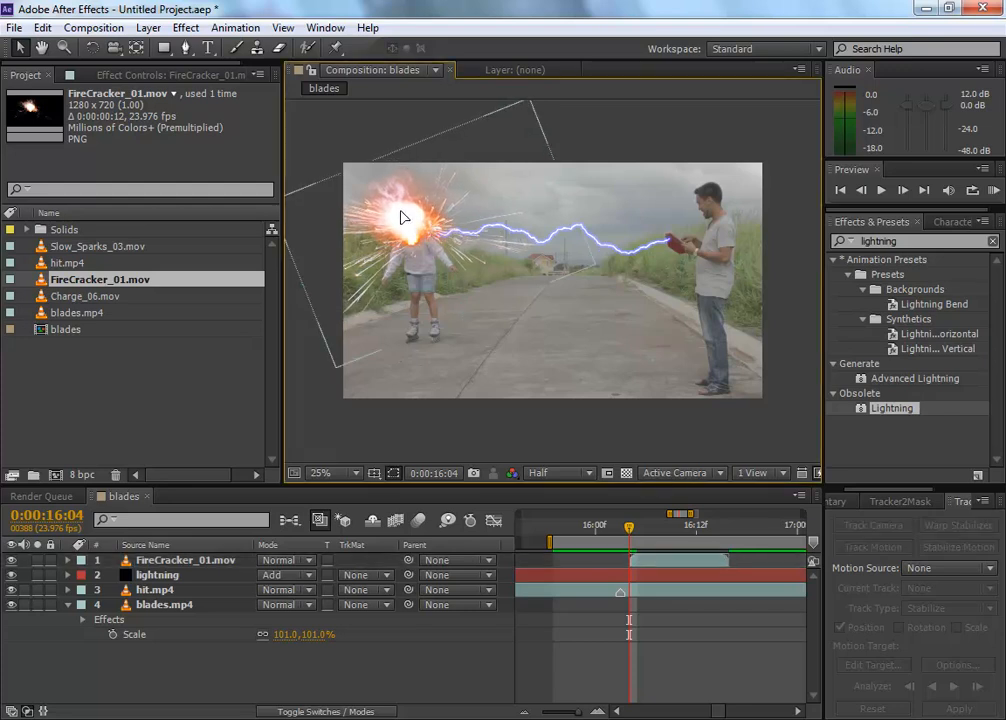
Step: Try Add and Color Dodge on FireCracker_01.mov, settle on the Screen blending mode, and preview the burst with the bolt
left_click(306, 561)
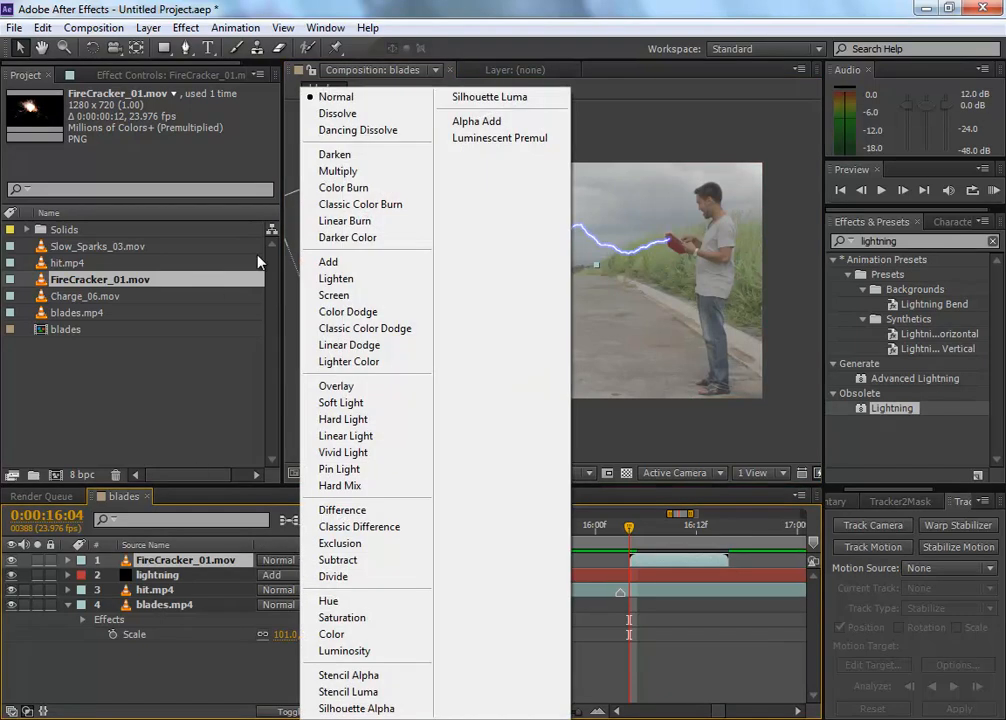
left_click(404, 268)
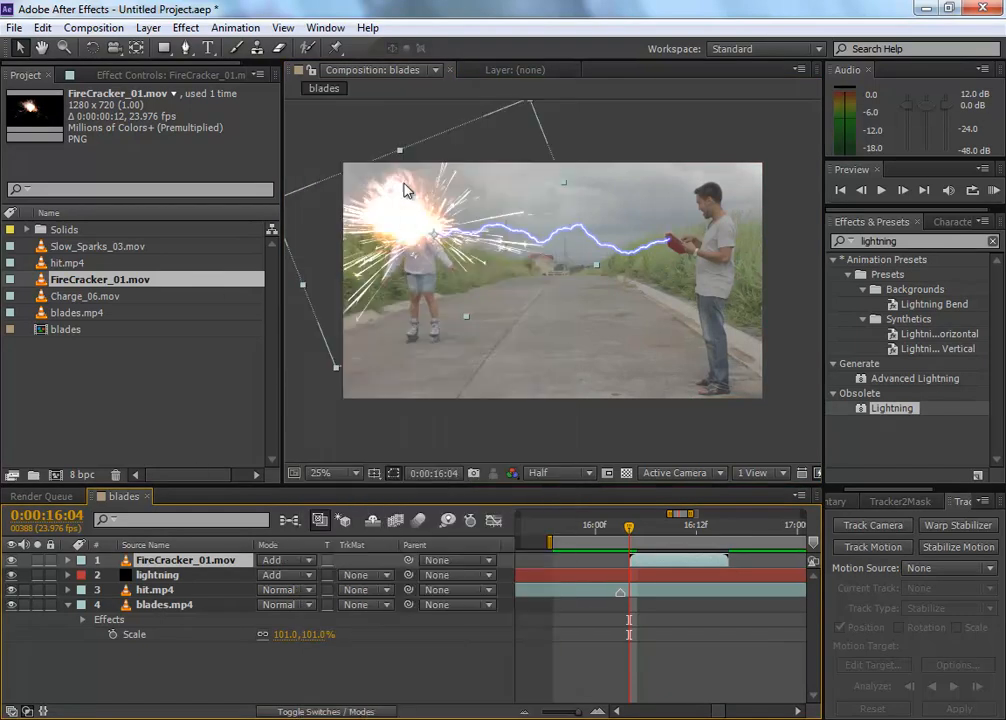
left_click(292, 561)
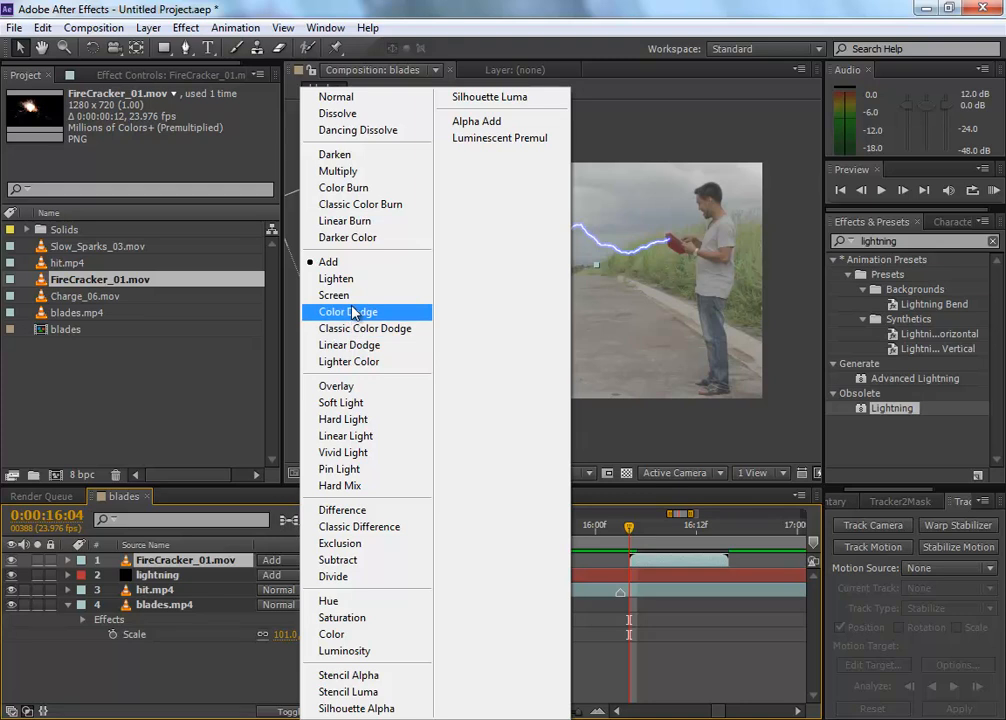
left_click(348, 311)
left_click(304, 561)
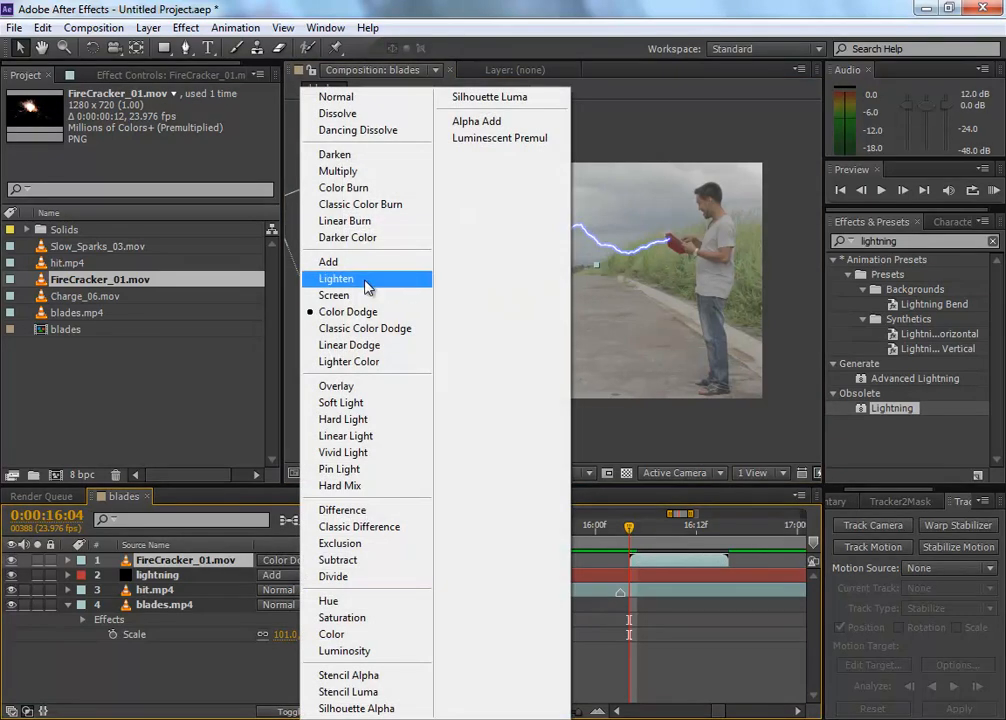
left_click(334, 295)
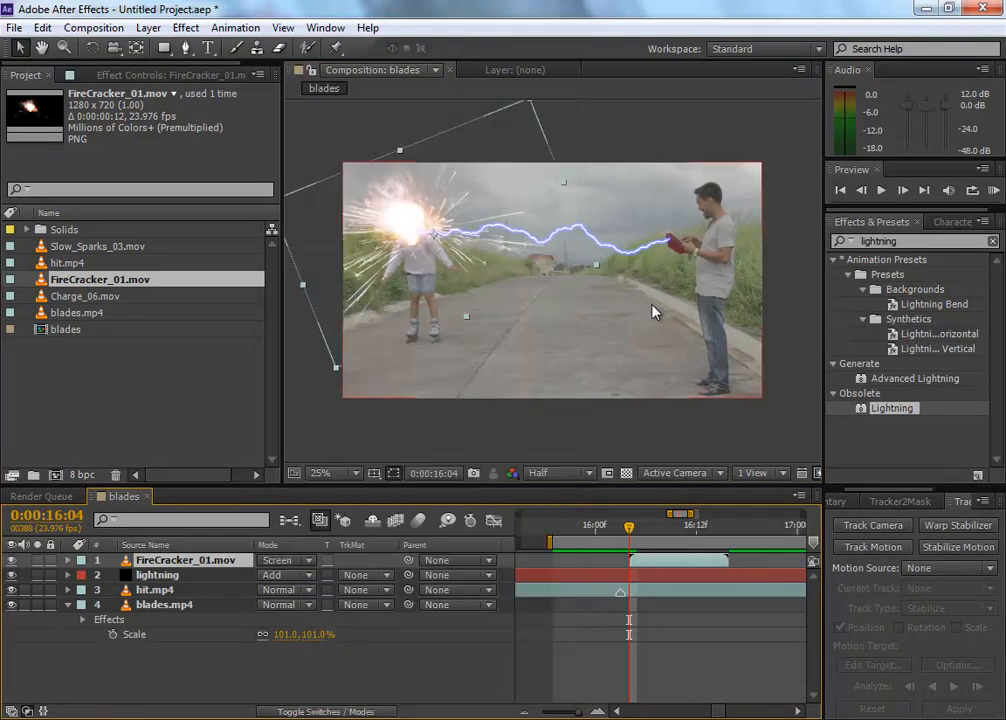
left_click(577, 640)
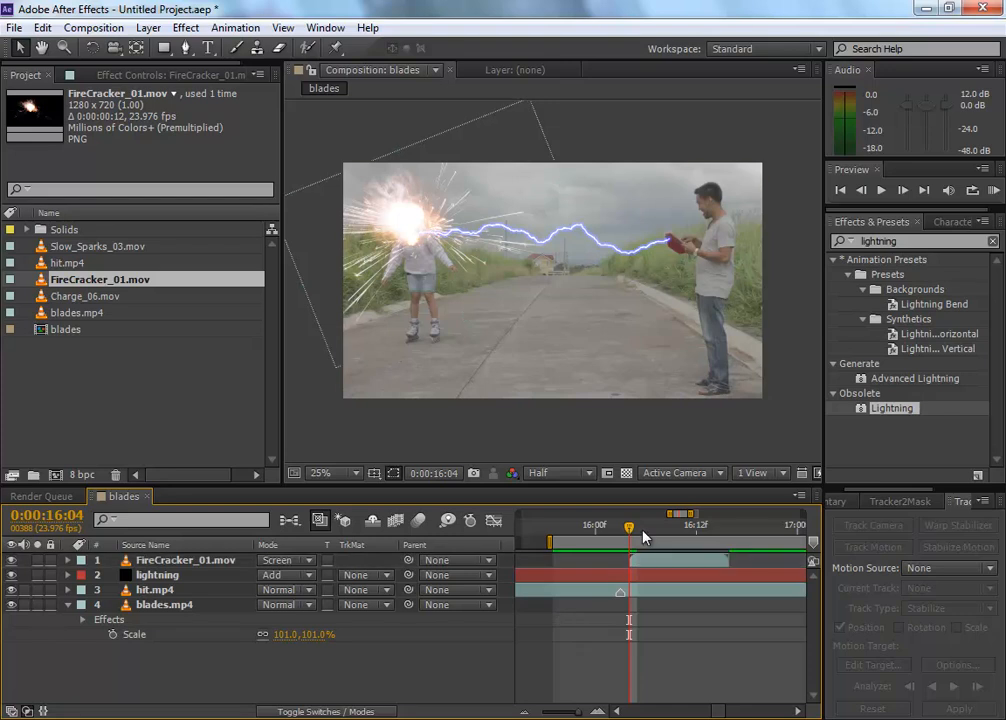
key("space")
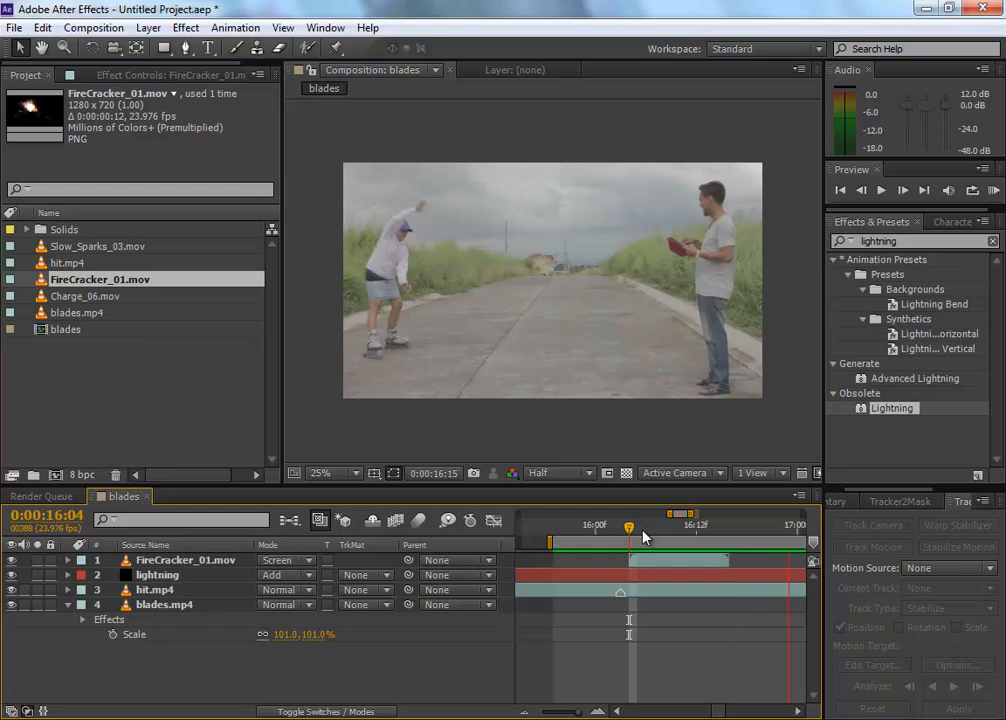
Step: Add Charge_06.mov as the uppermost layer, align its start with FireCracker_01.mov at 0:00:16:04, and preview it
key("space")
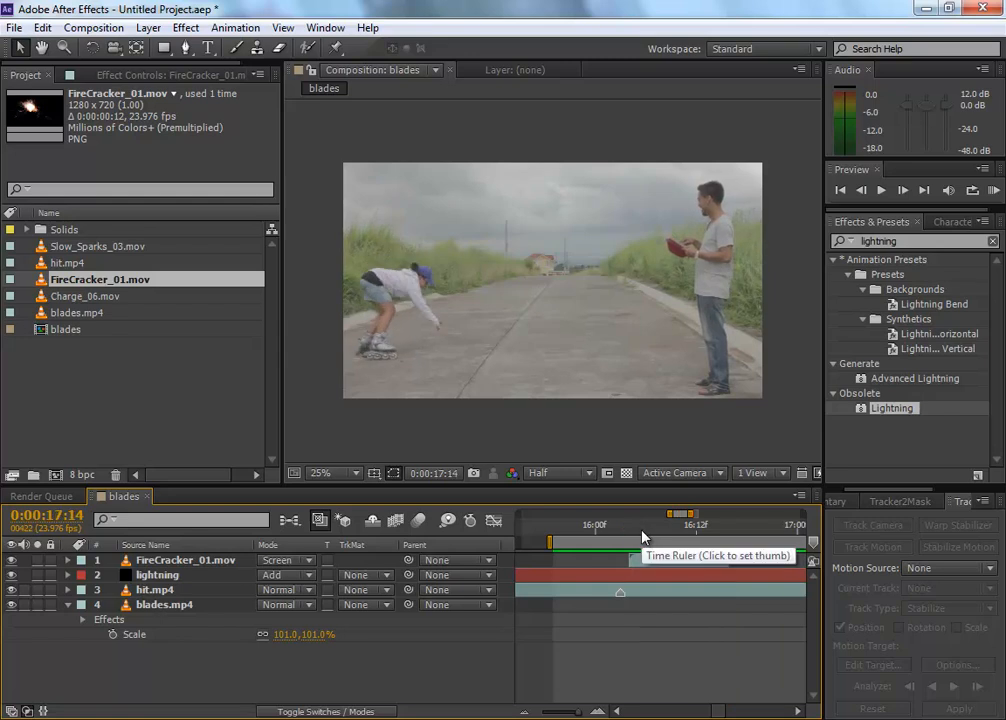
left_click(107, 371)
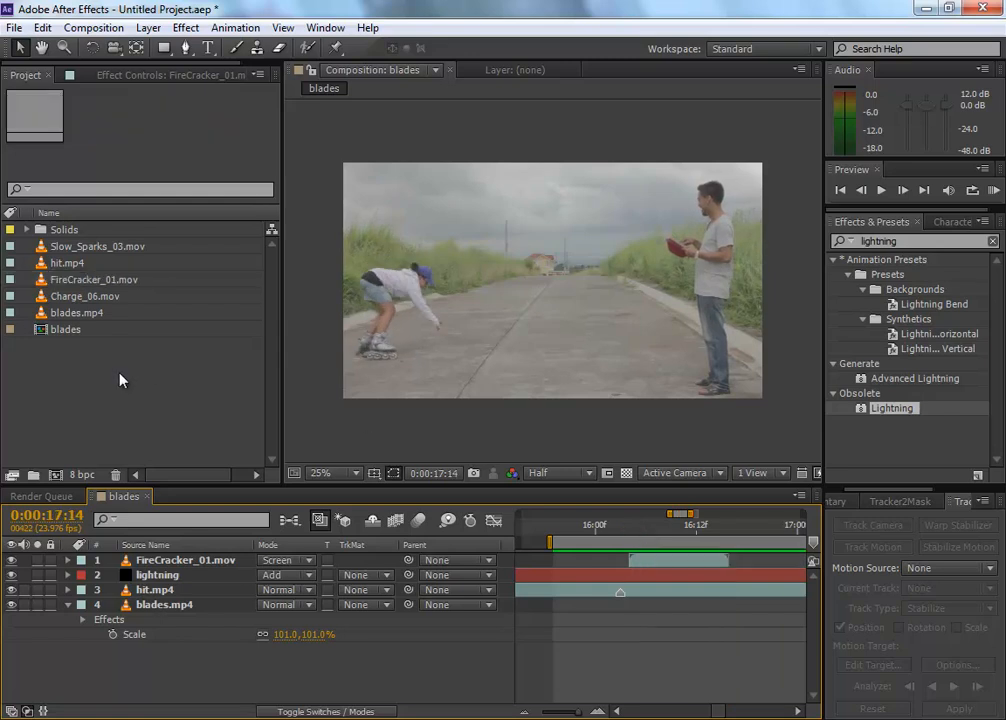
left_click(86, 297)
left_click_drag(86, 297, 702, 561)
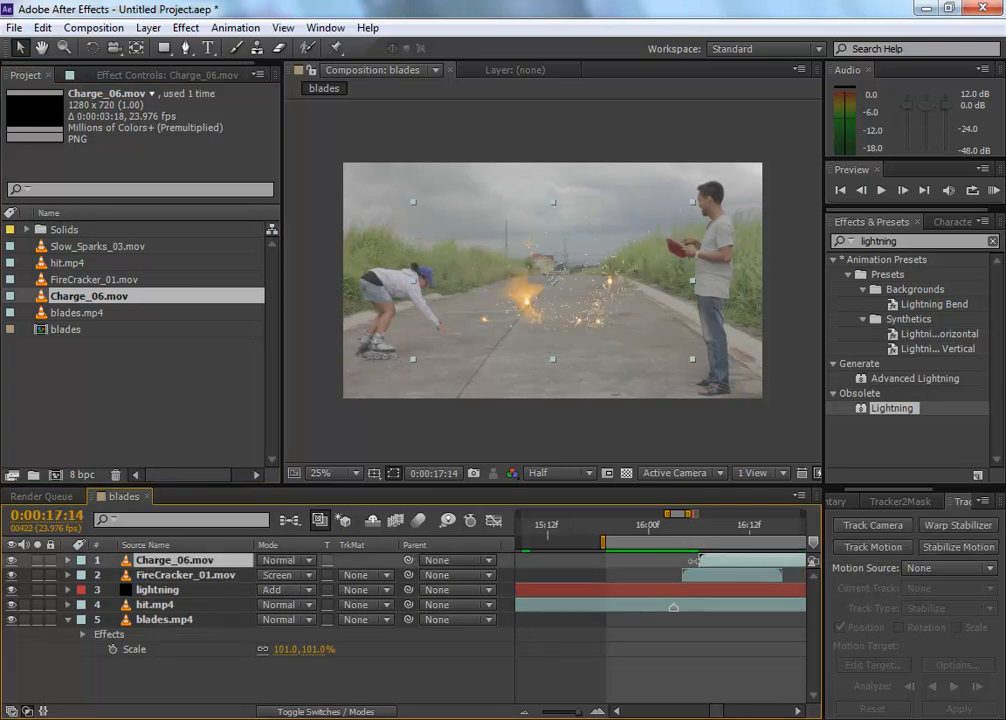
left_click_drag(690, 513, 701, 514)
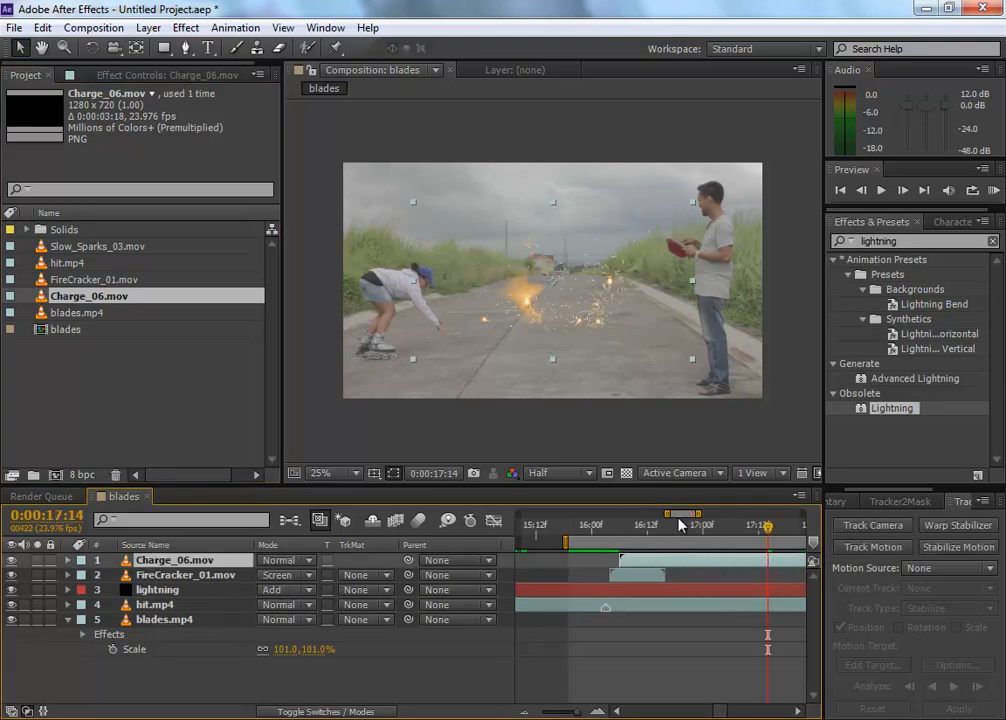
left_click_drag(598, 524, 610, 524)
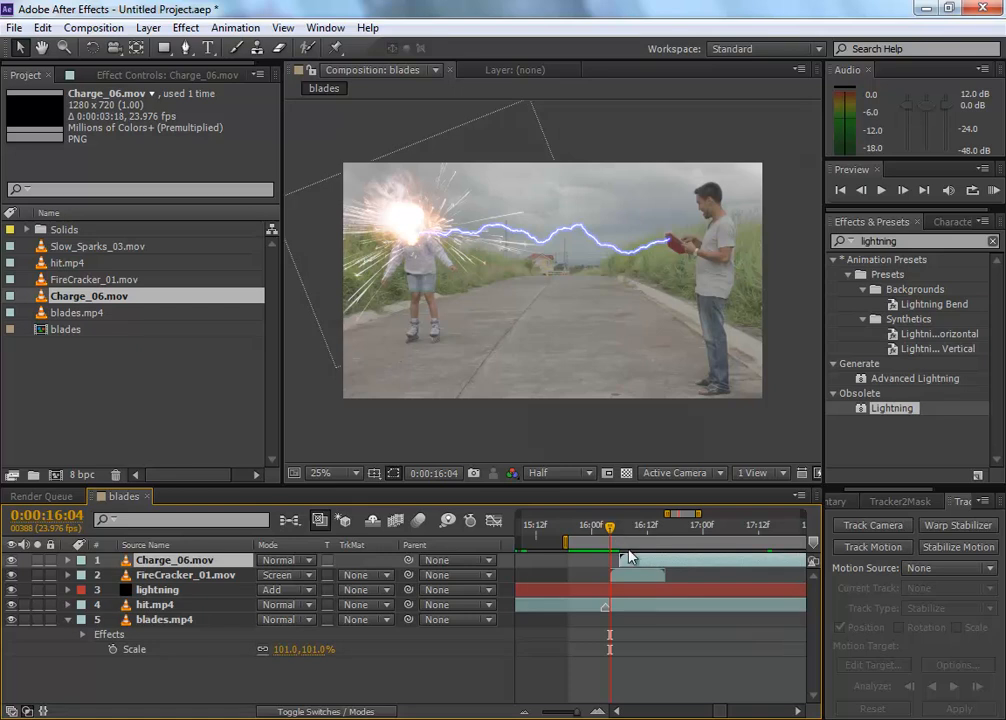
left_click_drag(633, 565, 630, 563)
key("KP_0")
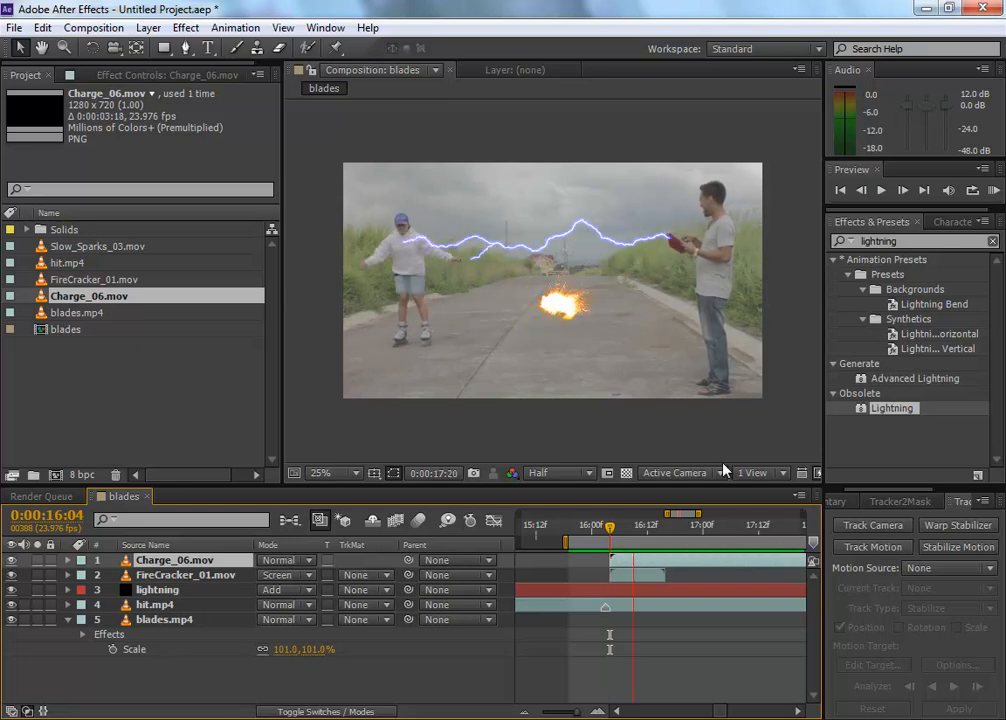
key("space")
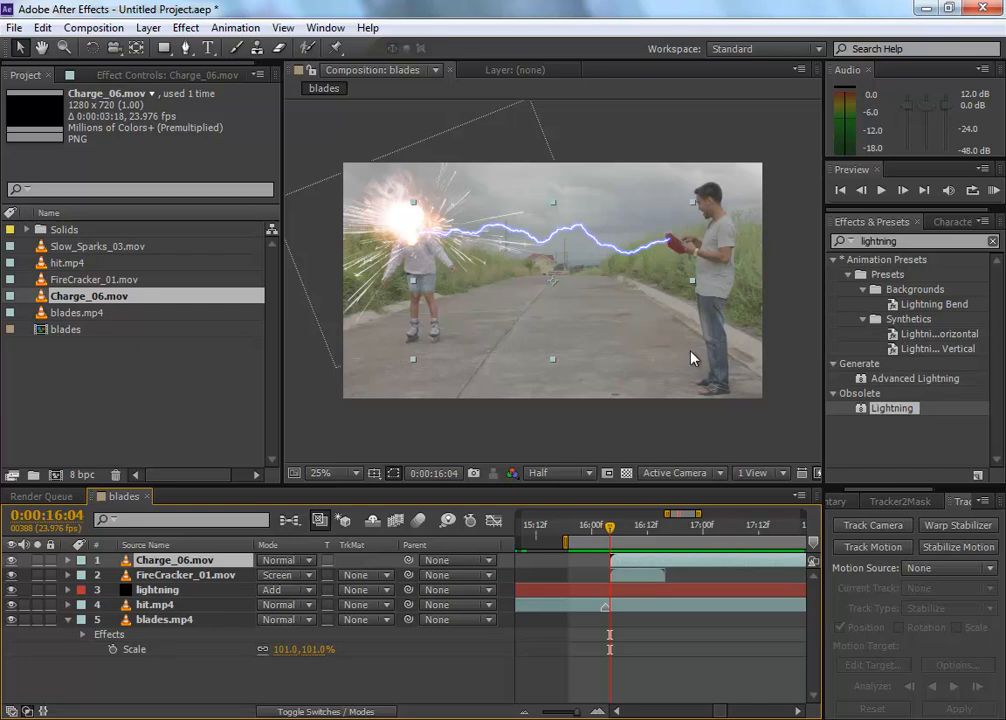
Step: Hide the FireCracker_01.mov layer and position the Charge_06.mov sparks over the skater's head where the bolt strikes
left_click(222, 576)
left_click(217, 562)
left_click_drag(494, 266, 346, 201)
mouse_move(610, 535)
left_mouse_down()
mouse_move(645, 542)
mouse_move(611, 540)
left_mouse_up()
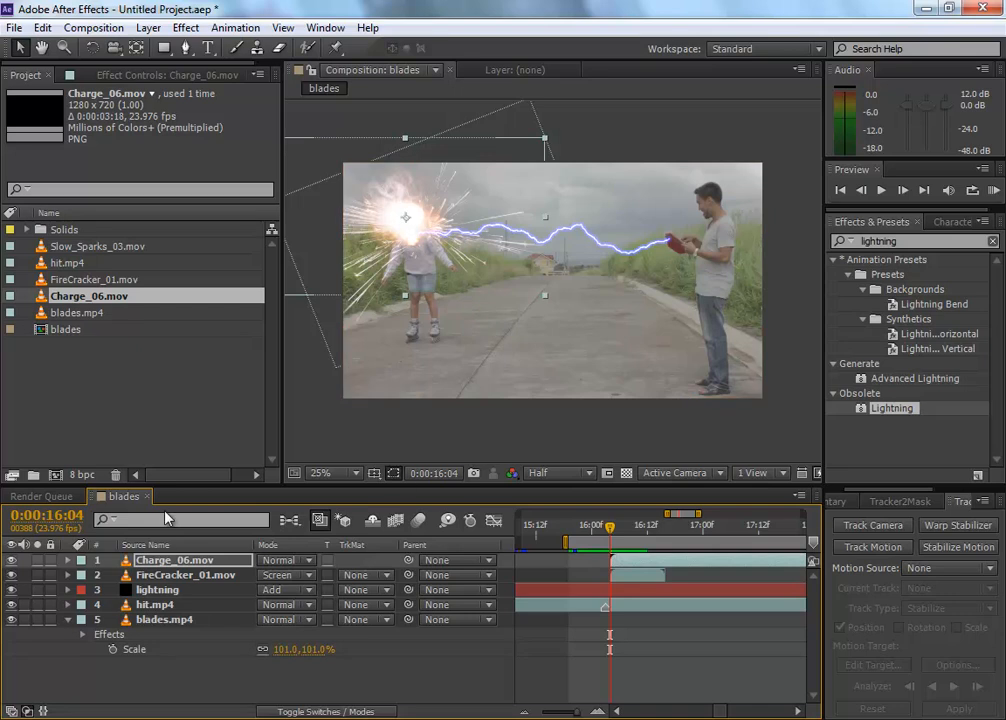
left_click(12, 576)
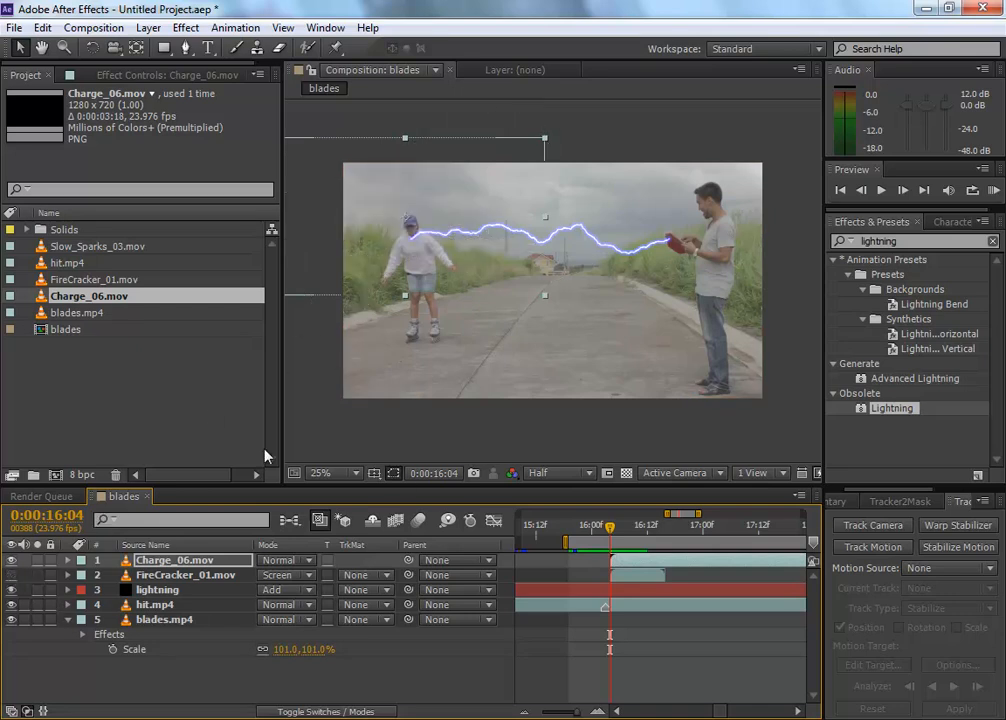
left_click_drag(617, 530, 640, 530)
left_click_drag(427, 242, 418, 236)
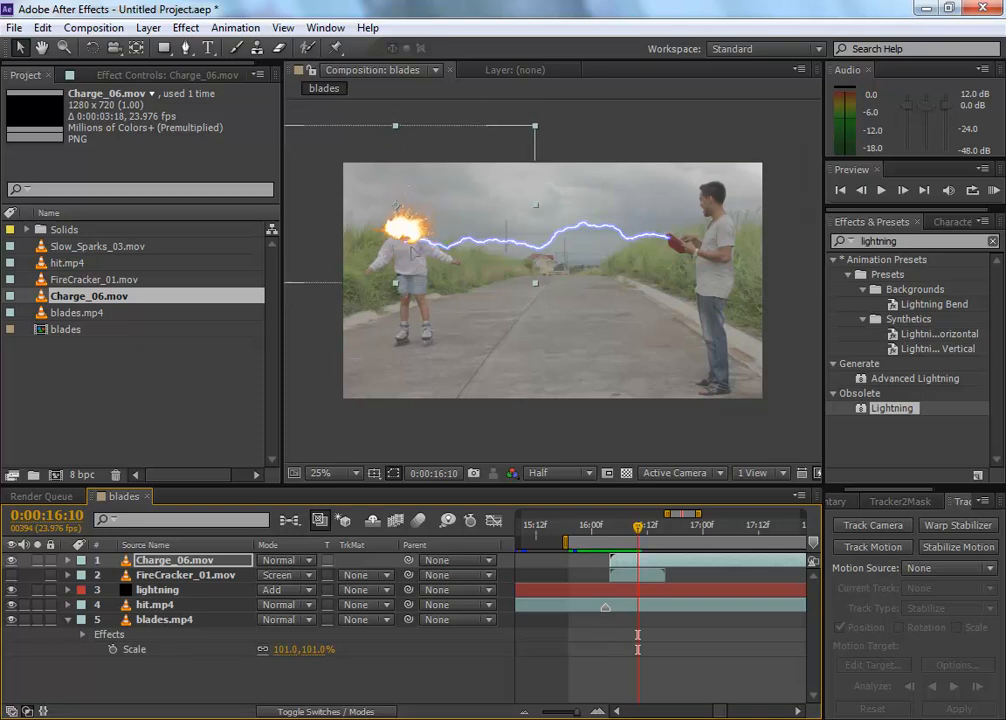
Step: Rotate the Charge_06.mov layer clockwise and nudge it so the sparks start at the bolt's end on the skater
left_click_drag(638, 527, 754, 535)
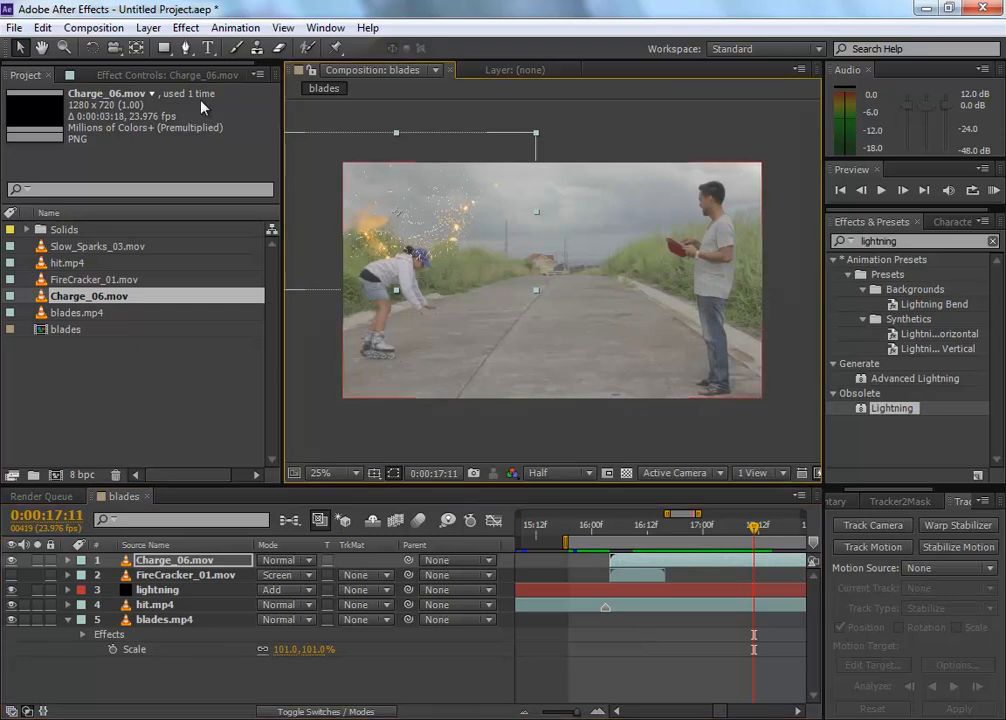
left_click(92, 48)
left_click_drag(395, 220, 305, 197)
left_click(19, 48)
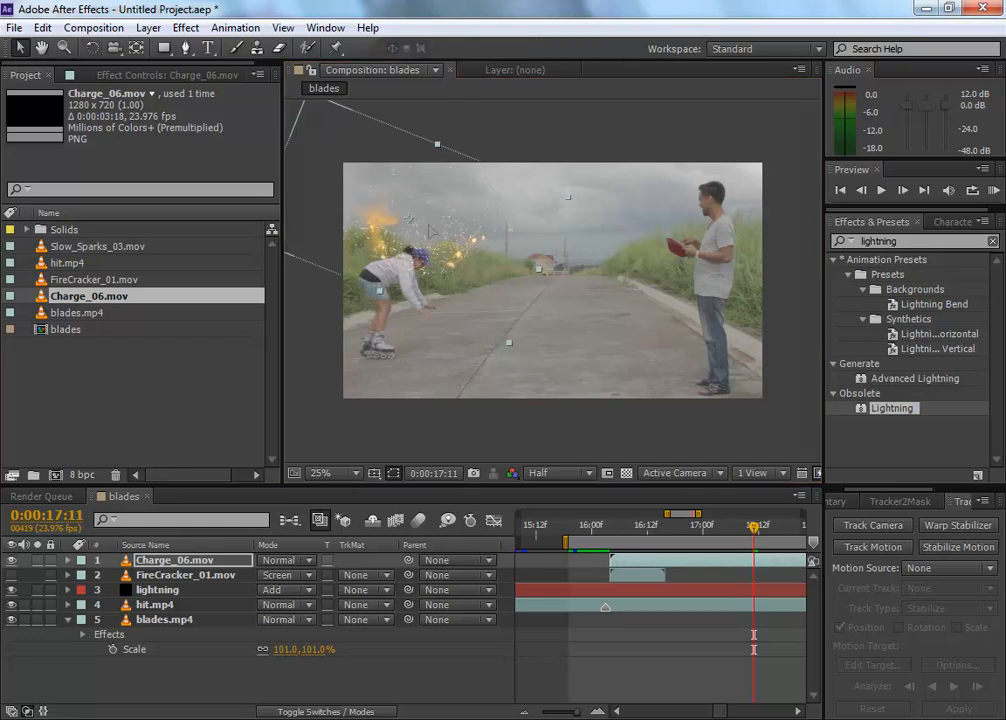
left_click(620, 530)
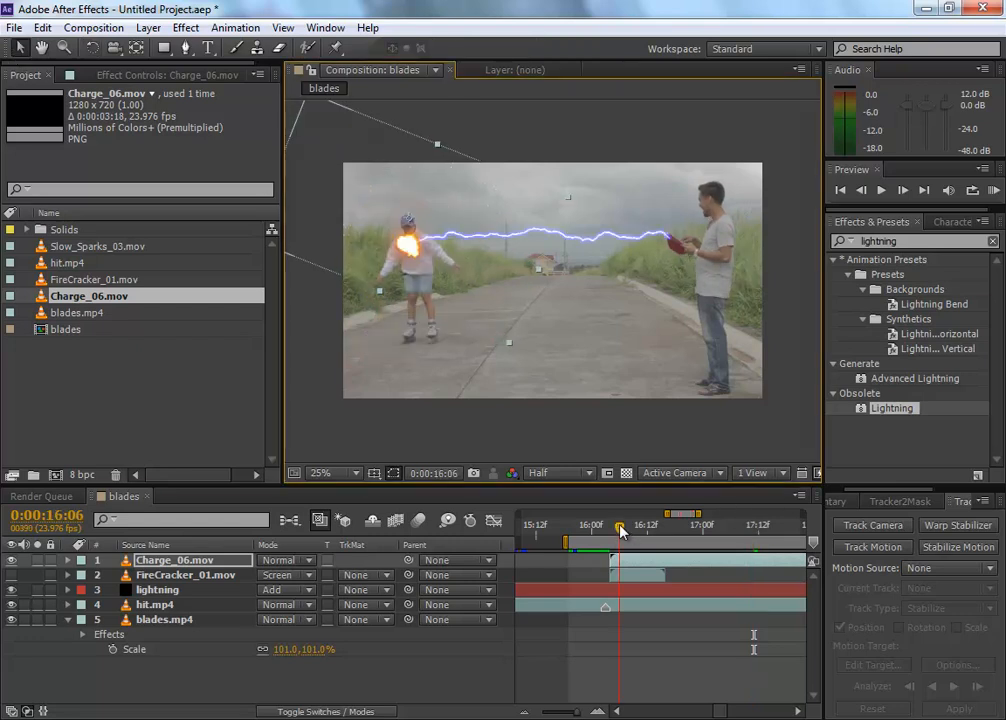
left_click_drag(420, 272, 423, 268)
Step: Set the Charge_06.mov layer's blending mode to Screen and check the sparks across the strike frames
left_click_drag(640, 532, 680, 535)
left_click(285, 560)
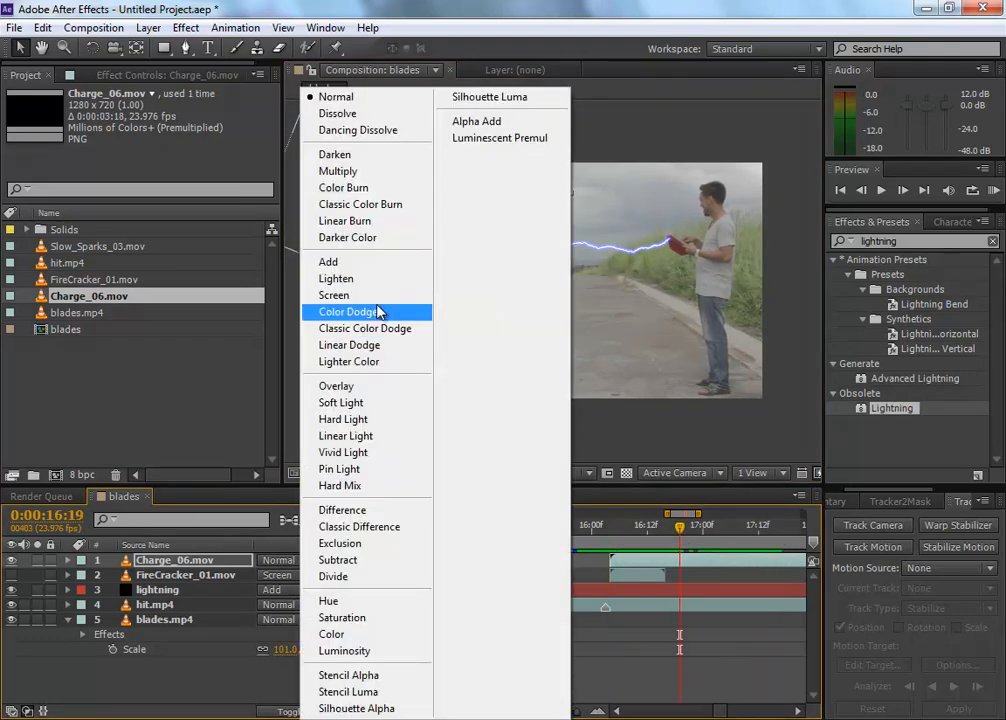
left_click(334, 295)
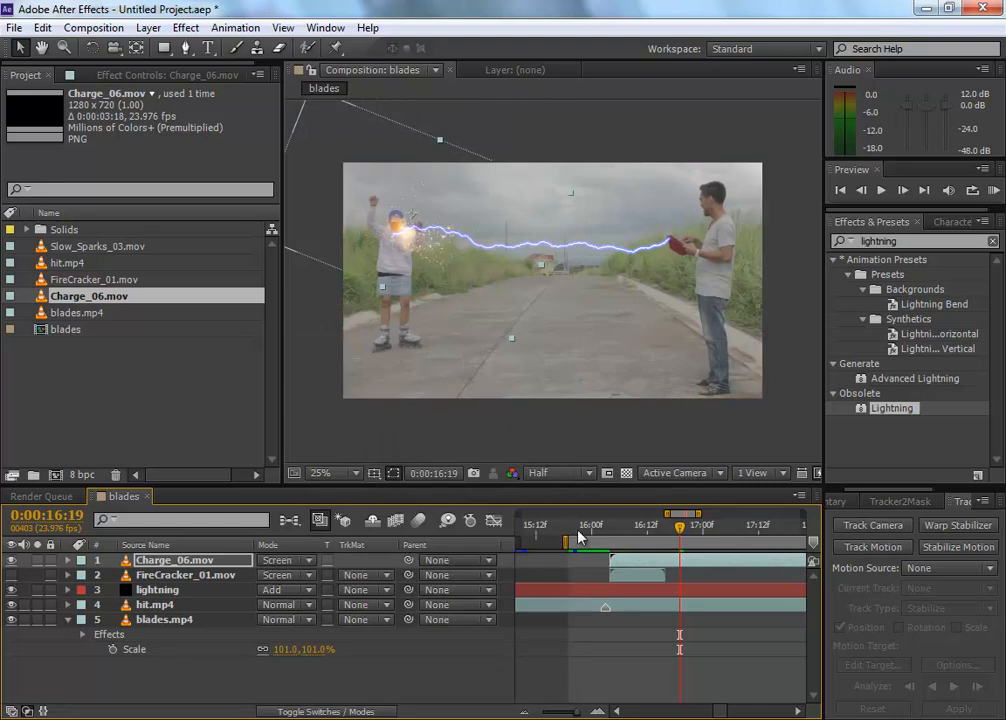
left_click(612, 534)
left_click_drag(619, 534, 668, 537)
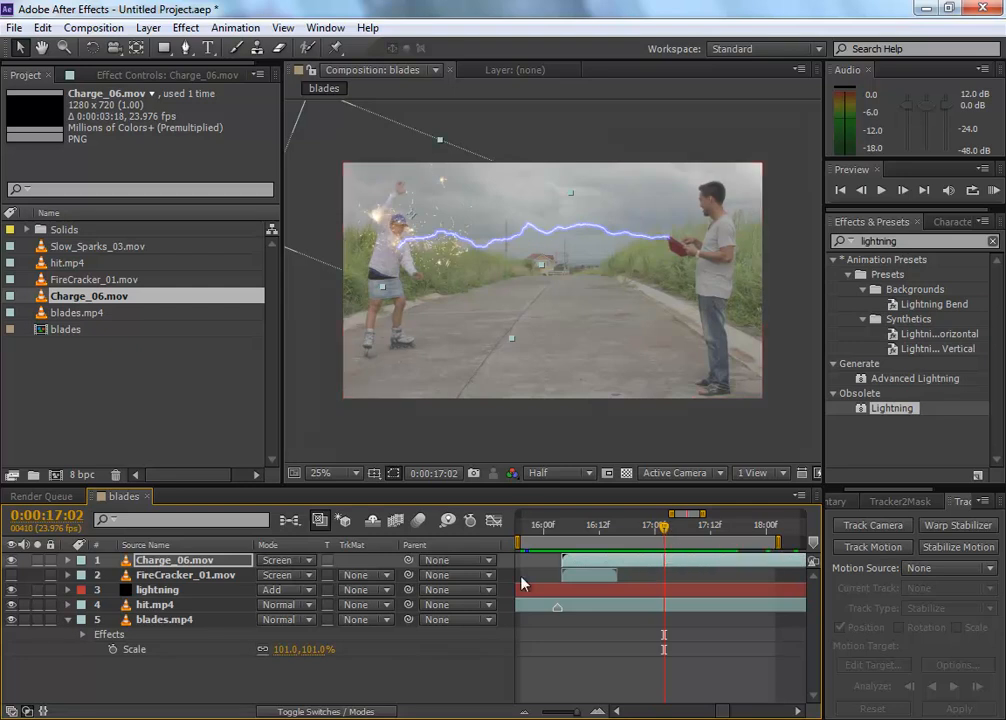
Step: Create a white 1920 x 1080 solid layer named flash and go to 0:00:16:04, where Charge_06.mov starts
left_click(420, 675)
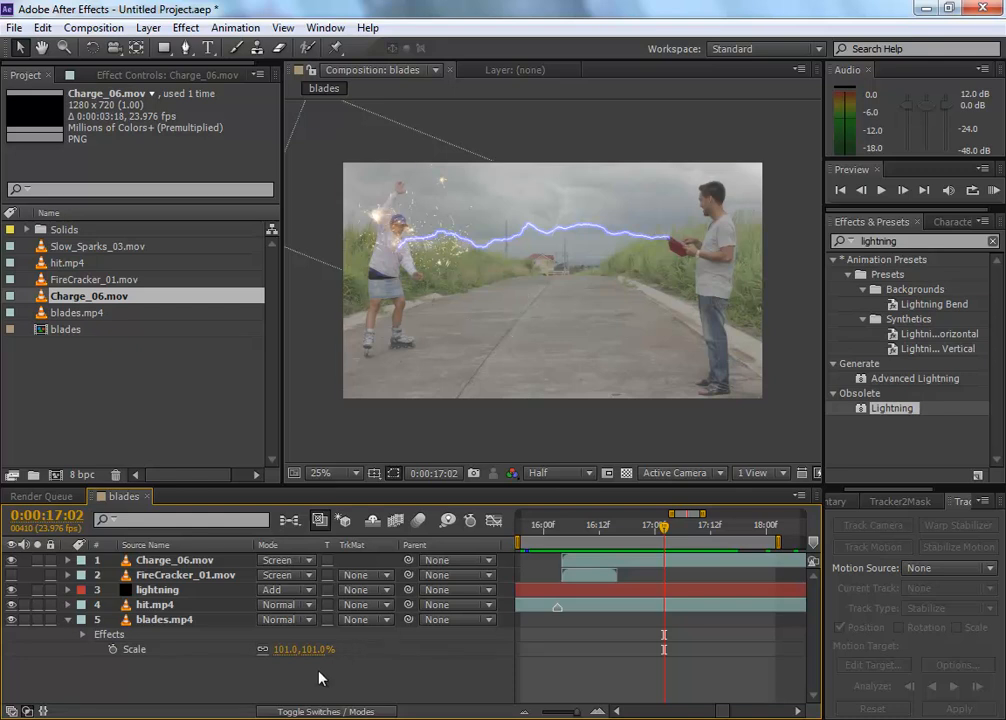
right_click(221, 662)
mouse_move(404, 474)
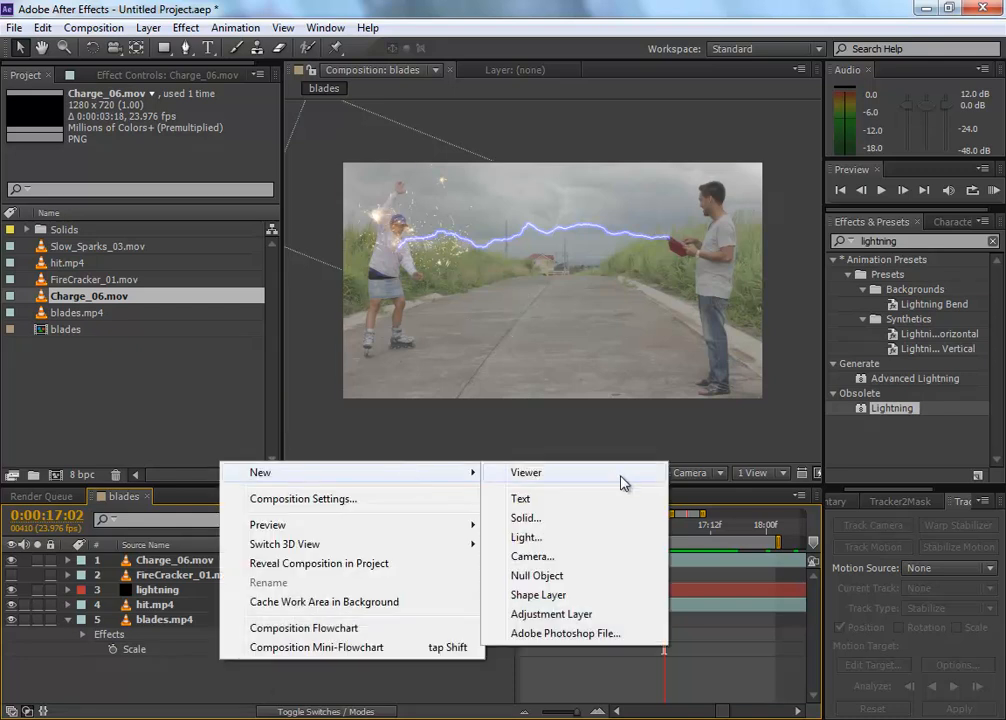
left_click(598, 518)
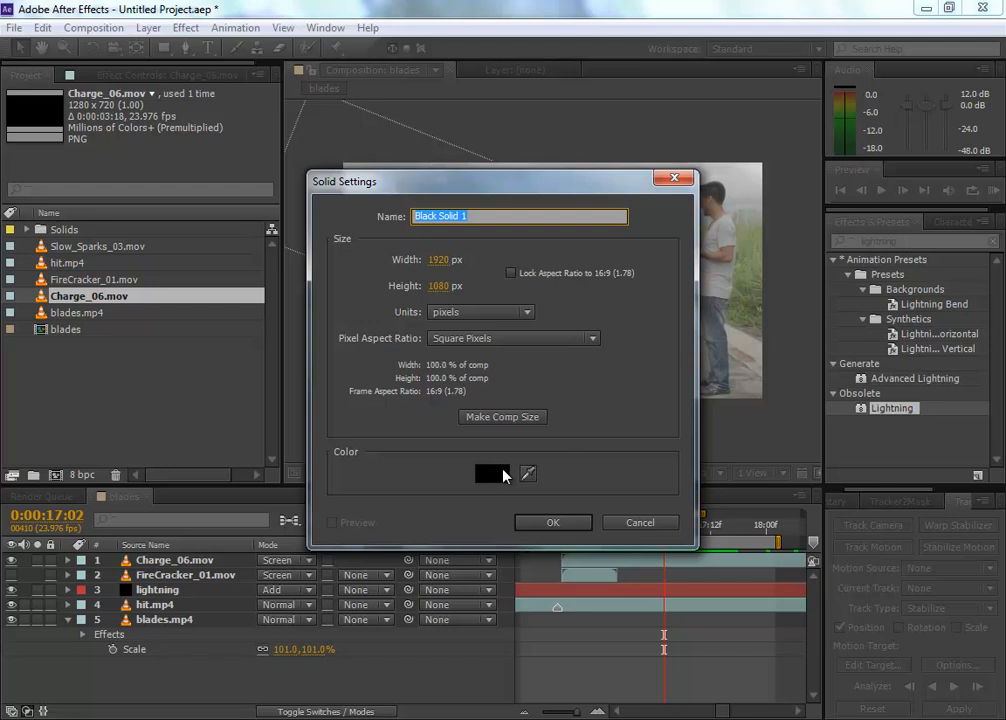
left_click(491, 474)
left_click(606, 500)
left_click(446, 418)
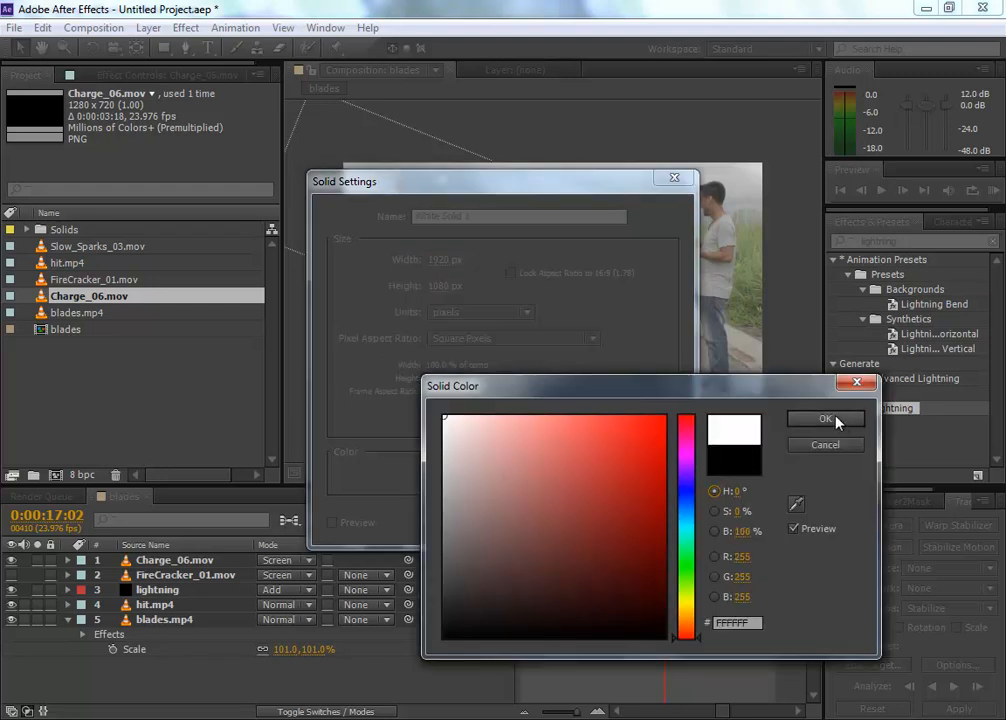
left_click(836, 420)
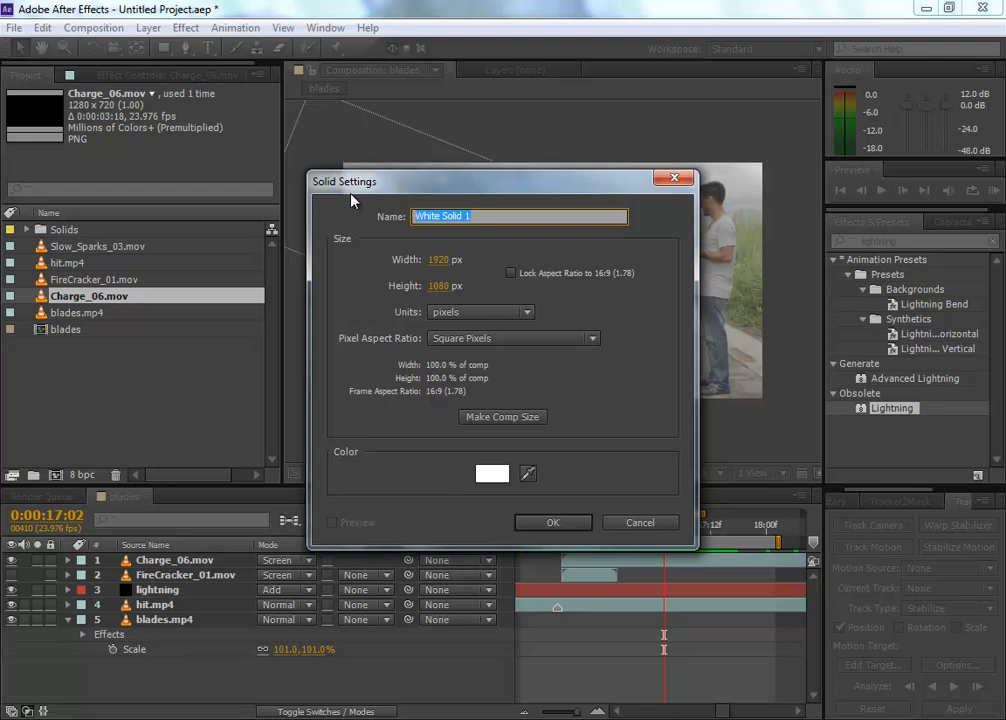
type("flash")
key("Return")
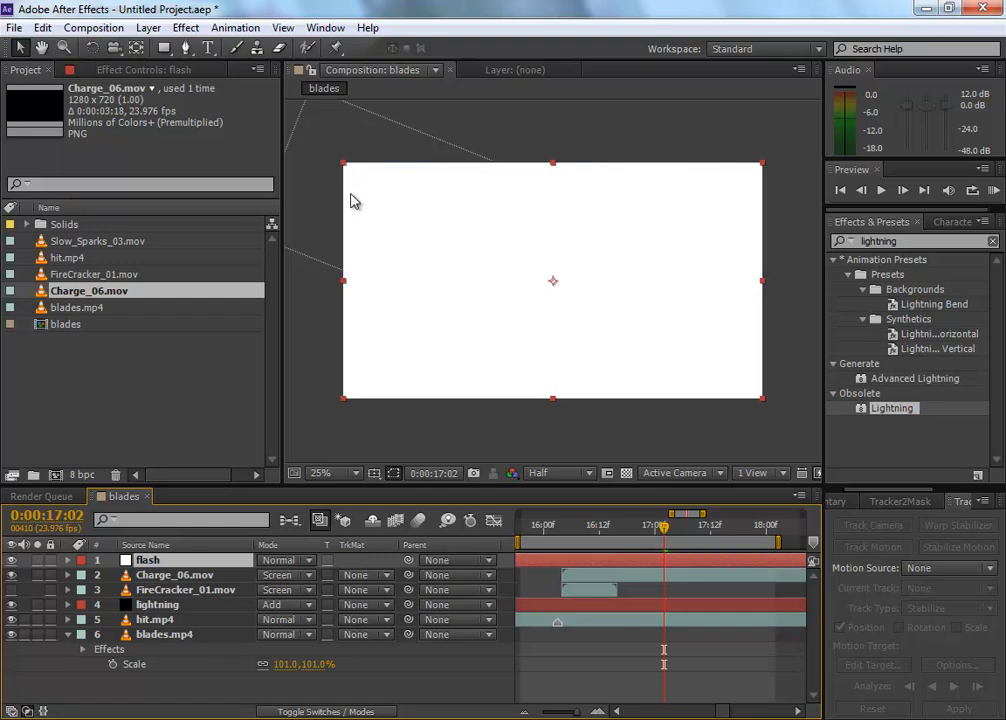
left_click(567, 537)
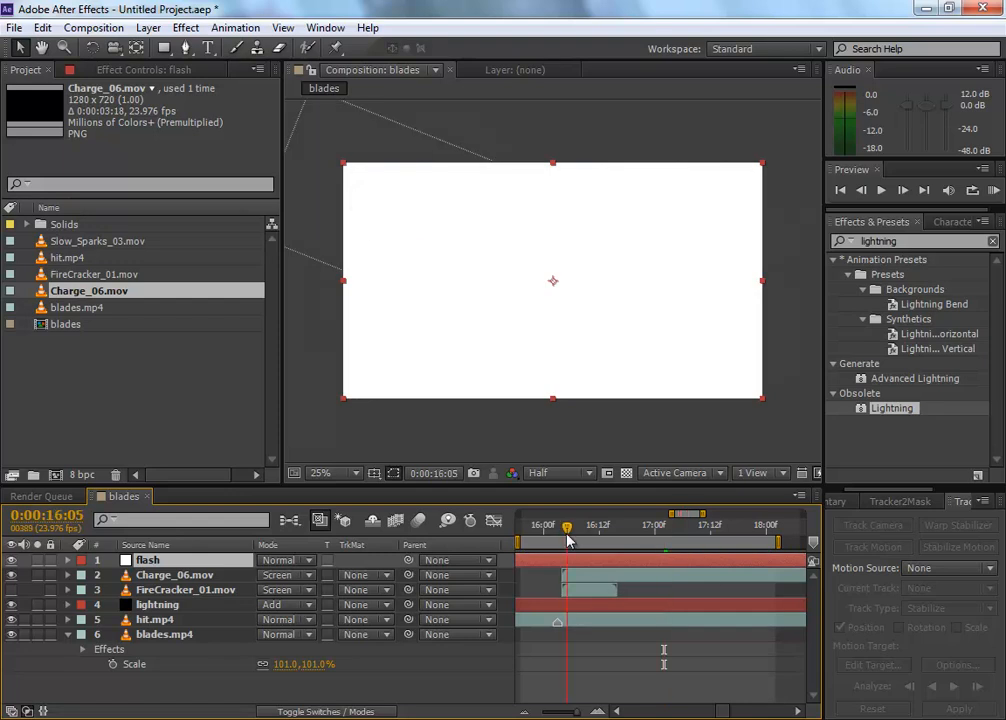
left_click_drag(567, 540, 562, 537)
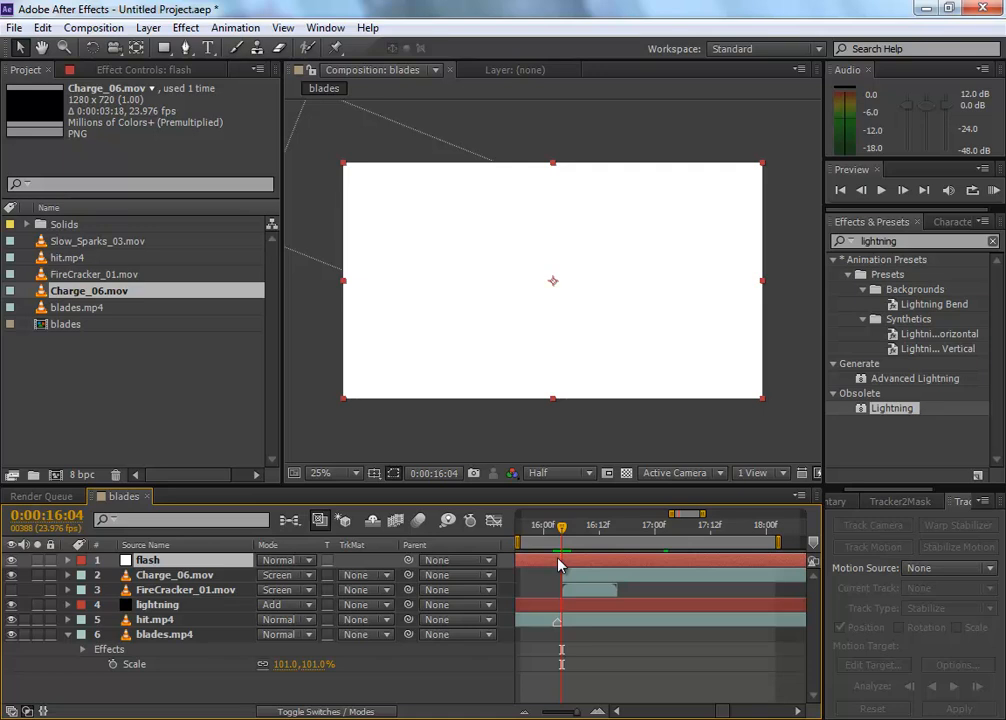
Step: Trim the flash layer so that it starts at 0:00:16:04 and ends at 0:00:16:13
key("alt+bracketleft")
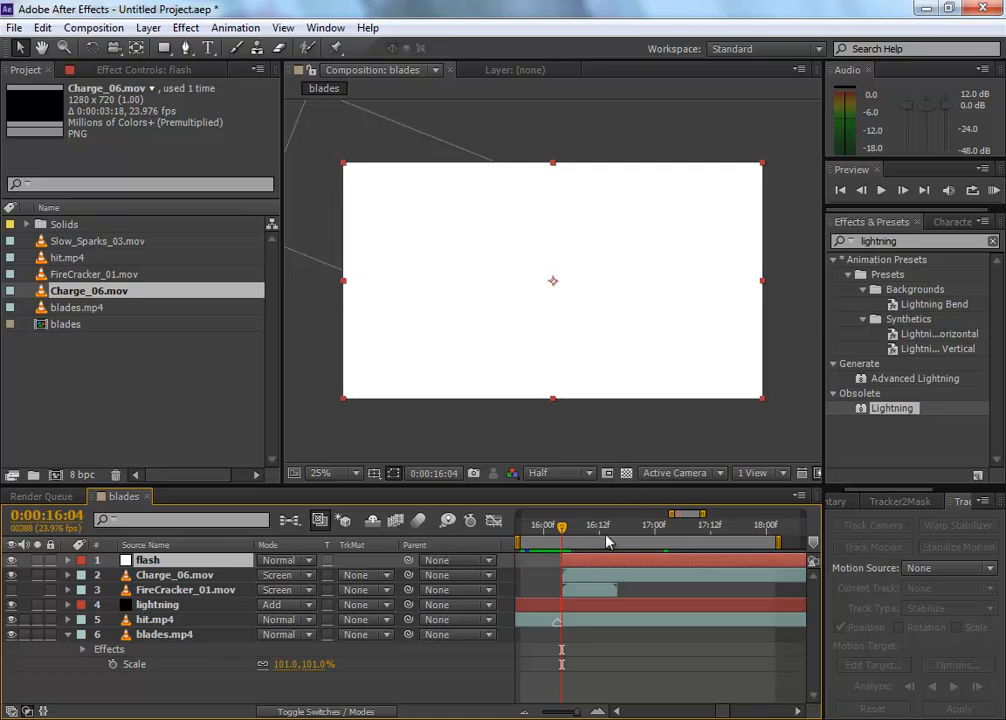
left_click_drag(567, 534, 600, 530)
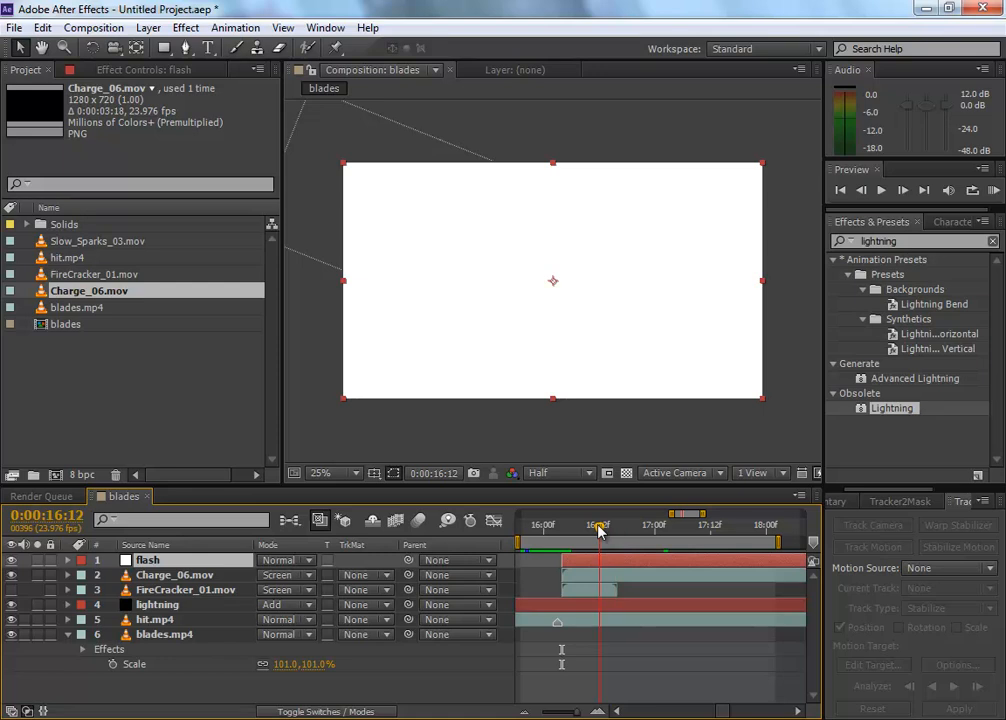
key("Page_Down")
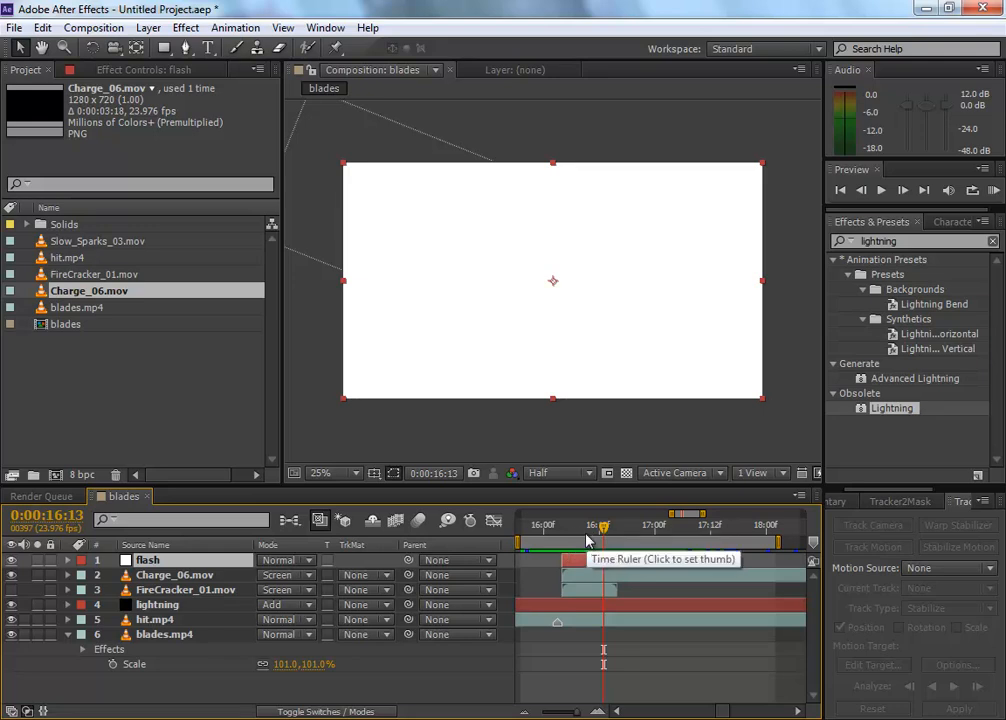
Step: Set the flash layer's blending mode to Overlay and draw a tall elliptical mask around the skater
left_click_drag(548, 540, 572, 526)
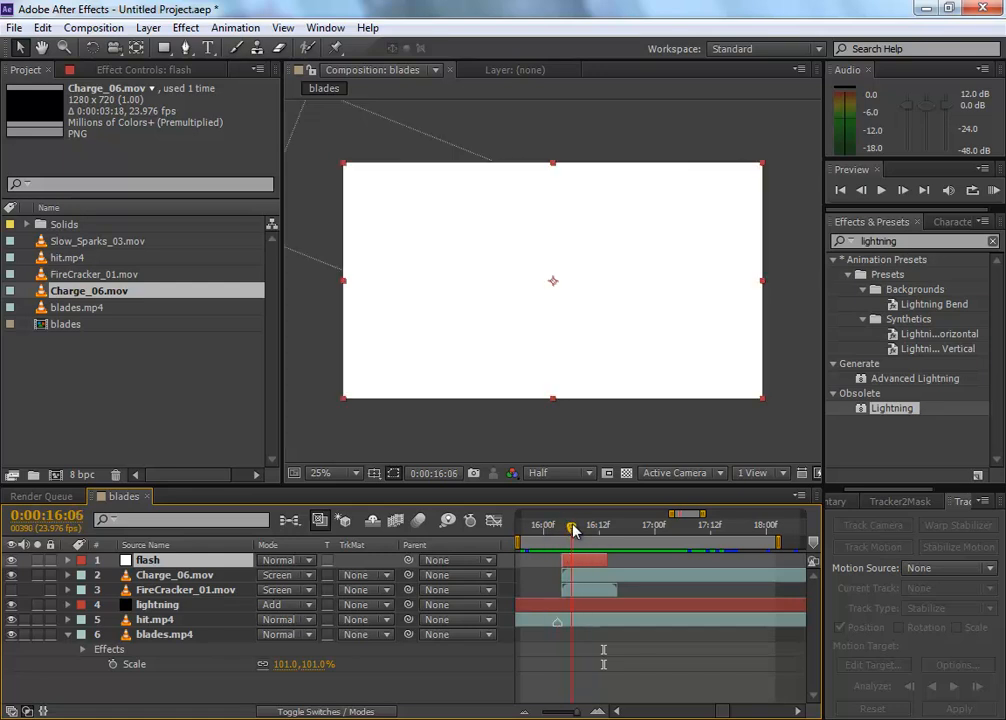
left_click(306, 561)
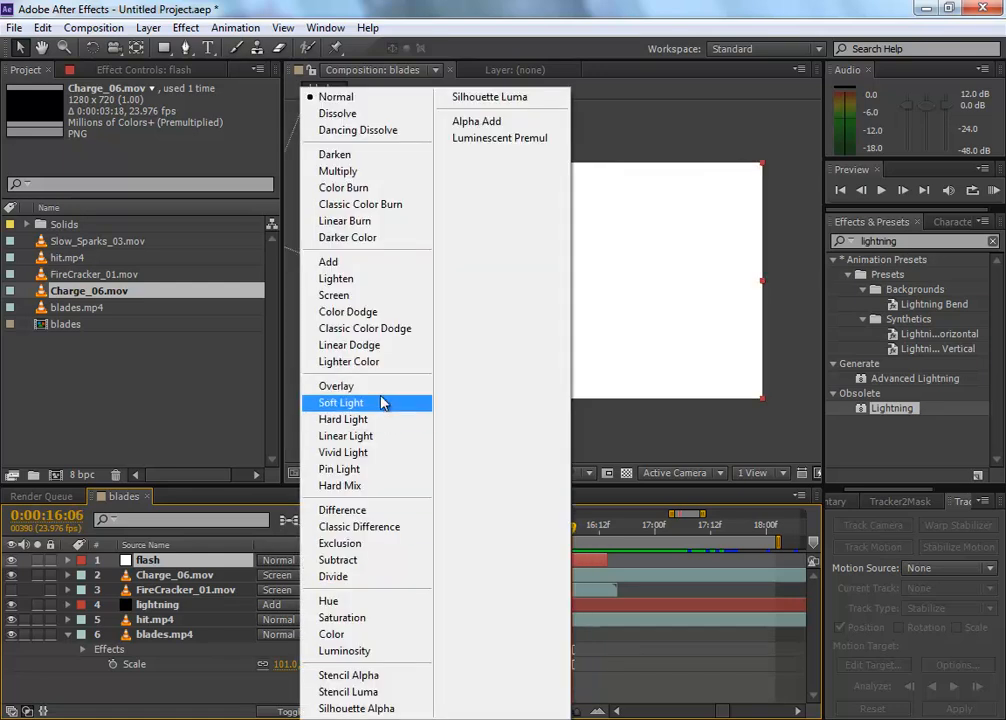
left_click(378, 387)
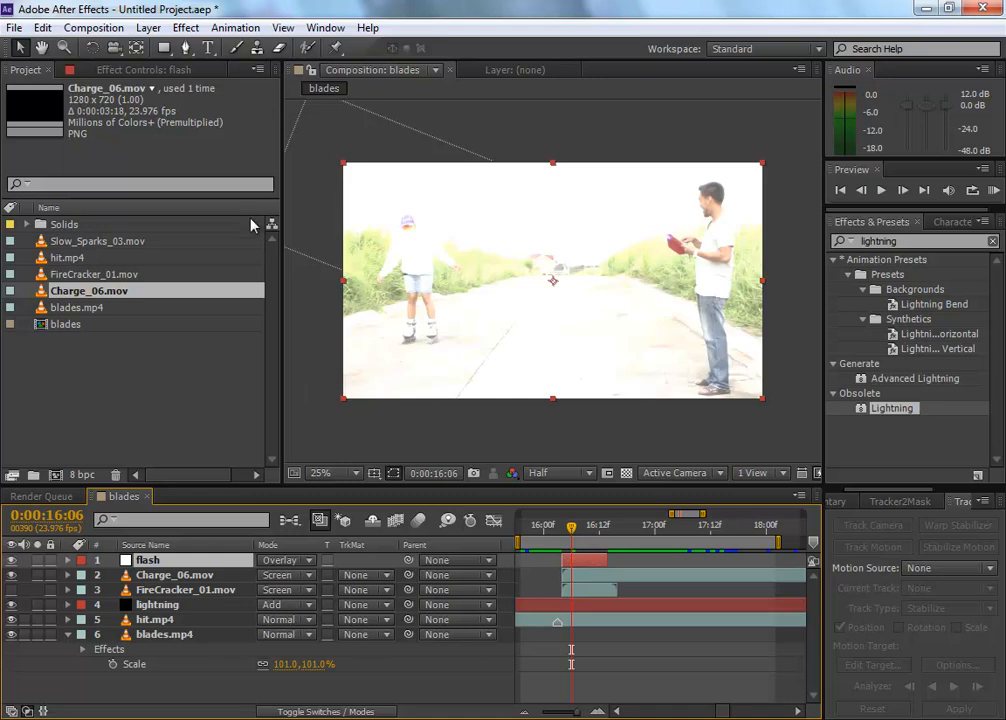
left_click_drag(164, 47, 240, 92)
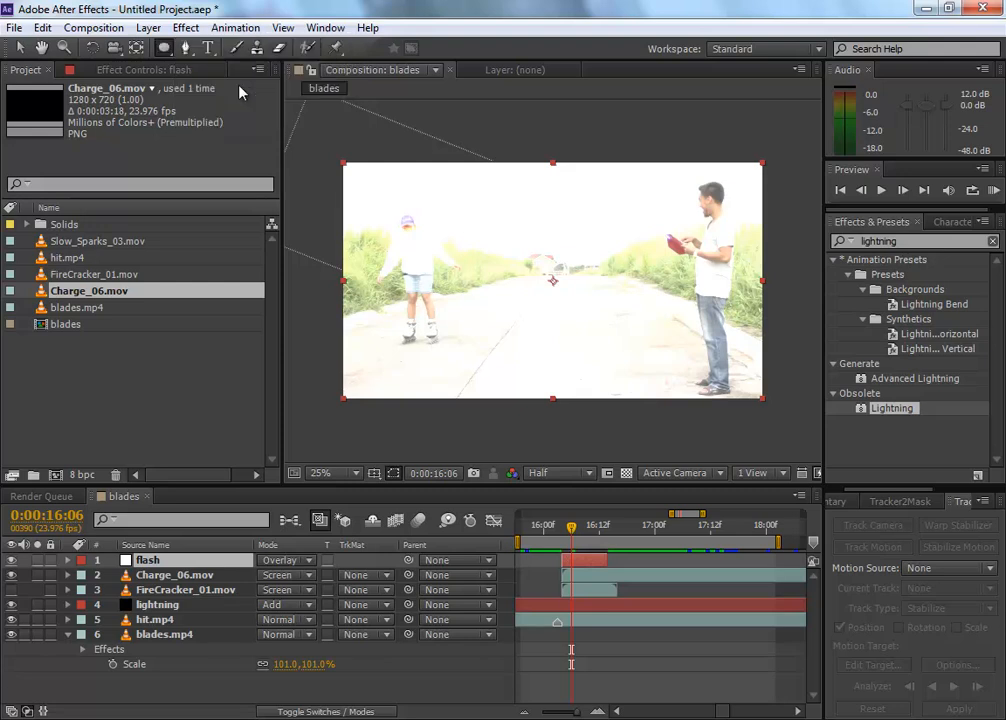
left_click_drag(361, 183, 475, 378)
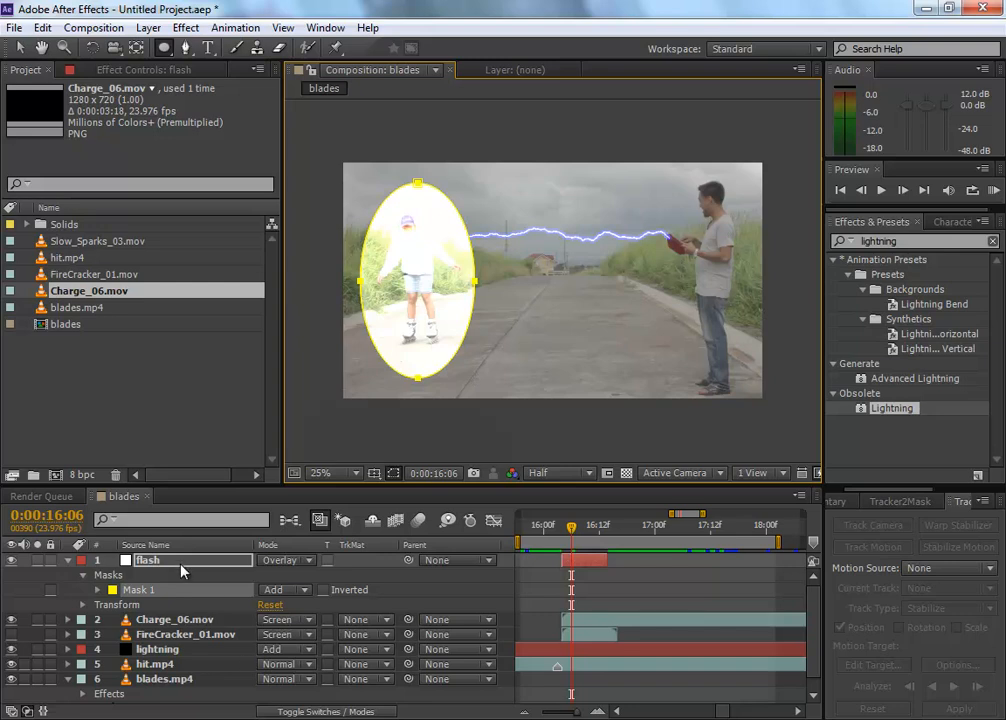
Step: Set the flash layer's mask feather to 535 pixels and its mask expansion to 71 pixels
left_click(120, 563)
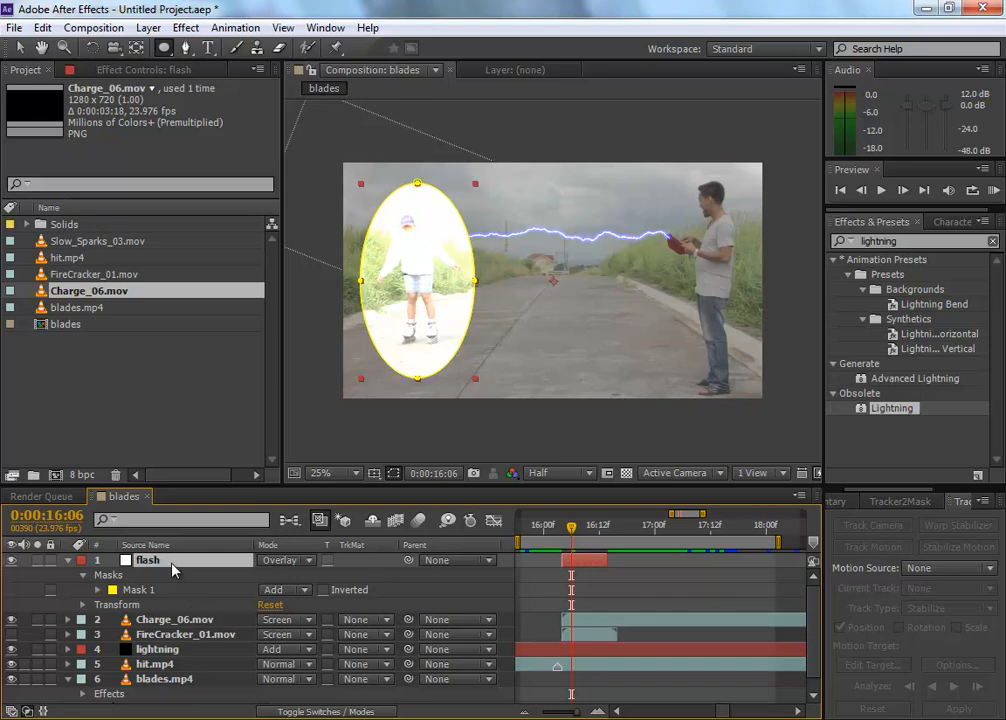
key("m")
key("m")
key("m")
key("m")
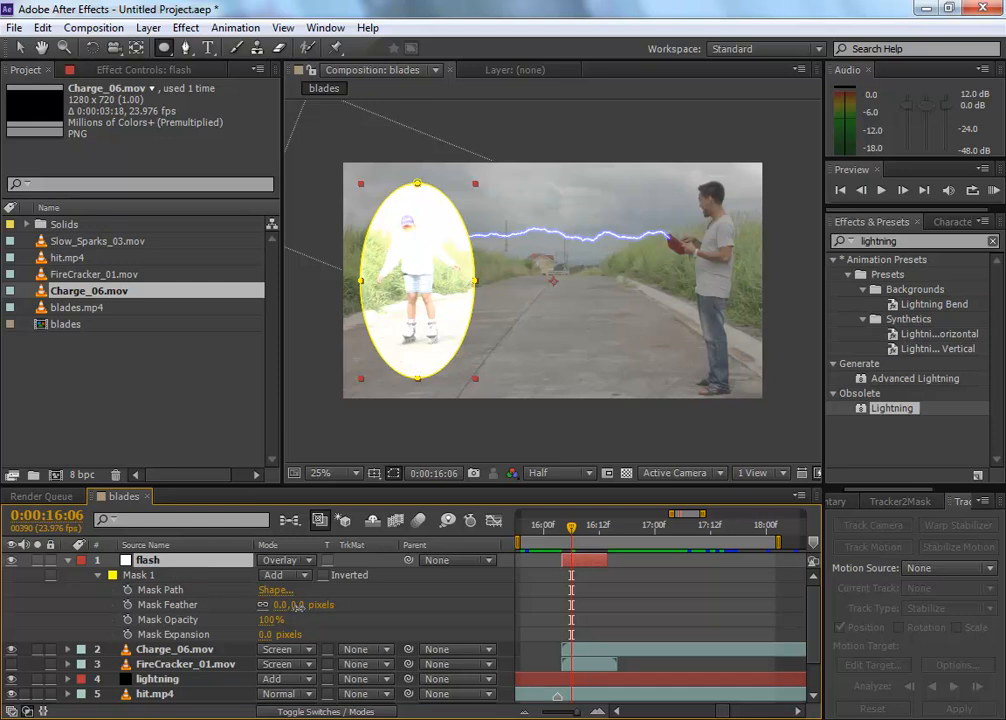
left_click(298, 605)
type("100")
key("Return")
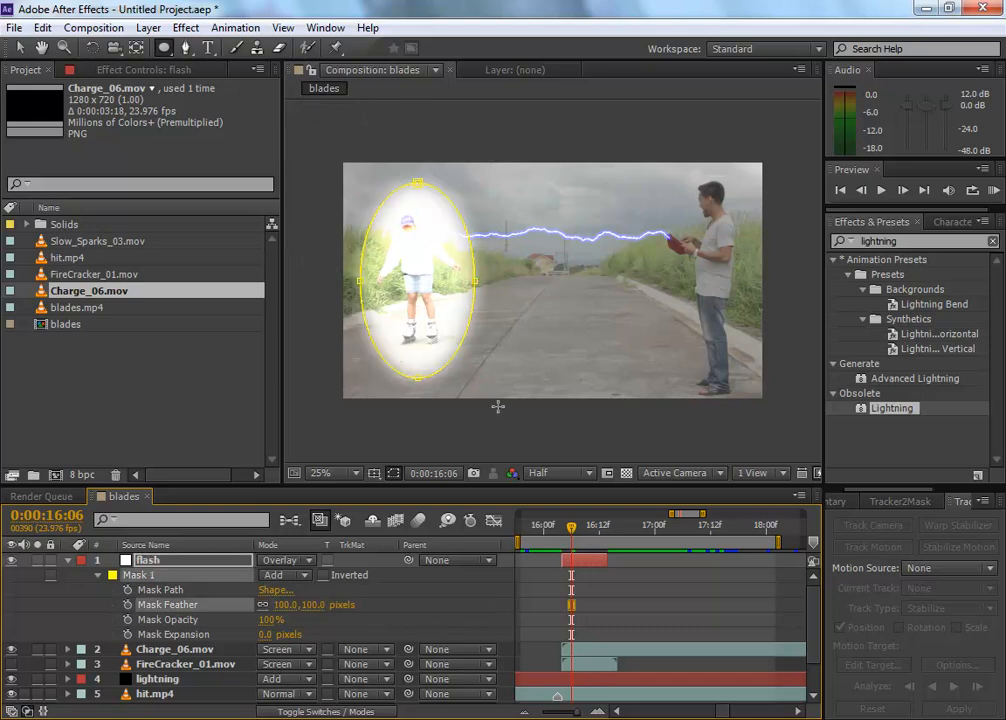
left_click_drag(338, 603, 458, 598)
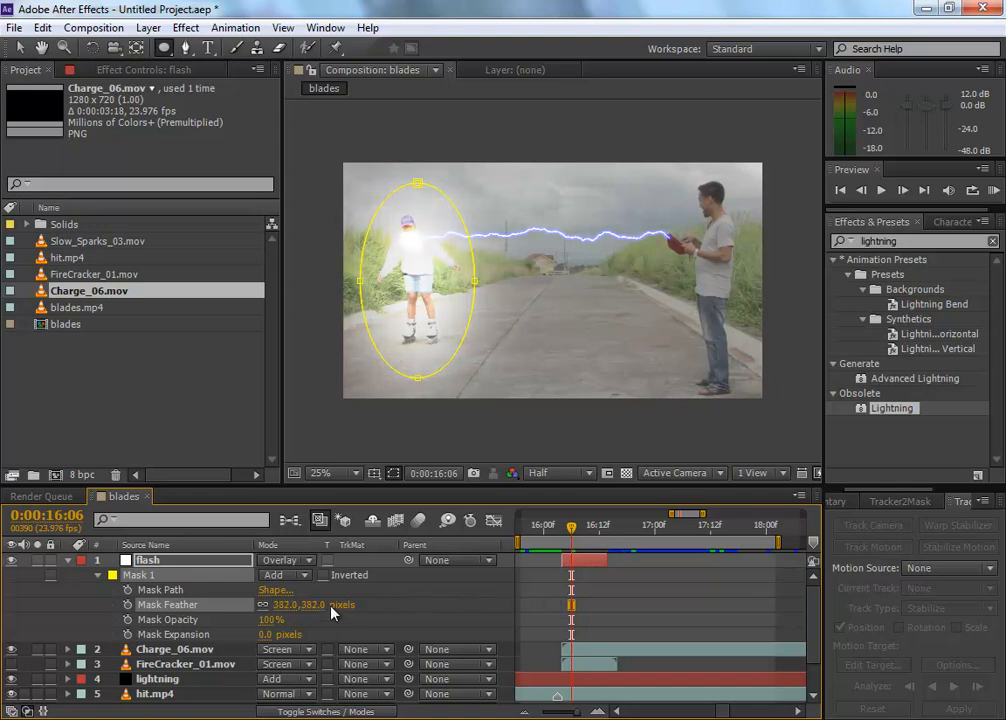
mouse_move(268, 636)
left_mouse_down()
mouse_move(311, 628)
mouse_move(323, 605)
mouse_move(506, 597)
left_mouse_up()
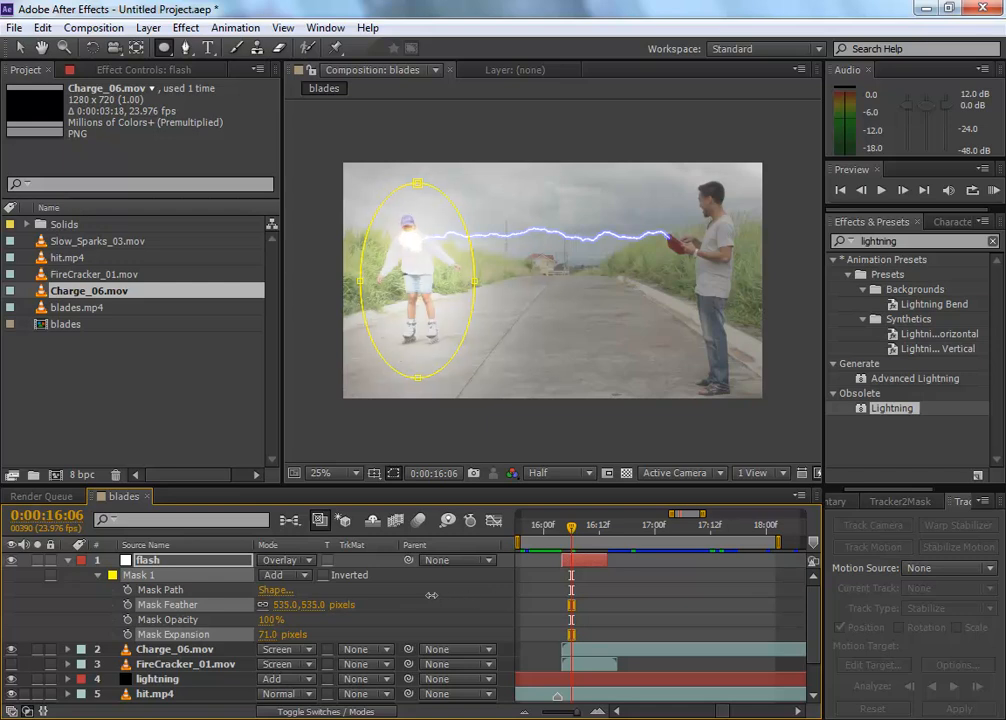
left_click_drag(431, 595, 431, 596)
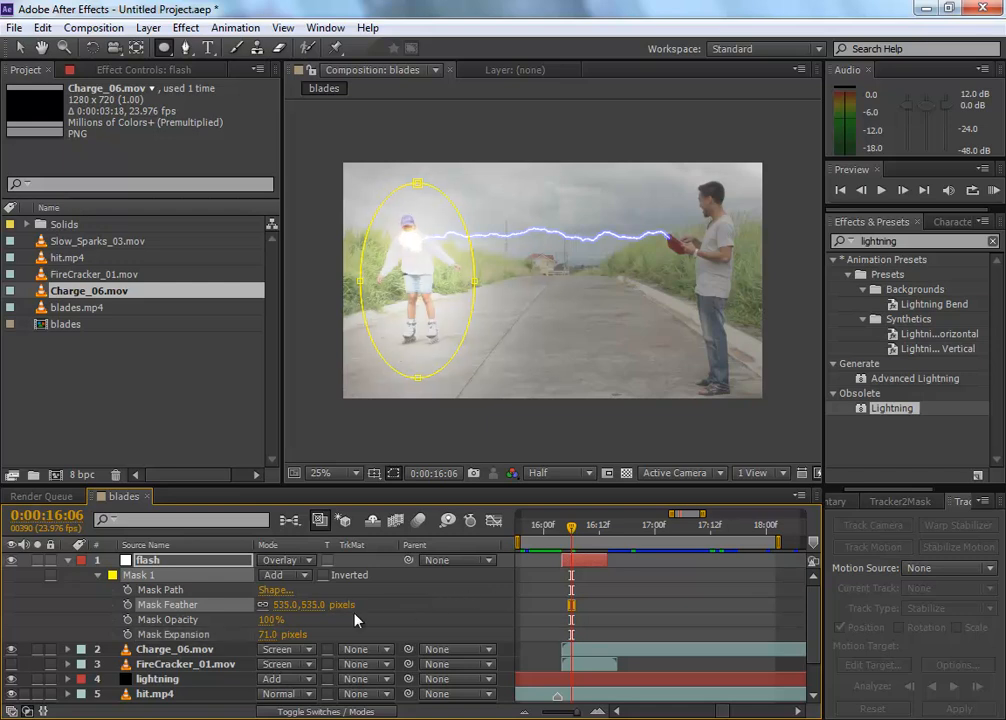
left_click(200, 566)
left_click(68, 560)
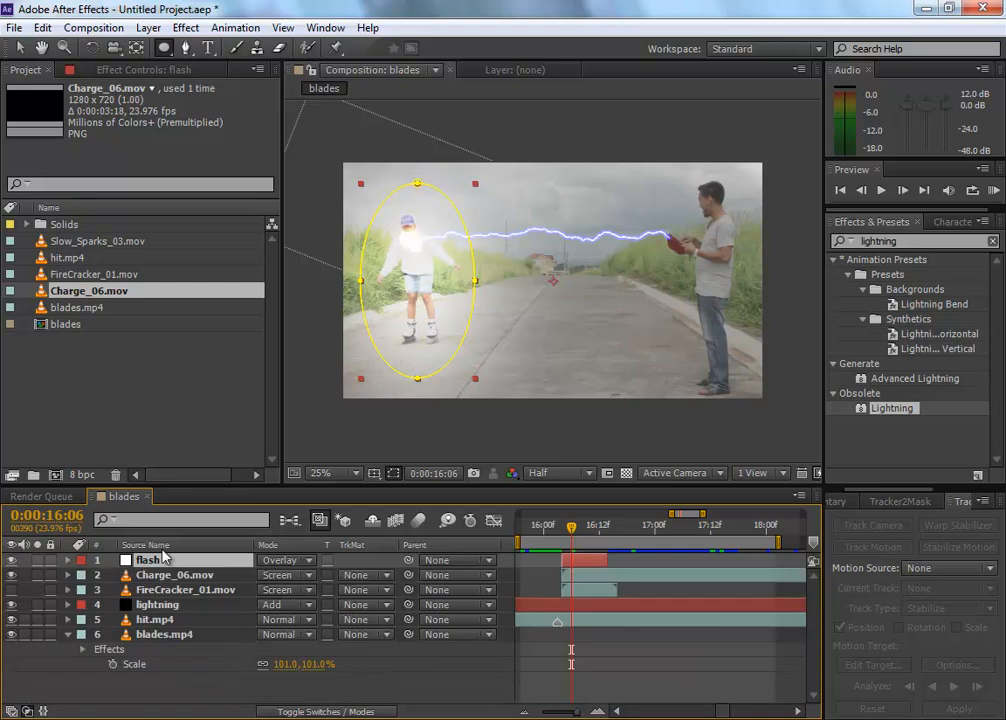
Step: Check the flash across the strike frames and display the flash layer's opacity at 0:00:16:08
left_click(546, 634)
left_click_drag(563, 537, 687, 514)
key("Page_Up")
key("Page_Up")
key("Page_Up")
mouse_move(586, 532)
left_mouse_down()
mouse_move(607, 535)
mouse_move(582, 537)
left_mouse_up()
left_click(213, 560)
key("t")
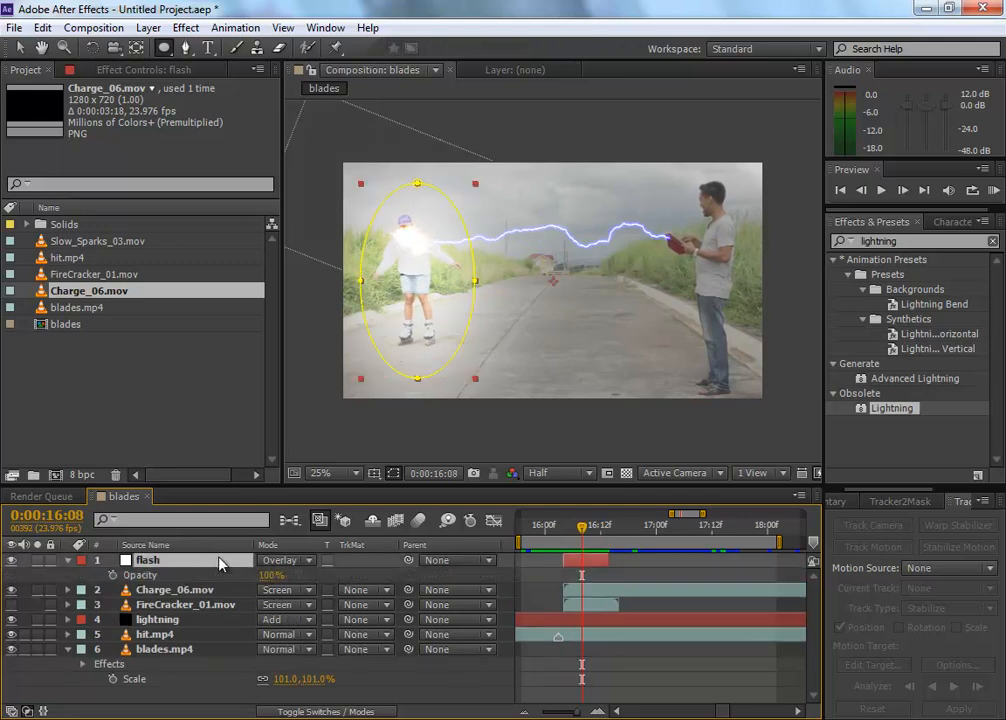
left_click_drag(270, 584, 505, 597)
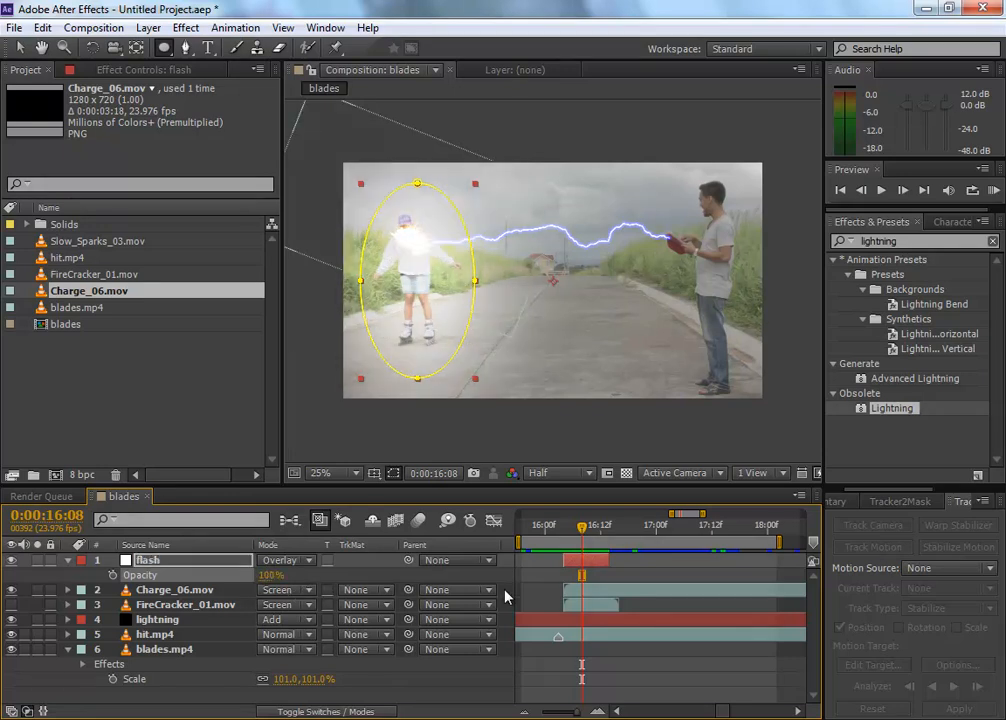
Step: Add the expression wiggle(50,90) to the flash layer's opacity so that the flash flickers
left_click(113, 576, "alt")
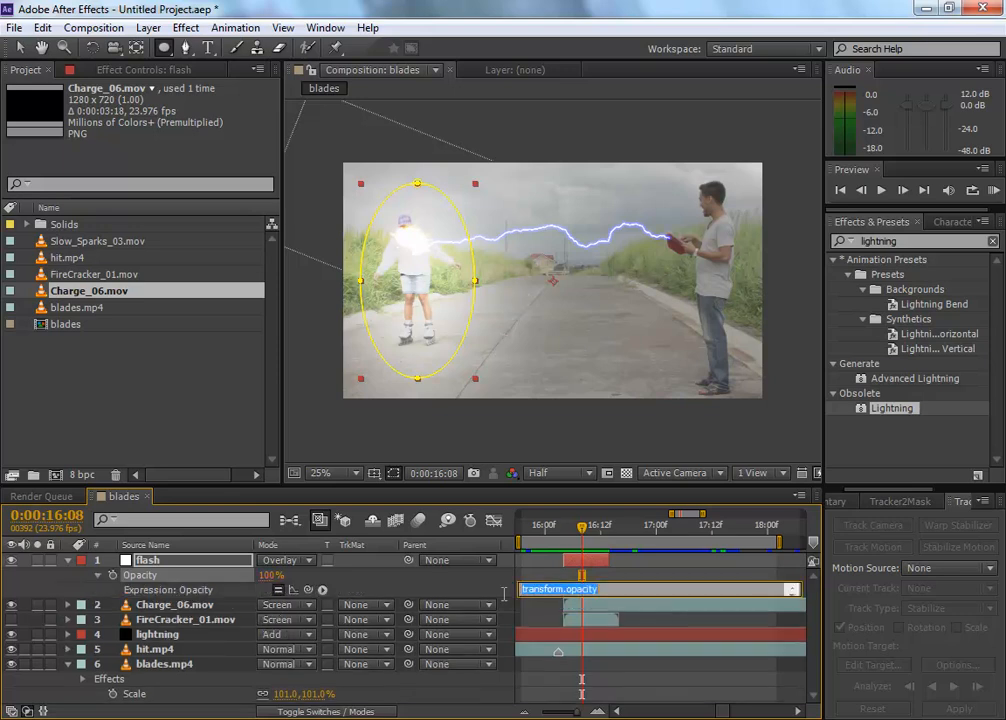
left_click(637, 591)
key("BackSpace")
type("wiggl")
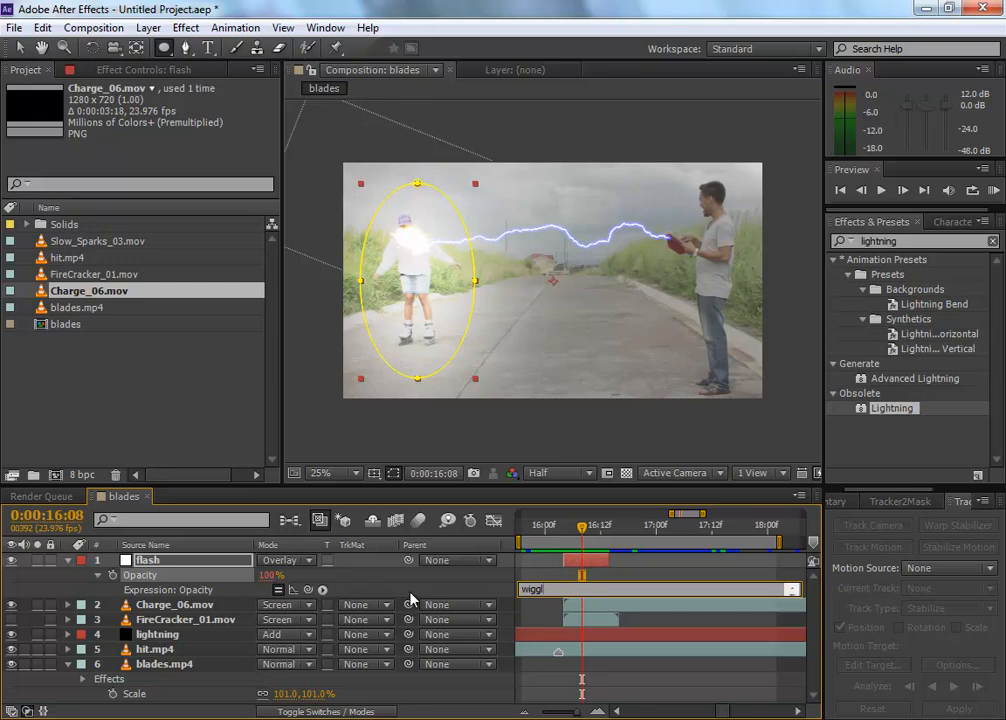
type("e(")
type("50")
type(",")
type(" 1")
type("0")
key("BackSpace")
key("BackSpace")
type("90")
left_click(573, 432)
key("ctrl+z")
left_click(15, 50)
mouse_move(582, 525)
left_mouse_down()
mouse_move(567, 525)
mouse_move(581, 525)
left_mouse_up()
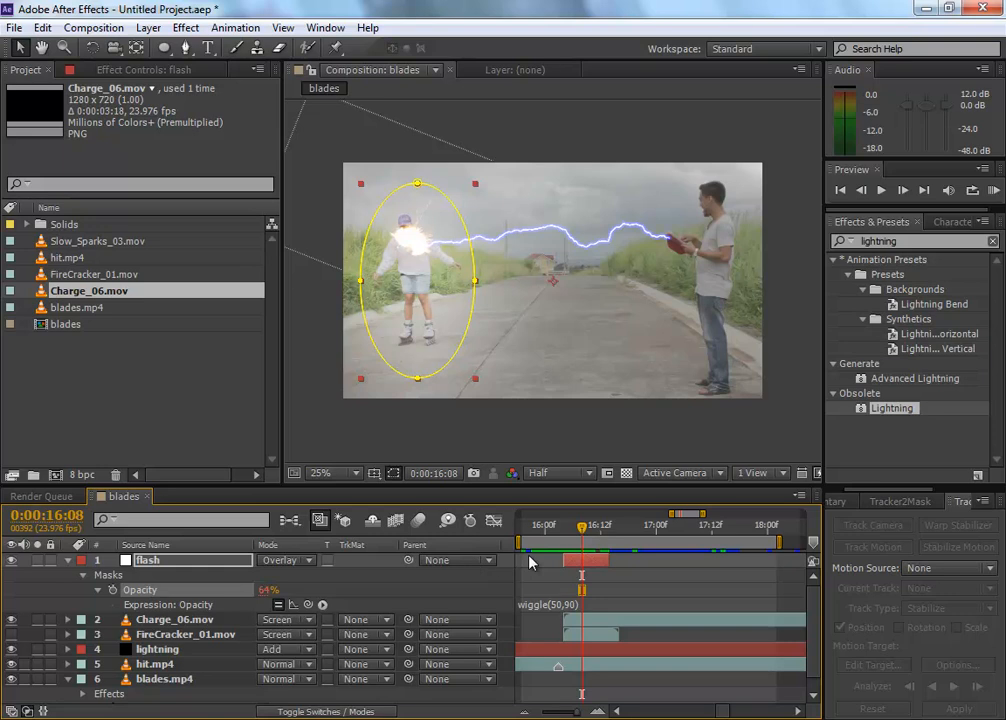
Step: Set a mask path keyframe for the flash layer's mask at 0:00:16:04
left_click(578, 530)
mouse_move(579, 533)
left_mouse_down()
mouse_move(608, 531)
mouse_move(548, 529)
mouse_move(636, 529)
mouse_move(561, 530)
left_mouse_up()
left_click(218, 566)
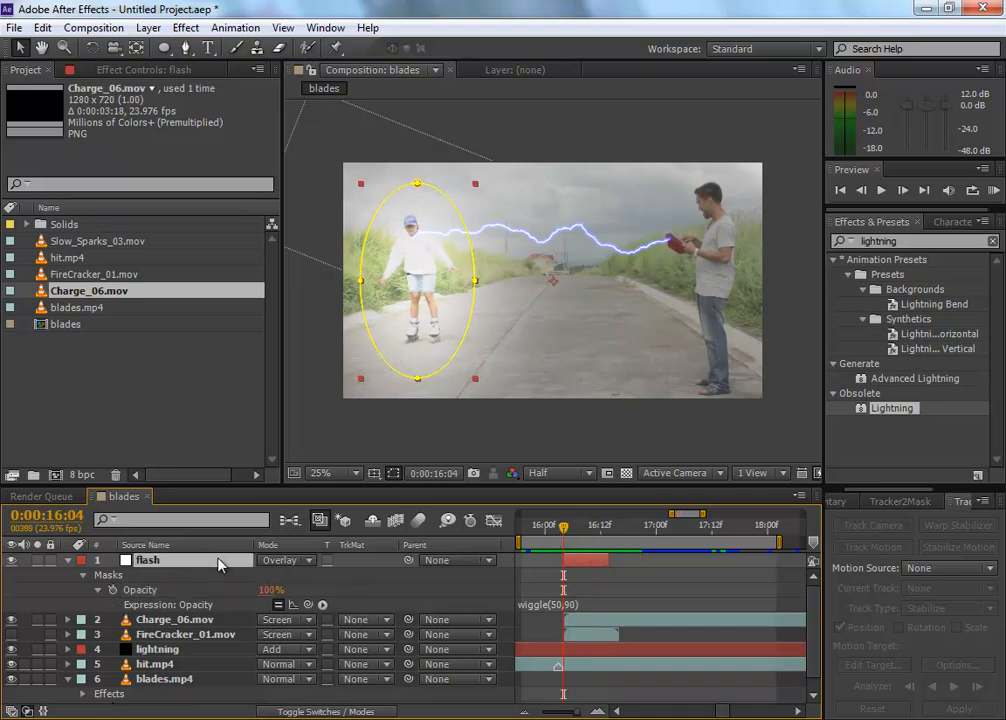
key("u")
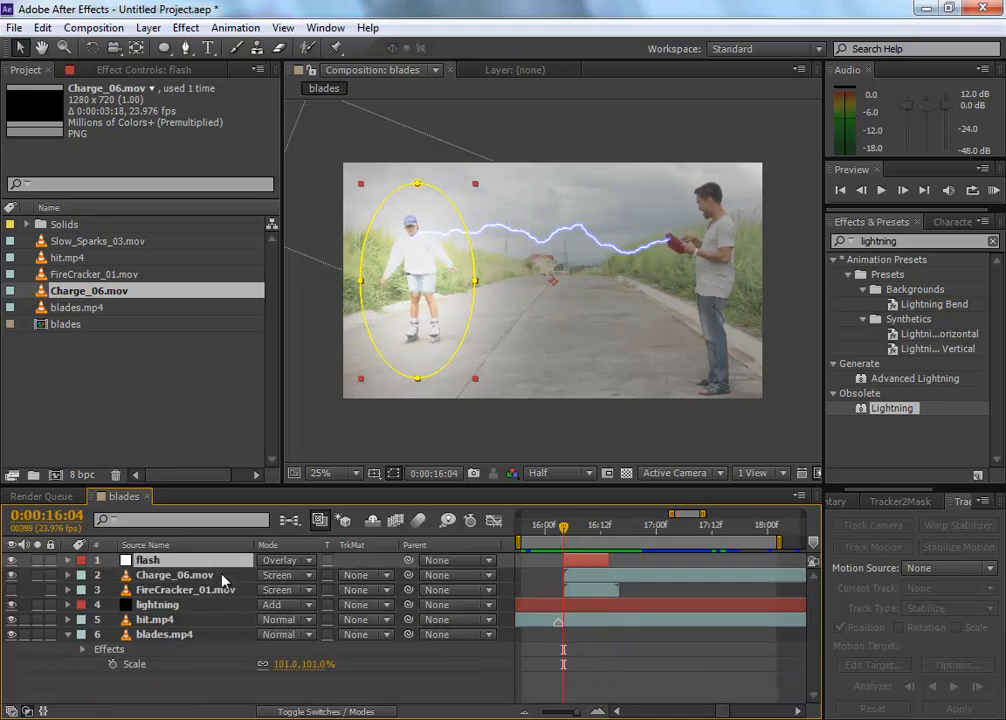
key("m")
key("m")
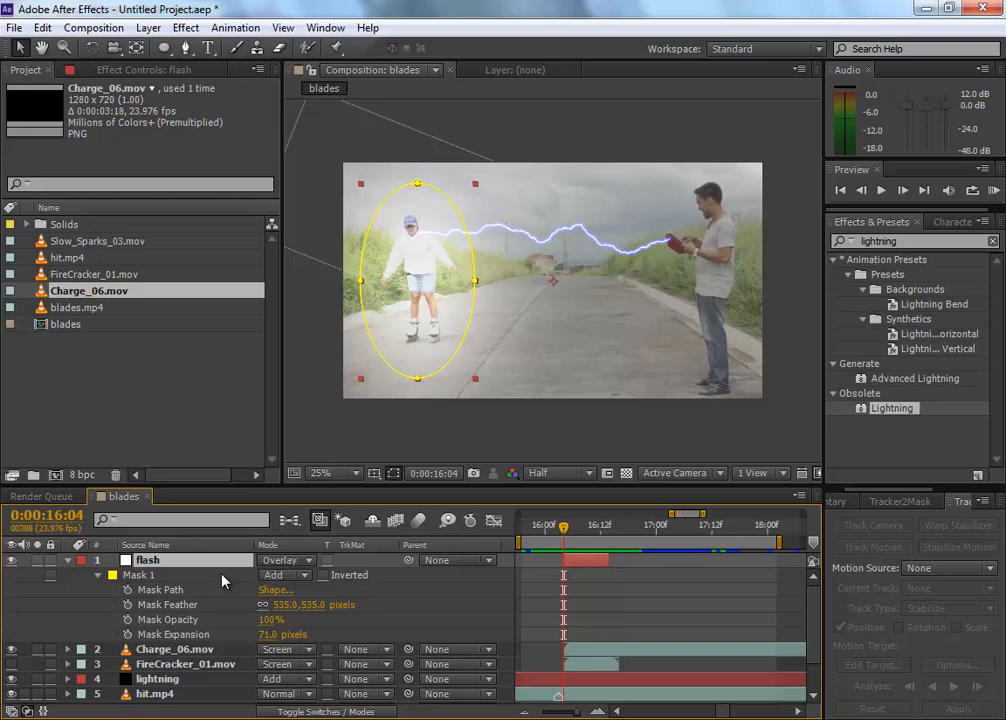
left_click(128, 591)
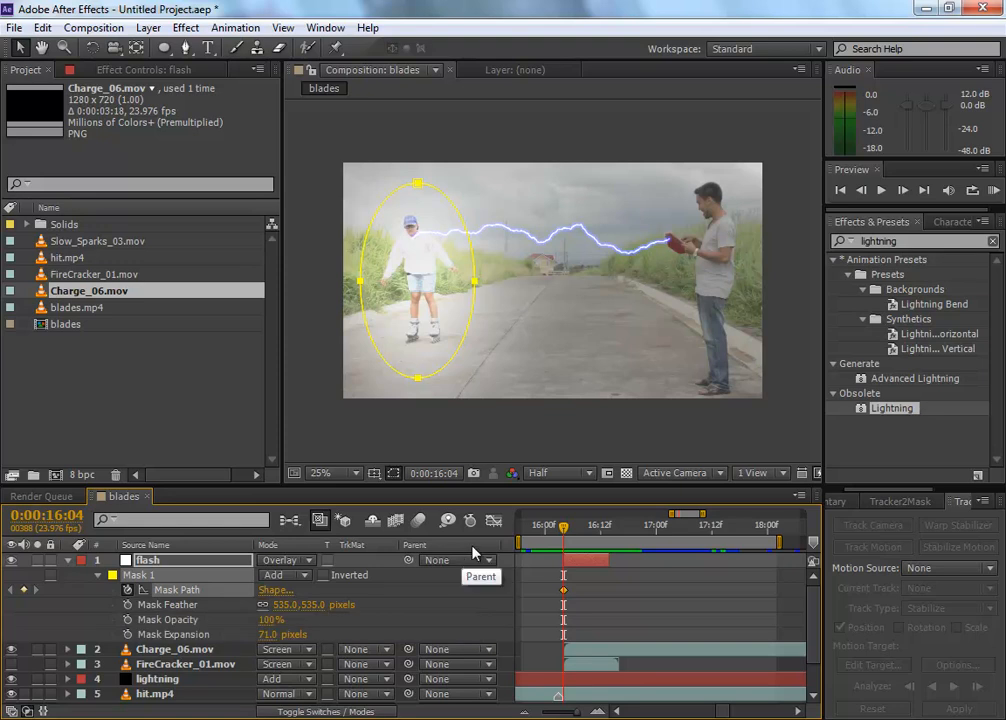
Step: Move the elliptical flash mask to follow the skater at 0:00:16:13, keyframing its path
left_click_drag(563, 527, 612, 537)
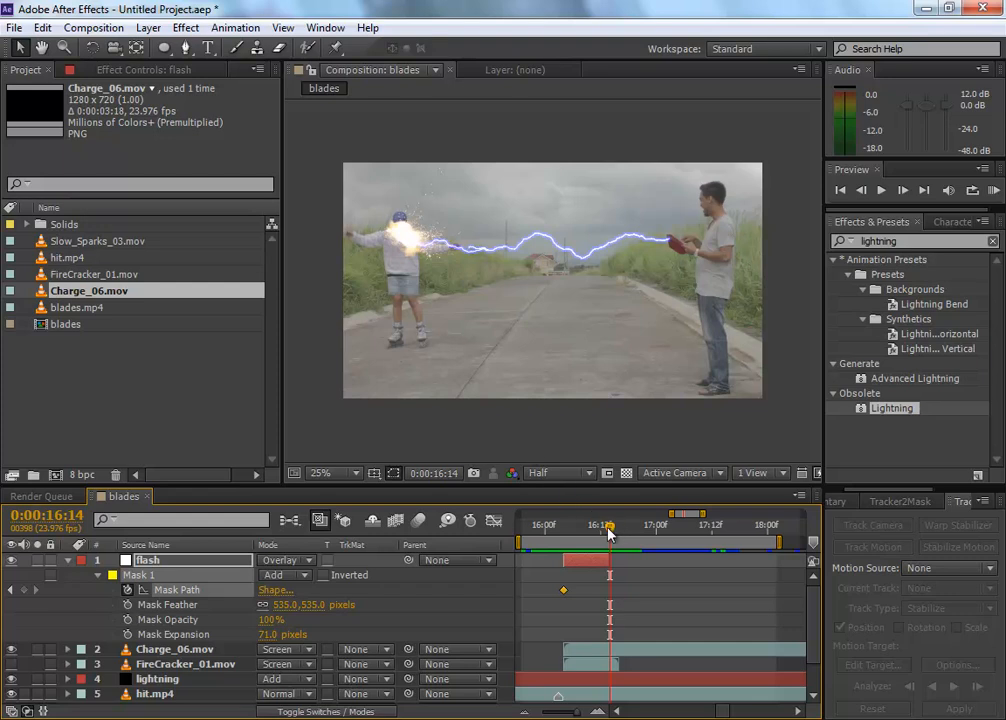
left_click_drag(609, 535, 605, 535)
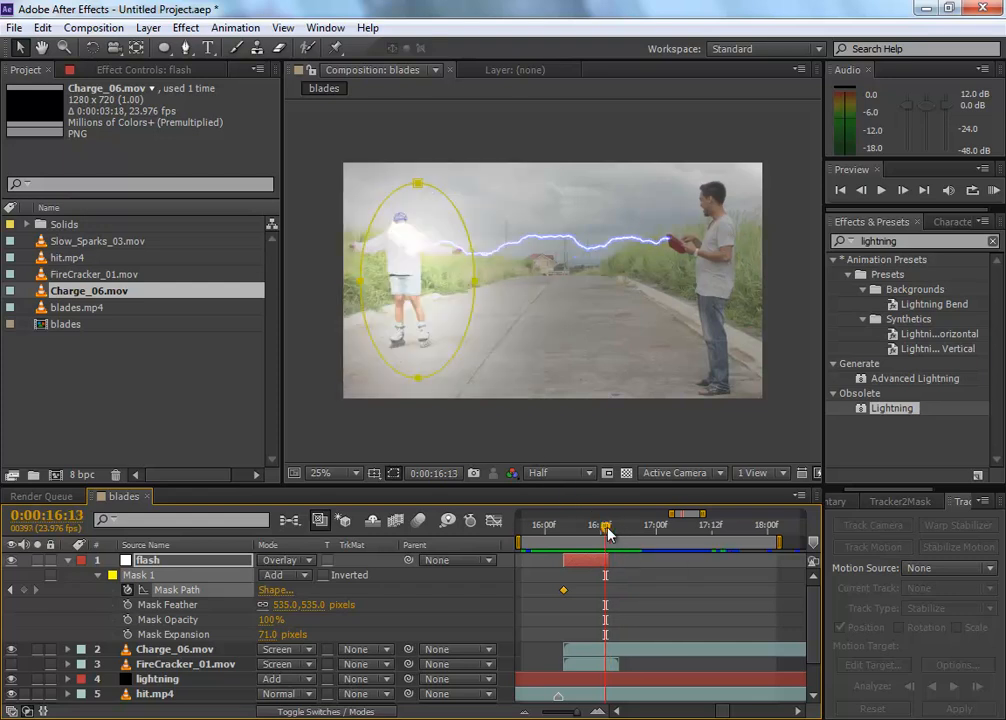
double_click(399, 188)
left_click_drag(419, 235, 407, 242)
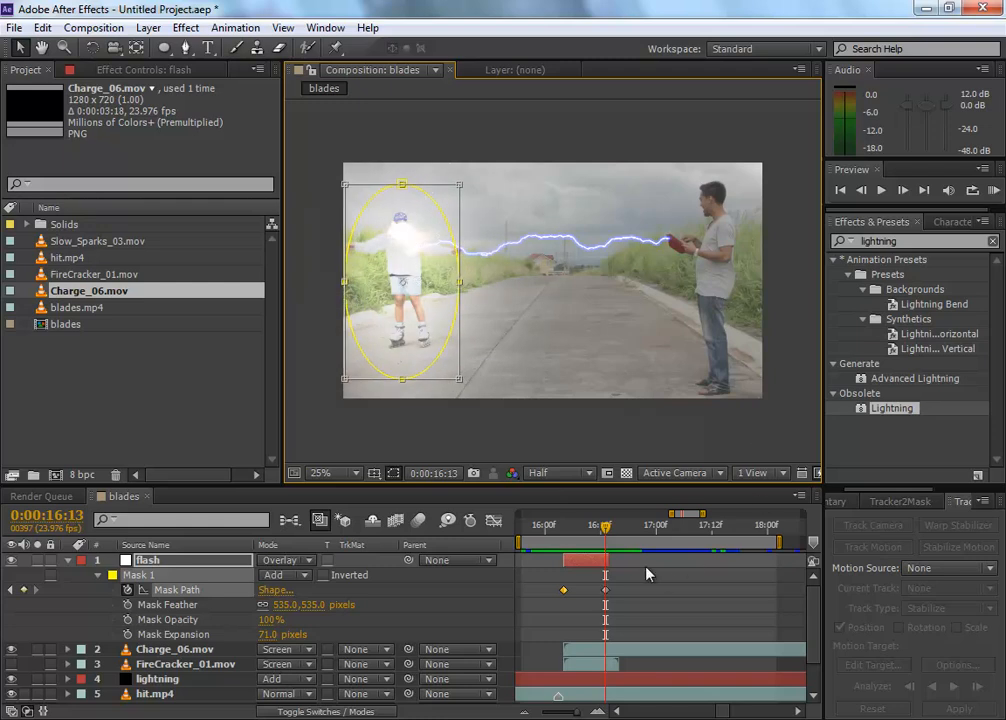
Step: Extend the flash layer's end to 0:00:16:17 and move its second mask path keyframe to that time
left_click_drag(603, 531, 624, 519)
left_click_drag(608, 561, 622, 591)
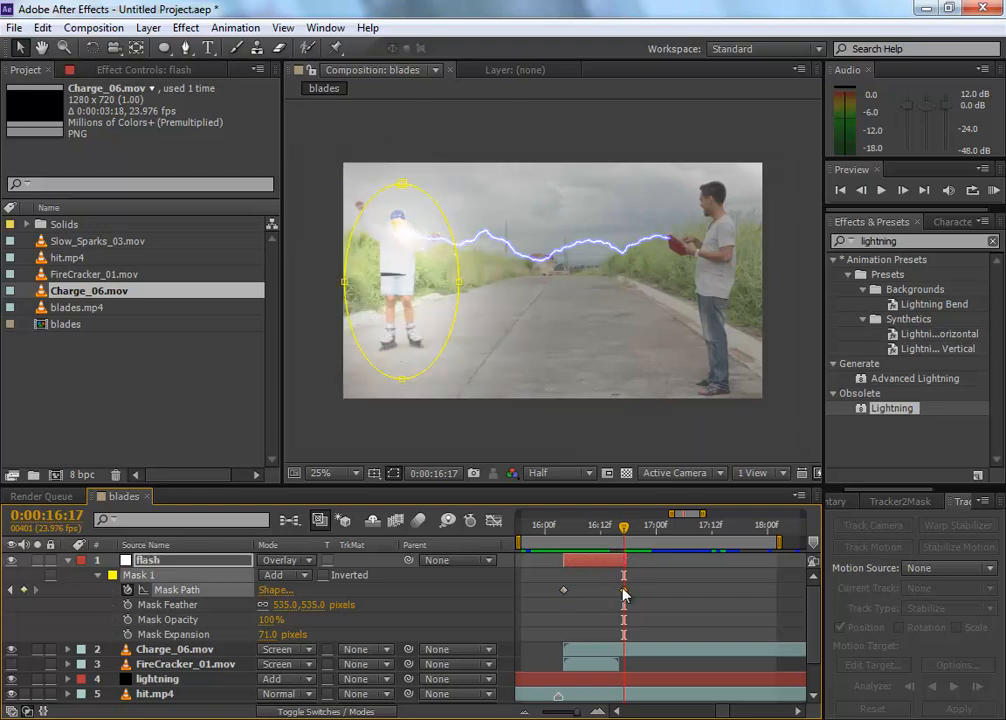
left_click_drag(624, 525, 601, 525)
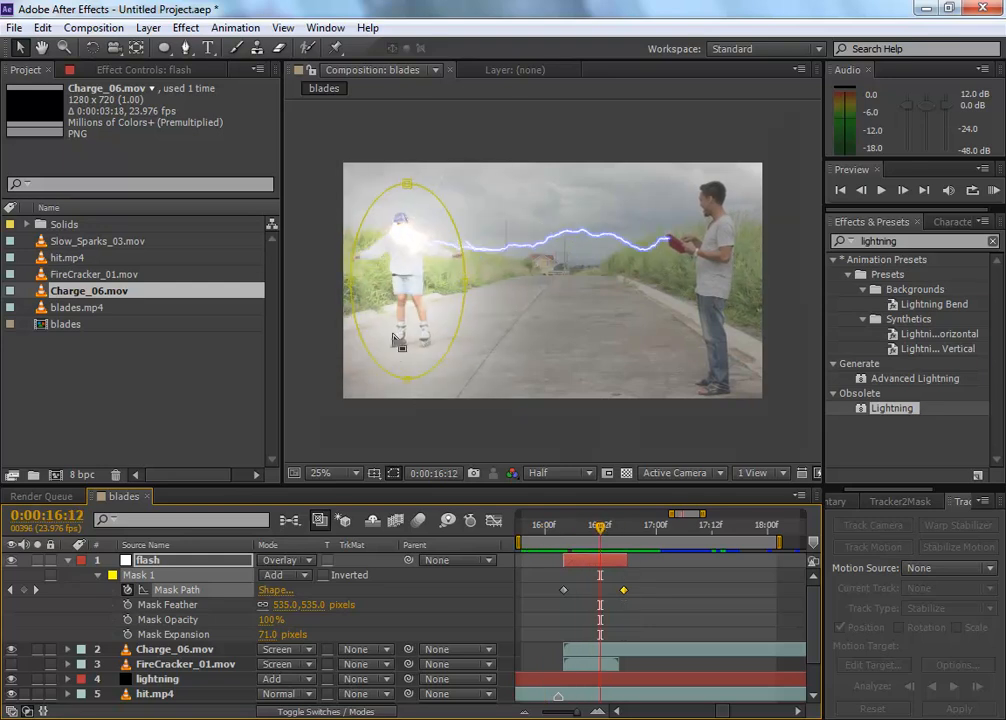
Step: Reduce the flash layer's mask opacity to 84% and preview the strike from 0:00:16:02
left_click(183, 563)
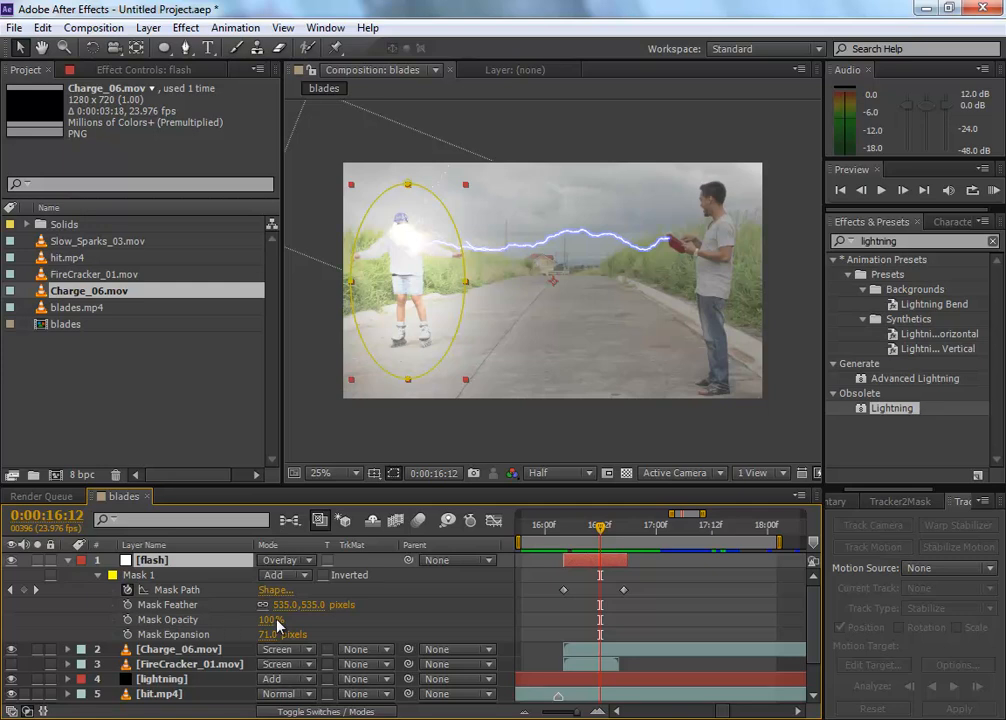
left_click_drag(270, 620, 317, 604)
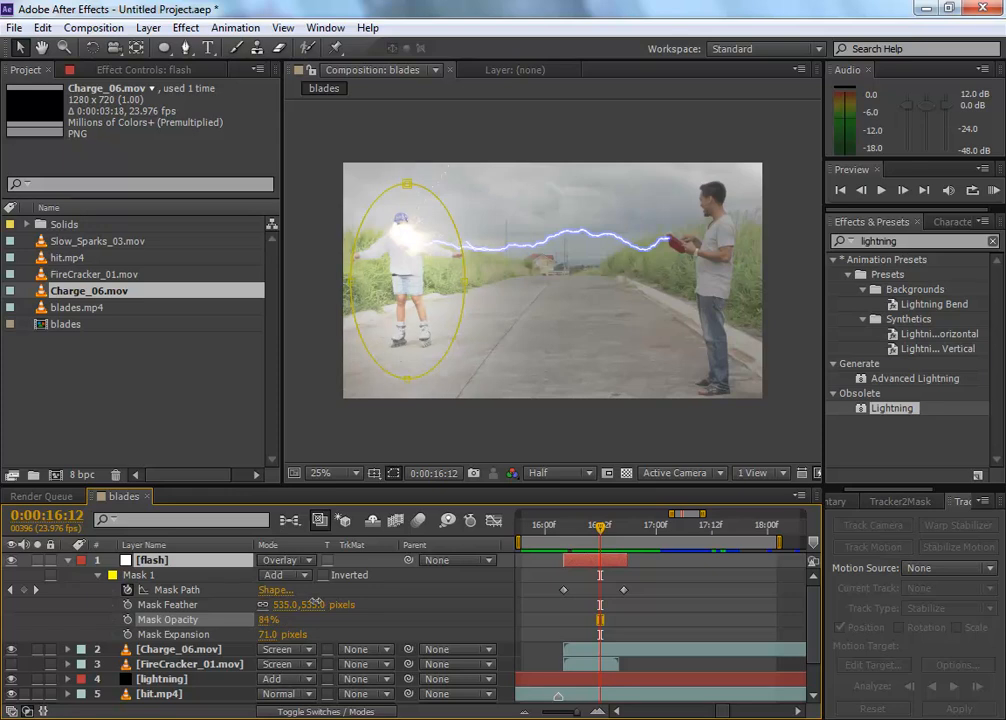
left_click(555, 528)
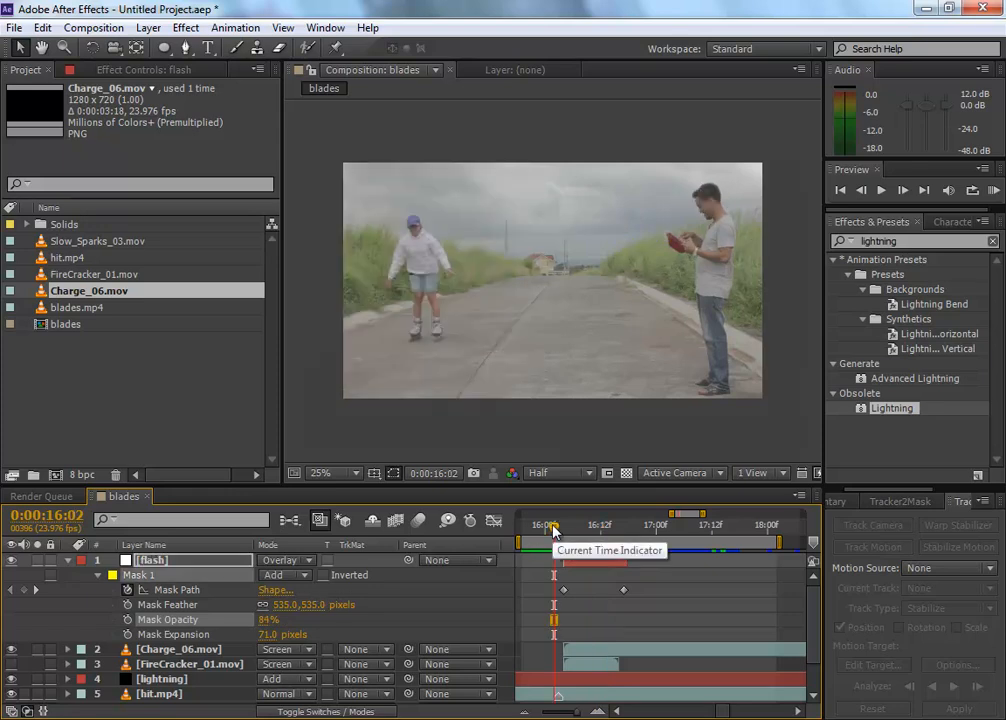
key("space")
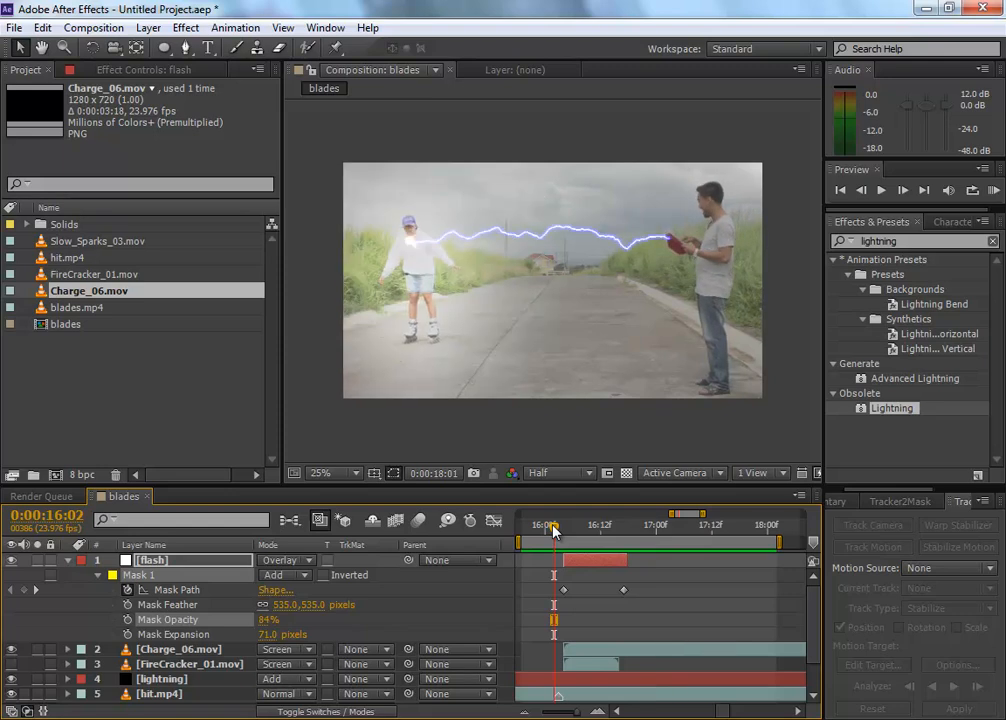
key("space")
Step: Set the flash layer's mask opacity to 50%
left_click(268, 619)
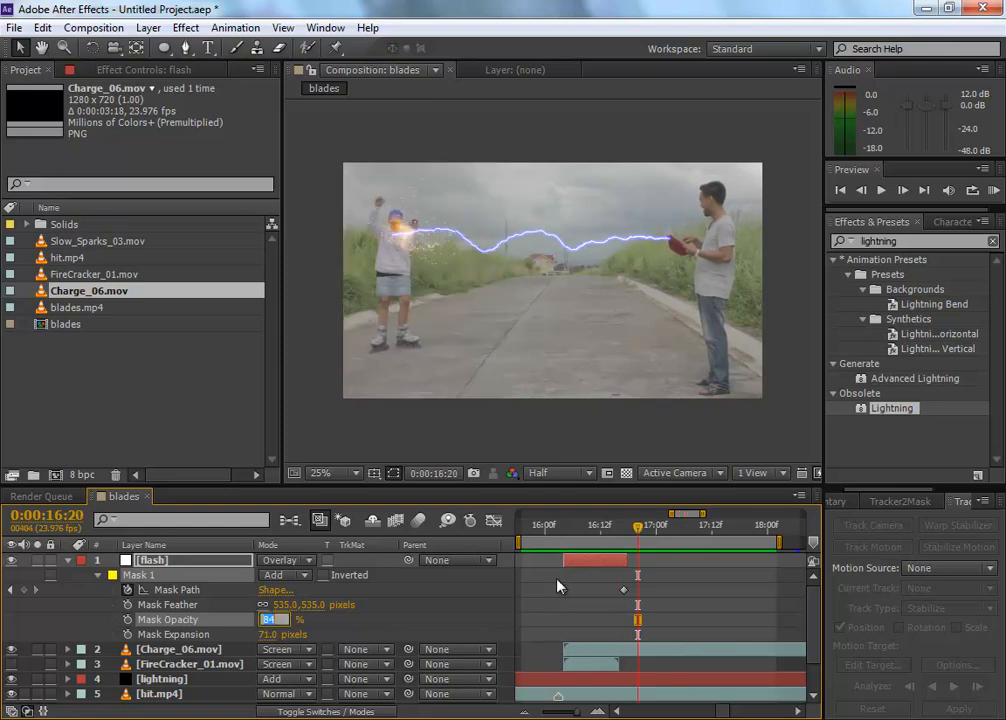
type("50")
key("Return")
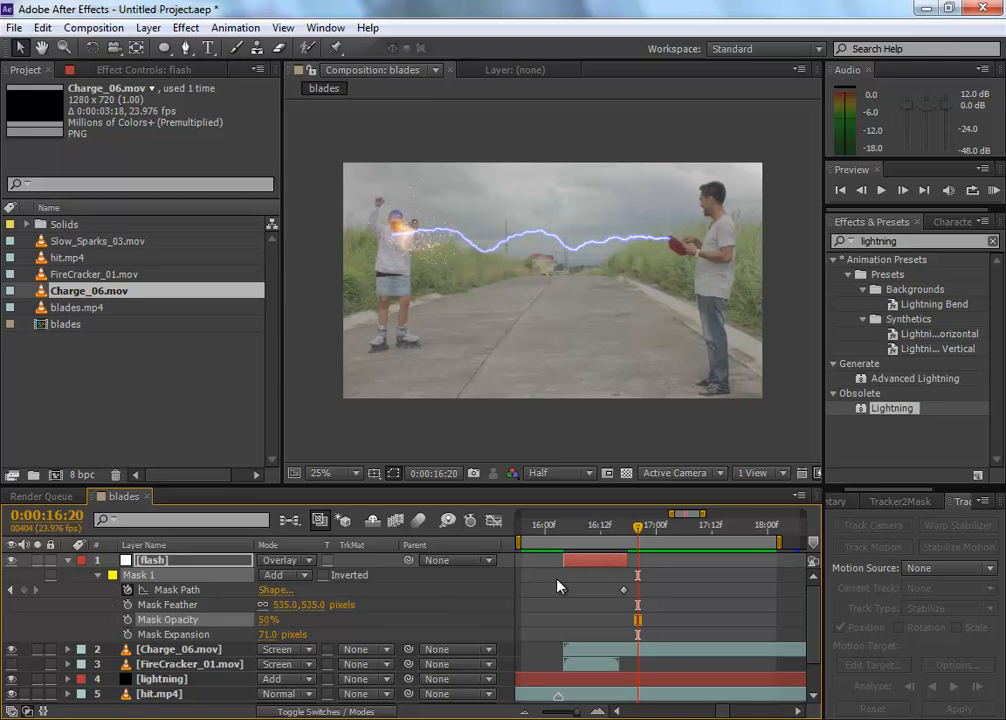
Step: Turn the FireCracker_01.mov layer's visibility on and preview the strike from 0:00:16:04
key("space")
left_click_drag(577, 531, 564, 532)
left_click(587, 672)
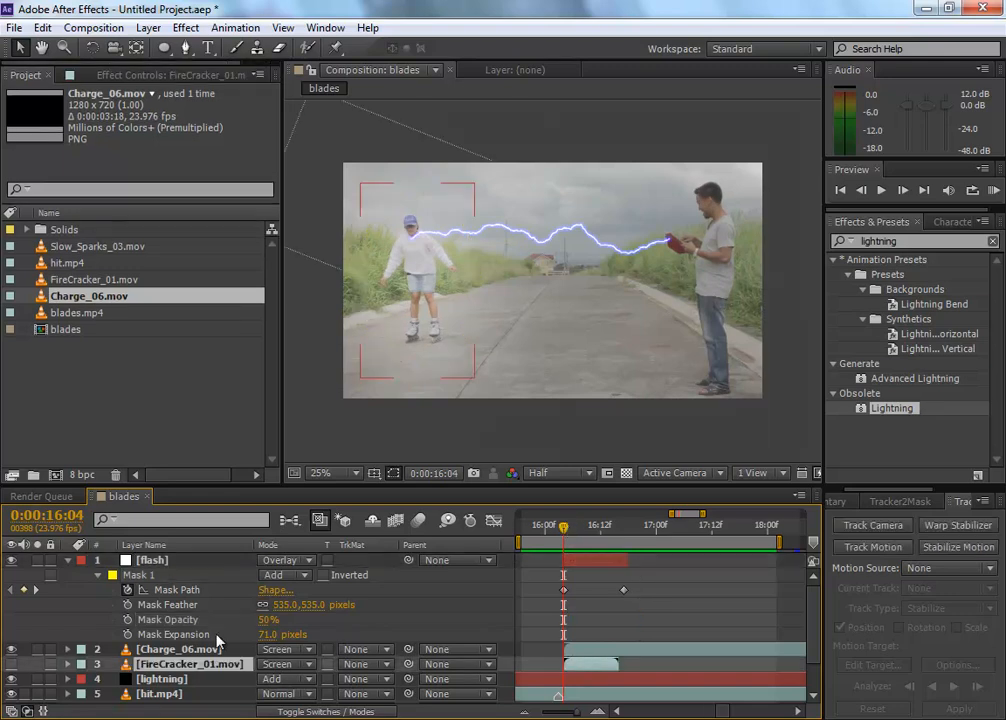
left_click(11, 664)
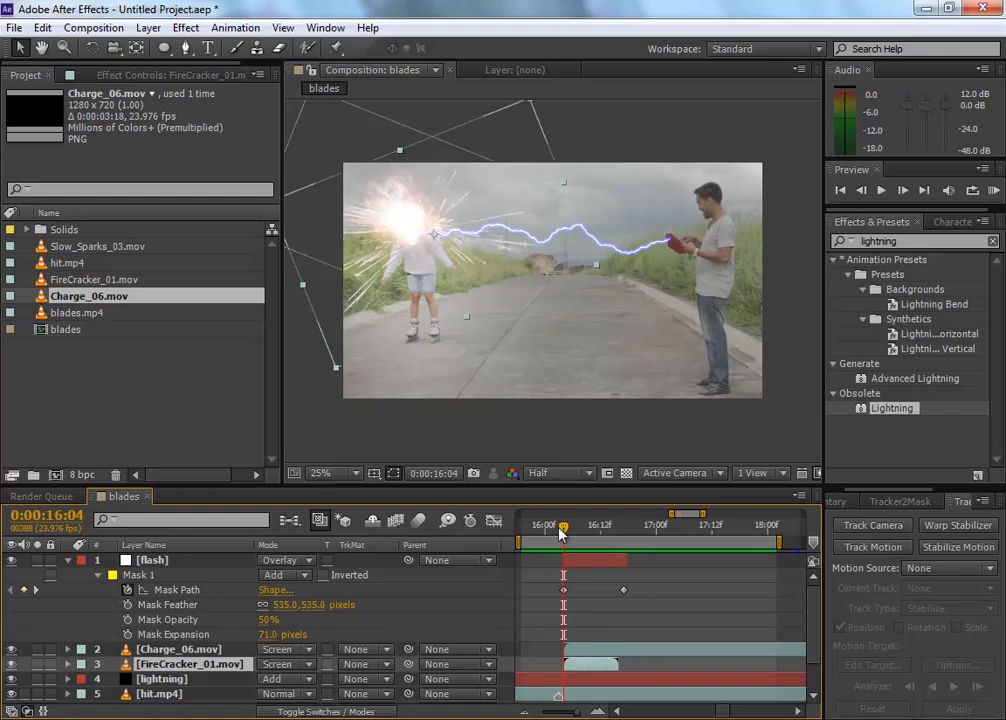
key("space")
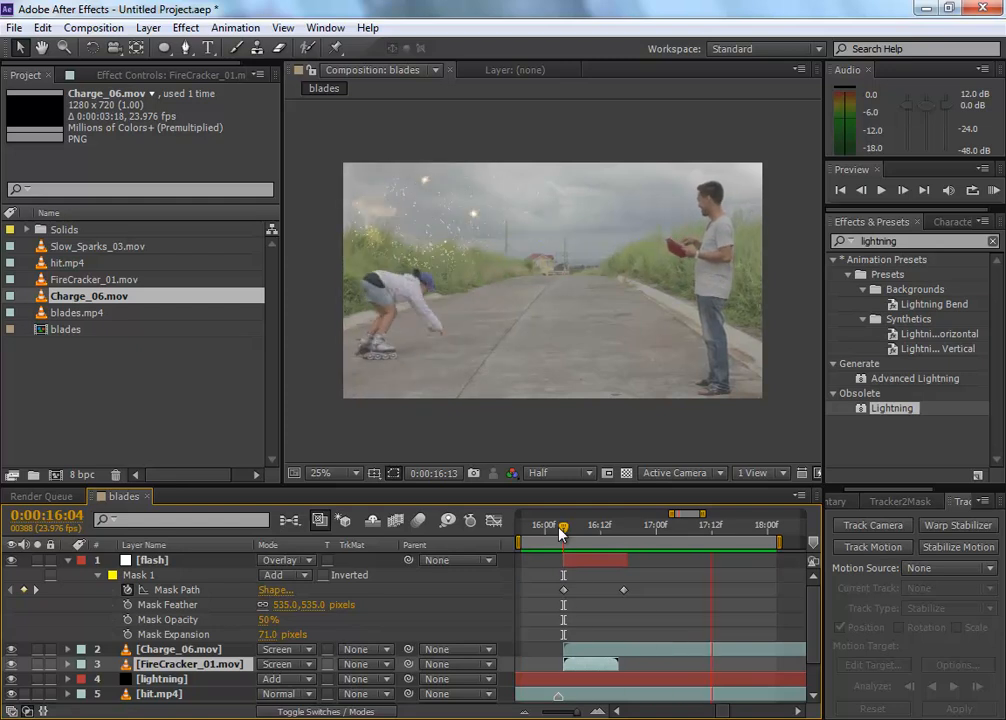
key("space")
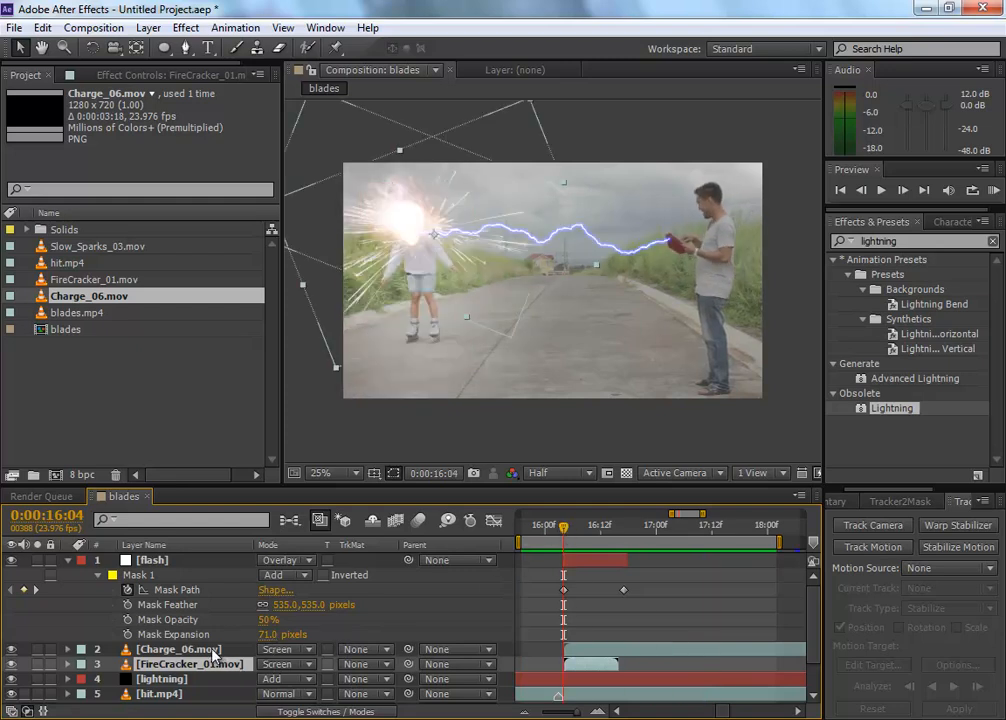
Step: Time-stretch the Charge_06.mov layer with a stretch factor of 50 and preview the faster sparks
left_click(214, 650)
left_click_drag(583, 535, 561, 527)
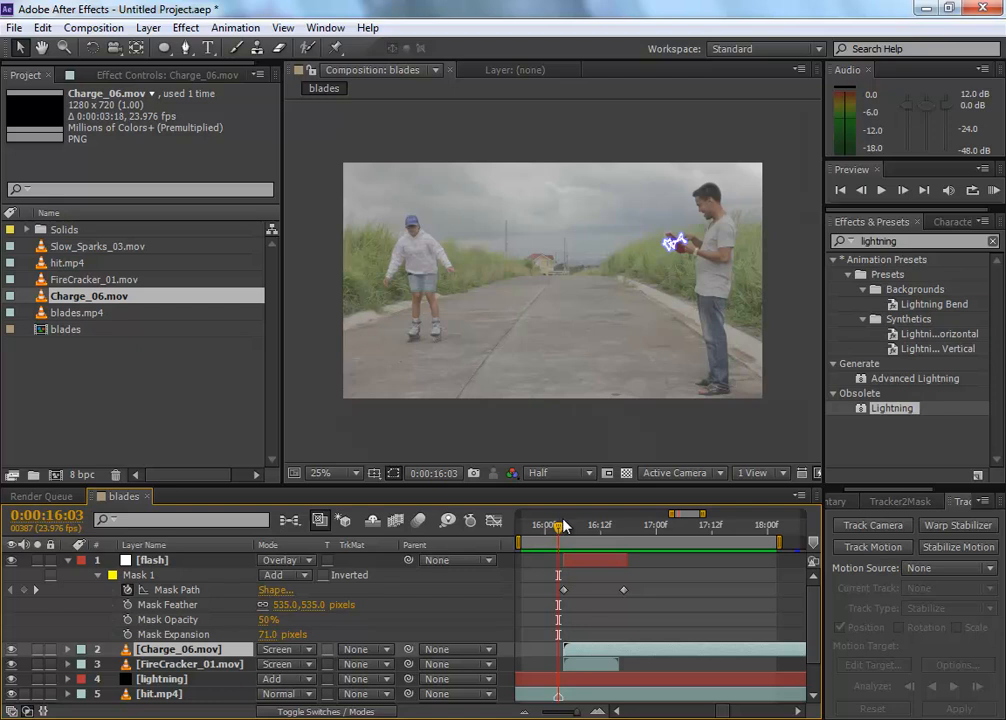
left_click(571, 525)
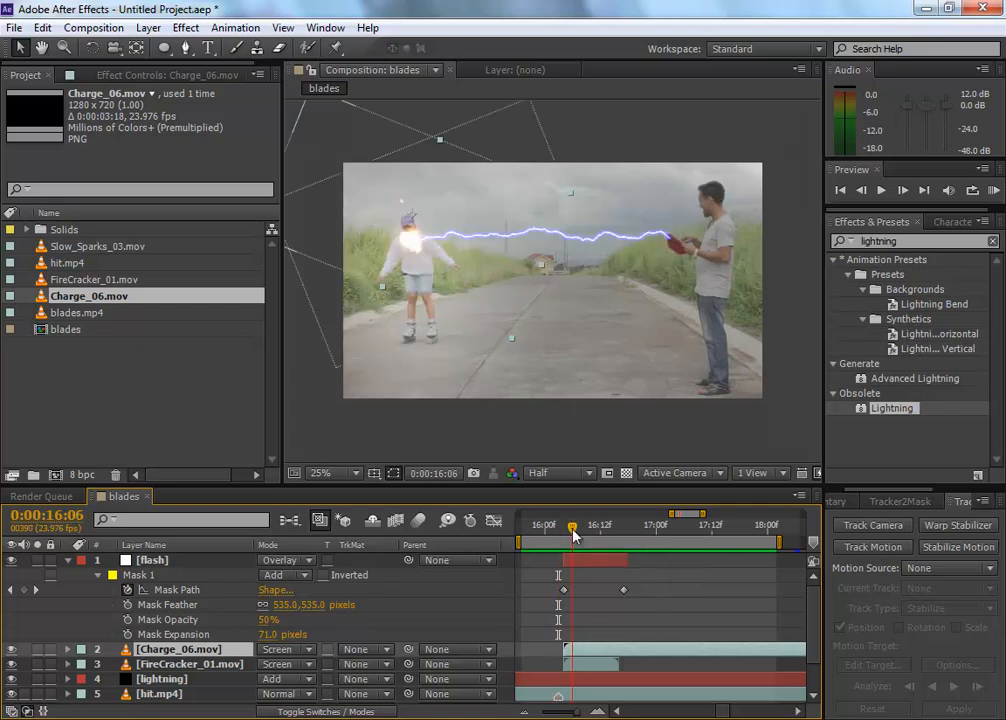
right_click(230, 649)
mouse_move(290, 115)
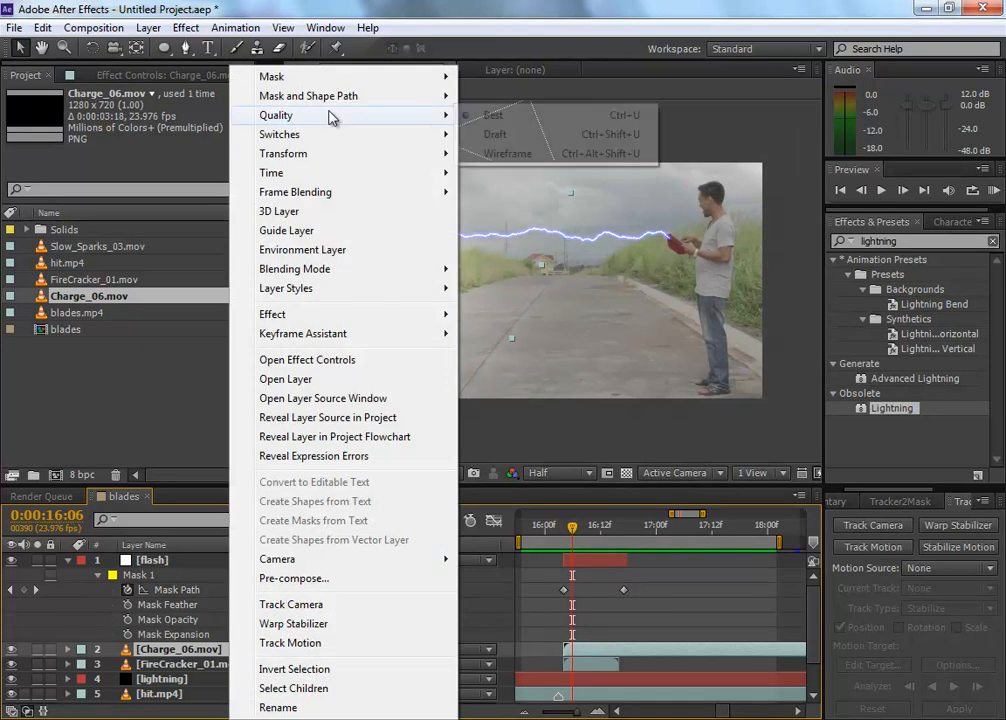
mouse_move(336, 175)
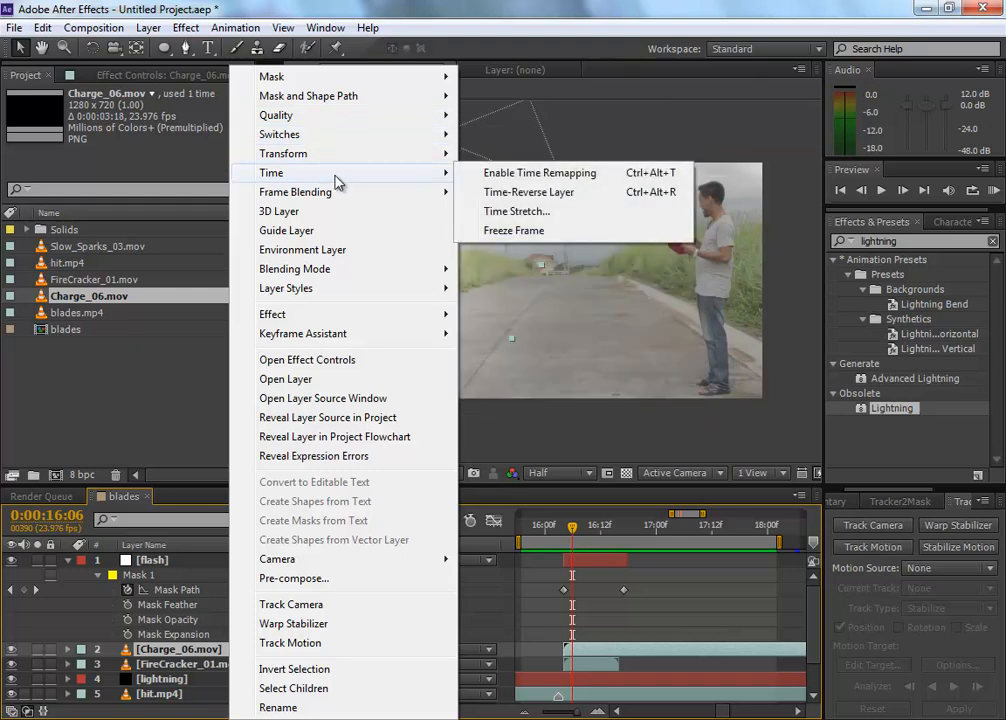
left_click(530, 212)
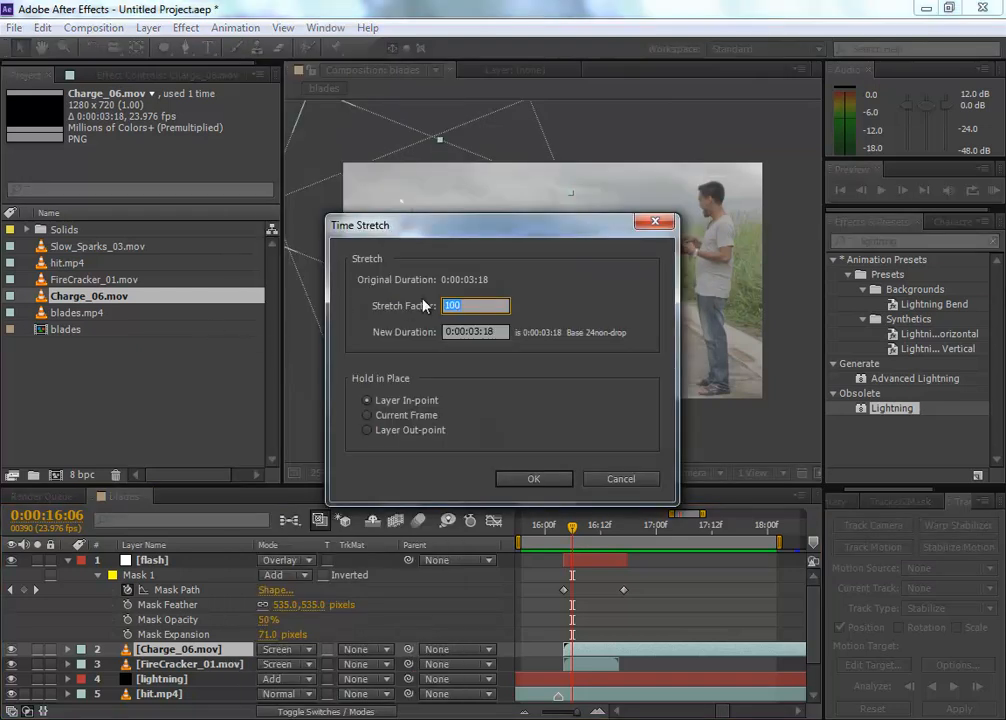
type("50")
key("Return")
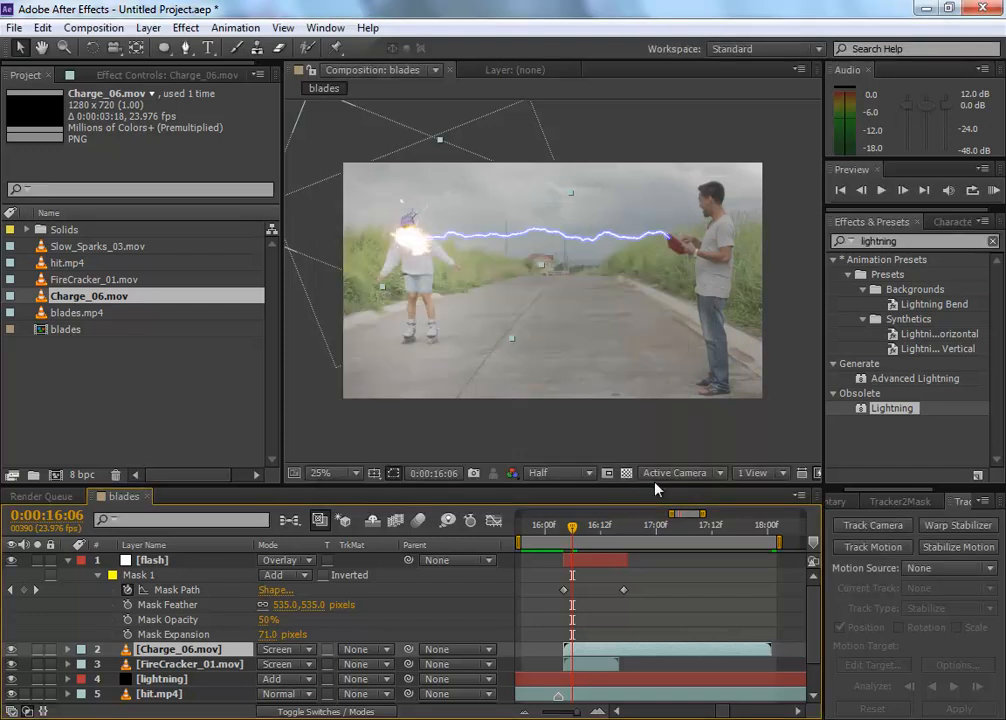
key("KP_0")
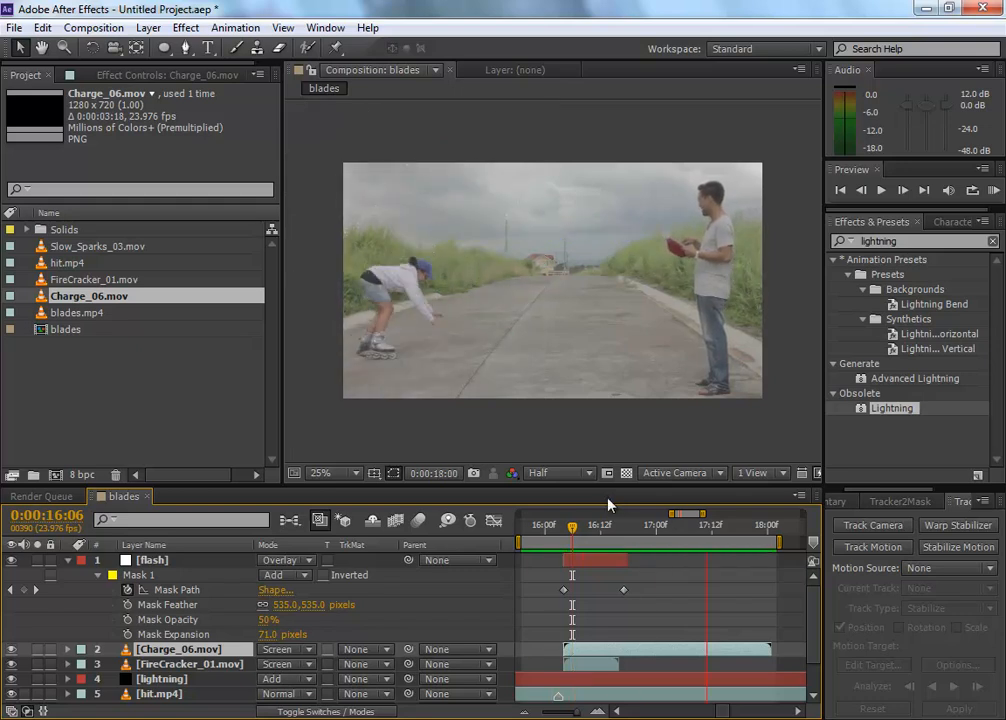
key("space")
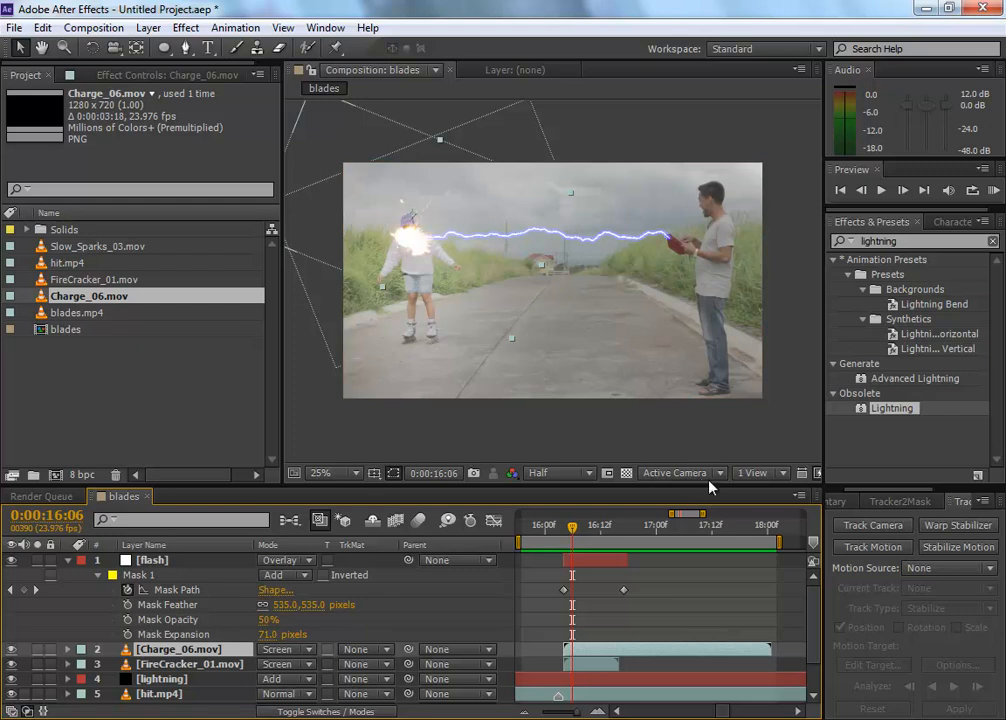
Step: Add a layer marker to hit.mp4 at 0:00:19:01, where the shot cuts to the man with the tablet
left_click_drag(673, 514, 518, 516)
left_click_drag(703, 514, 827, 503)
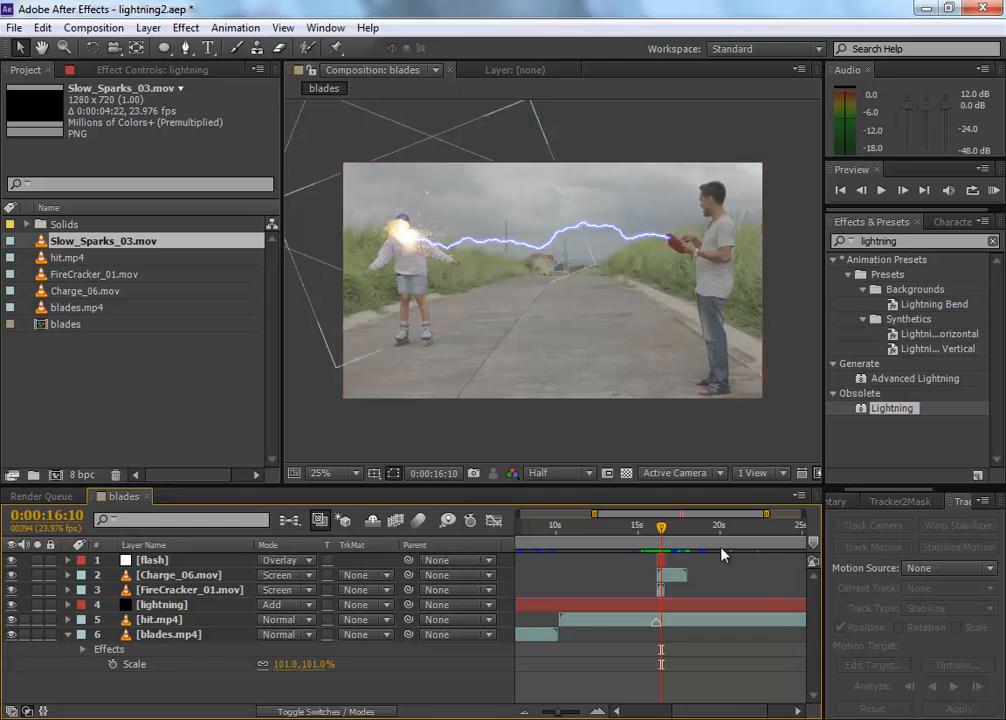
left_click_drag(703, 516, 642, 518)
left_click(685, 527)
left_click(228, 620)
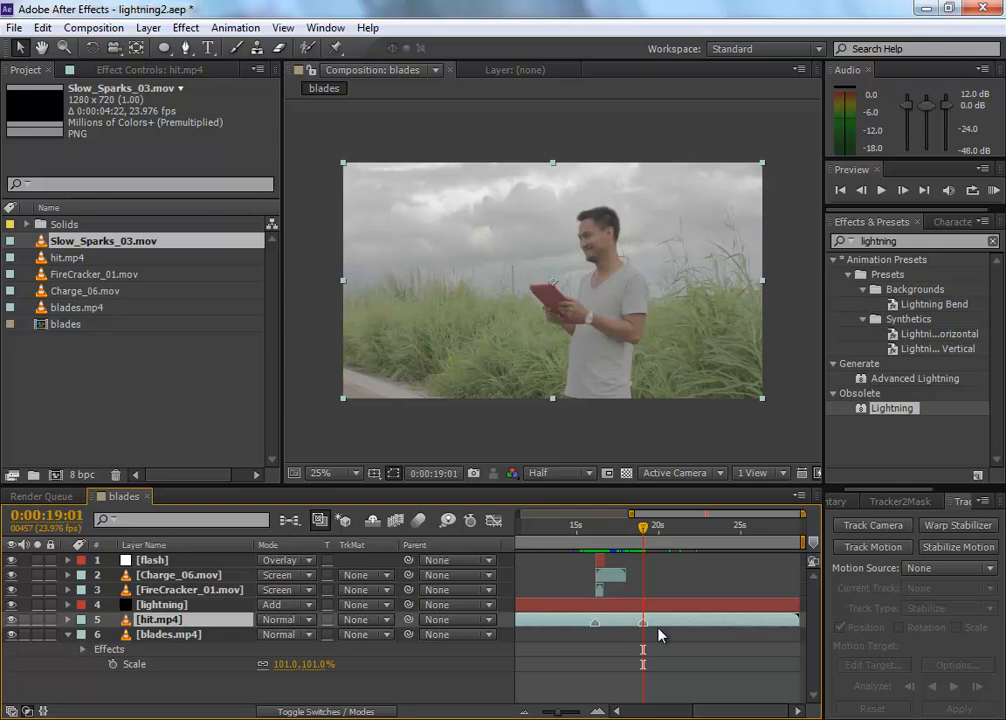
Step: Add Slow_Sparks_03.mov as the top layer of the blades composition and trim off its opening section
left_click(125, 390)
left_click(100, 246)
mouse_move(121, 256)
left_mouse_down()
mouse_move(650, 572)
mouse_move(624, 563)
mouse_move(727, 545)
mouse_move(690, 546)
mouse_move(697, 541)
left_mouse_up()
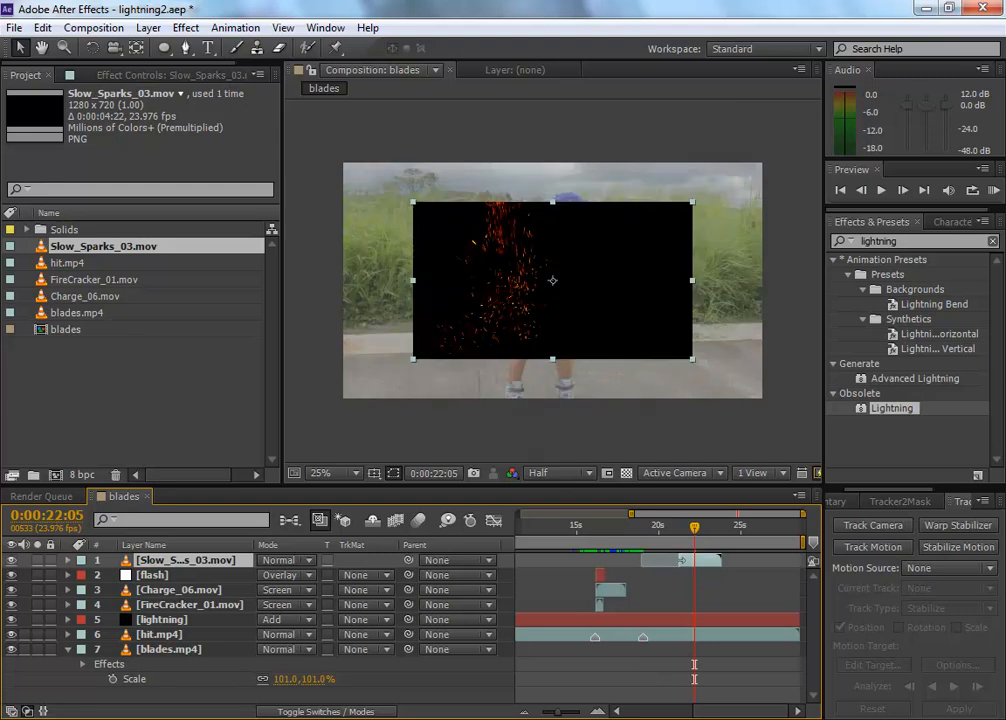
Step: Shift the trimmed Slow_Sparks_03.mov layer so it starts at the second hit.mp4 marker, 0:00:19:01
left_click_drag(694, 560, 642, 528)
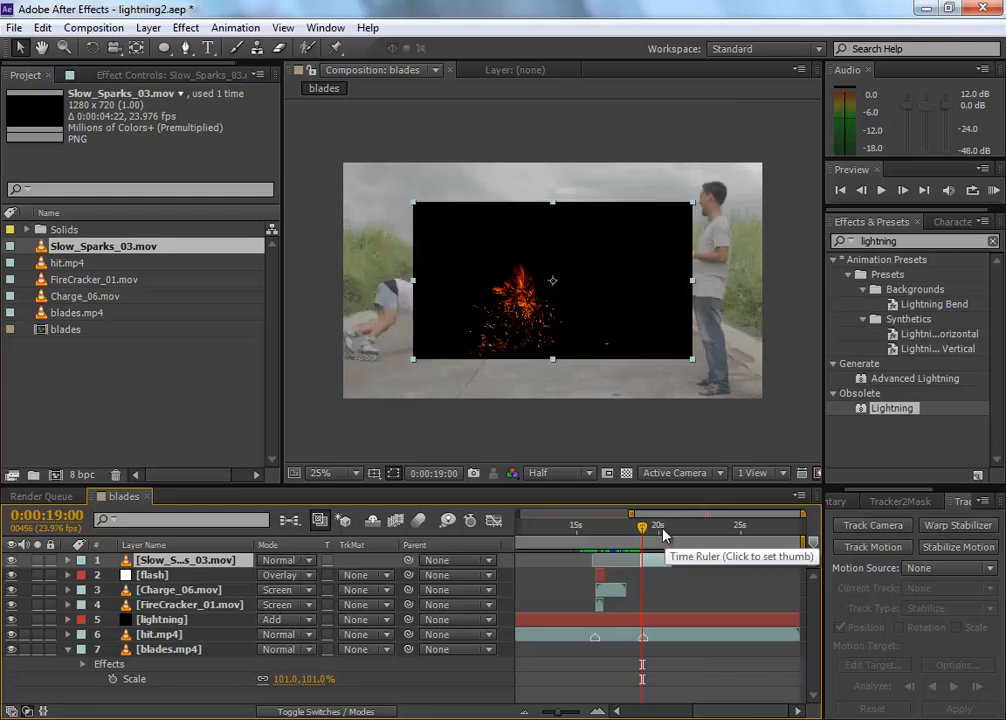
key("equal")
key("equal")
key("equal")
key("equal")
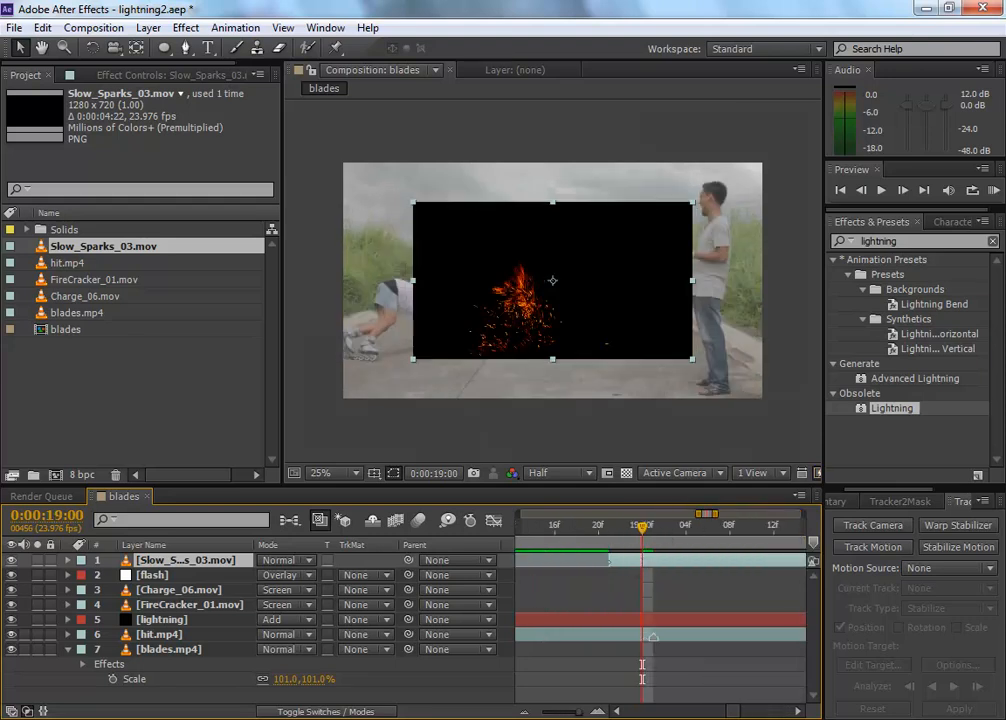
left_click_drag(643, 562, 672, 570)
left_click_drag(646, 528, 707, 537)
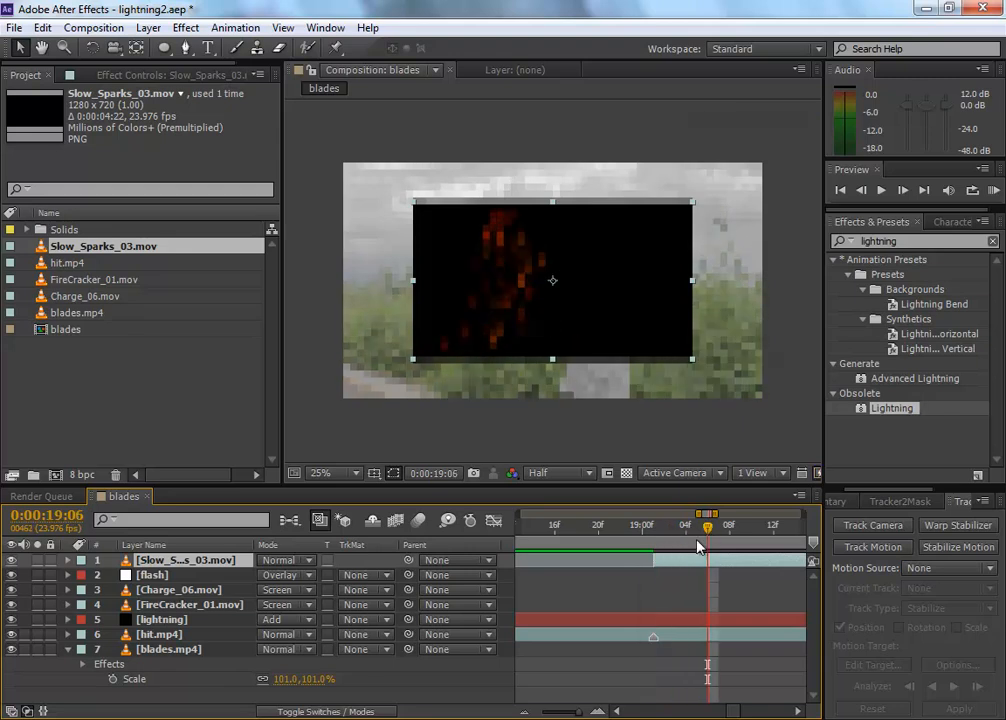
left_click_drag(655, 560, 653, 534)
left_click(652, 527)
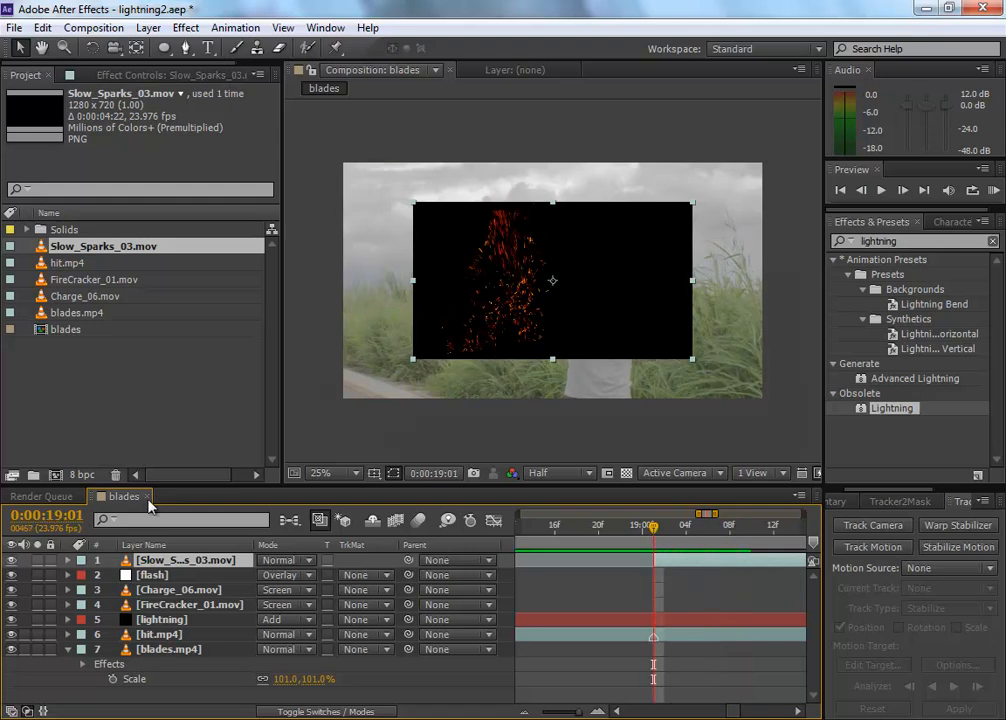
Step: Fit the Slow_Sparks_03.mov layer to the composition width and set its blending mode to Screen
right_click(168, 562)
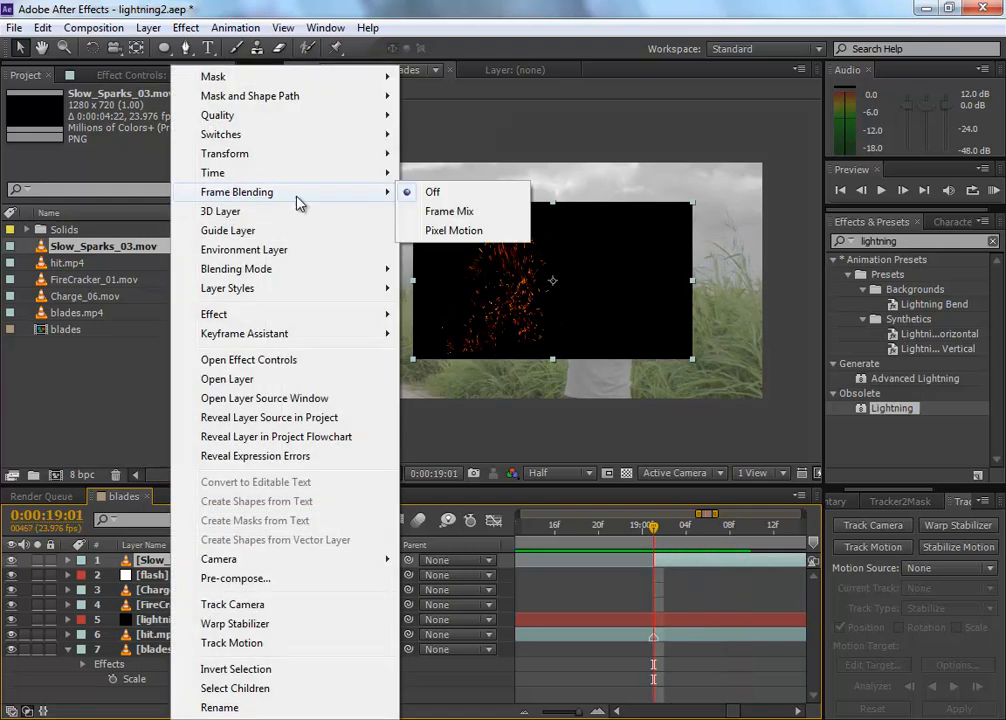
mouse_move(307, 166)
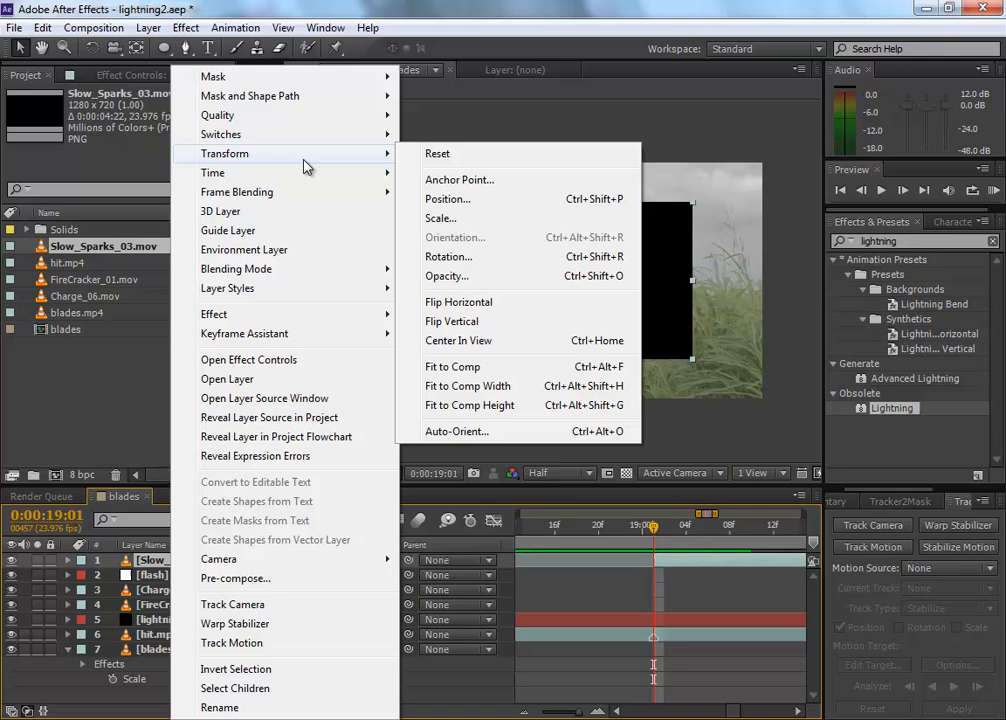
left_click(546, 396)
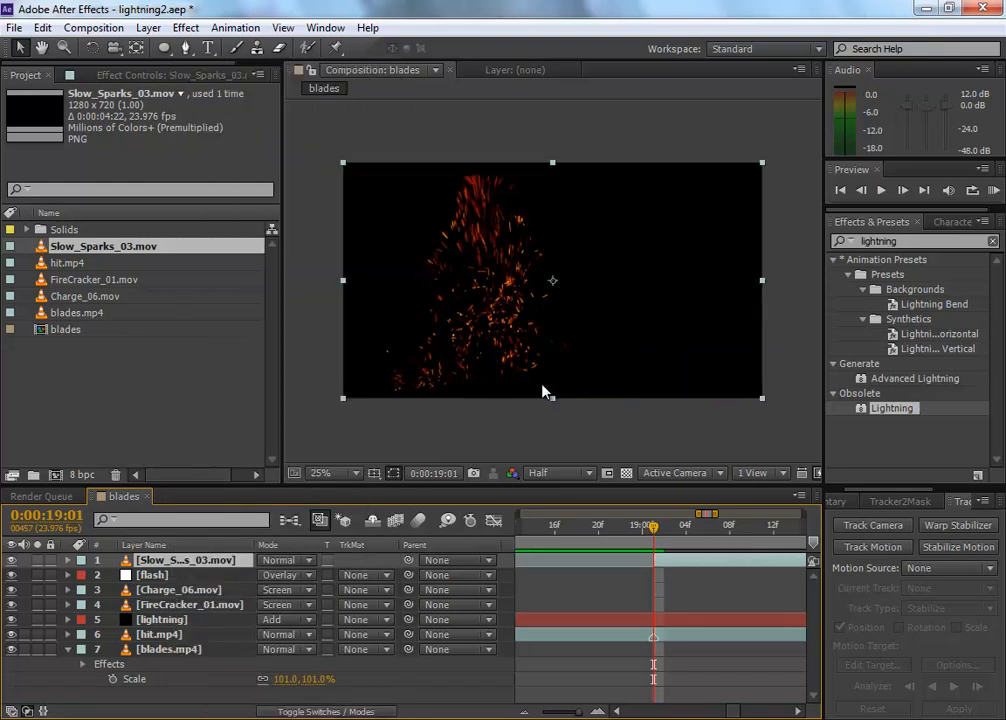
left_click(312, 563)
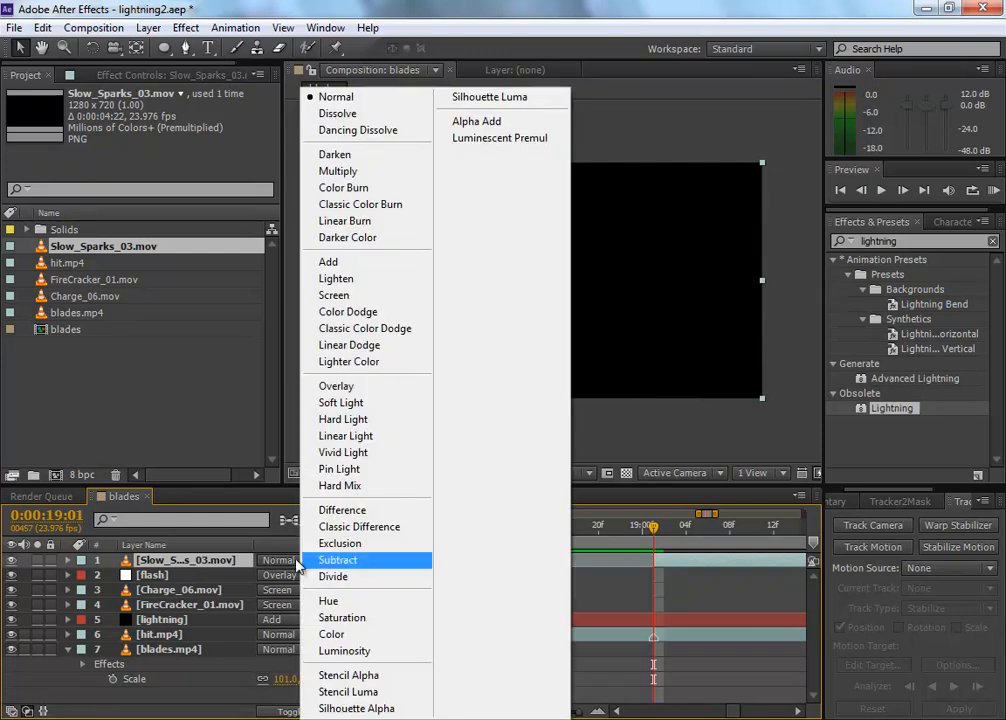
left_click(374, 295)
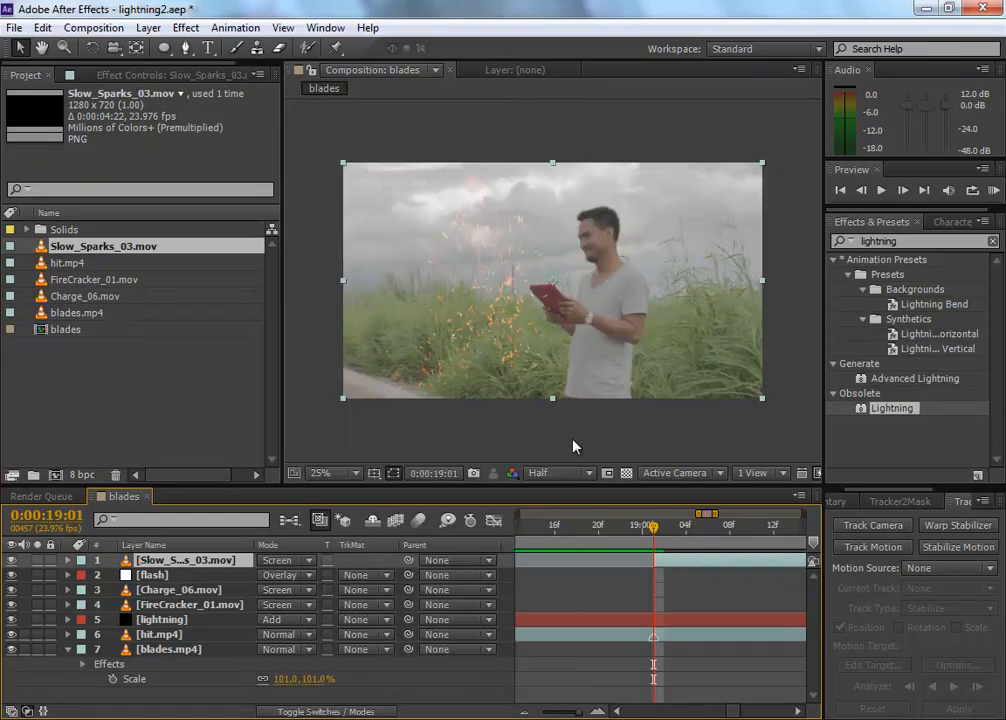
Step: Move the sparks to the left edge of the footage, rotate them clockwise and lower them toward the road
left_click_drag(485, 272, 343, 219)
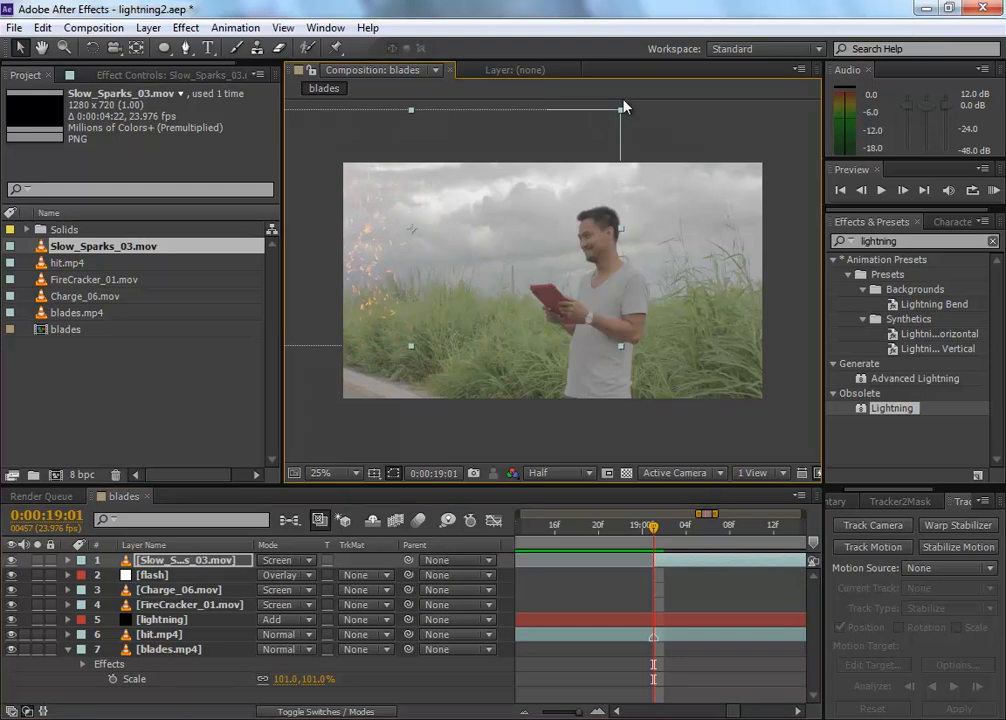
left_click(91, 48)
left_click_drag(568, 162, 600, 246)
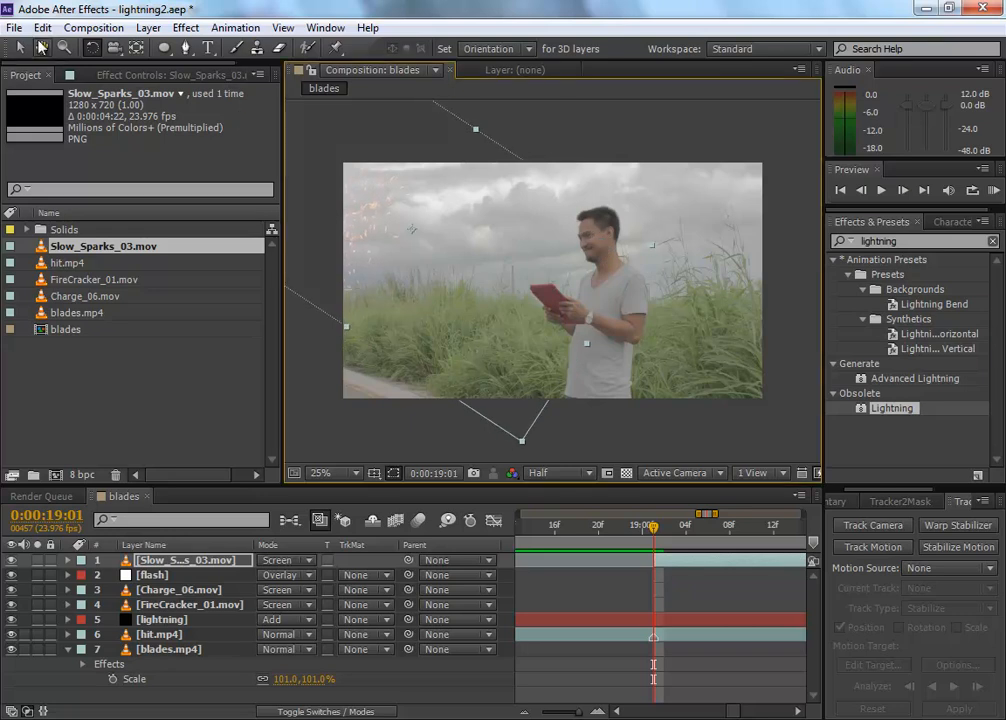
key("v")
left_click(340, 344)
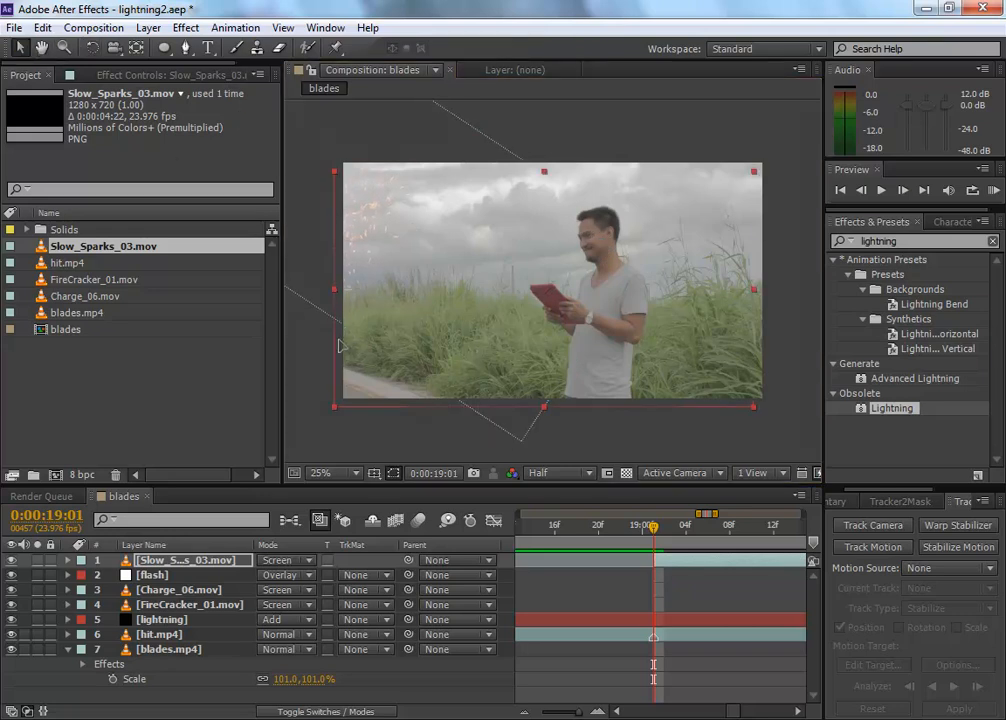
left_click(315, 264)
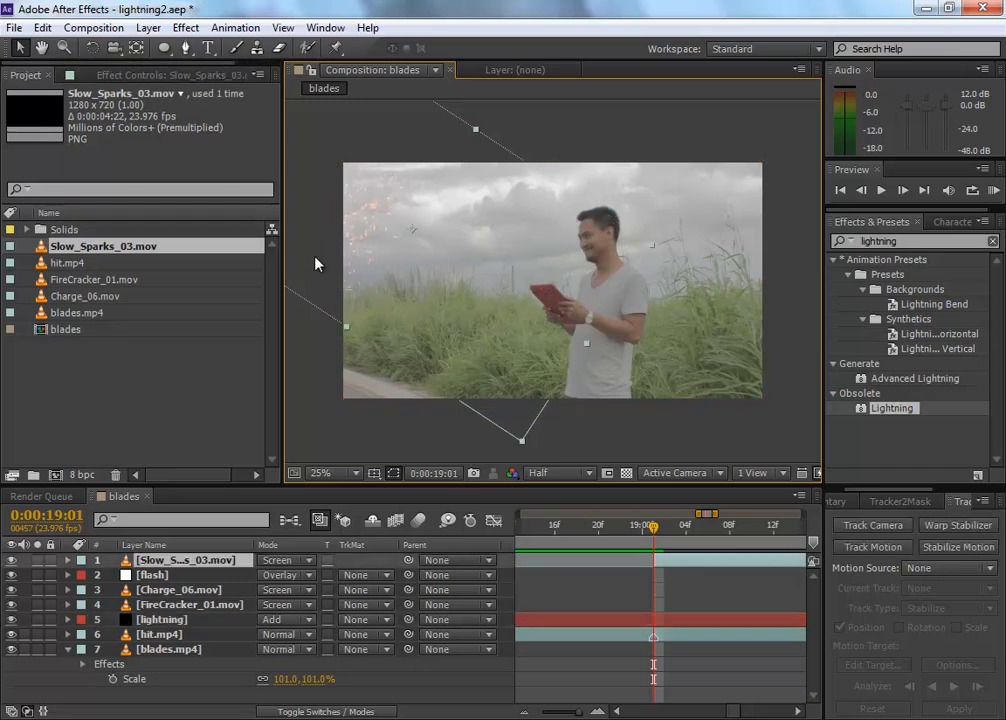
left_click_drag(346, 333, 305, 400)
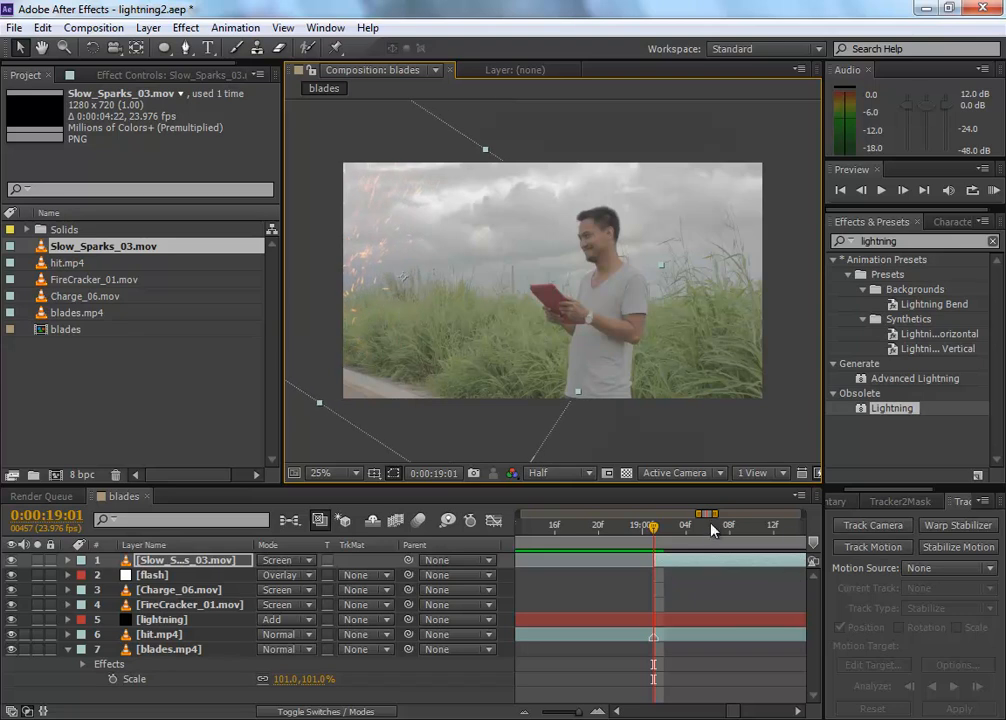
Step: Show the whole timeline, shift the work area to span from about 12 to 25 seconds, and preview it
left_click_drag(701, 514, 618, 514)
left_click_drag(681, 520, 808, 512)
key("minus")
key("minus")
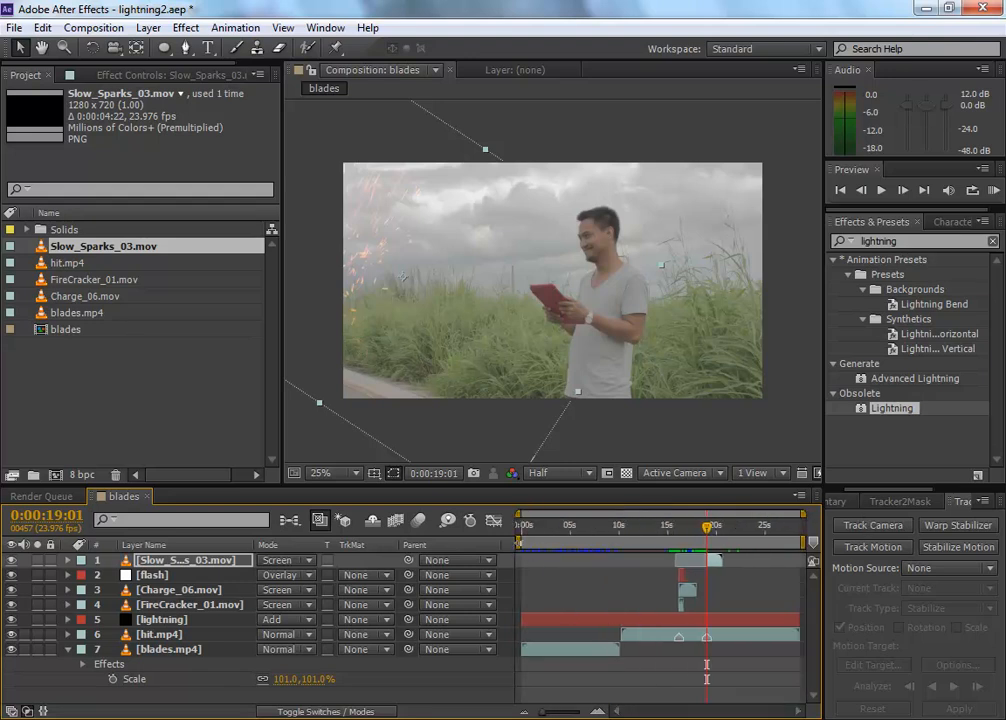
key("Home")
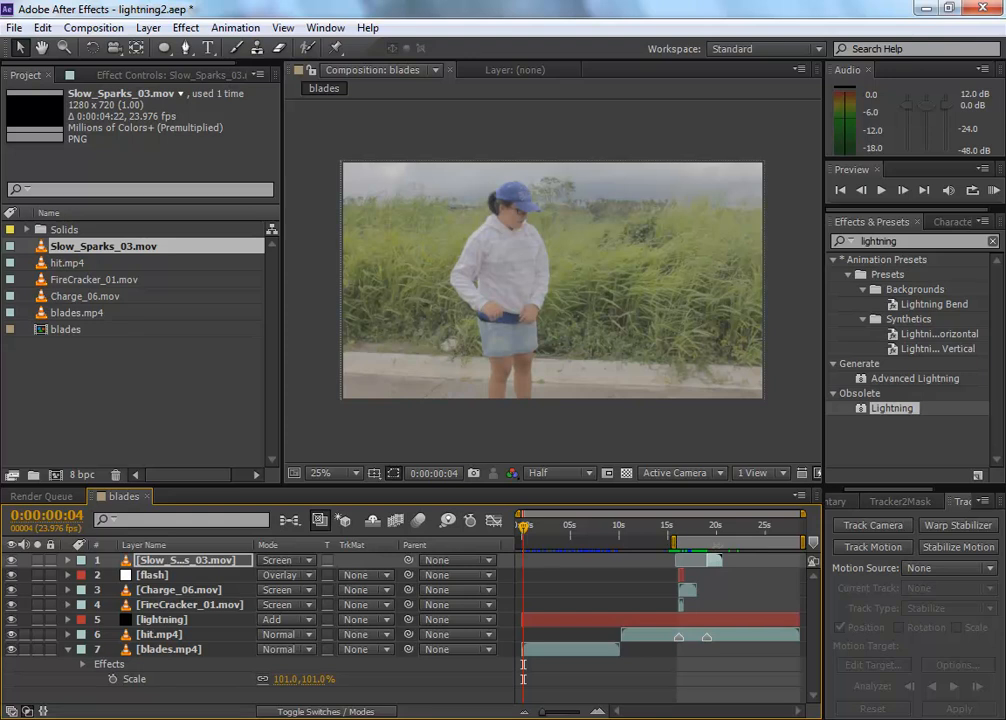
left_click_drag(713, 547, 679, 549)
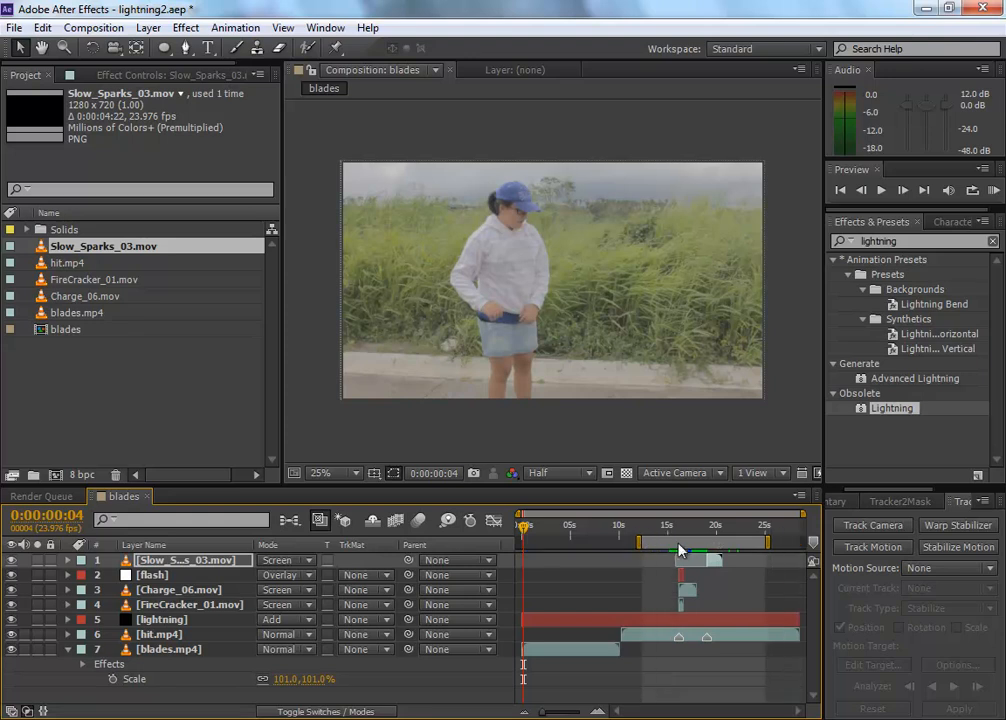
key("KP_0")
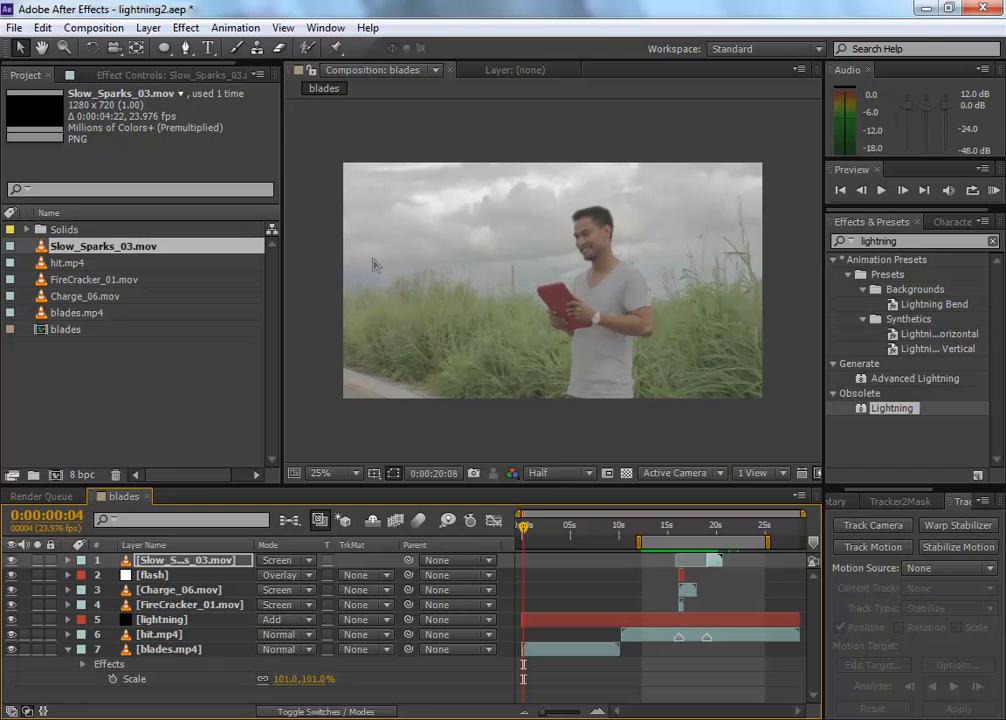
key("space")
Step: Start the work area at 0:00:18:20, just before the slow sparks appear at the second hit.mp4 marker, and preview from there
left_click_drag(714, 536, 703, 534)
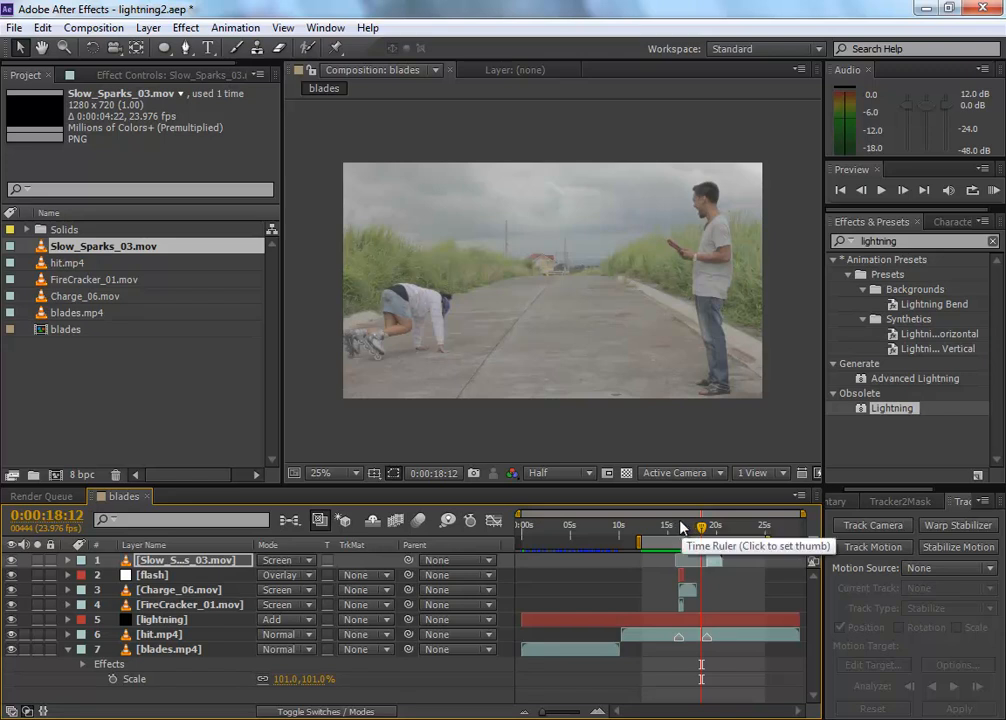
key("equal")
key("equal")
key("equal")
left_click_drag(746, 559, 741, 559)
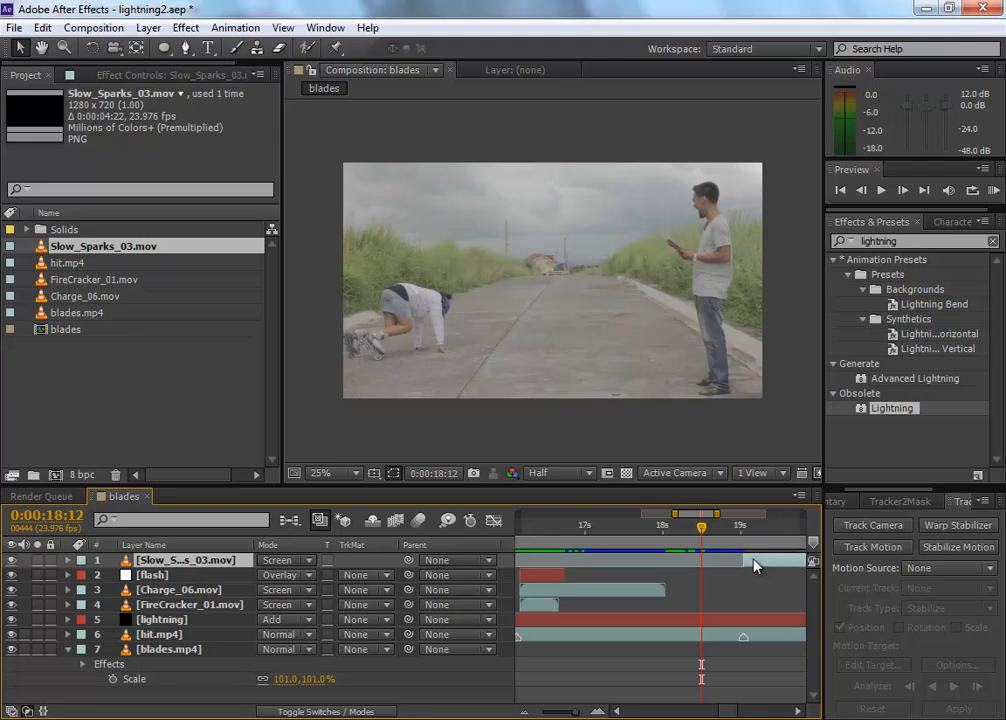
key("equal")
key("equal")
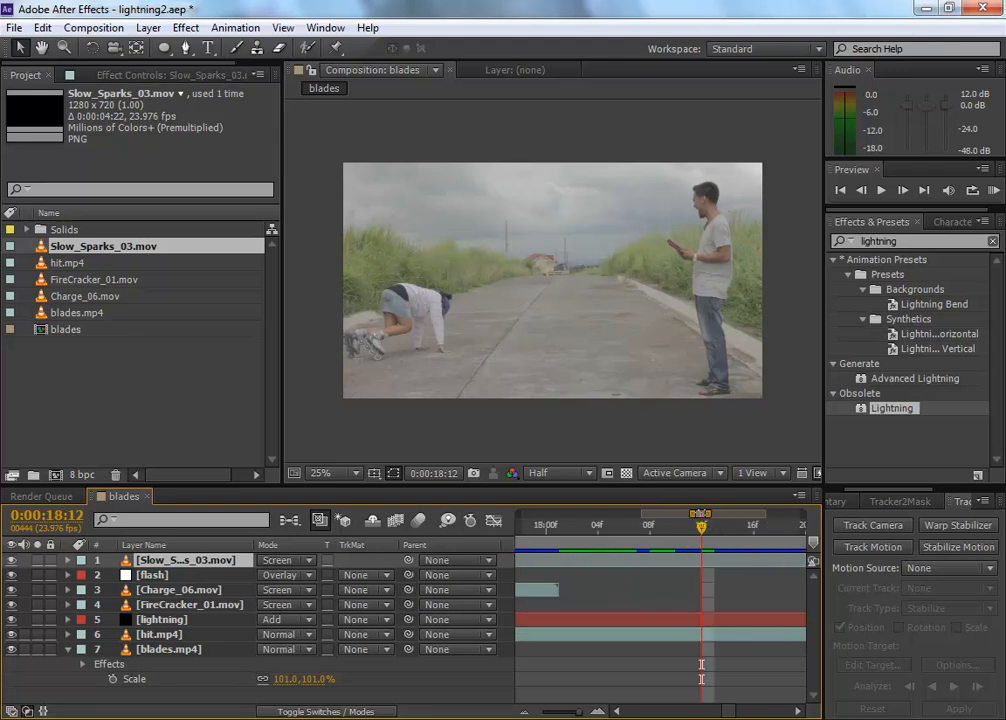
key("space")
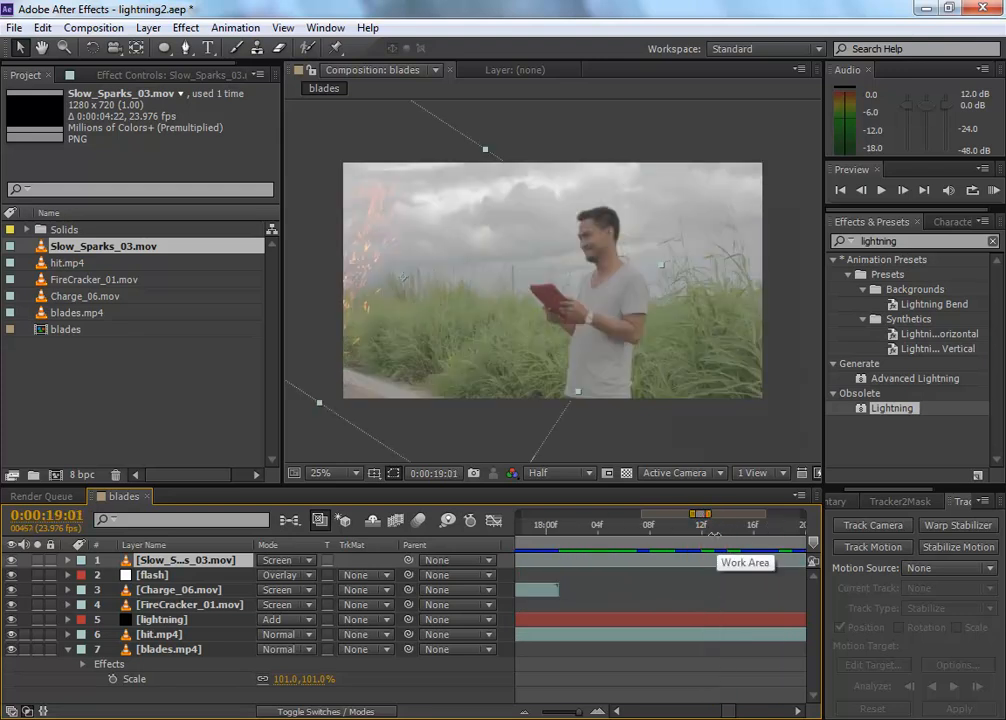
key("Page_Down")
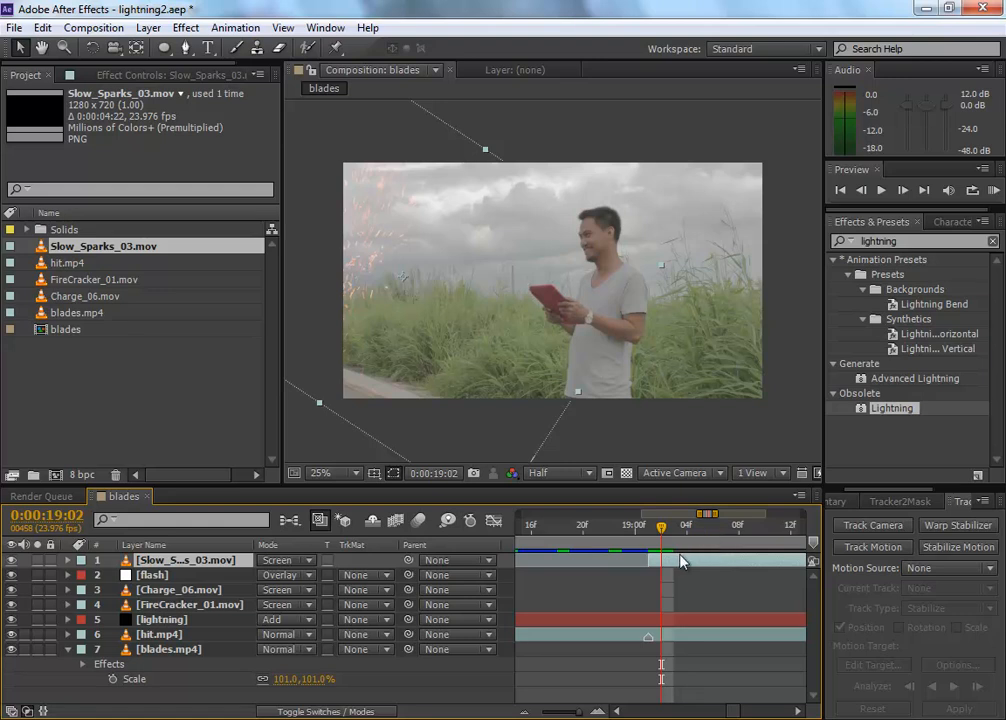
left_click(647, 531)
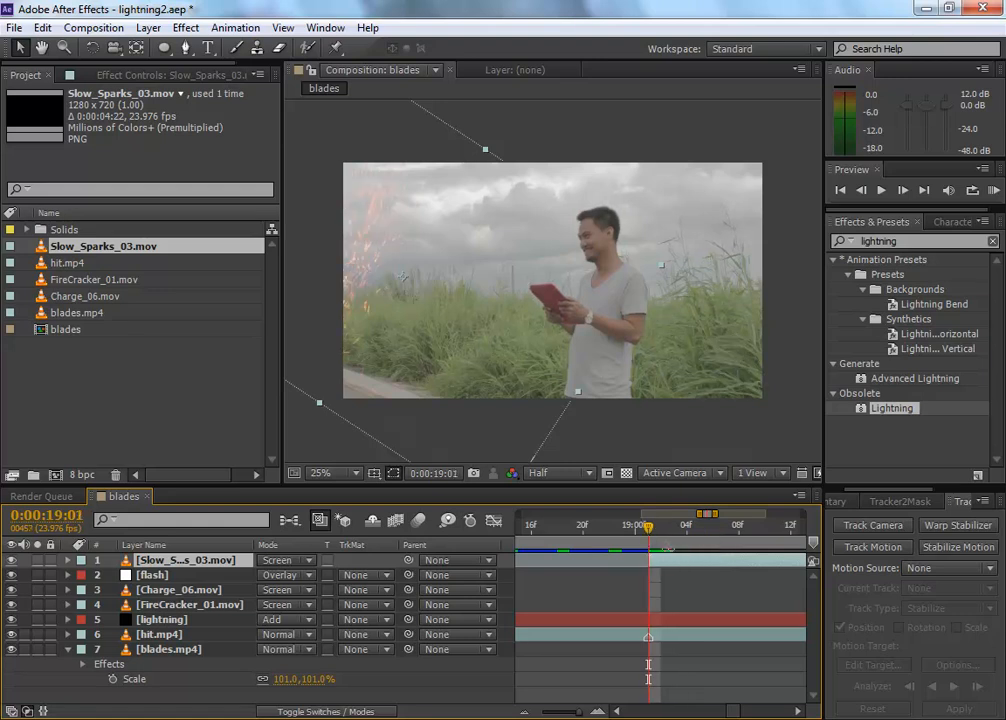
left_click_drag(641, 541, 584, 529)
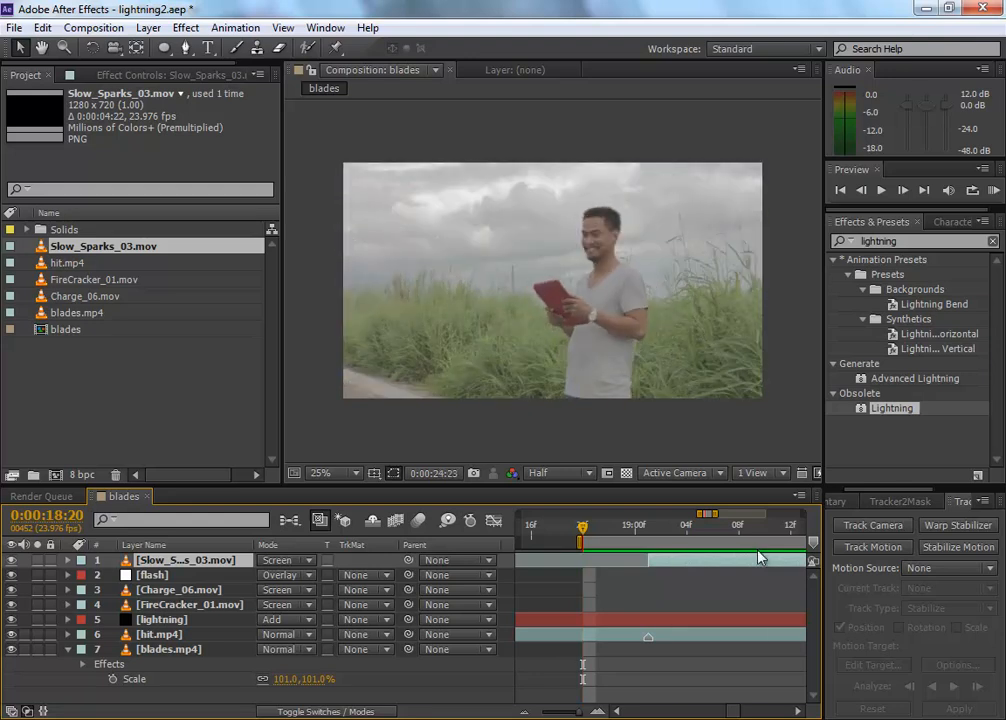
Step: At 0:00:19:03, nudge the slow sparks slightly to the right and down over the grass
left_click(673, 531)
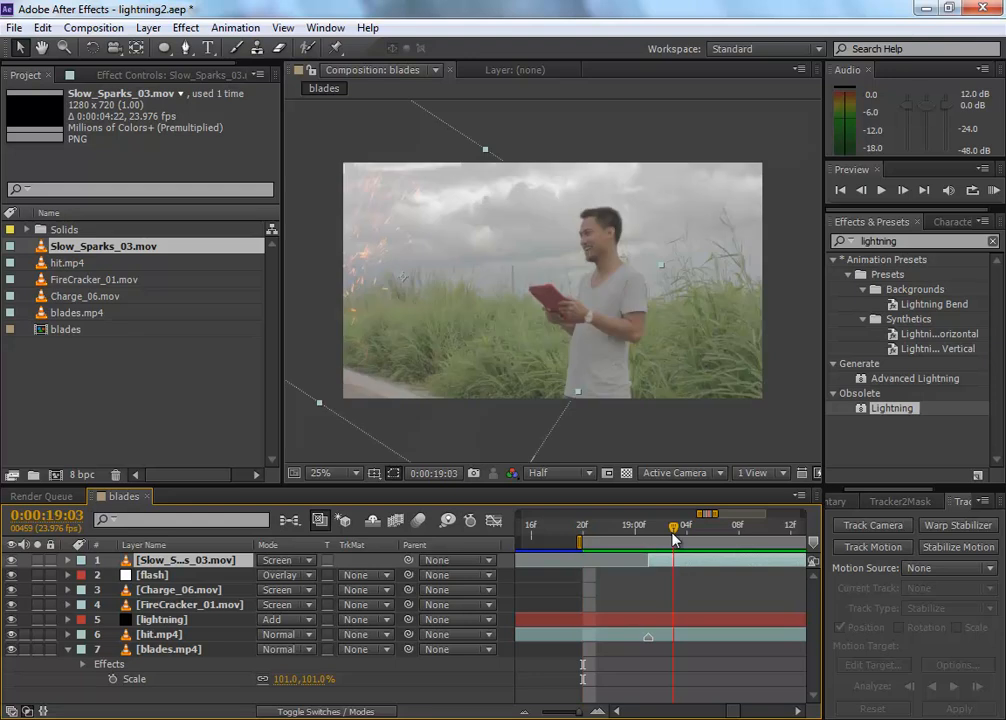
left_click_drag(309, 328, 330, 337)
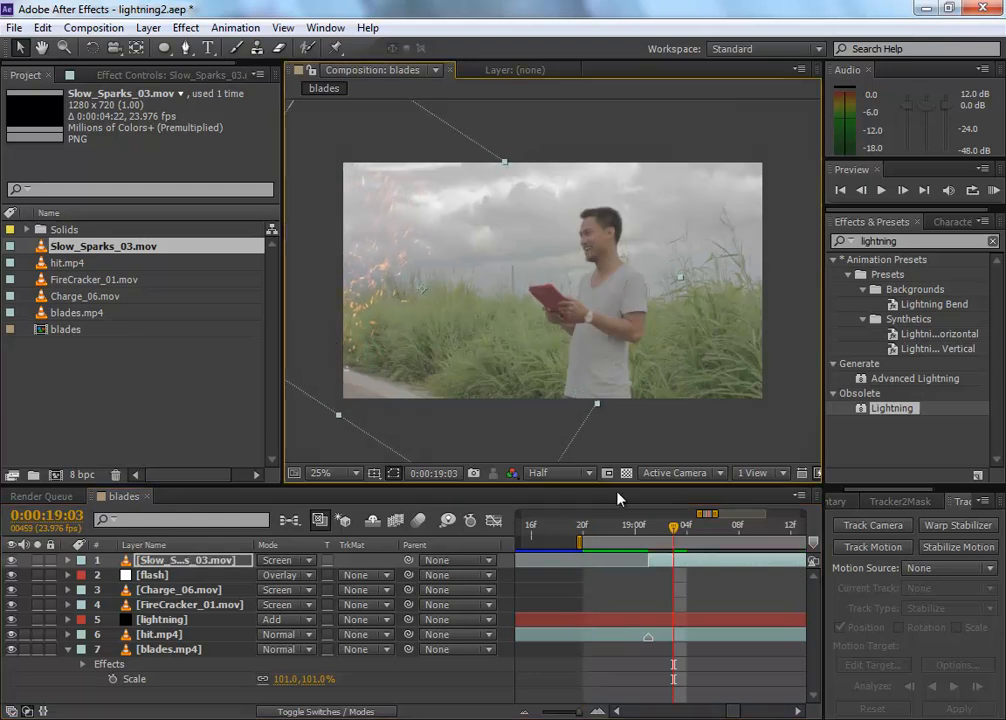
left_click(654, 594)
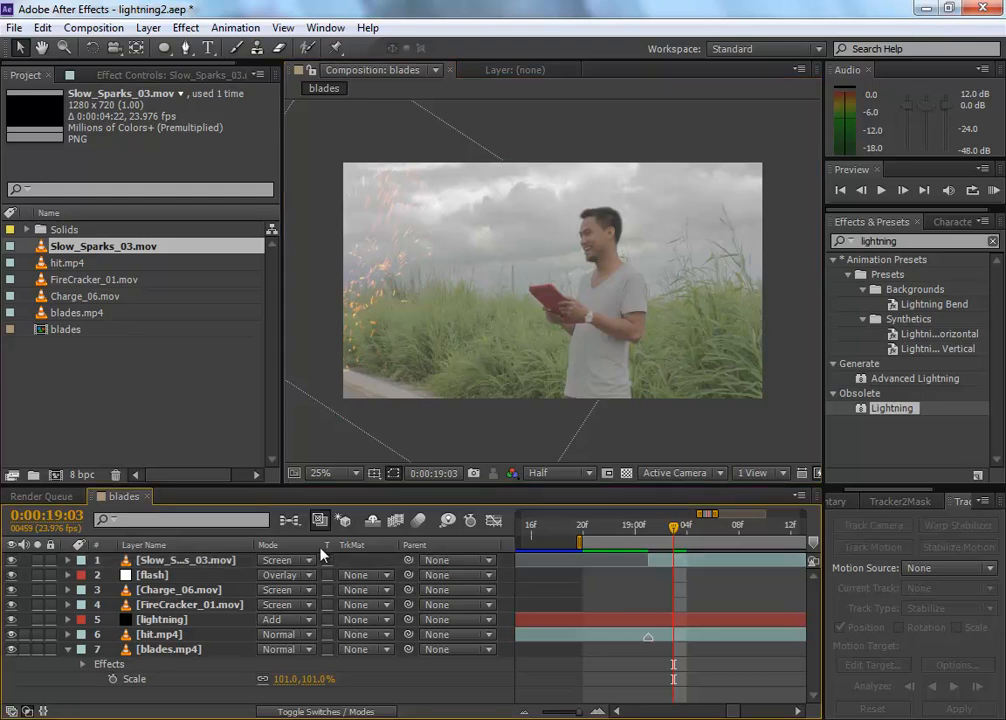
Step: Preview the following shots and add a marker to the hit.mp4 layer at 0:00:21:21, where the shot of the woman begins
left_click_drag(700, 515, 828, 521)
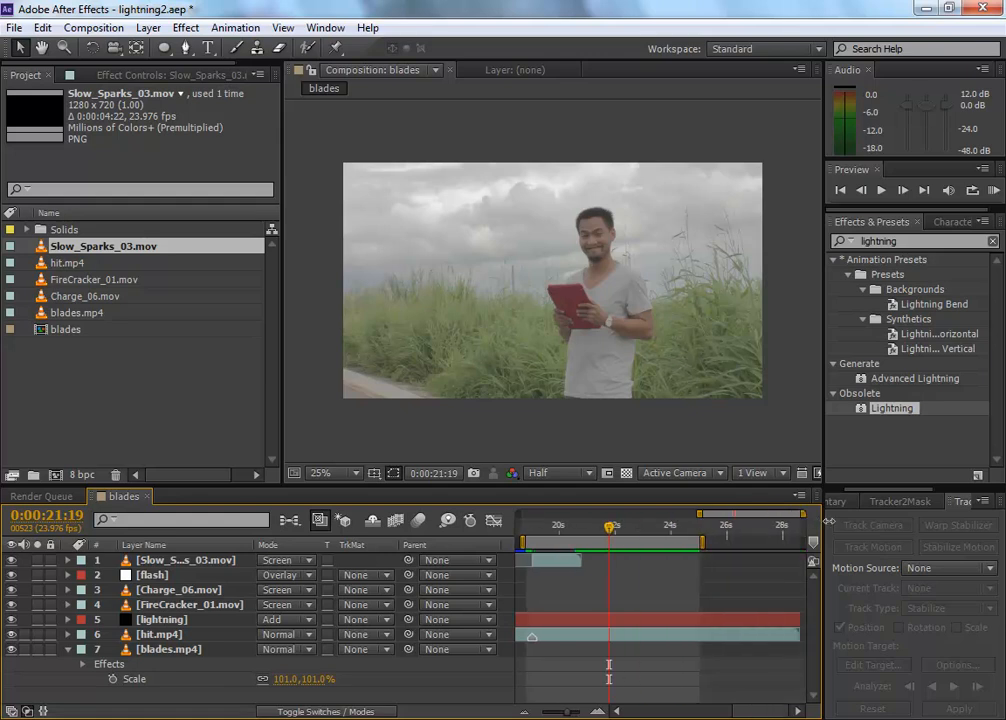
left_click_drag(641, 527, 611, 522)
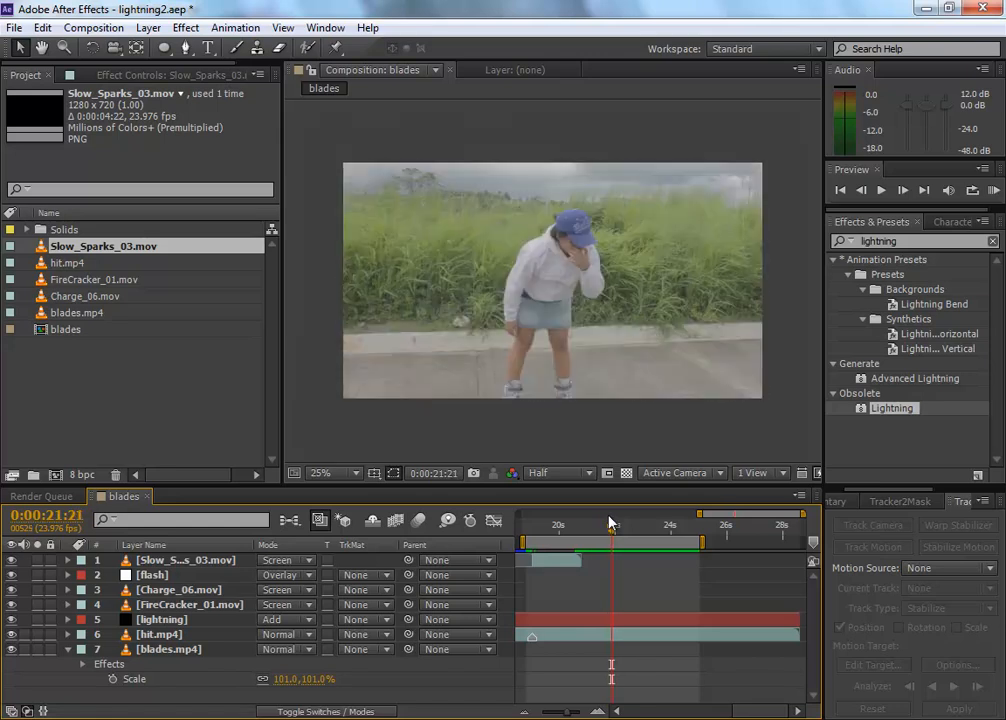
left_click(172, 636)
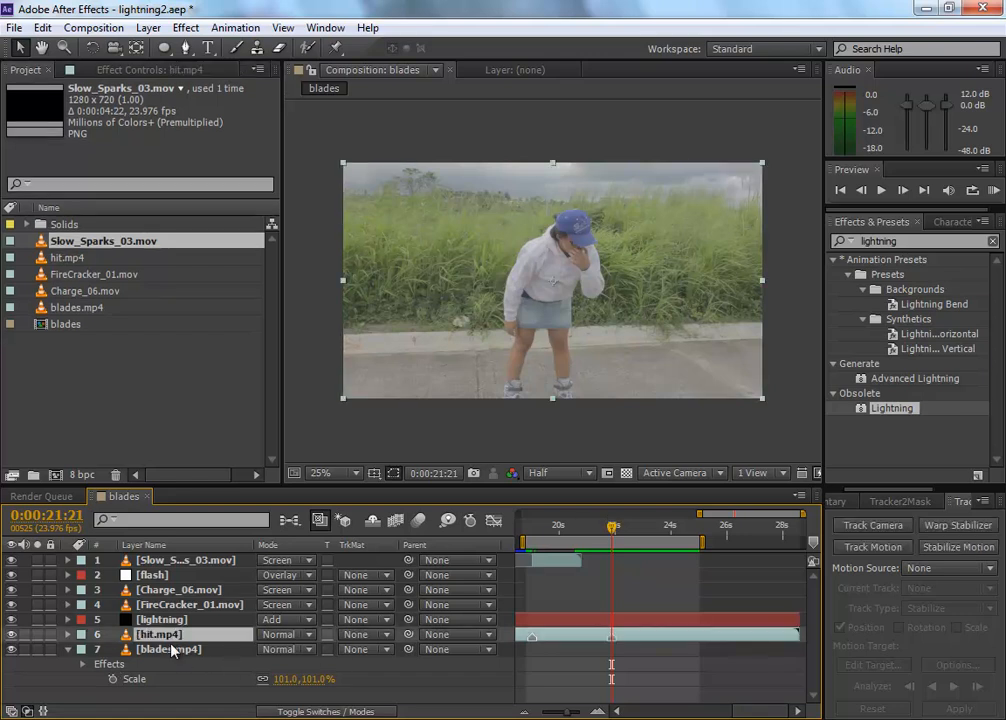
left_click(155, 363)
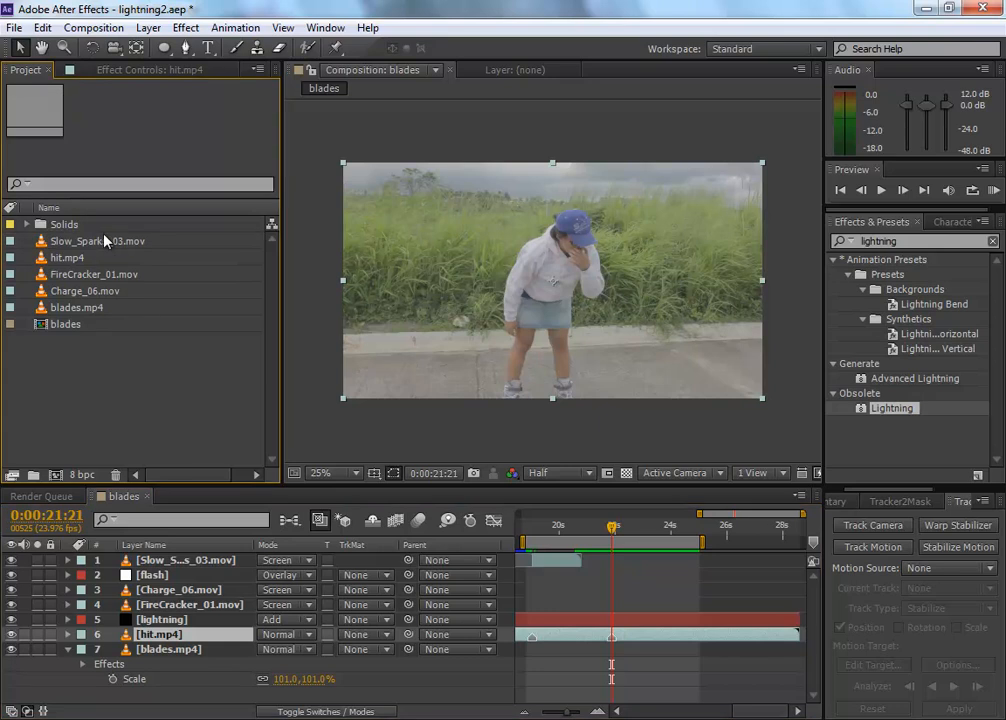
Step: Add Slow_Sparks_03.mov again as the top layer, trim off its opening, and shift it to start at the 0:00:21:21 marker
left_click_drag(112, 250, 590, 558)
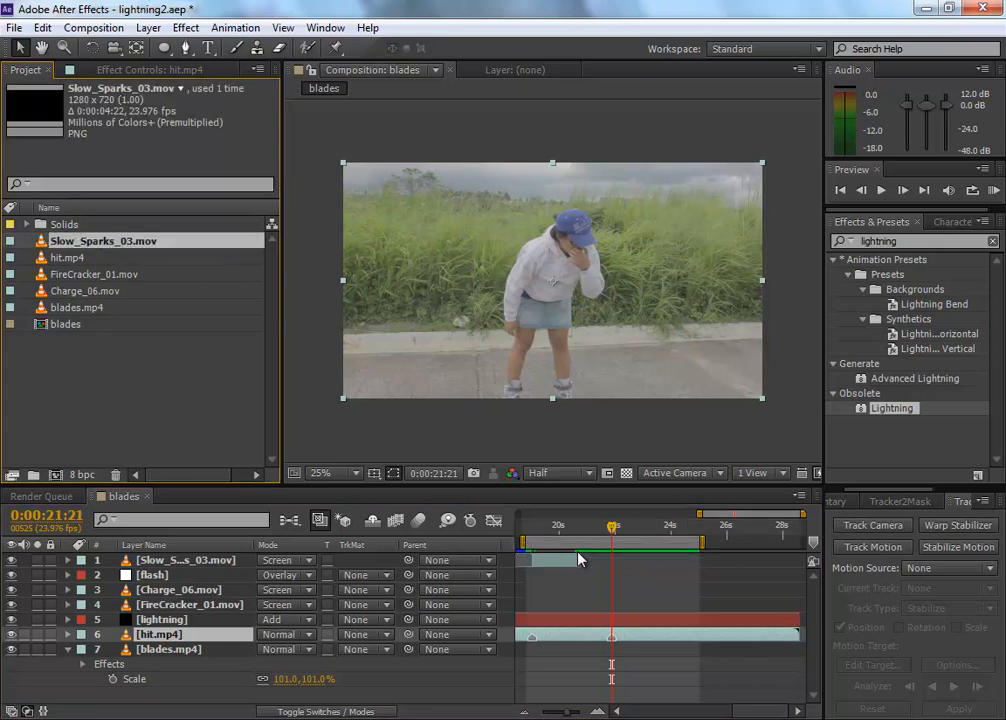
left_click_drag(150, 249, 558, 563)
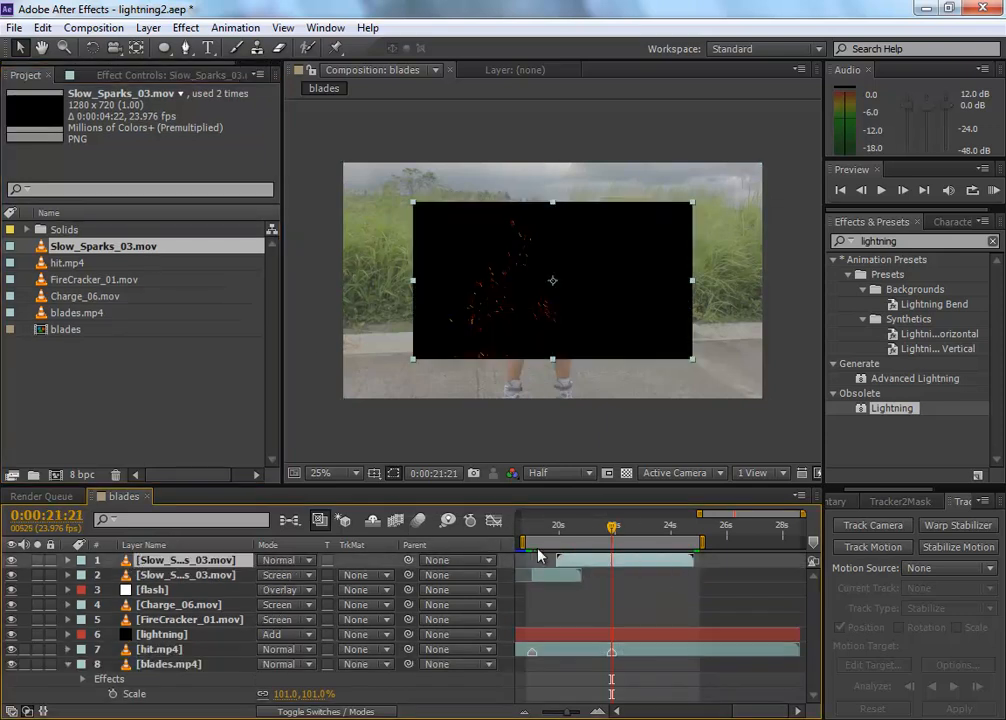
left_click_drag(614, 533, 641, 535)
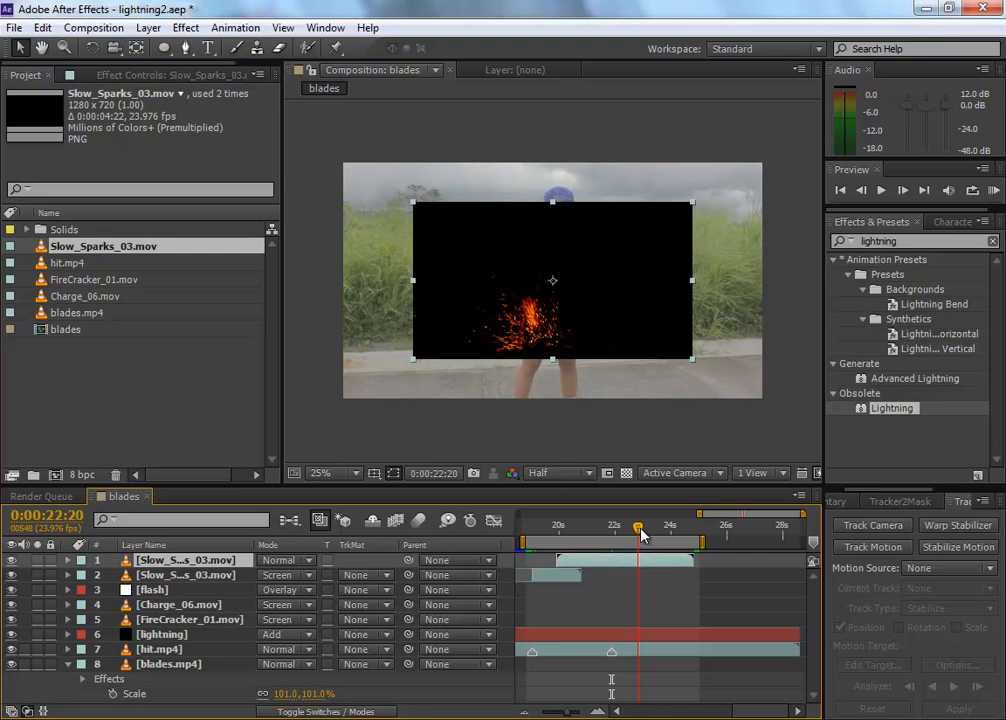
left_click_drag(558, 559, 641, 560)
left_click_drag(667, 566, 633, 568)
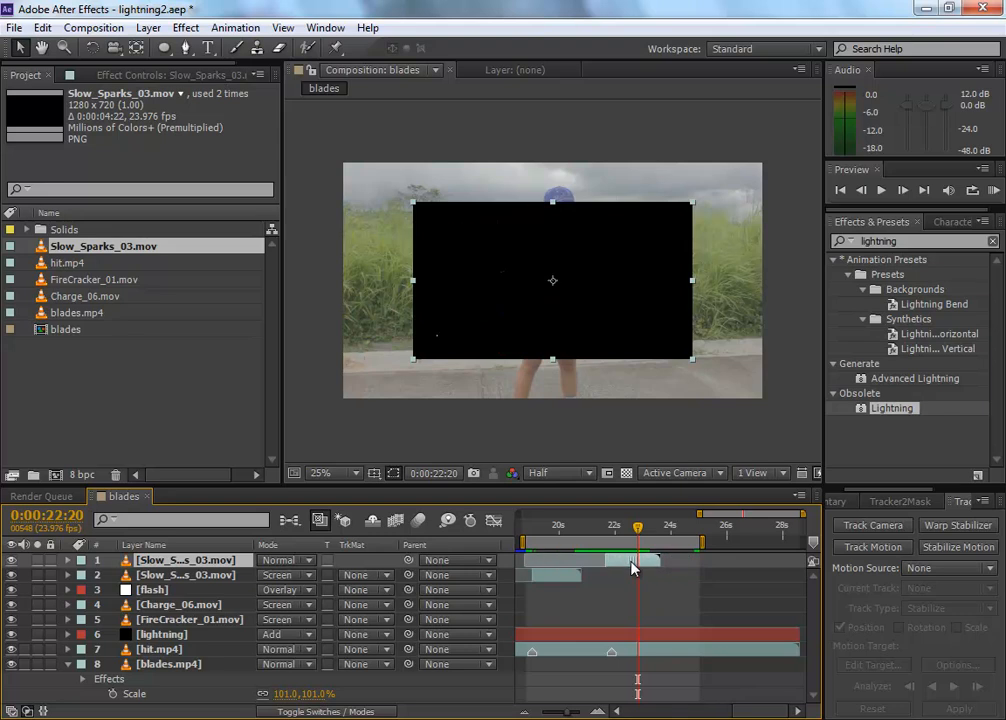
left_click(613, 529)
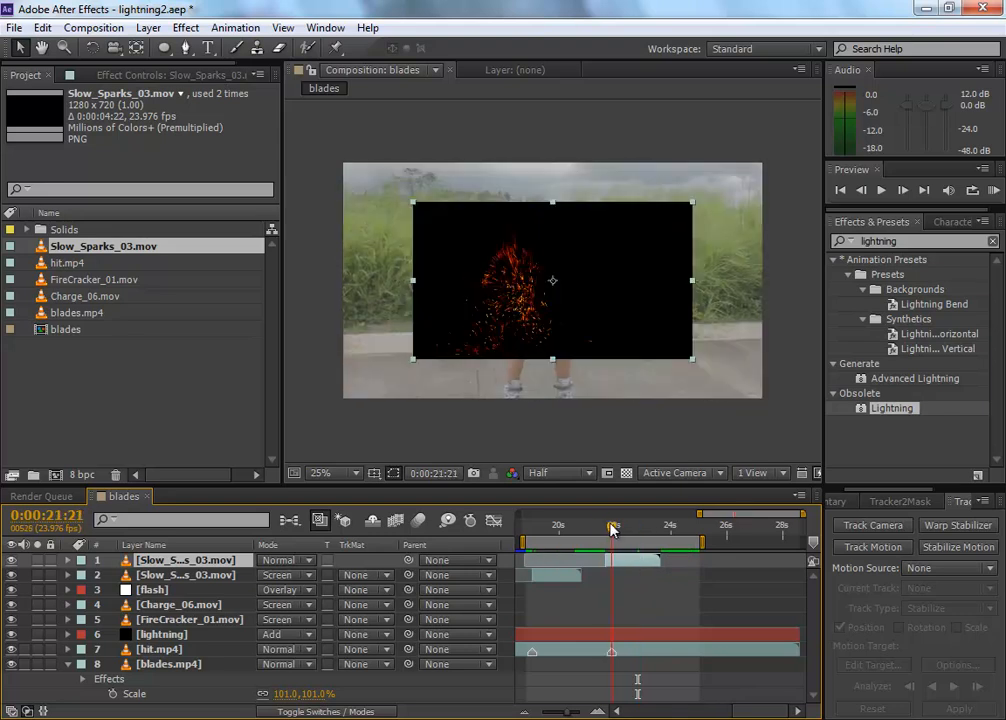
mouse_move(628, 566)
left_mouse_down()
mouse_move(655, 563)
mouse_move(630, 565)
left_mouse_up()
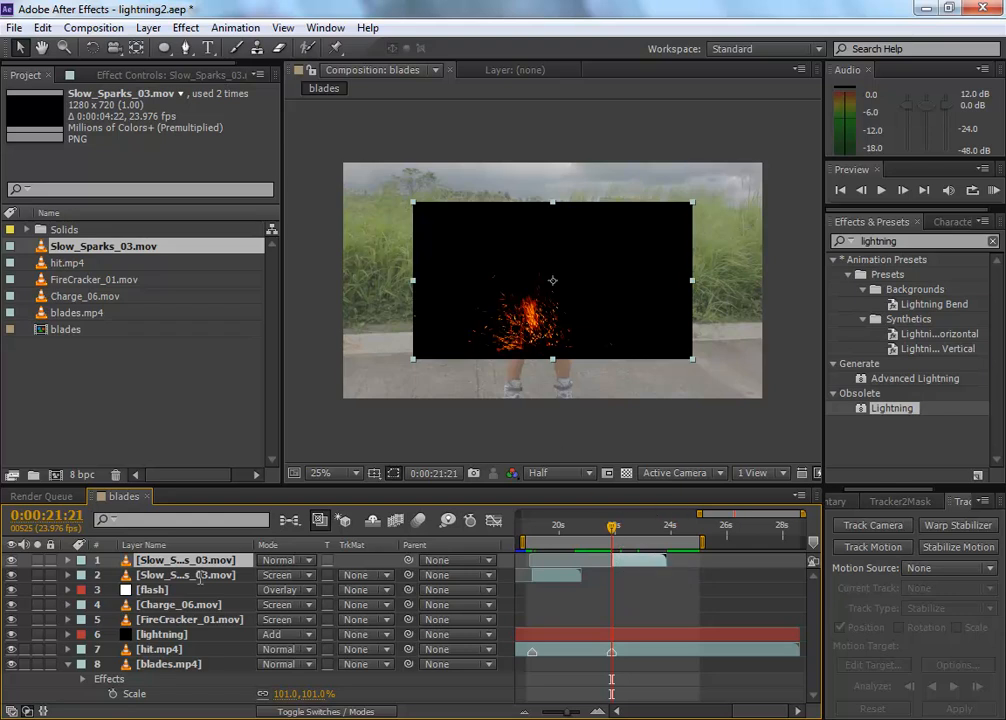
Step: Fit the new Slow_Sparks_03.mov layer to the composition width and set its blending mode to Screen
right_click(190, 577)
mouse_move(310, 172)
mouse_move(250, 153)
left_click(430, 304)
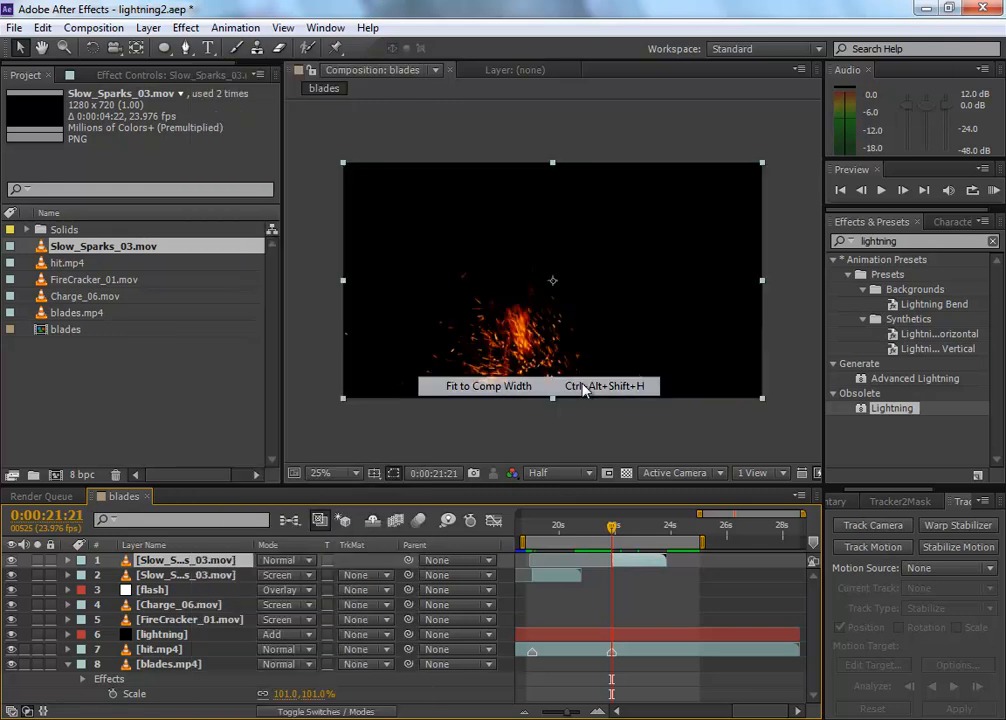
left_click(285, 565)
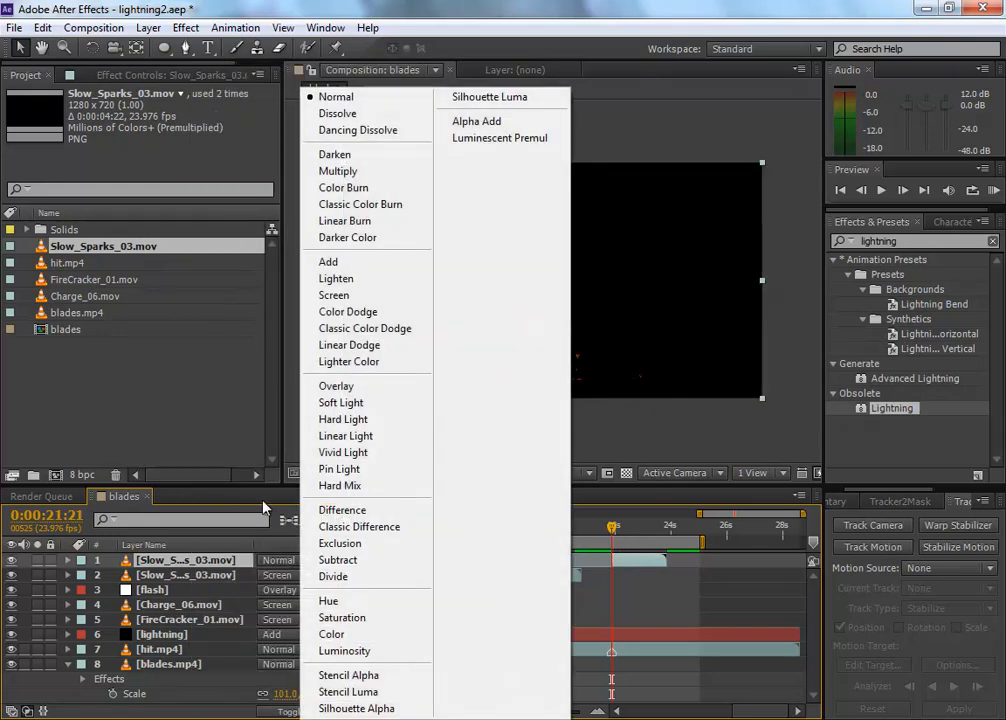
left_click(395, 299)
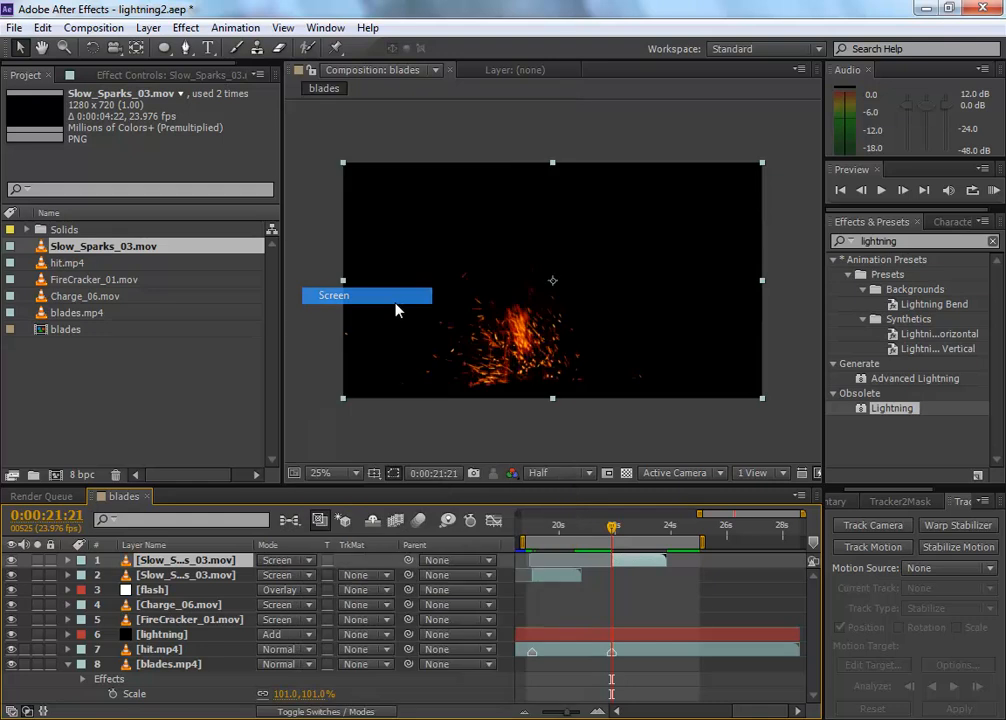
Step: Move the new sparks up around the woman's head and adjust the trimmed clip's timing at the 0:00:21:21 marker
left_click_drag(570, 355, 599, 243)
mouse_move(612, 534)
left_mouse_down()
mouse_move(654, 537)
mouse_move(612, 538)
mouse_move(646, 560)
mouse_move(612, 526)
left_mouse_up()
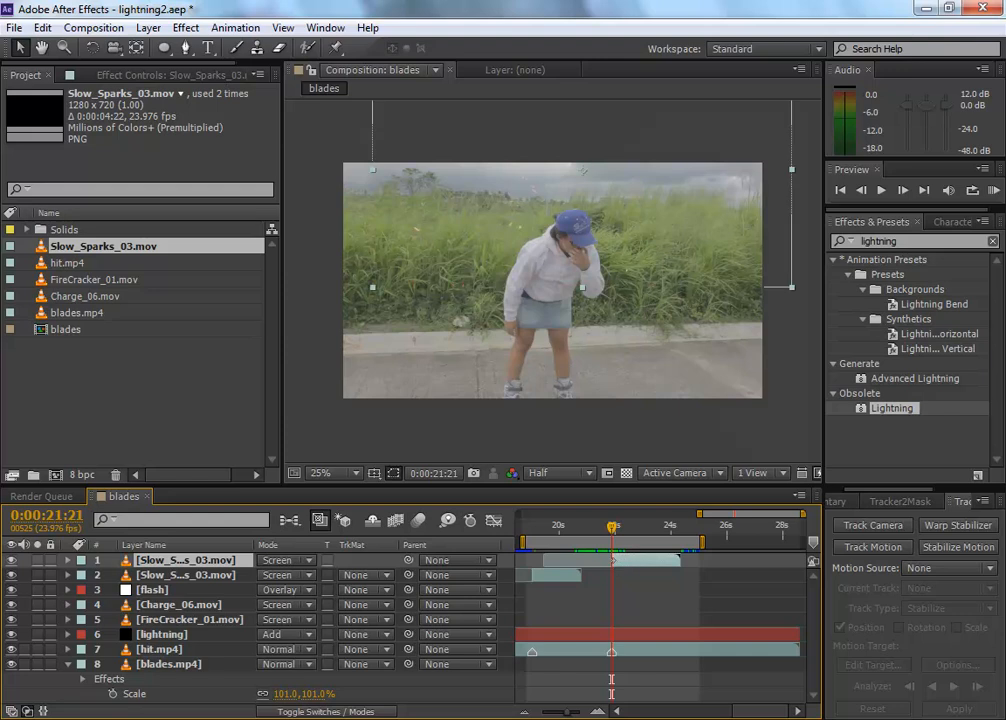
mouse_move(617, 532)
left_mouse_down()
mouse_move(652, 531)
mouse_move(612, 531)
left_mouse_up()
mouse_move(617, 534)
left_mouse_down()
mouse_move(635, 534)
mouse_move(623, 562)
mouse_move(611, 525)
mouse_move(633, 535)
mouse_move(613, 533)
left_mouse_up()
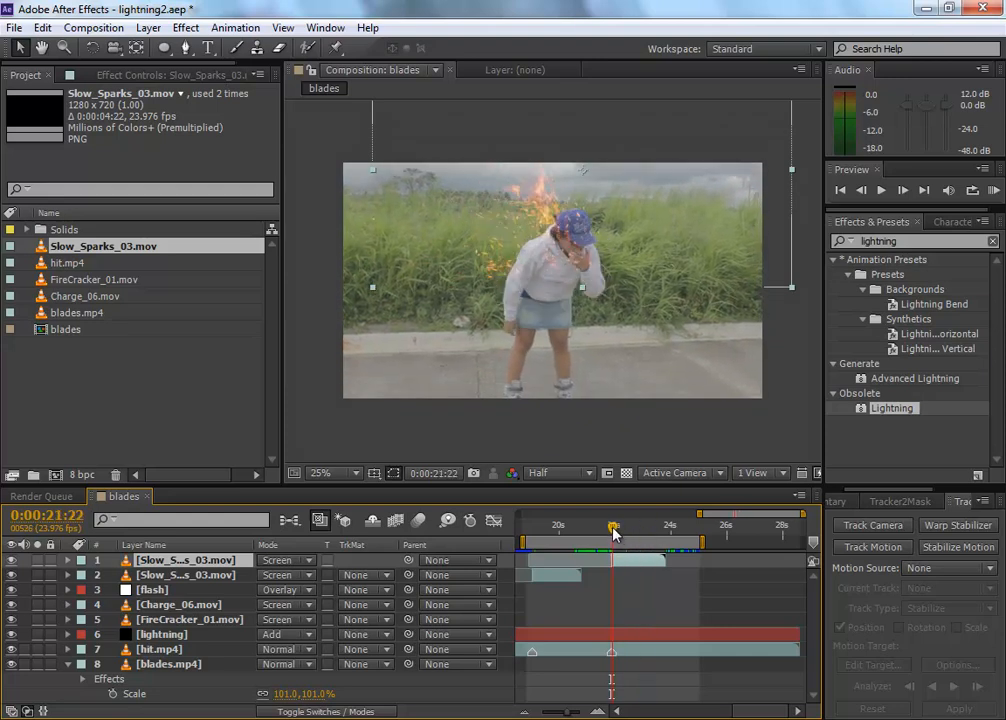
Step: Enlarge the new sparks layer, mainly in width, lower it over the woman's torso, and refine its timing at 0:00:21:21
left_click_drag(378, 287, 327, 300)
left_click_drag(489, 269, 519, 269)
left_click_drag(348, 304, 333, 303)
mouse_move(612, 527)
left_mouse_down()
mouse_move(640, 530)
mouse_move(612, 527)
left_mouse_up()
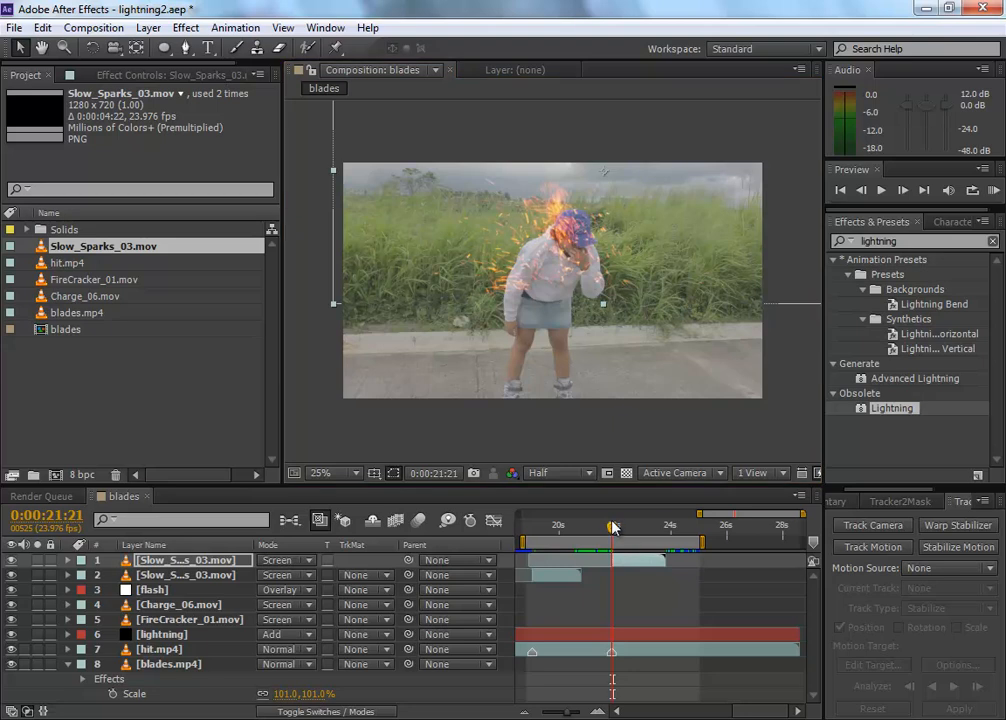
mouse_move(618, 533)
left_mouse_down()
mouse_move(672, 533)
mouse_move(595, 527)
mouse_move(625, 527)
mouse_move(624, 563)
mouse_move(611, 529)
mouse_move(665, 530)
mouse_move(614, 525)
left_mouse_up()
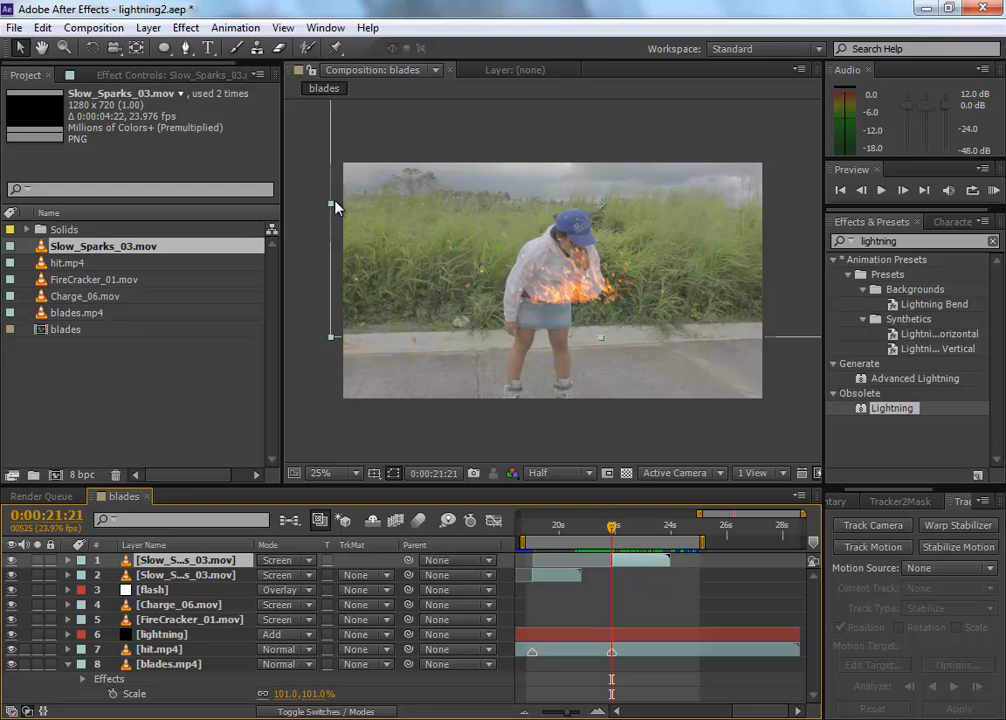
Step: Draw a closed Pen mask on the new sparks layer around the woman, from above her head to her lower legs
left_click(188, 49)
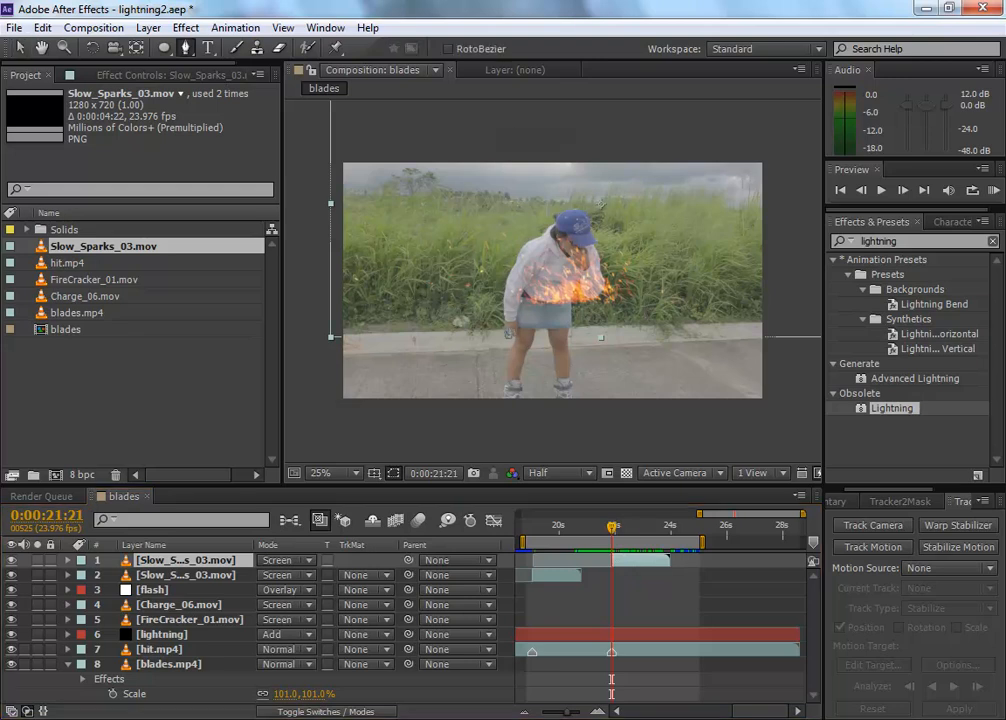
left_click(508, 337)
left_click_drag(519, 250, 529, 236)
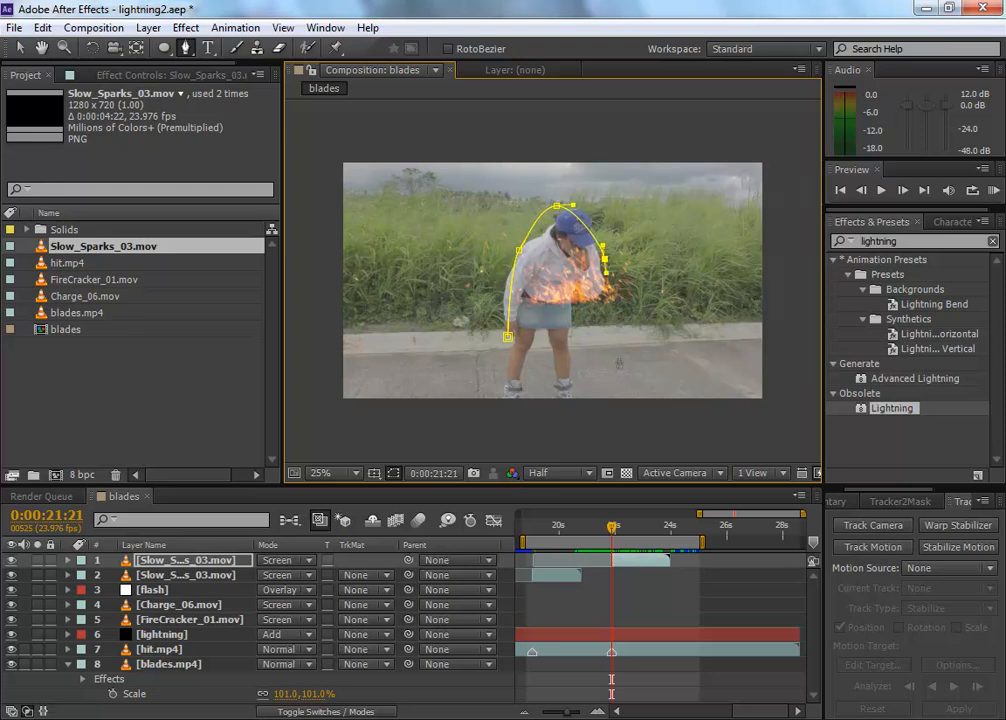
left_click(500, 374)
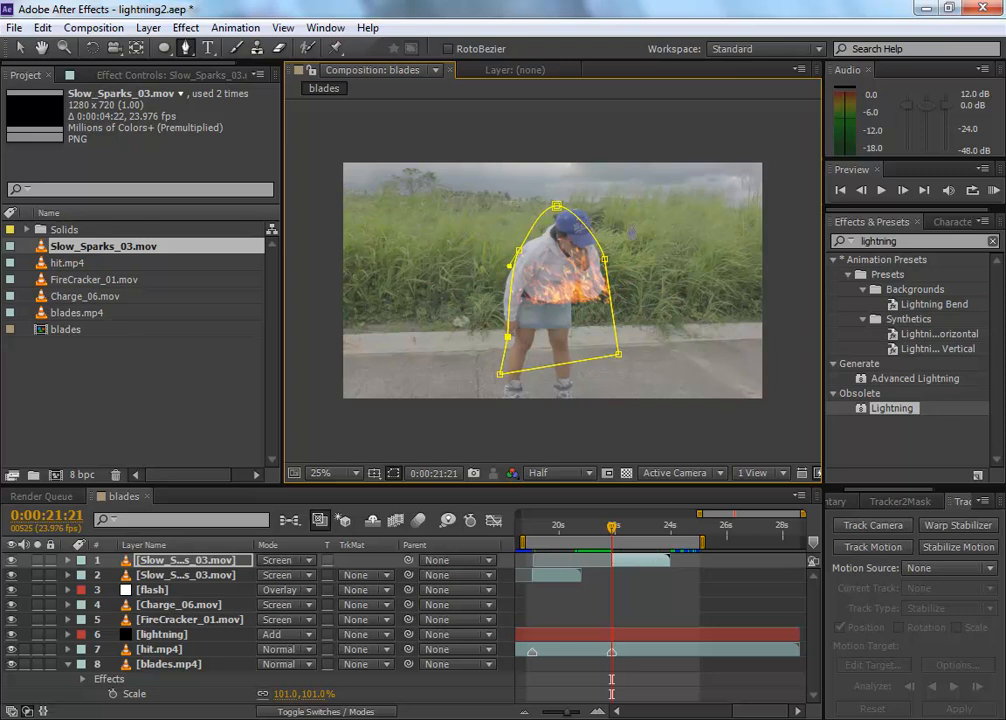
Step: Set the mask around the woman to Subtract with a feather of 65 pixels, and collapse the layer's mask properties
left_click(203, 569)
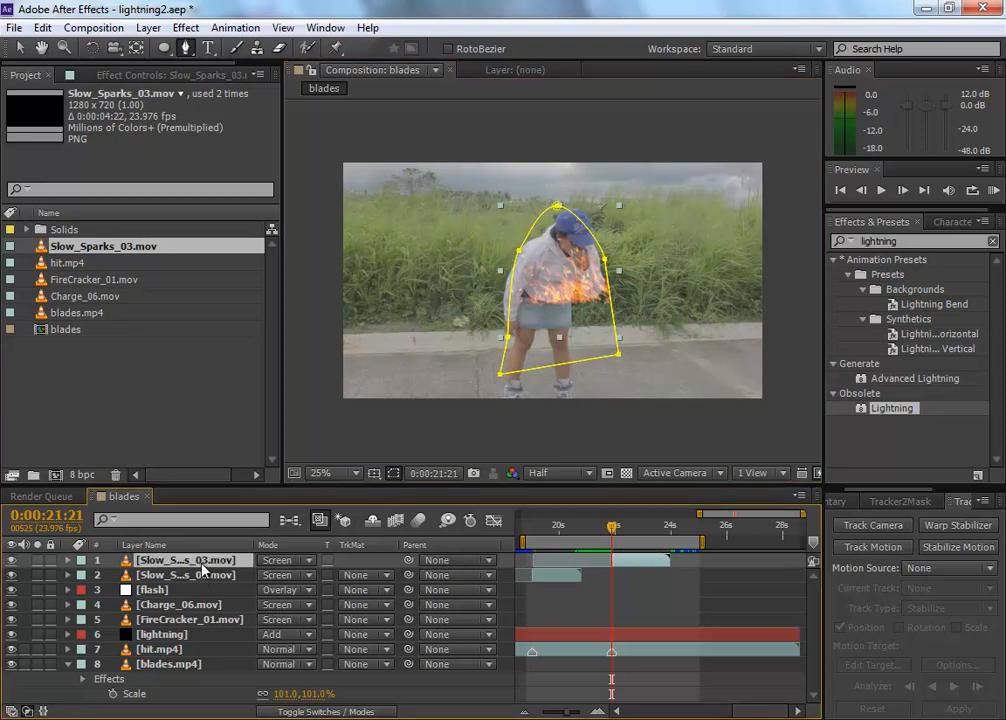
key("m")
key("m")
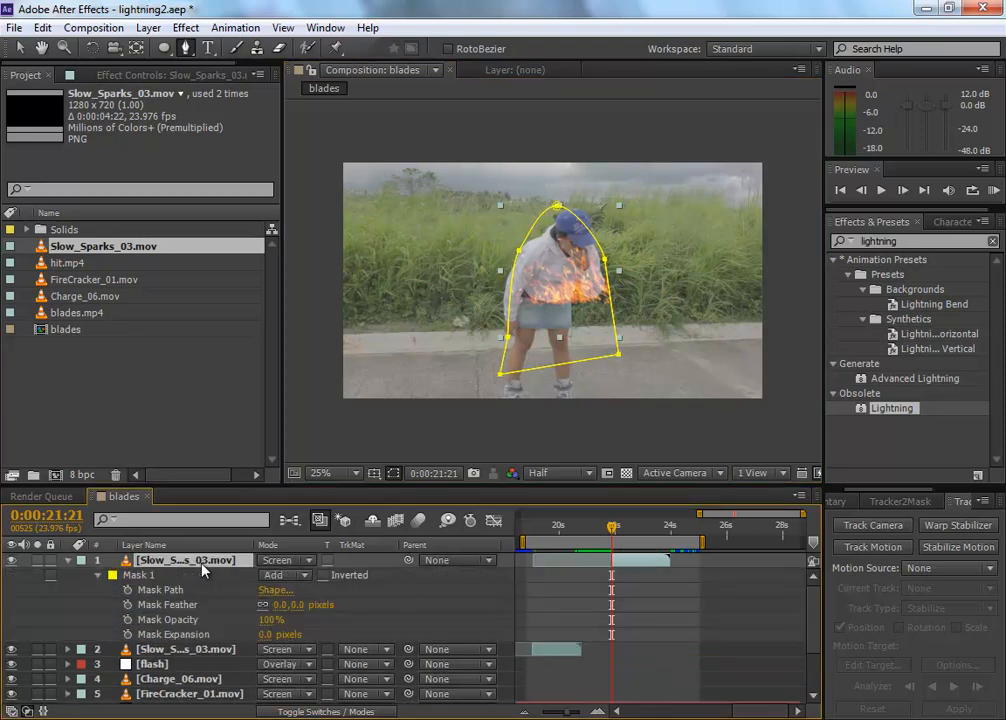
left_click(283, 581)
left_click(334, 480)
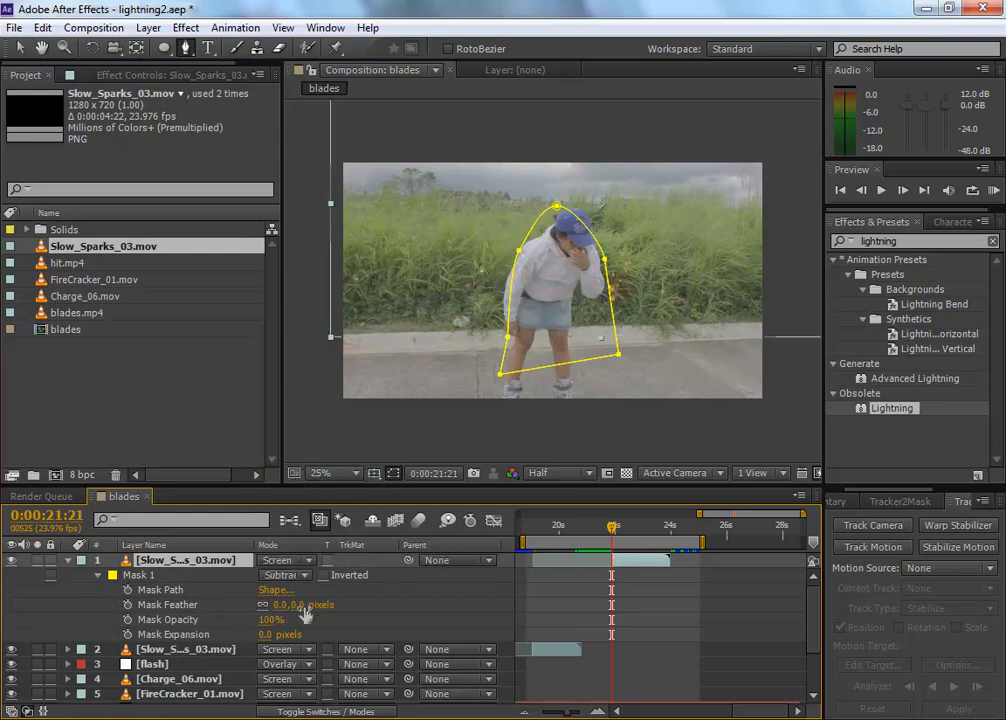
type("50")
key("Return")
mouse_move(611, 531)
left_mouse_down()
mouse_move(632, 531)
mouse_move(603, 531)
left_mouse_up()
left_click(303, 605)
type("65")
key("Return")
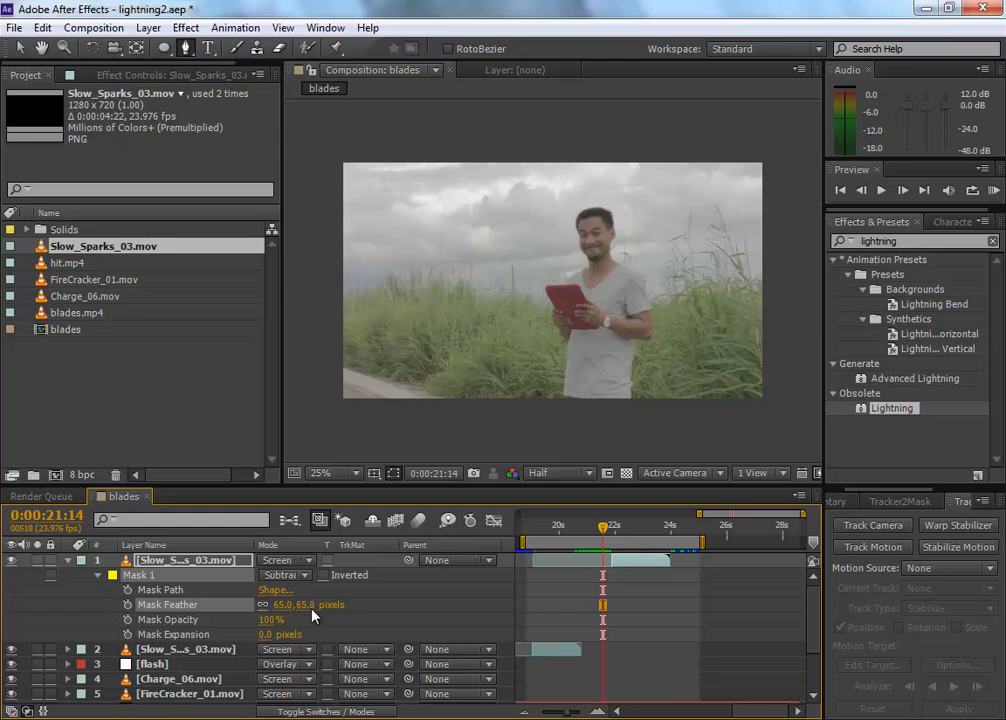
left_click(67, 561)
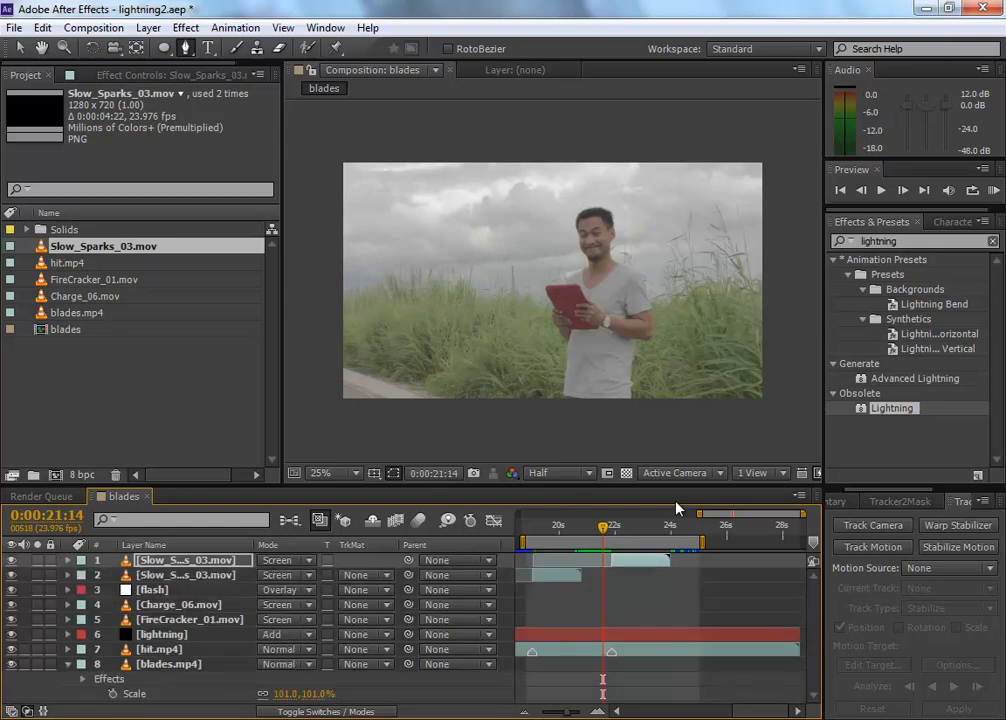
Step: Preview the slow sparks shots, extending the work area to span about 8 to 26 seconds for a longer playback
key("space")
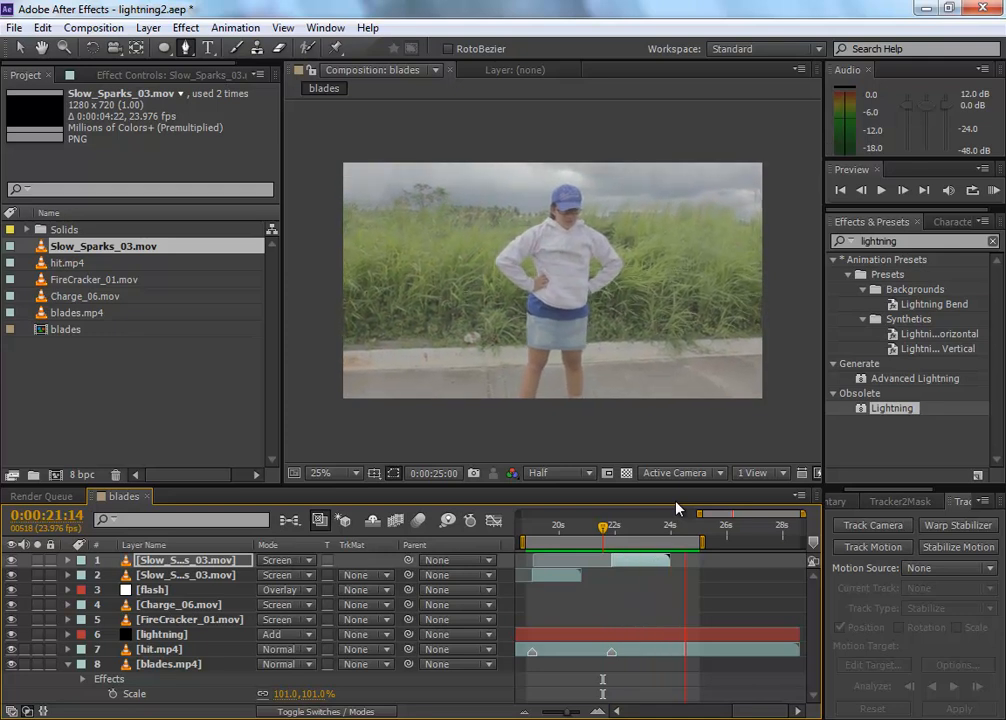
left_click_drag(700, 514, 415, 484)
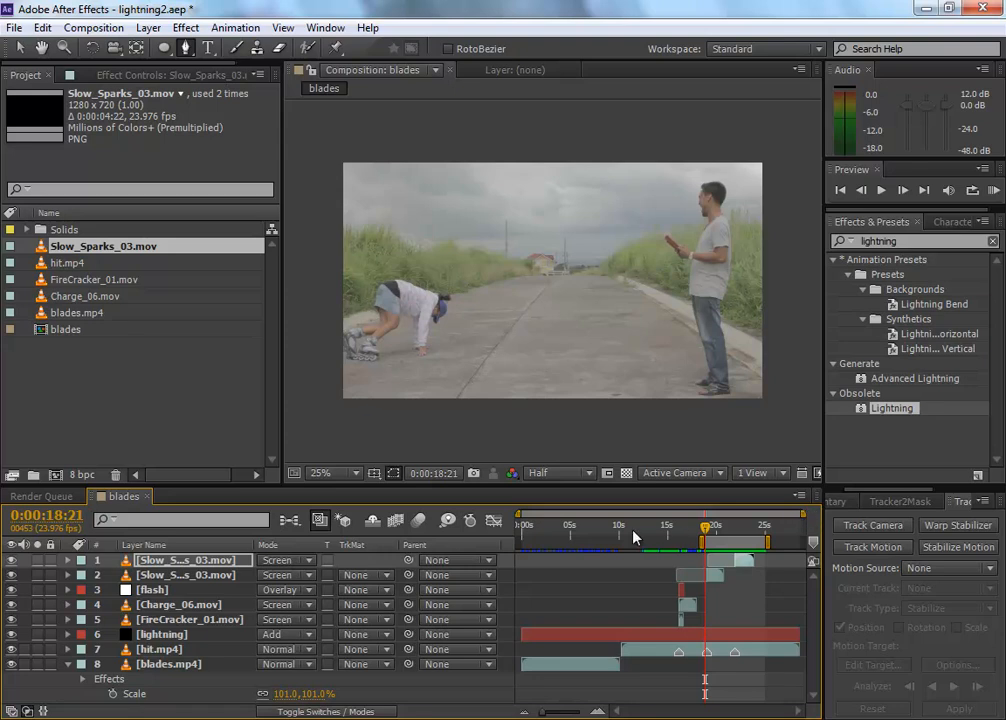
left_click_drag(735, 541, 777, 541)
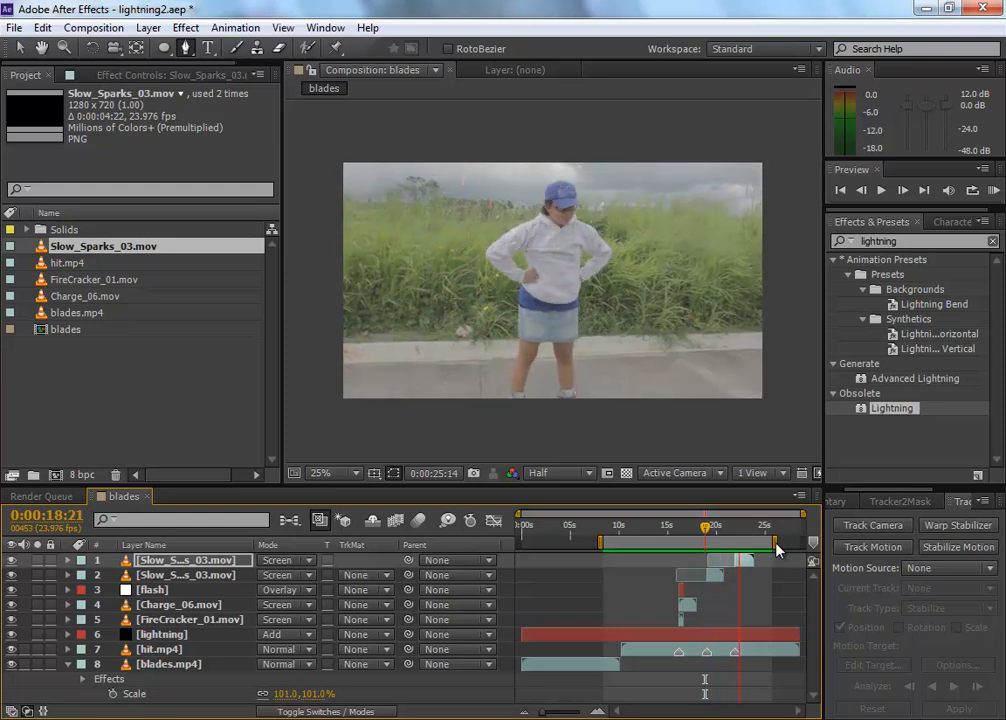
key("space")
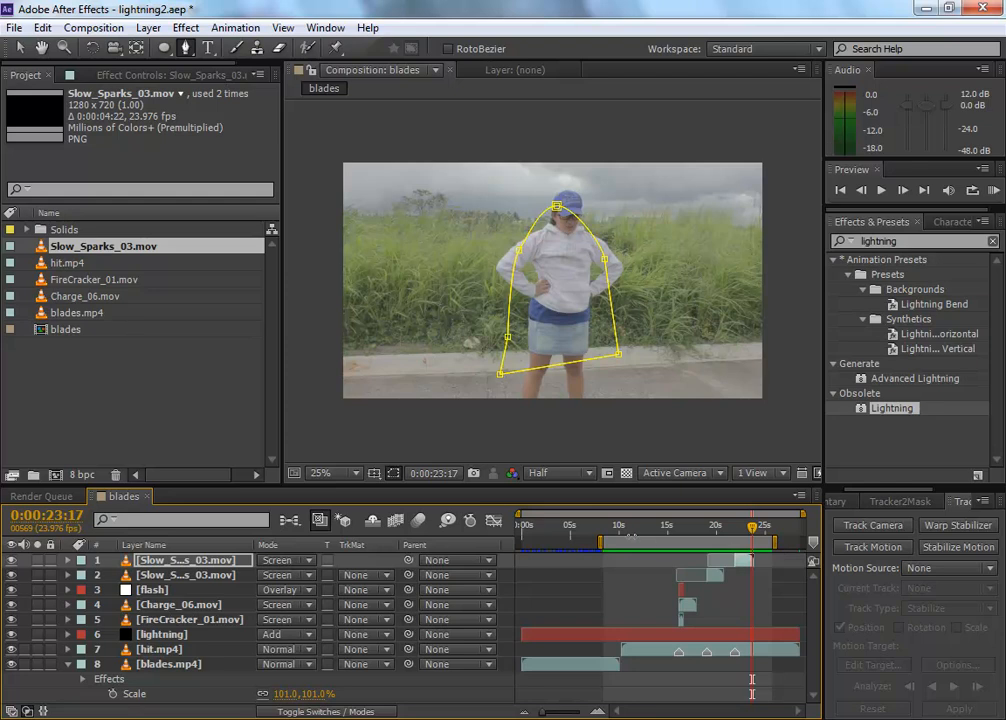
Step: Shift the blades.mp4 layer slightly later in time so its end overlaps the start of hit.mp4 near 10 seconds
left_click_drag(606, 526, 619, 528)
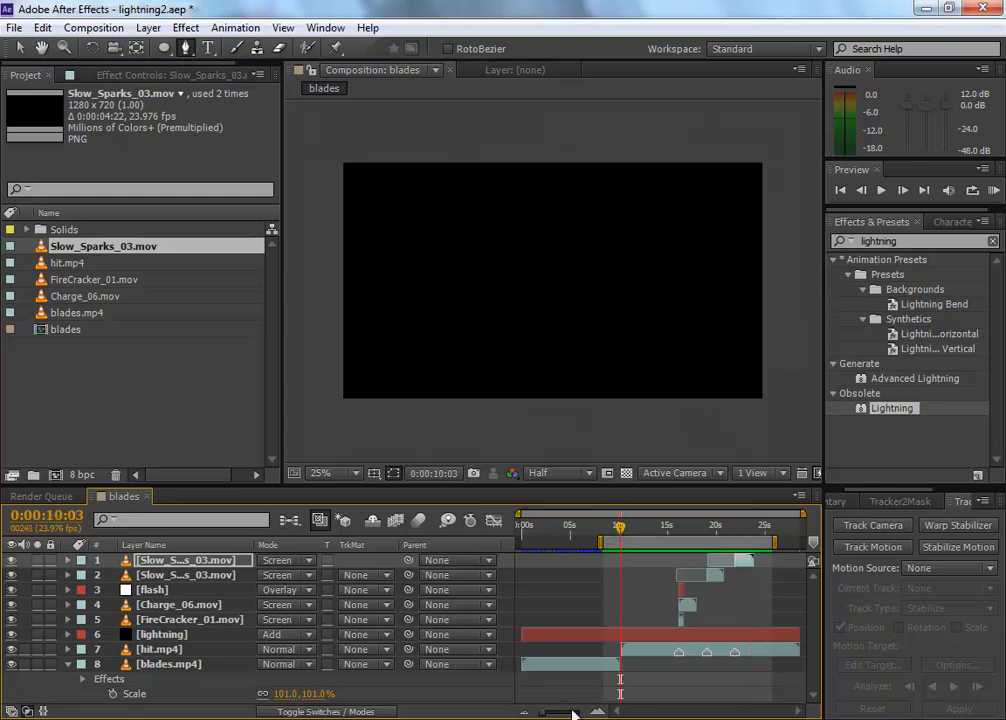
left_click_drag(567, 664, 574, 667)
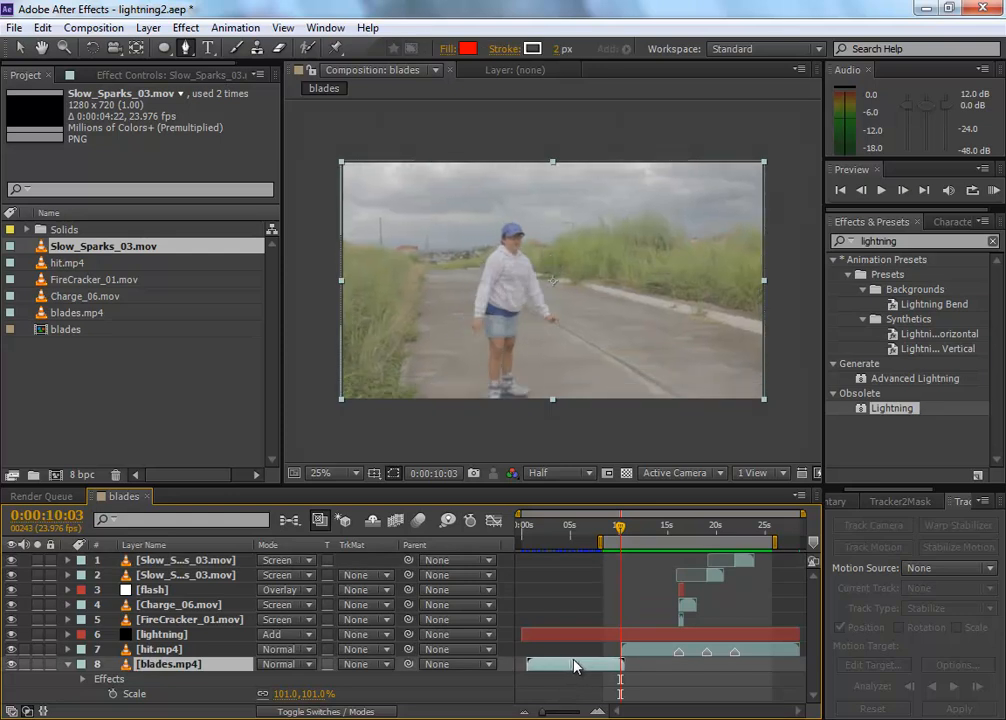
right_click(575, 666)
left_click(567, 685)
left_click_drag(600, 532, 618, 532)
left_click_drag(606, 667, 602, 668)
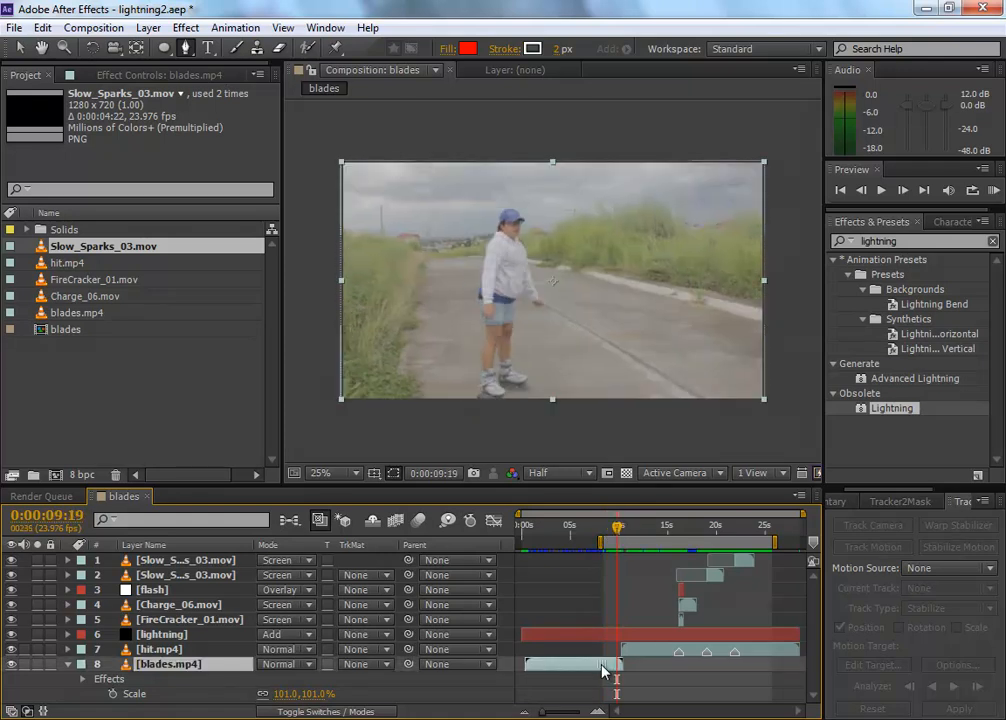
left_click_drag(617, 532, 617, 532)
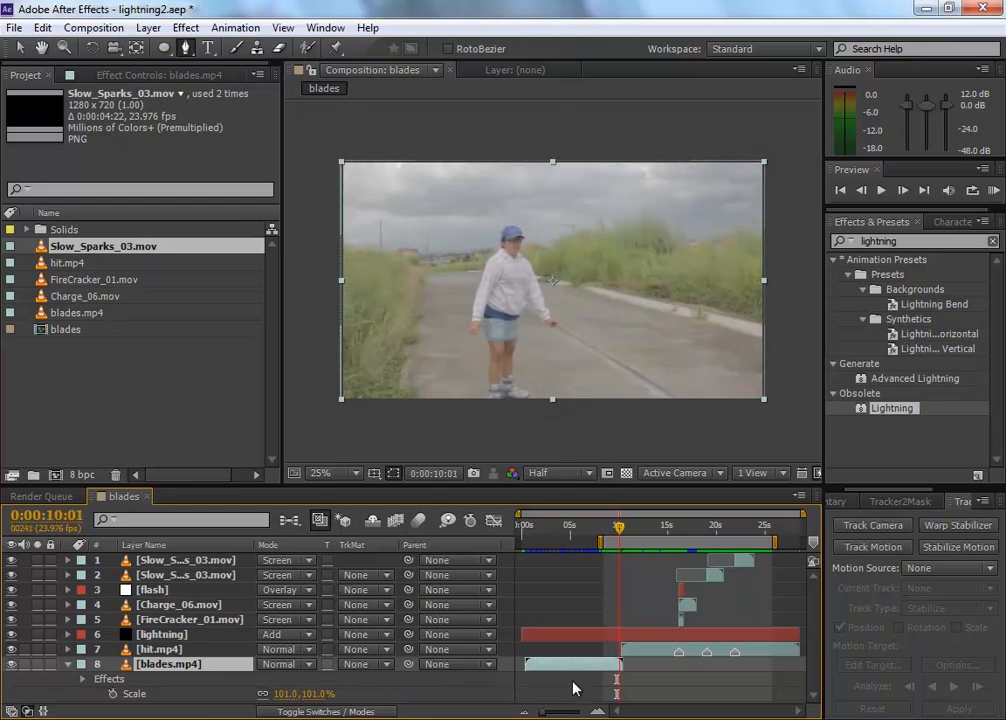
left_click_drag(572, 672, 577, 670)
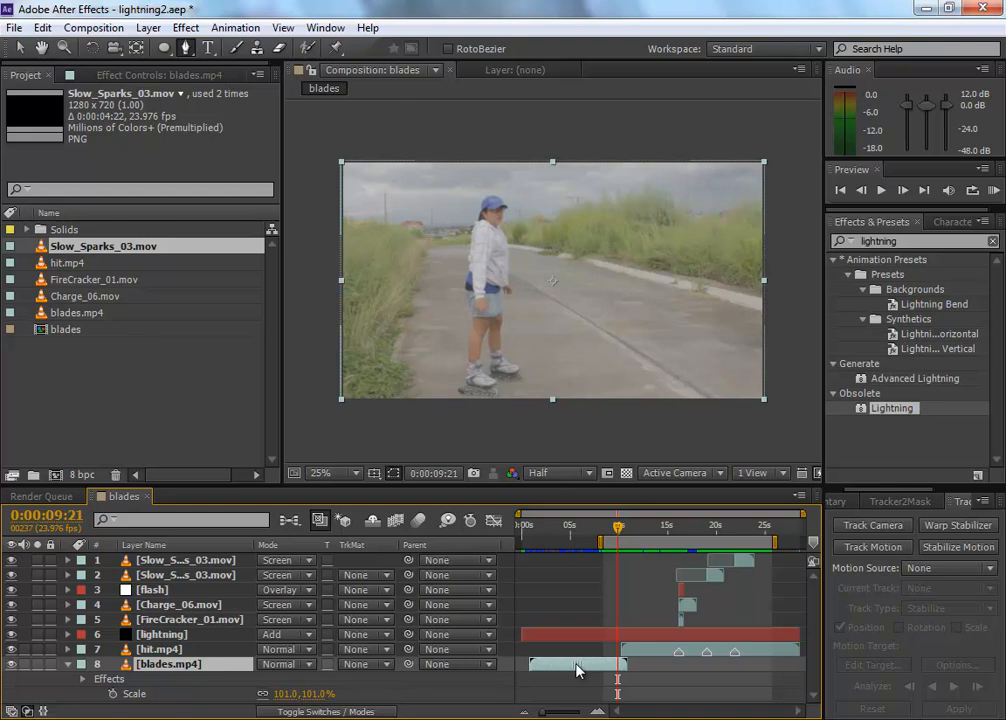
Step: With the playhead at 0:00:13:20, reset the work area to the full composition and collapse the blades.mp4 layer's properties
left_click_drag(617, 529, 685, 529)
left_click_drag(708, 530, 656, 528)
double_click(660, 541)
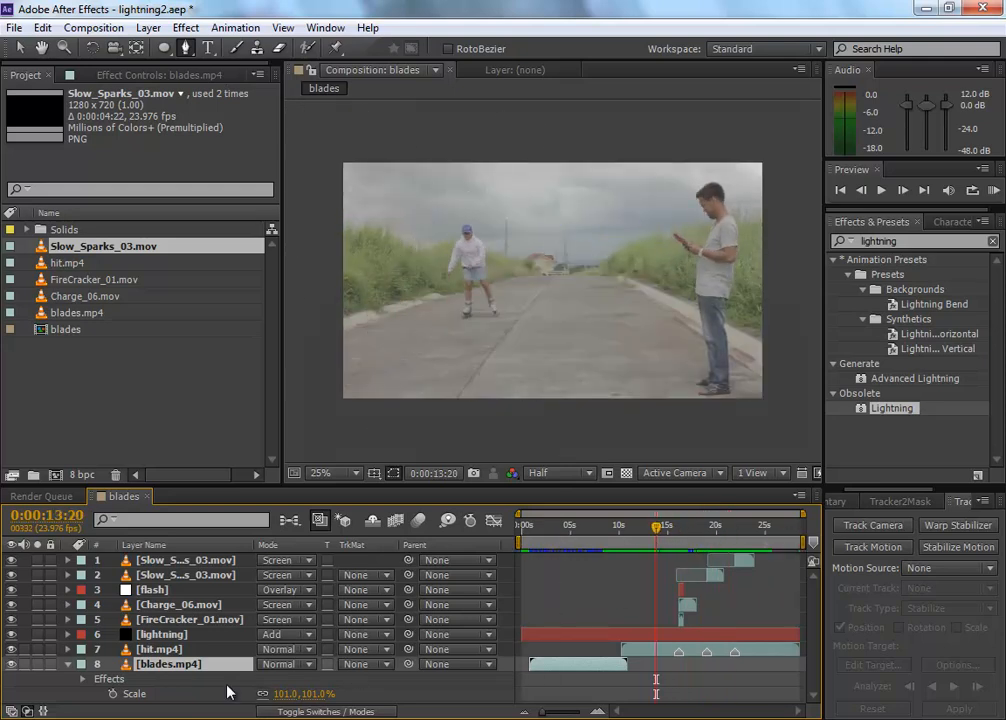
left_click(71, 665)
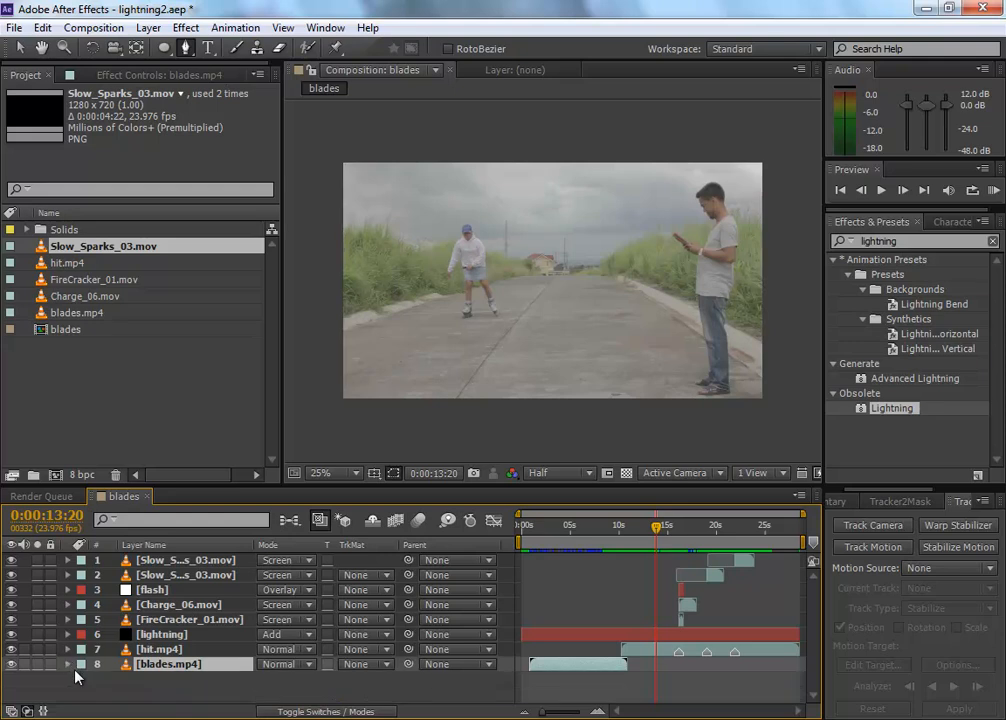
left_click(160, 690)
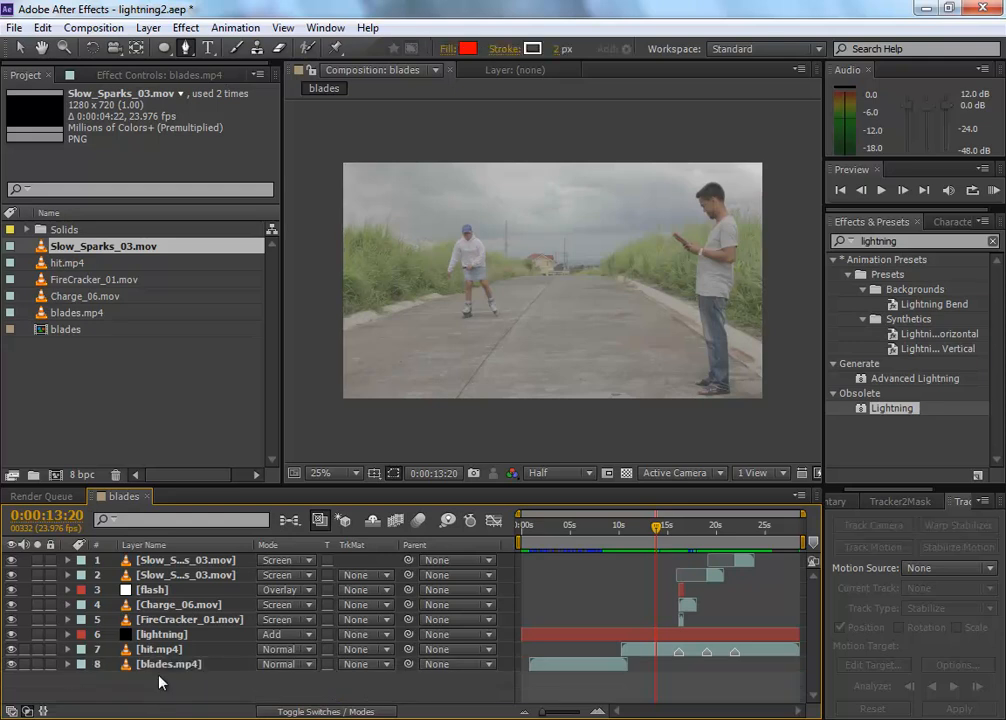
Step: Add an adjustment layer on top of all layers and name it cc
right_click(183, 685)
mouse_move(270, 505)
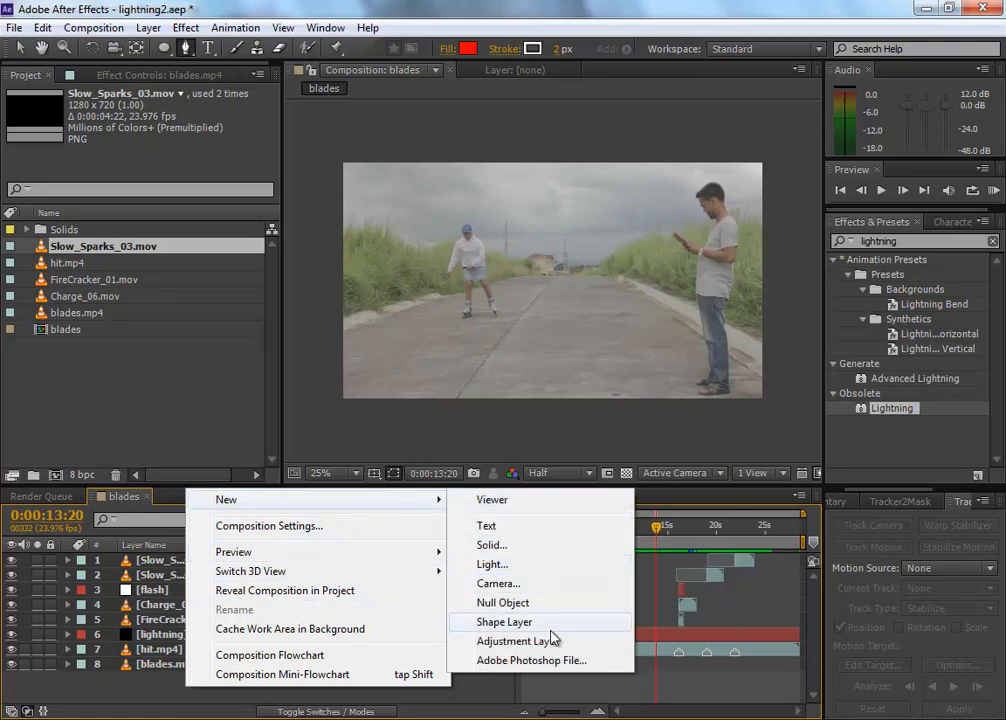
left_click(559, 648)
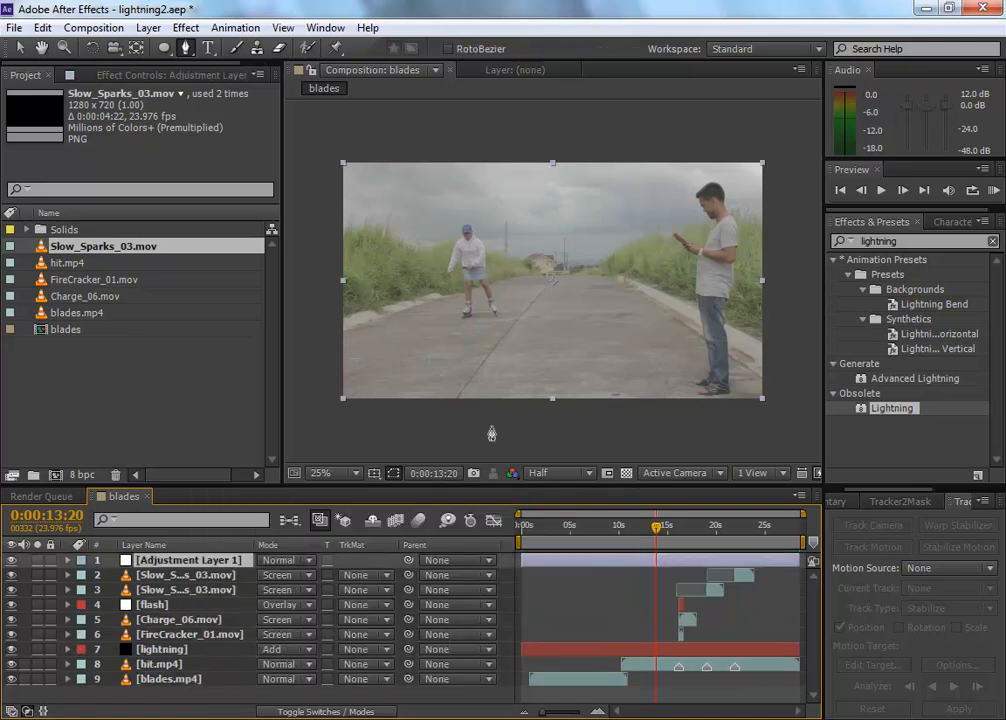
key("Return")
type("cc")
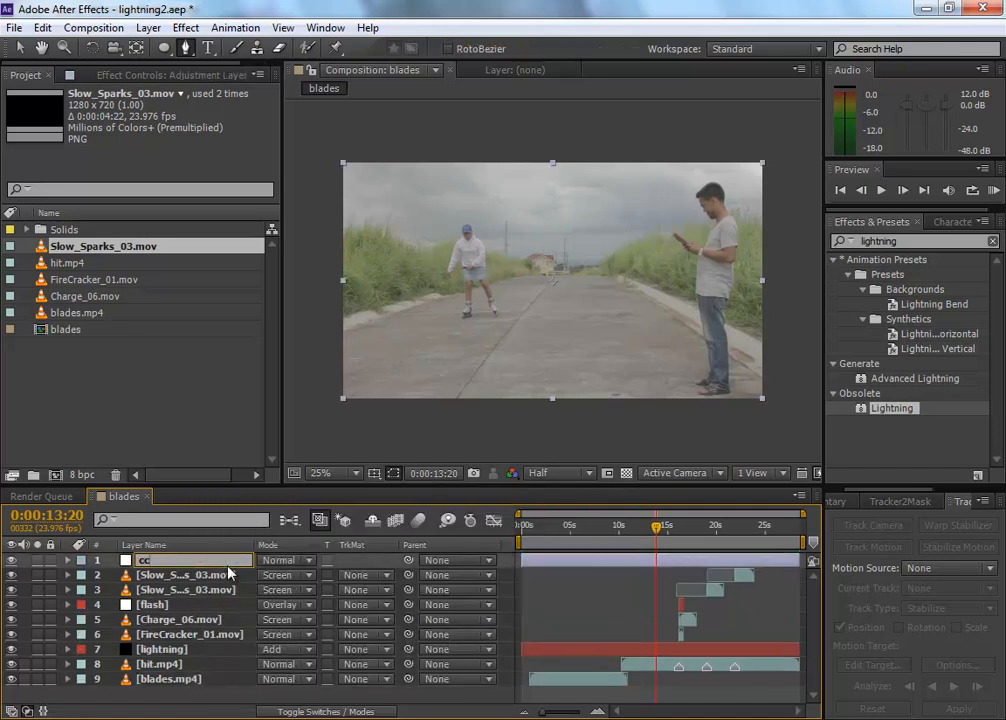
key("Return")
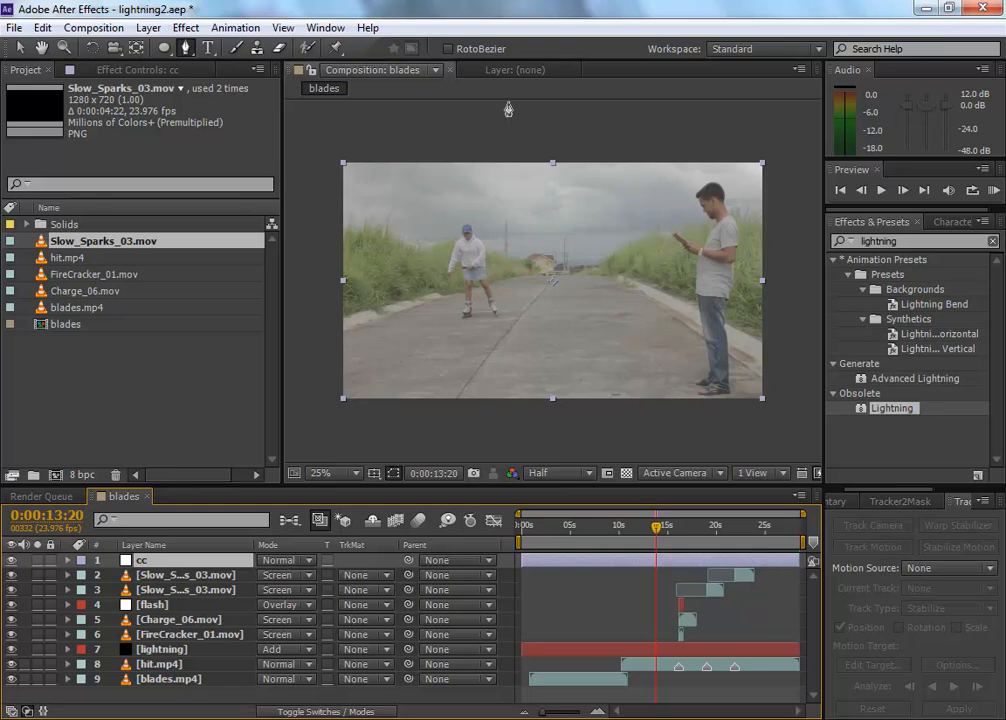
Step: Find the Colorista II effect by searching for colorista and apply it to the cc adjustment layer
left_click_drag(909, 242, 775, 249)
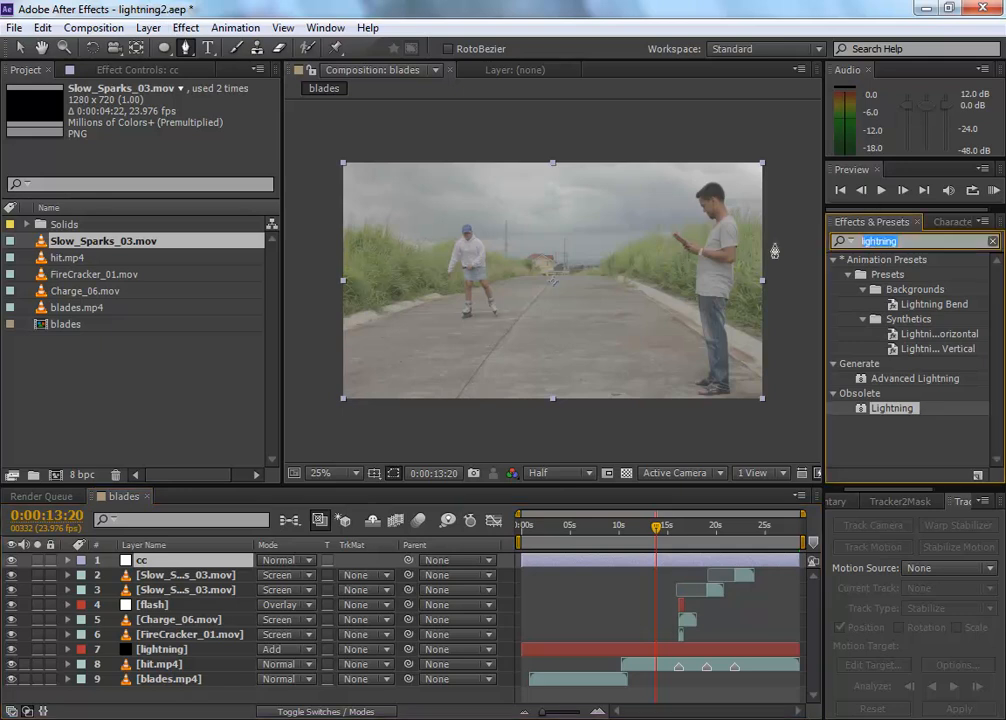
type("colori")
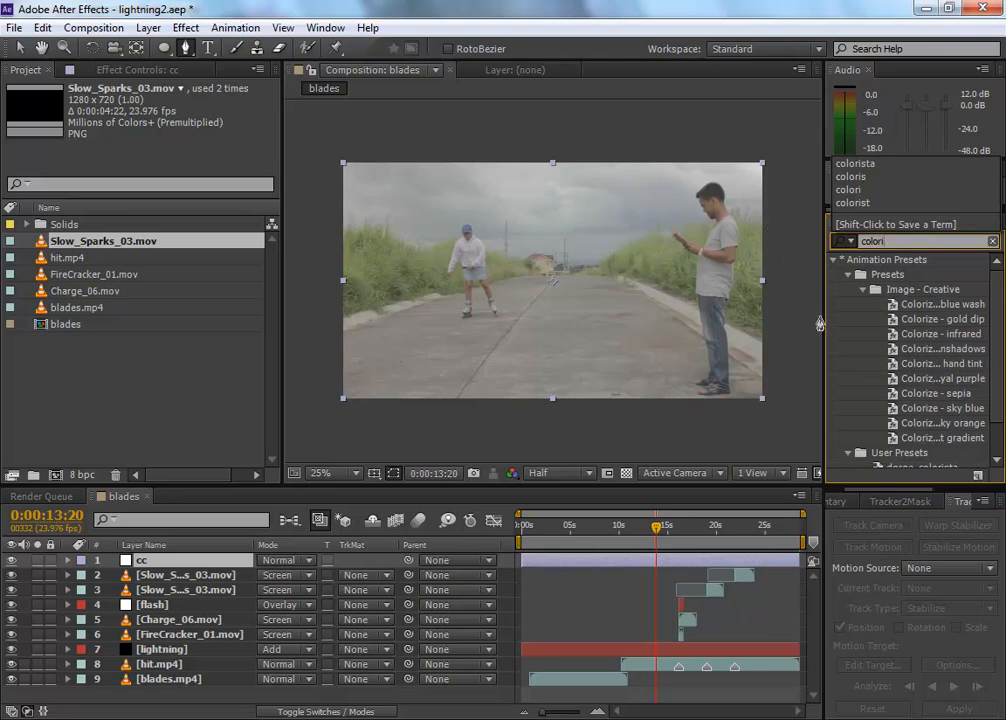
type("sta")
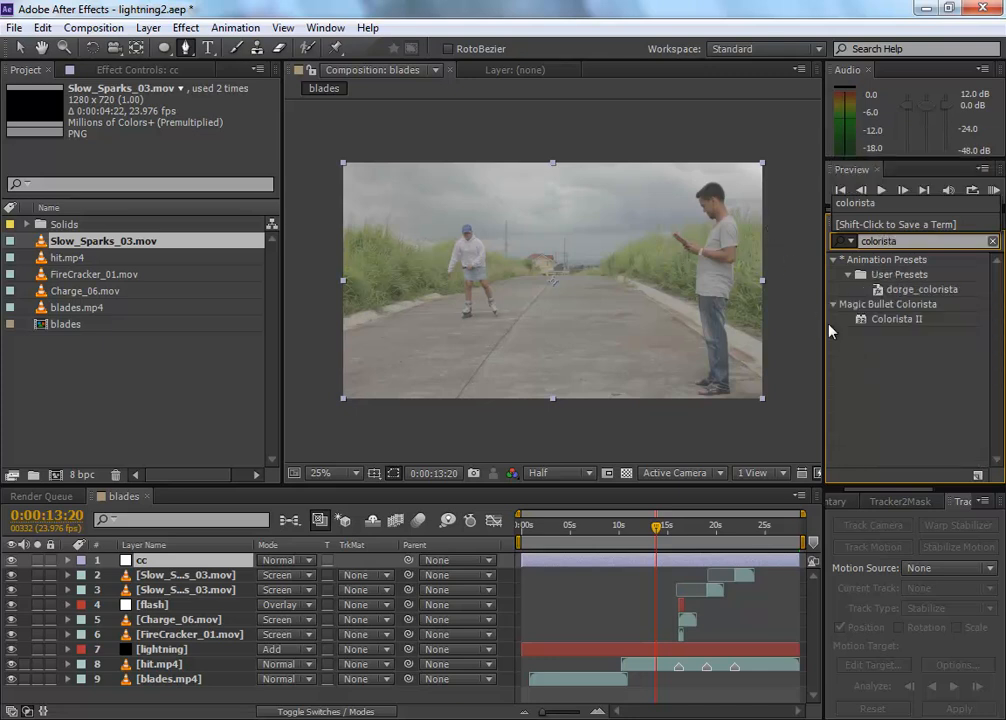
left_click_drag(897, 319, 181, 558)
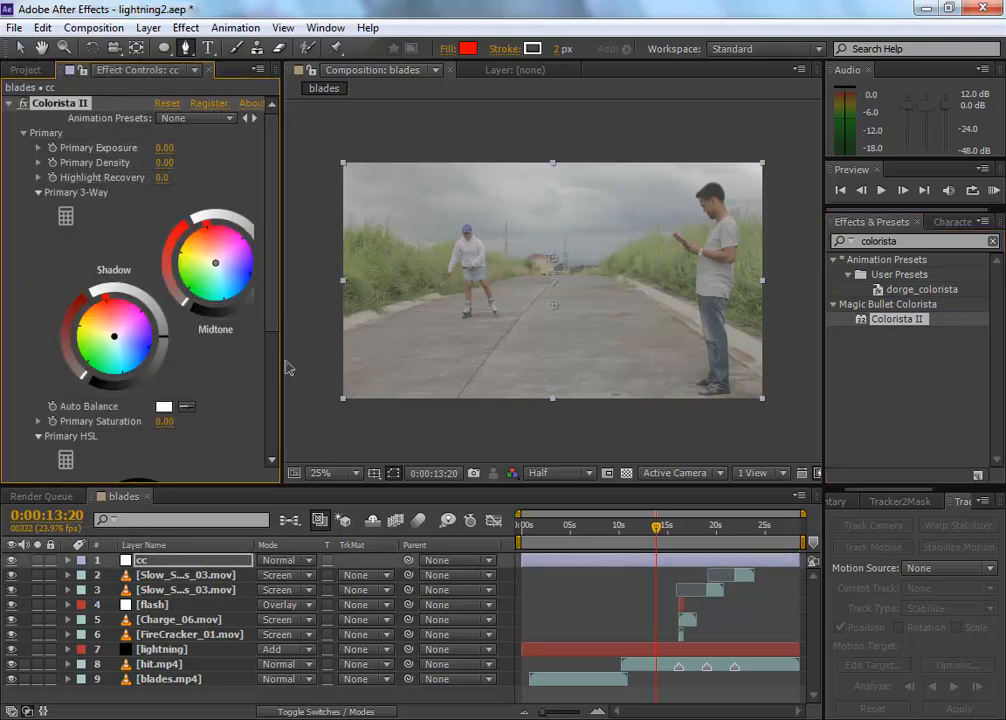
Step: Widen the effect settings area and tint Colorista II's primary shadows slightly blue and its highlights slightly orange
key("v")
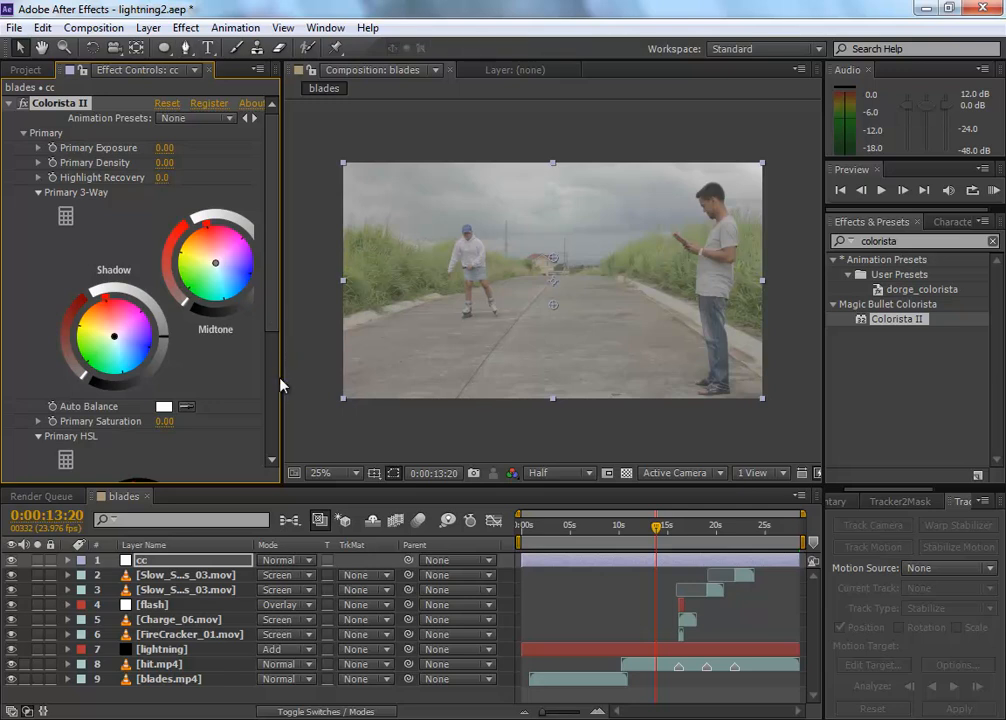
left_click_drag(283, 378, 396, 347)
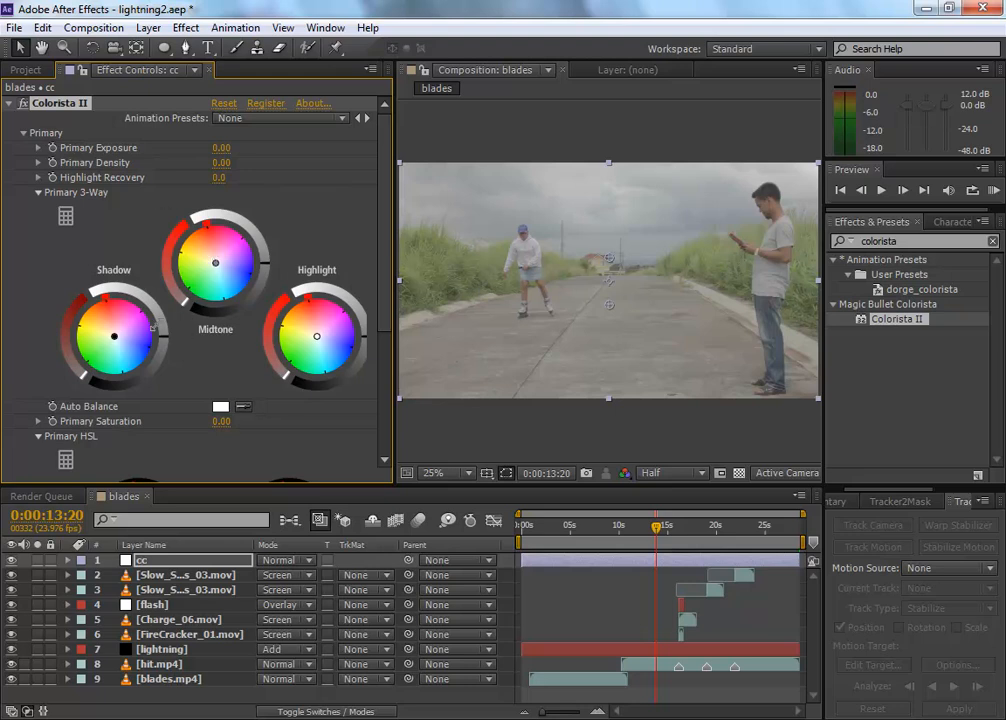
left_click_drag(114, 337, 144, 353)
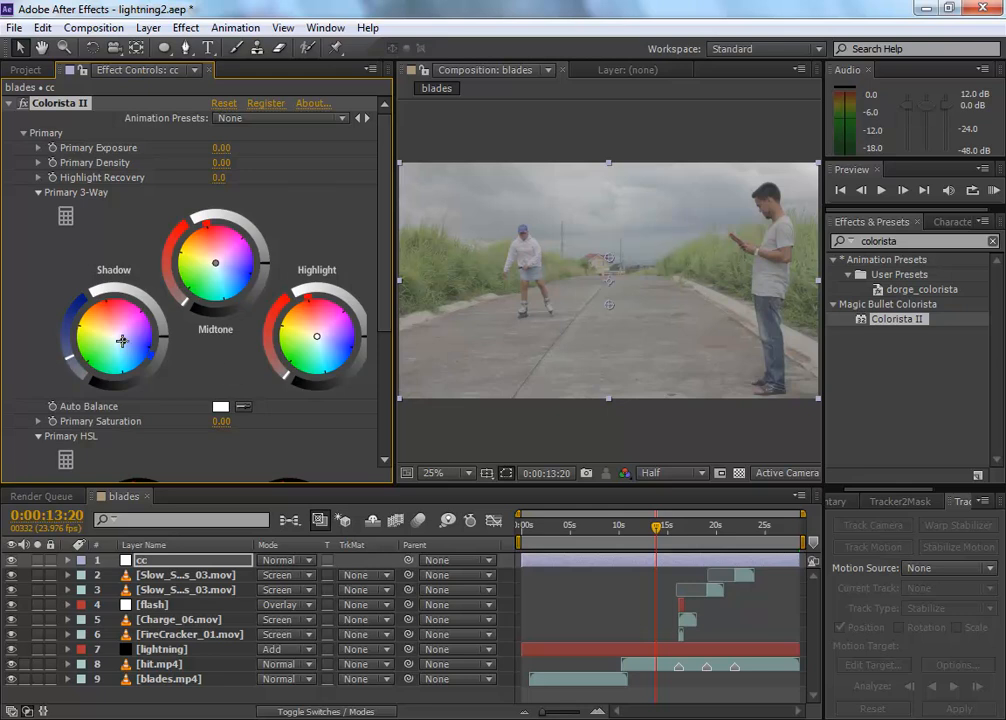
left_click_drag(125, 343, 123, 342)
left_click_drag(322, 321, 311, 330)
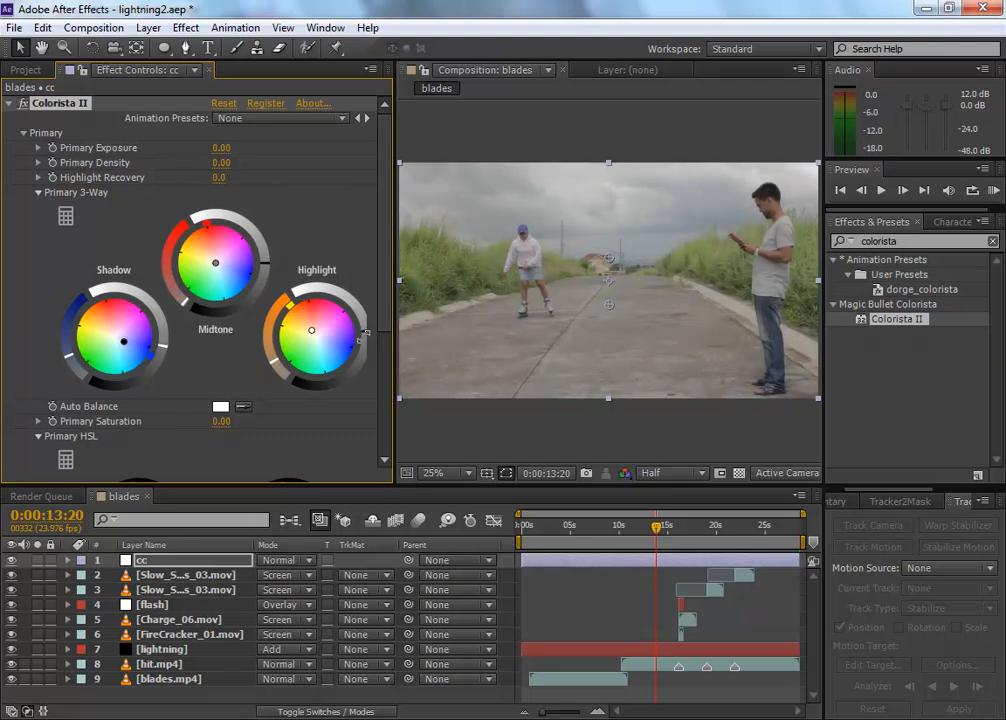
Step: Set Colorista II's Primary Saturation to 20 and collapse the effect's settings
left_click(223, 421)
type("20")
key("Return")
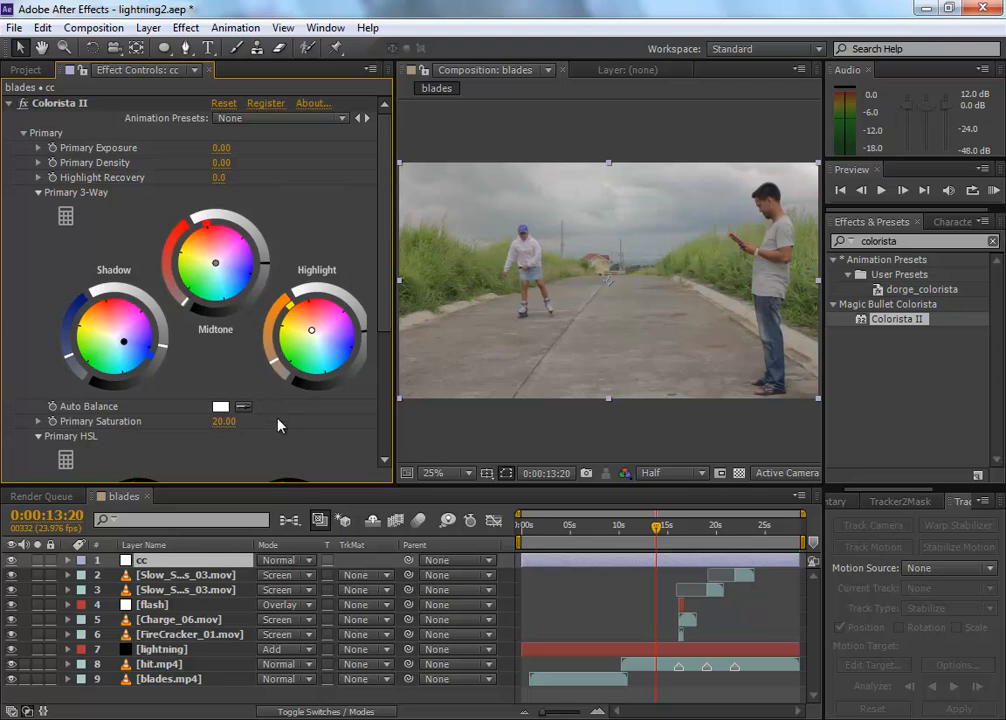
left_click(9, 103)
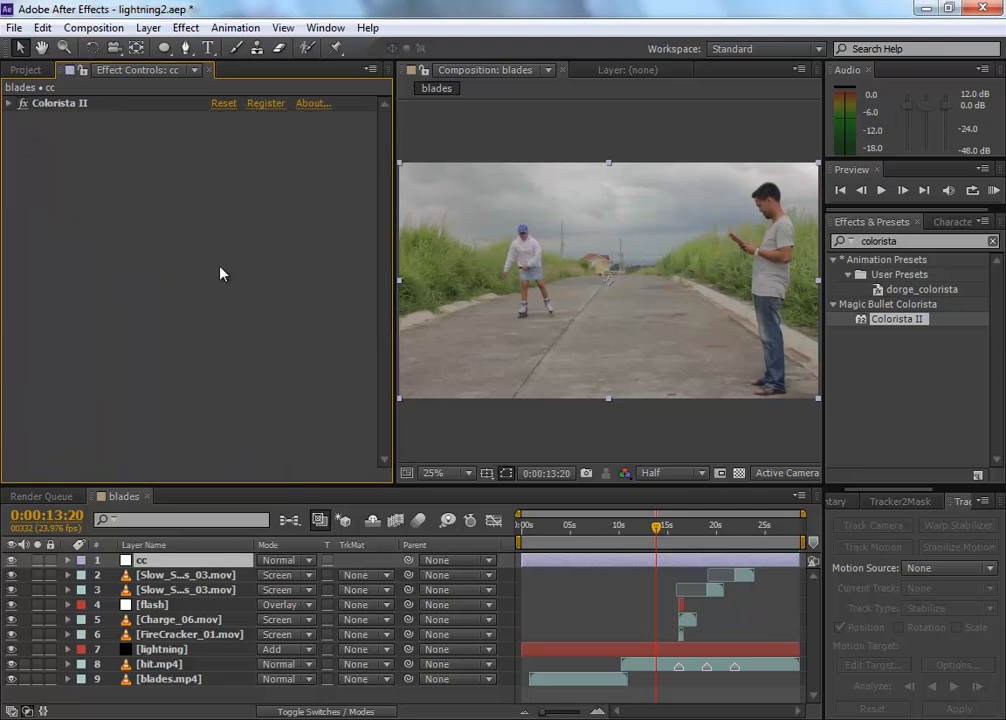
Step: Find the Unsharp Mask effect by searching for unsha and apply it to the cc layer below Colorista II
left_click(877, 243)
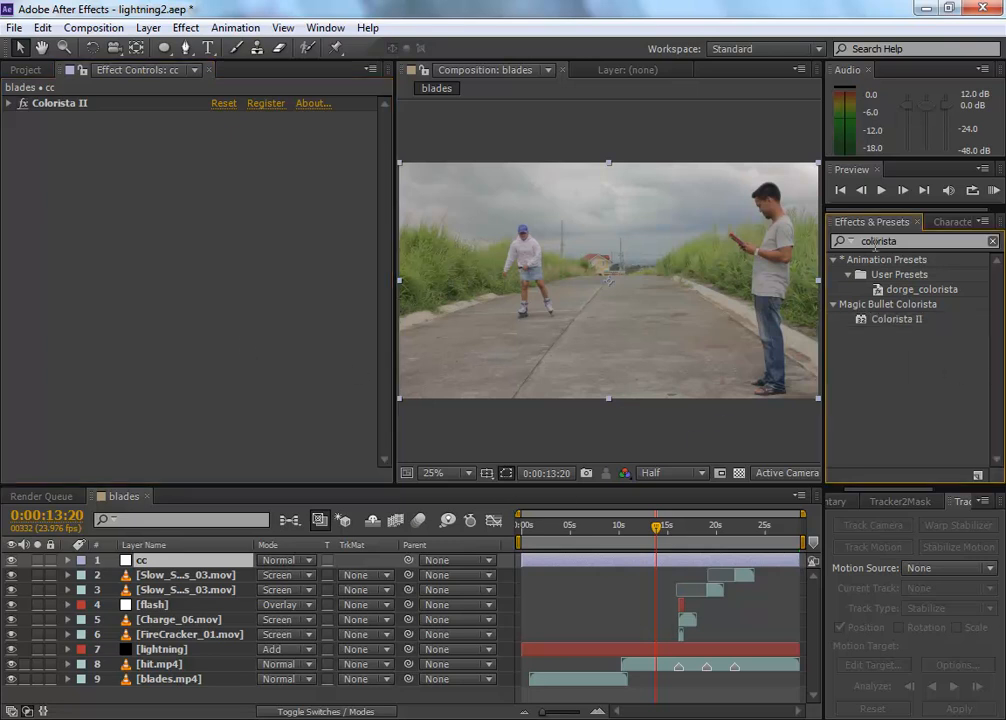
double_click(922, 244)
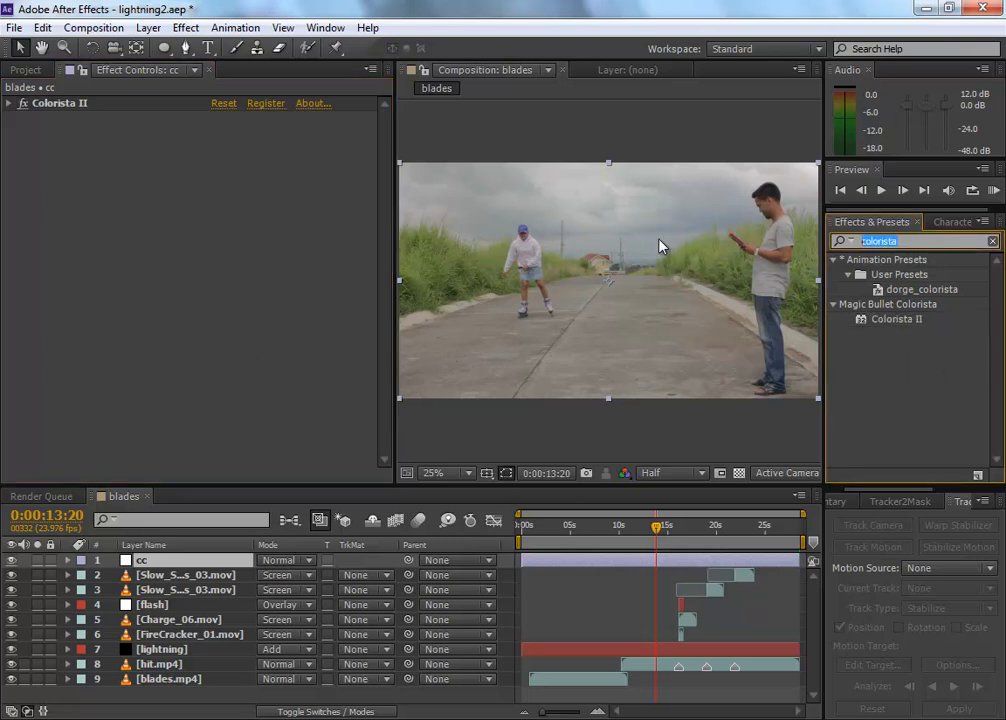
type("u")
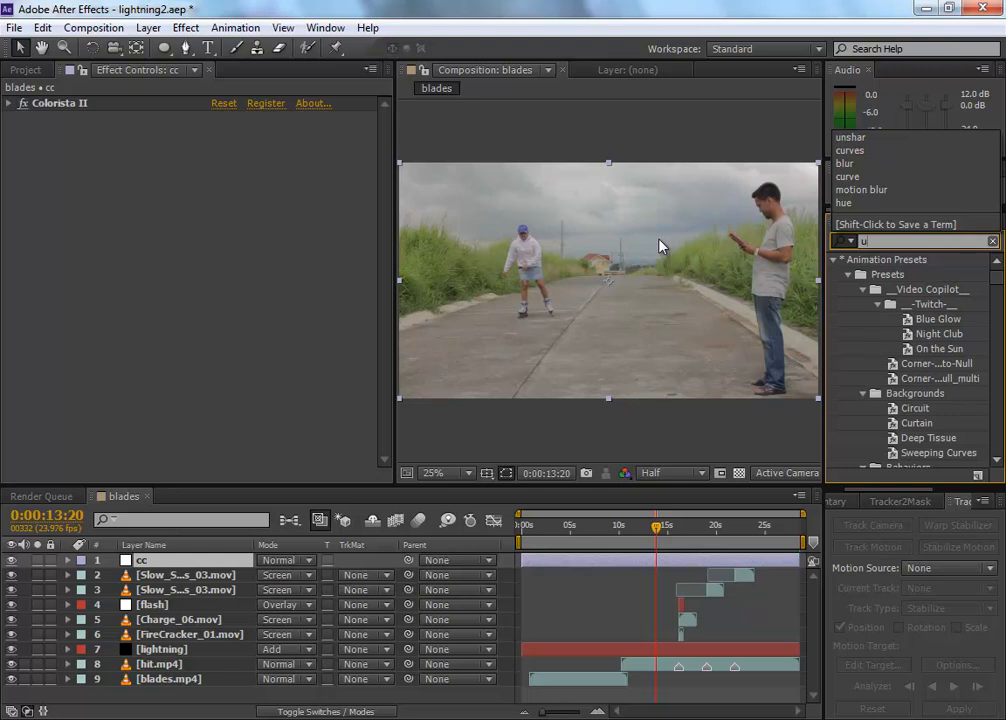
type("n")
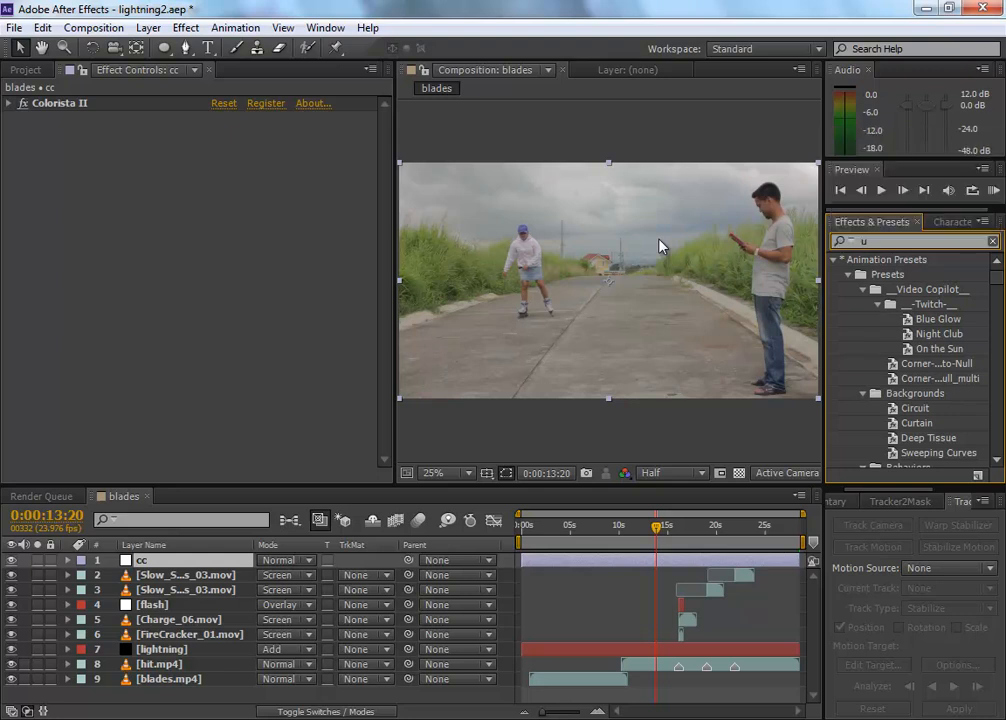
type("sha")
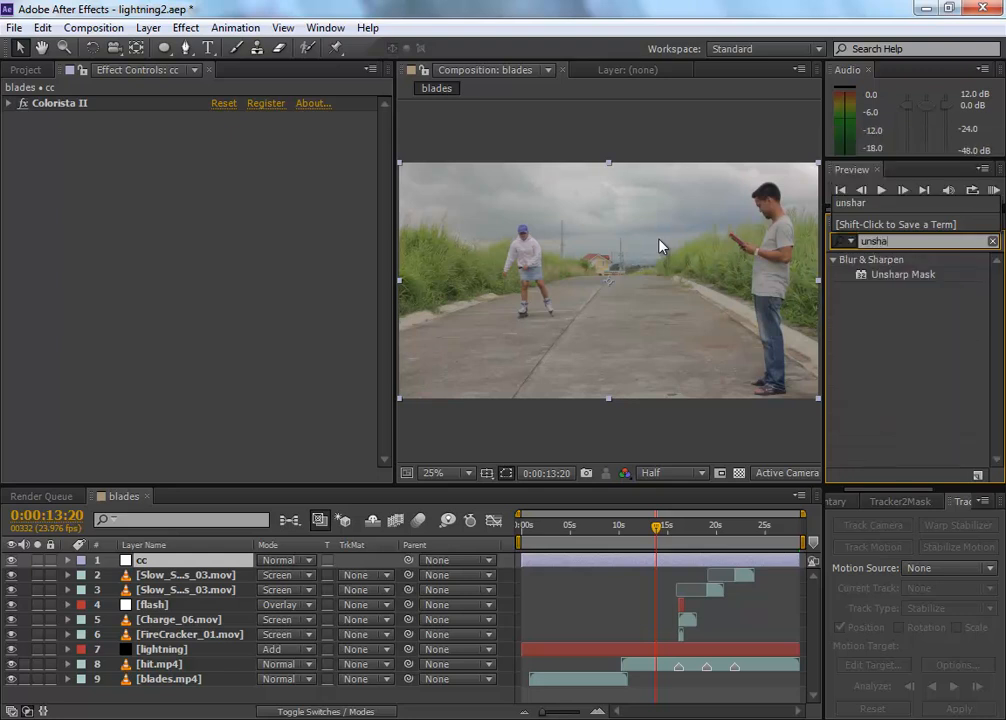
left_click(906, 276)
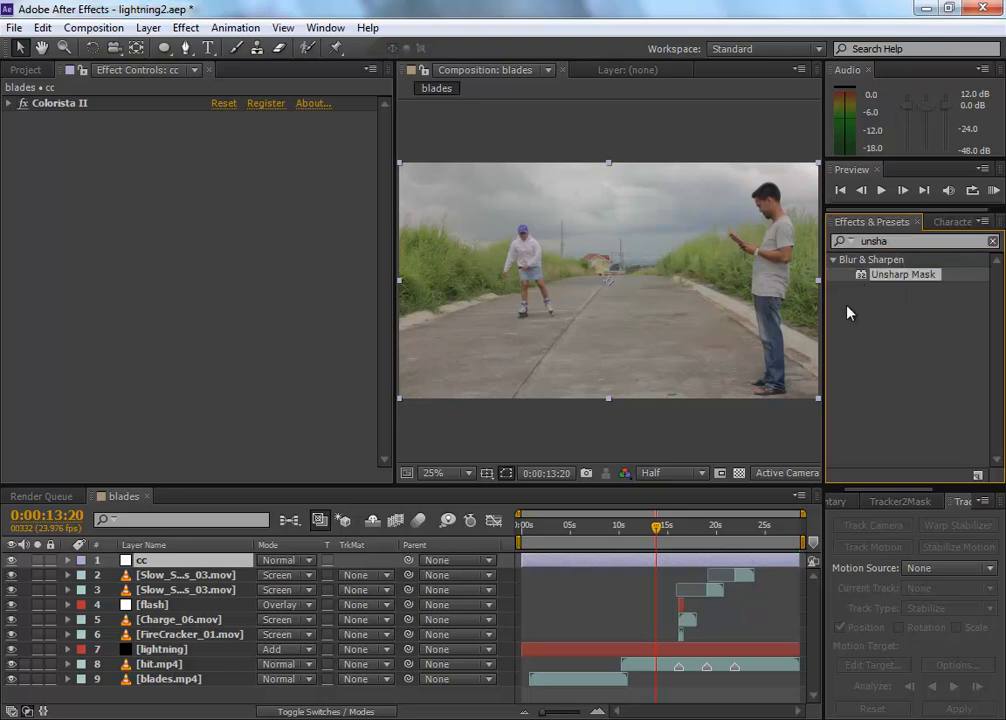
left_click_drag(884, 283, 150, 220)
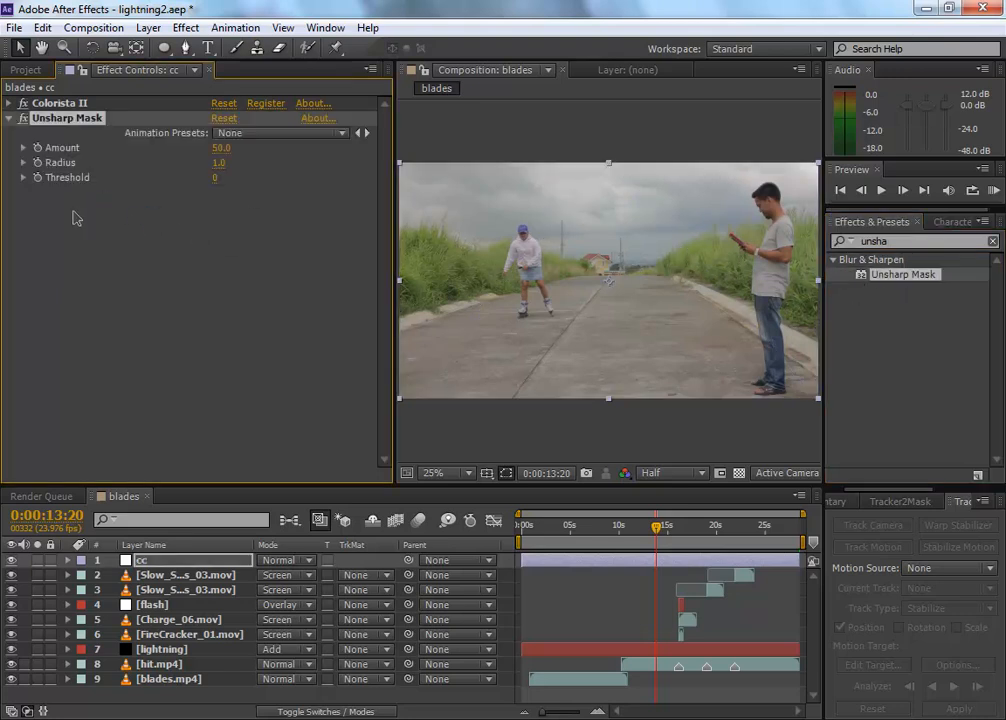
Step: Set the Unsharp Mask's Radius to 5 and its Amount to 60
left_click(226, 162)
type("5")
key("Return")
left_click(218, 148)
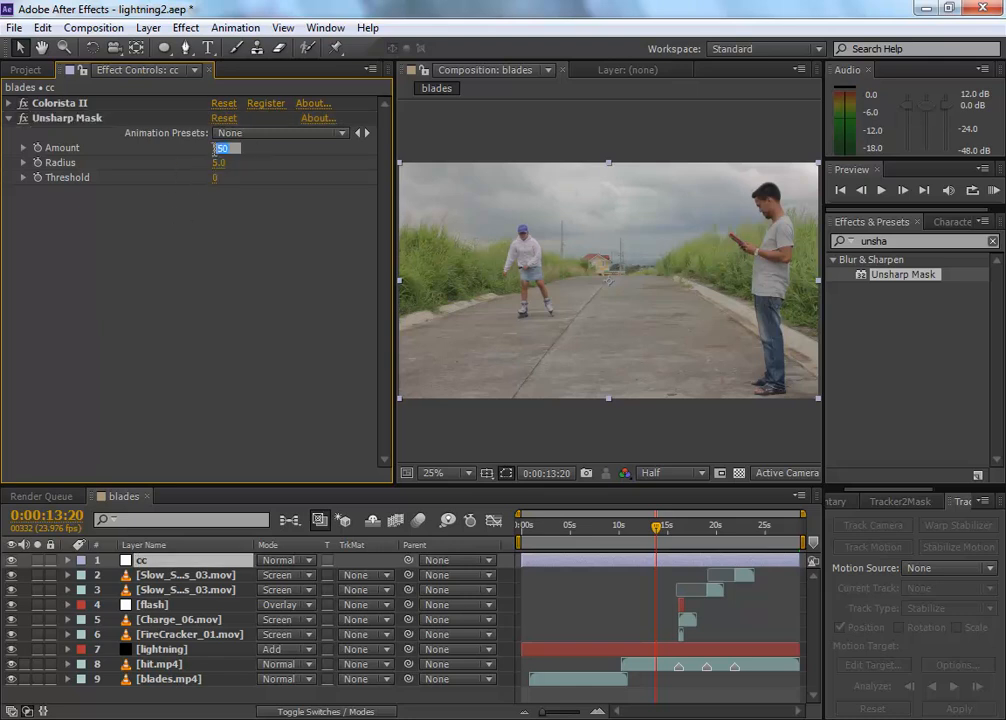
type("60")
key("Return")
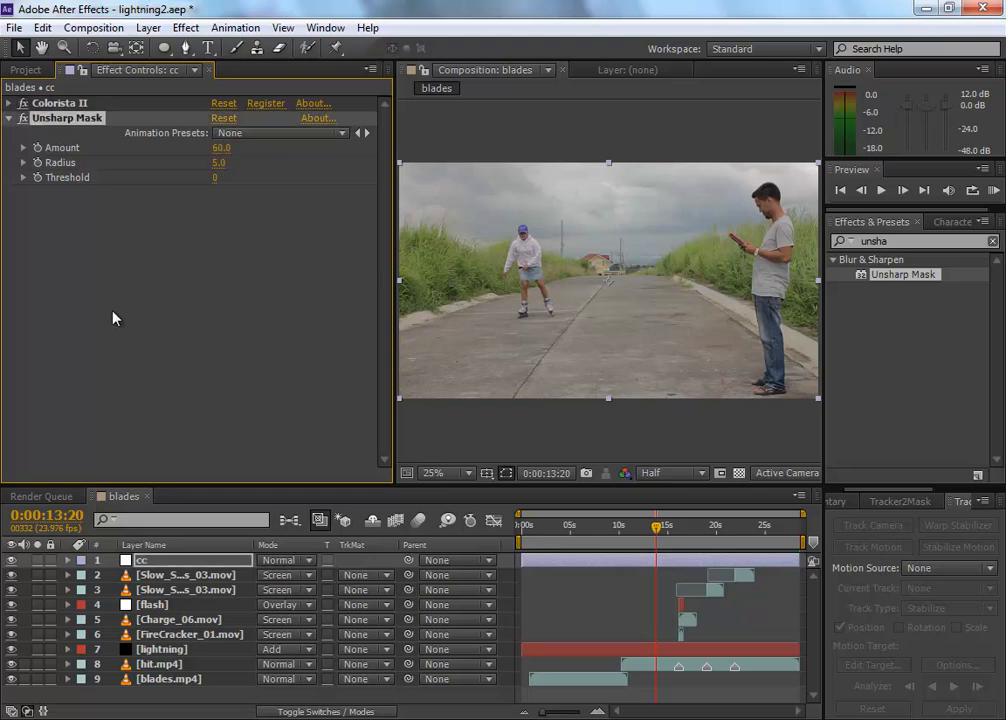
Step: Inspect the skater up close in the composition with the Unsharp Mask toggled off and on, and return to the whole frame
scroll(600, 274, "up", 4)
scroll(596, 273, "down", 2)
scroll(593, 273, "up", 4)
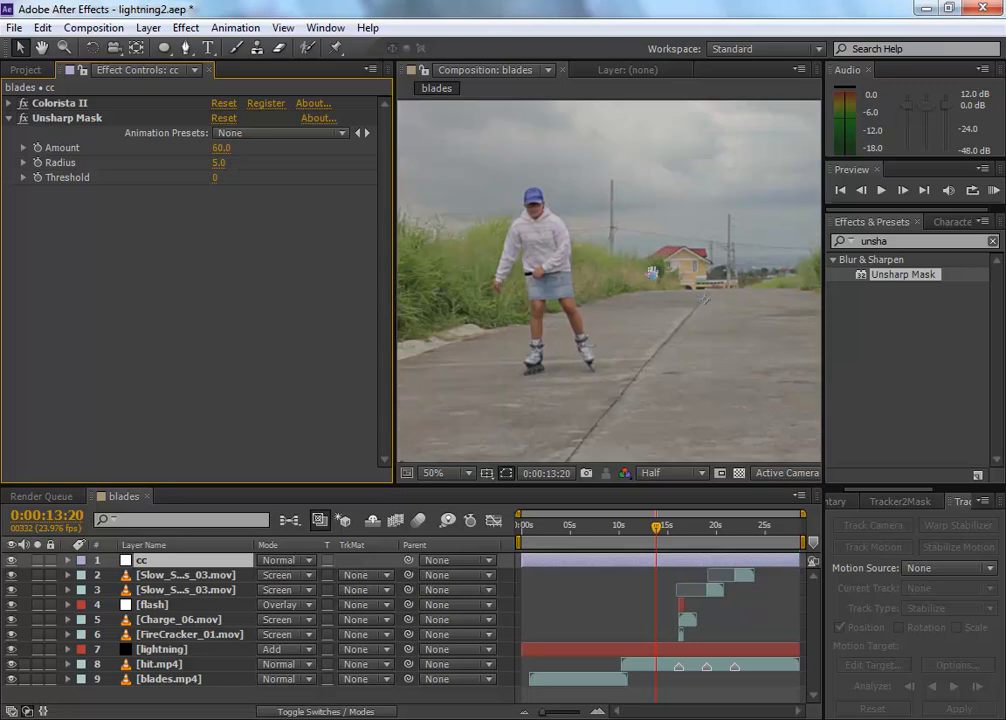
scroll(665, 283, "down", 2)
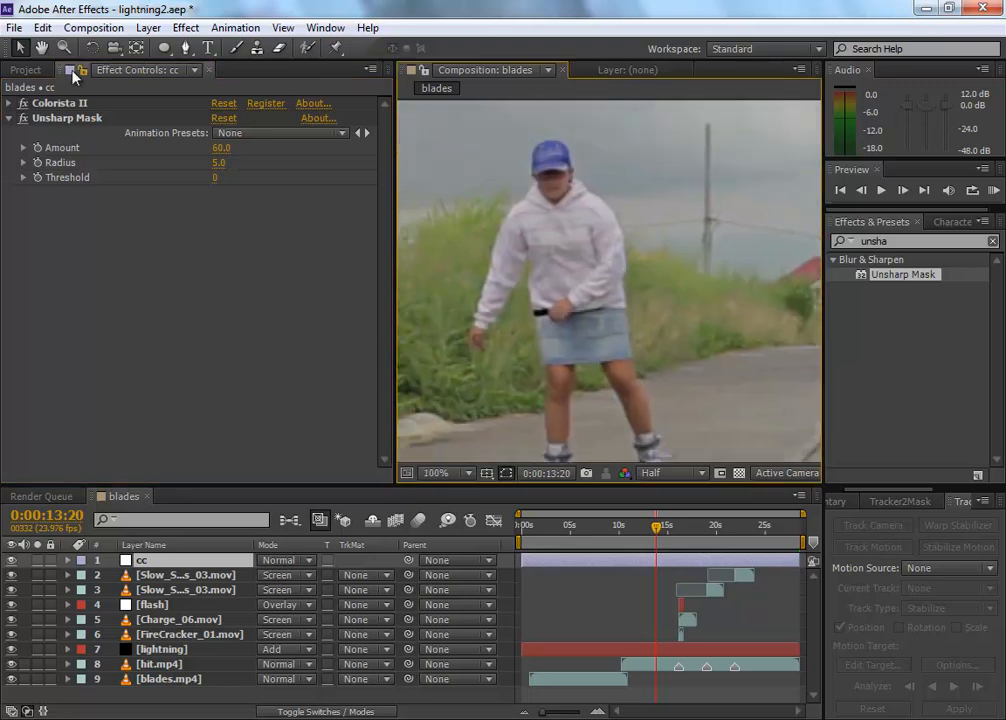
left_click(23, 119)
left_click(23, 119)
left_click(23, 119)
left_click(23, 119)
left_click(23, 119)
left_click(23, 119)
scroll(642, 261, "down", 3)
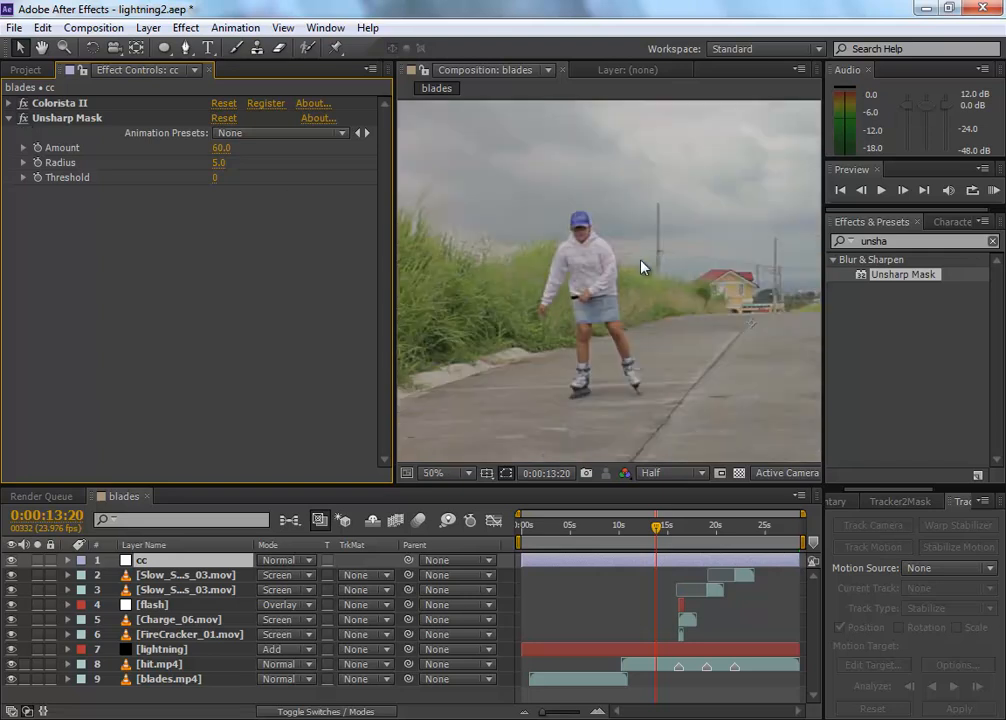
left_click_drag(711, 263, 647, 231)
scroll(643, 239, "down", 1)
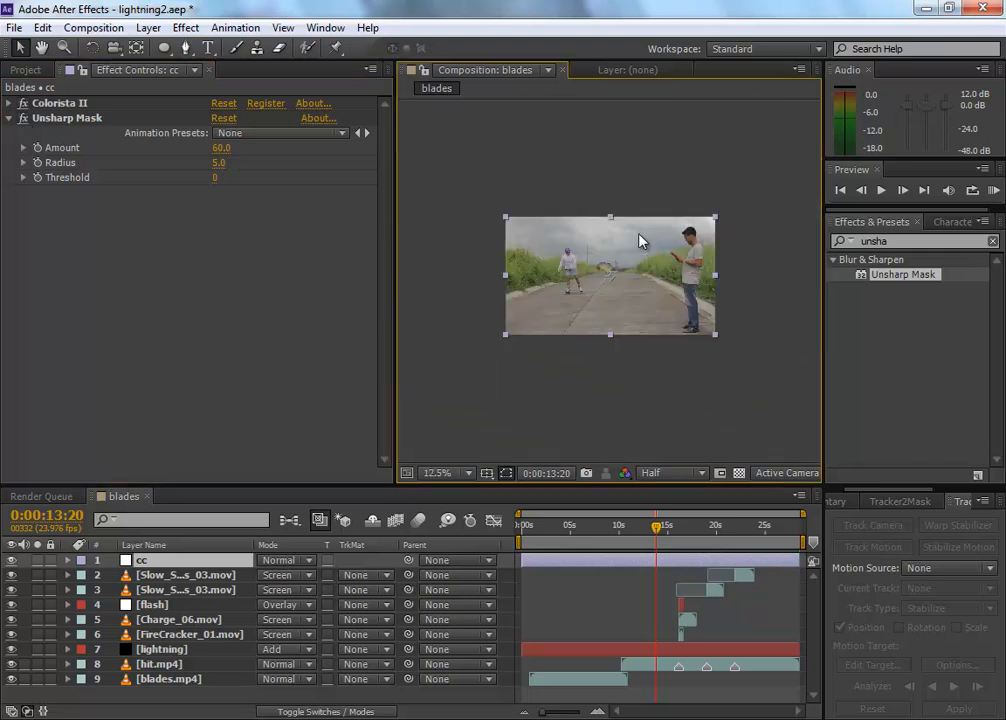
scroll(628, 258, "up", 1)
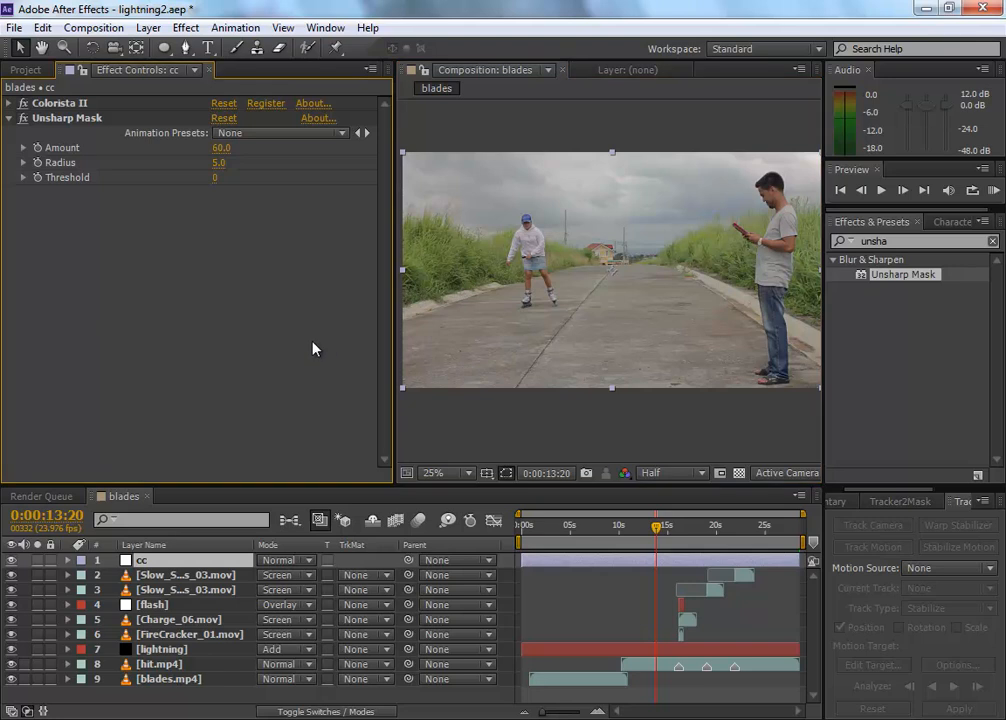
Step: Set the Unsharp Mask's Radius to 6 on the cc layer
left_click(219, 162)
type("6")
key("Return")
Step: Set the work area from 0:00:01:10 to 0:00:25:14 and trim the blades composition to it
left_click_drag(622, 548, 562, 530)
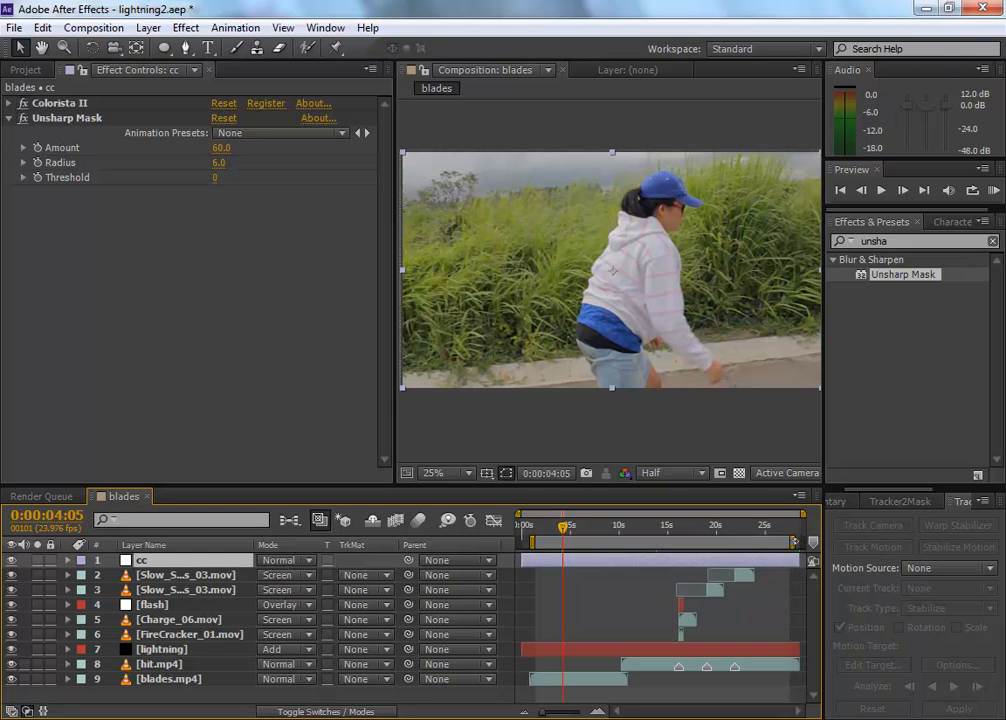
left_click(776, 527)
left_click_drag(776, 527, 769, 527)
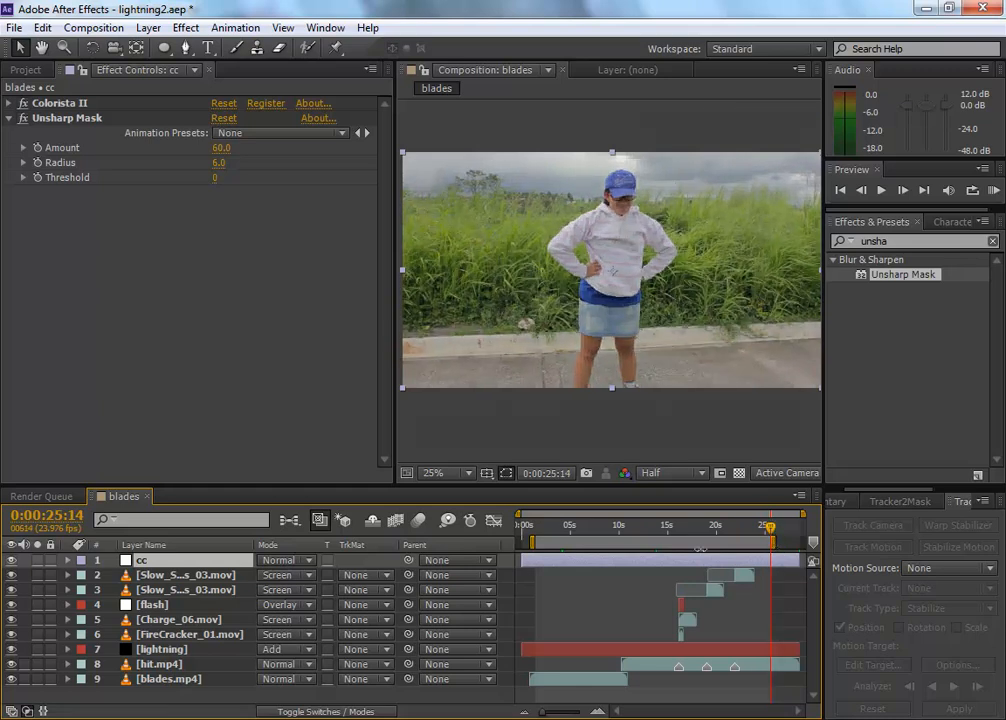
right_click(702, 545)
left_click(761, 595)
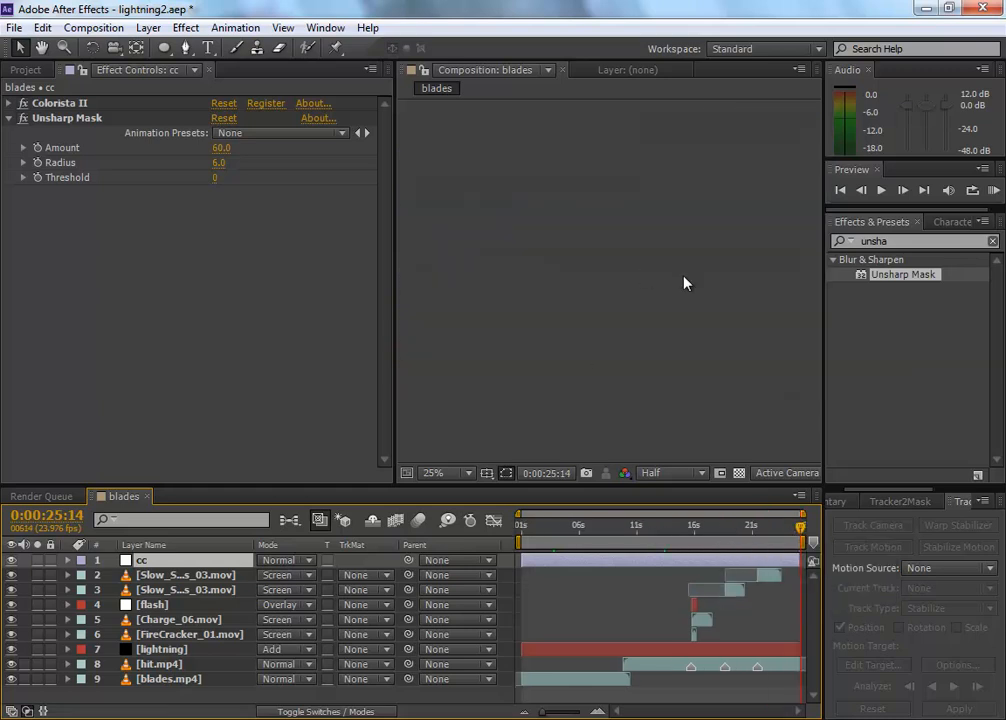
Step: Return to the start of the trimmed blades composition at 0:00:01:10 and add it to the render queue
left_click_drag(555, 529, 474, 526)
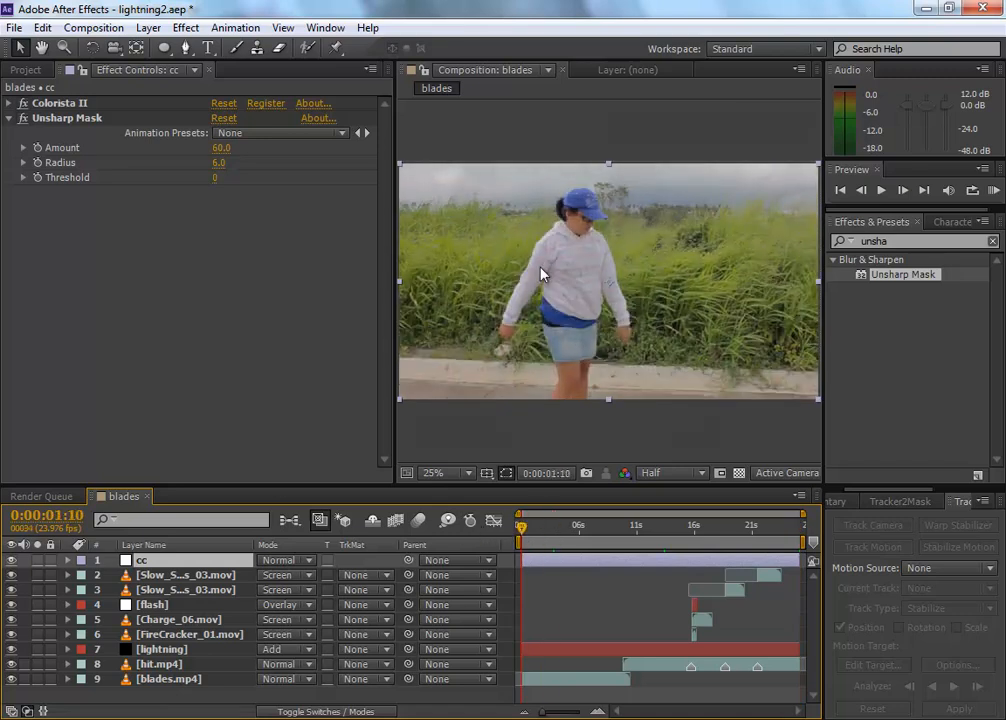
left_click(90, 27)
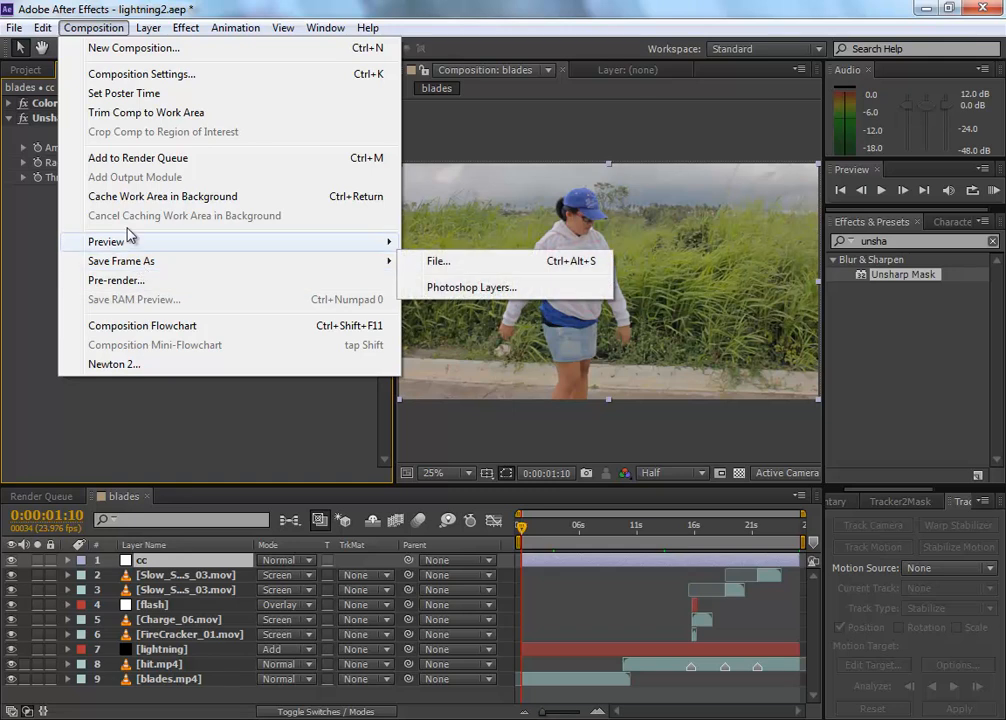
left_click(174, 158)
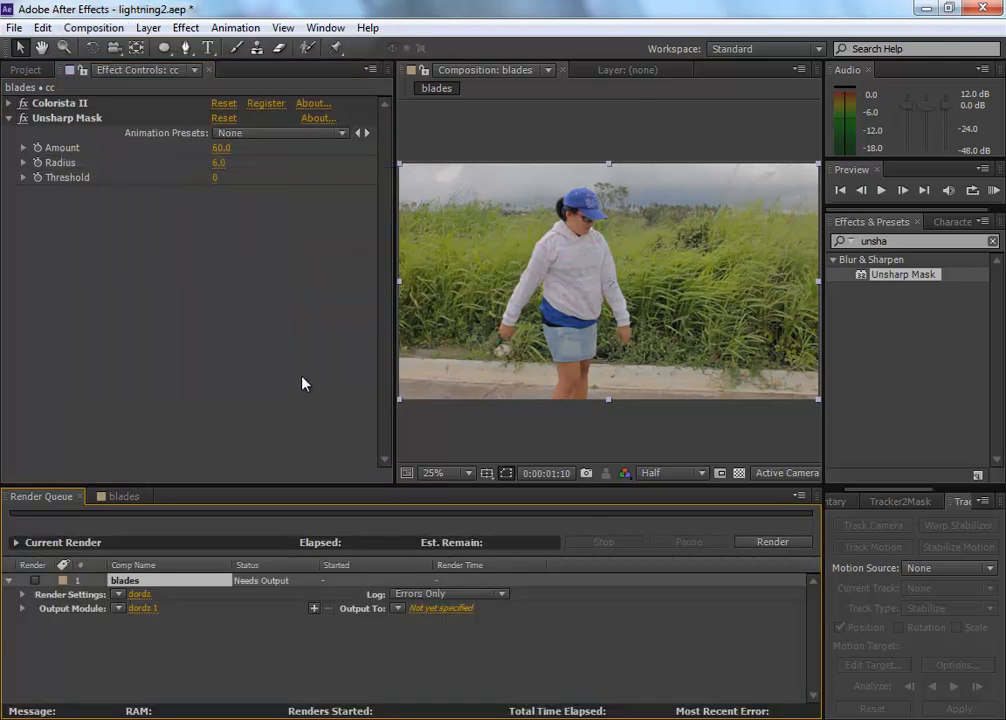
Step: Choose QuickTime as the output module's format and accept Photo - JPEG video at quality 91 with Uncompressed audio in its format options
left_click(202, 652)
left_click(138, 609)
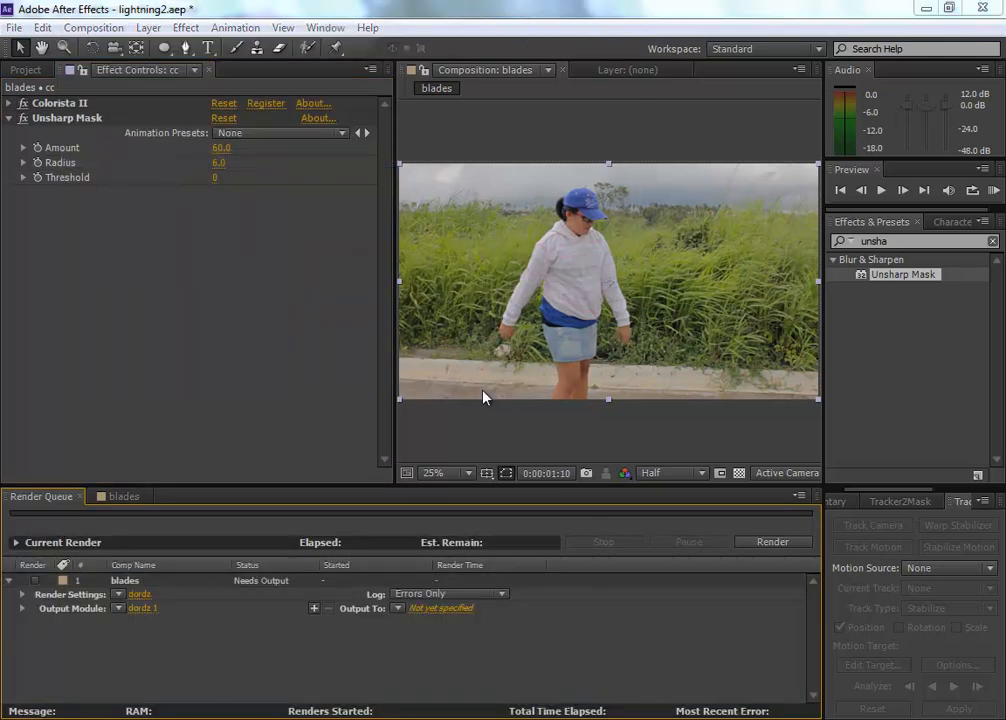
left_click(150, 608)
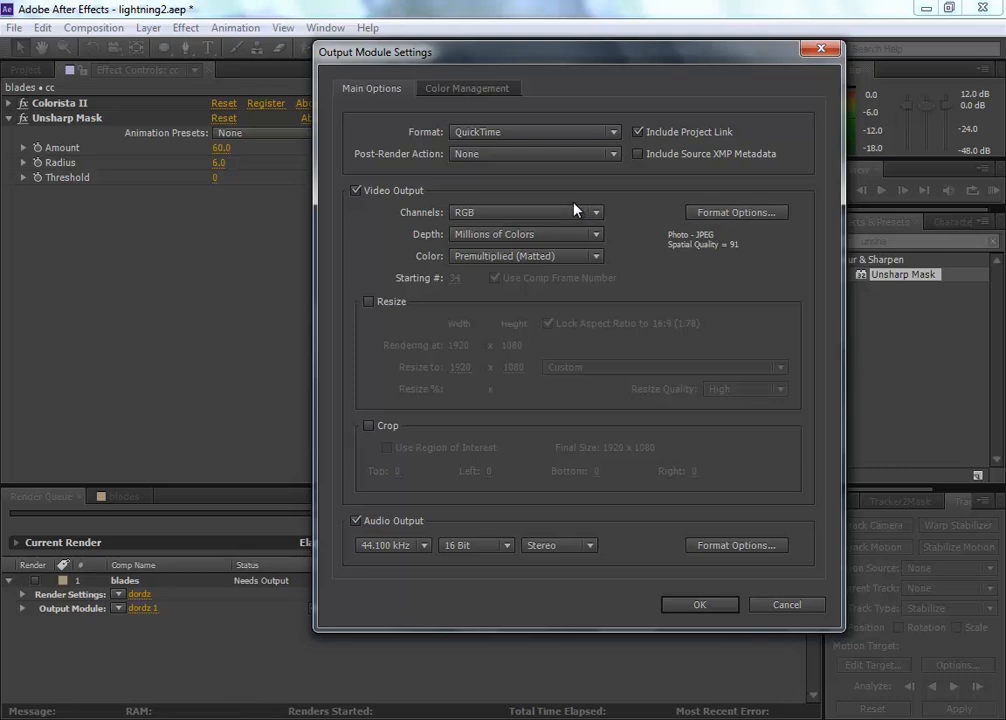
left_click(537, 137)
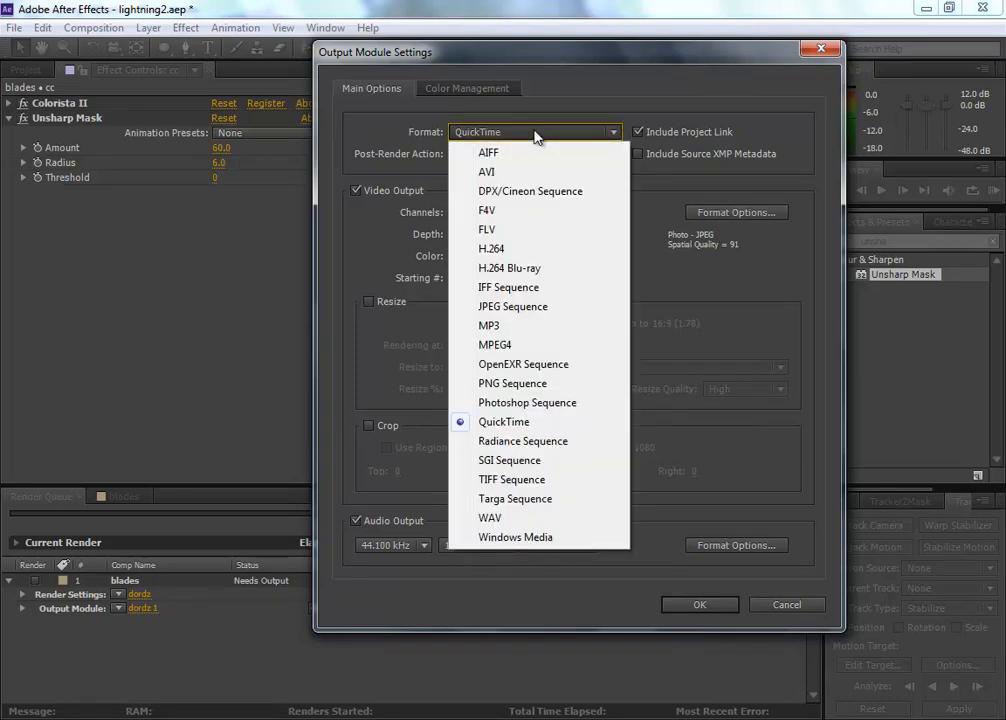
left_click(546, 422)
left_click(740, 213)
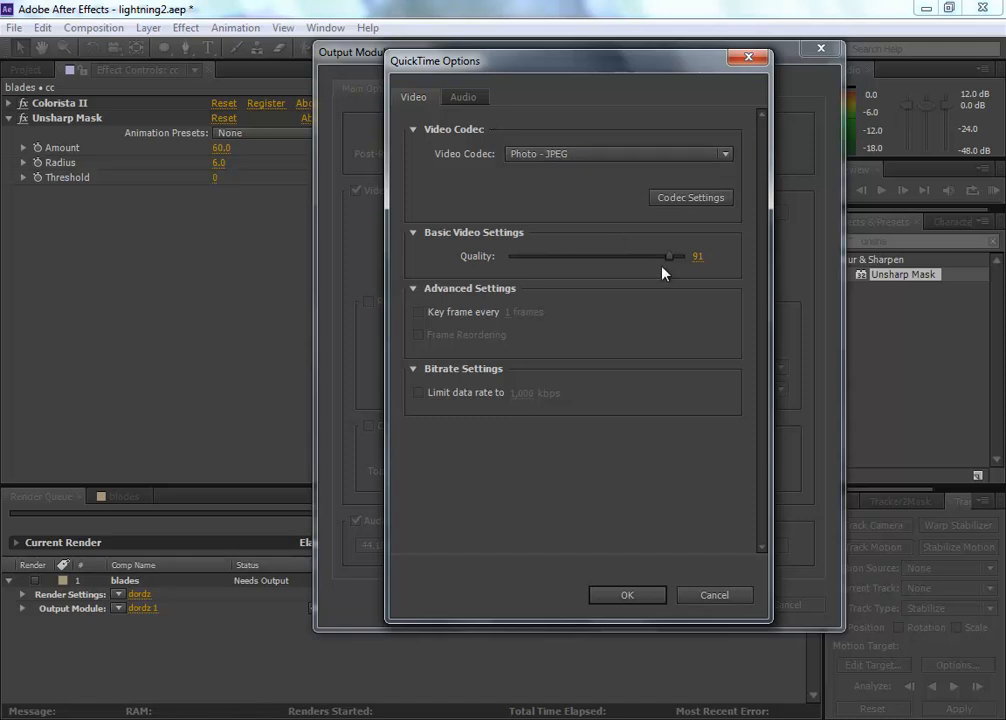
left_click(466, 98)
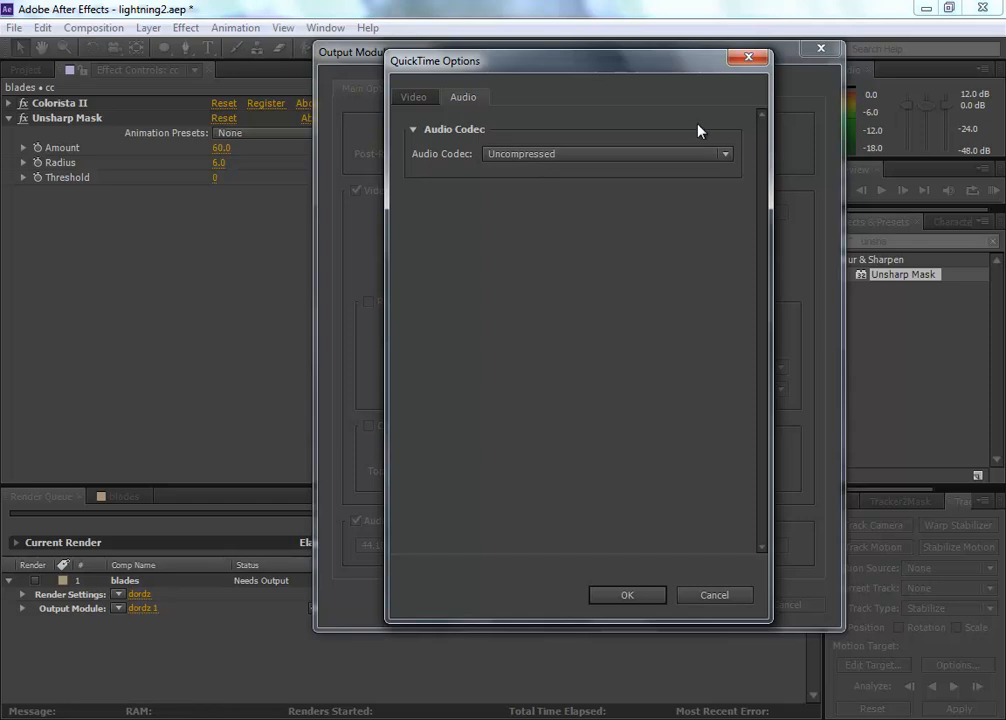
left_click(636, 598)
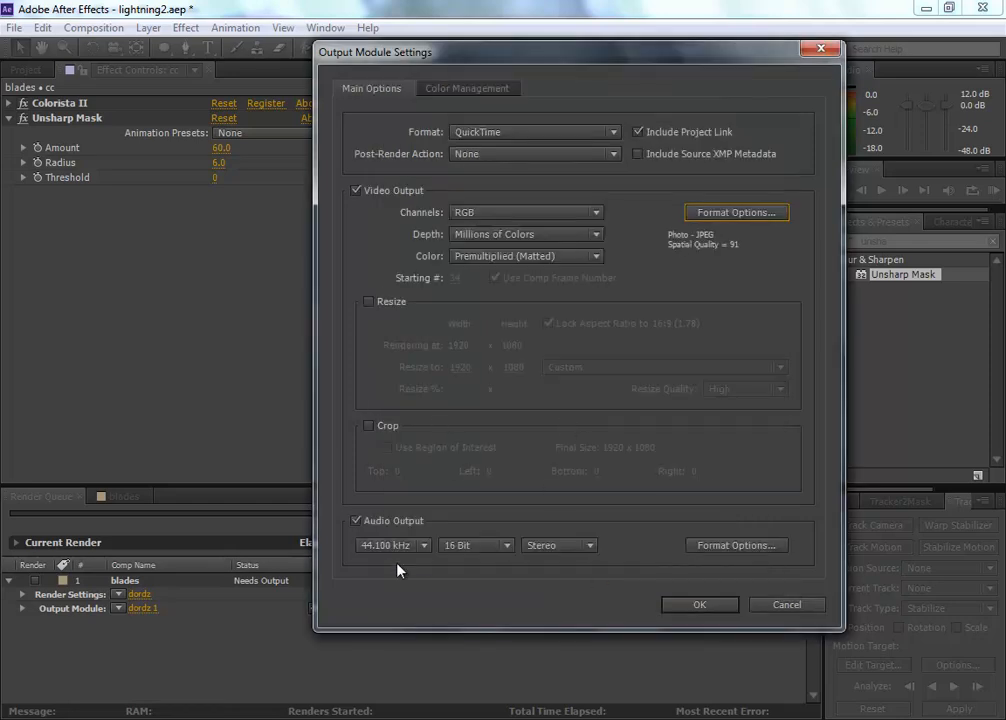
Step: Keep Audio Output enabled at 44.100 kHz, 16 Bit, Stereo and apply the output module settings
left_click(378, 533)
left_click(378, 533)
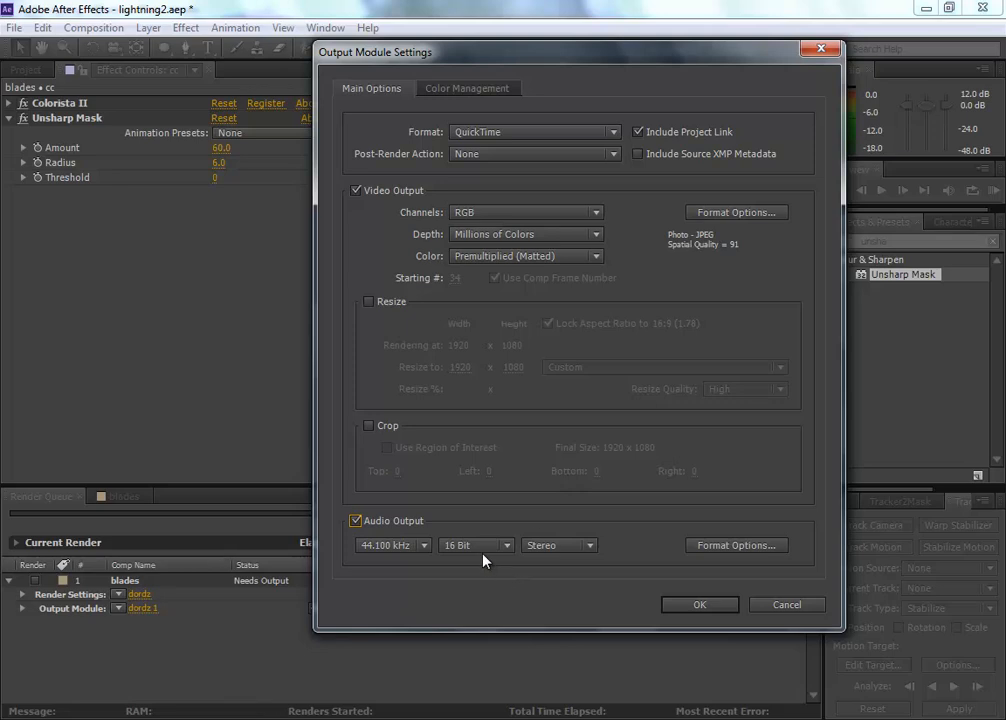
left_click(702, 608)
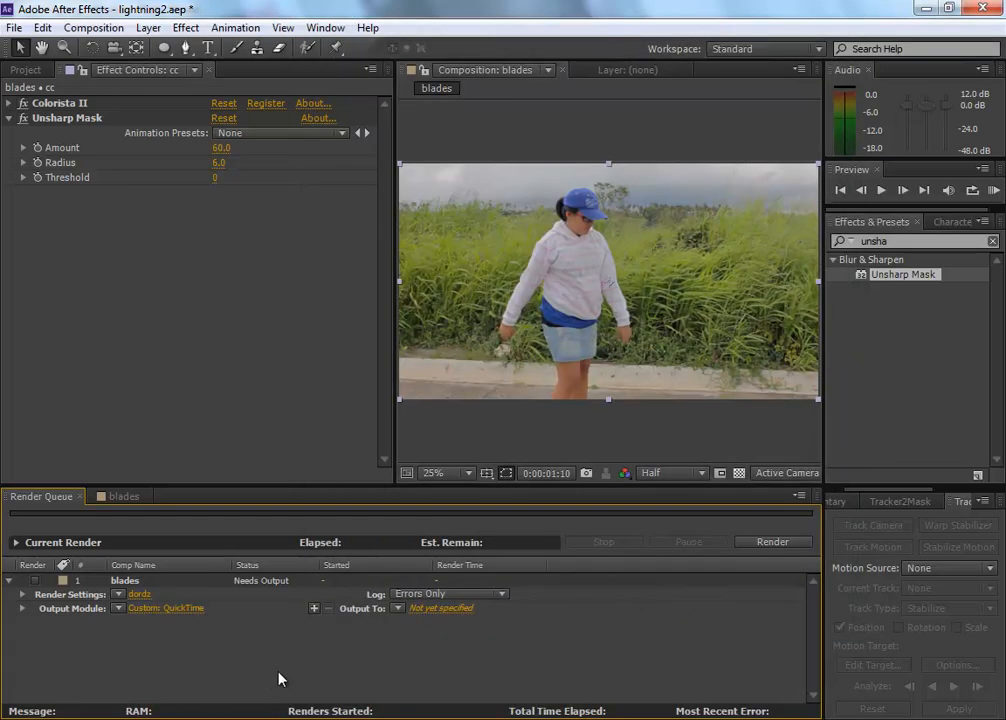
Step: Set the render's output file to lightning.mov on the Desktop
left_click(415, 608)
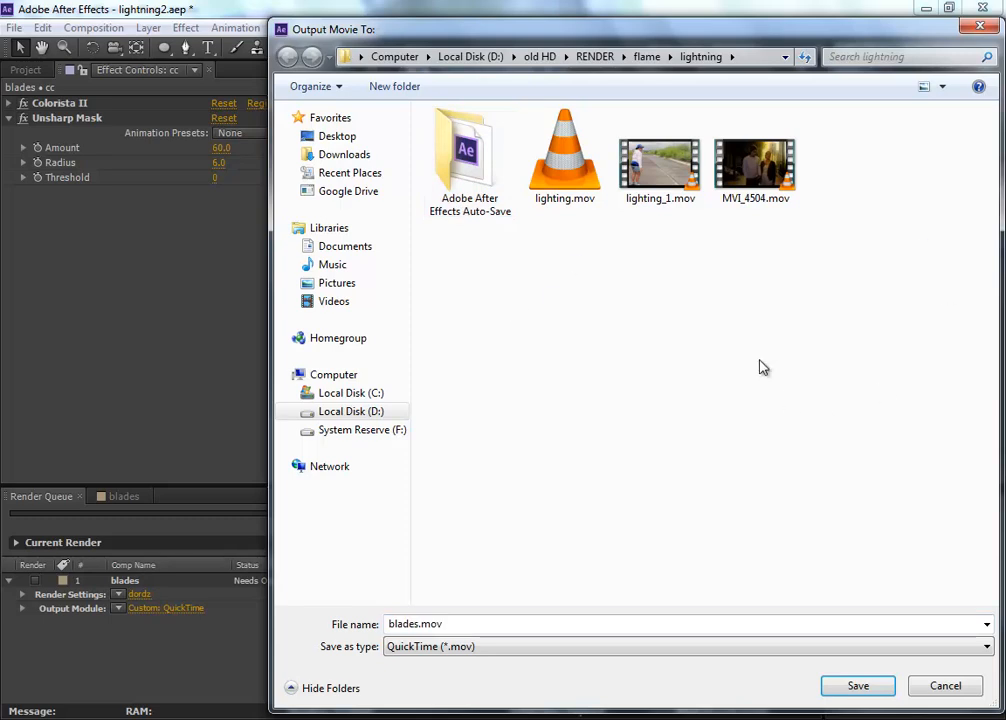
left_click(372, 138)
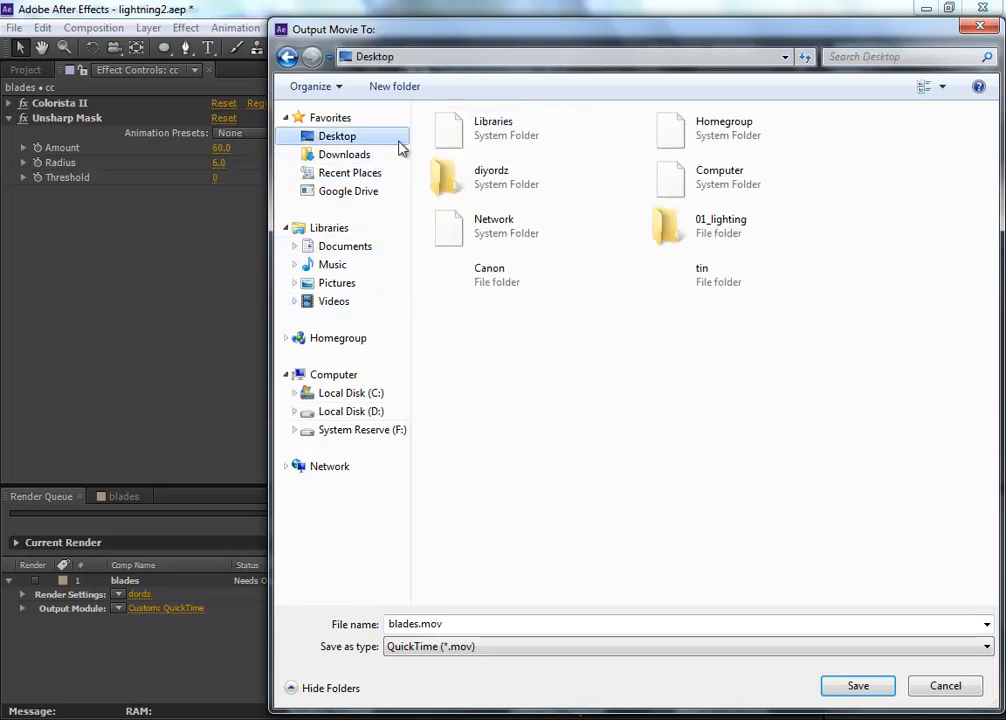
double_click(417, 625)
left_click(443, 624)
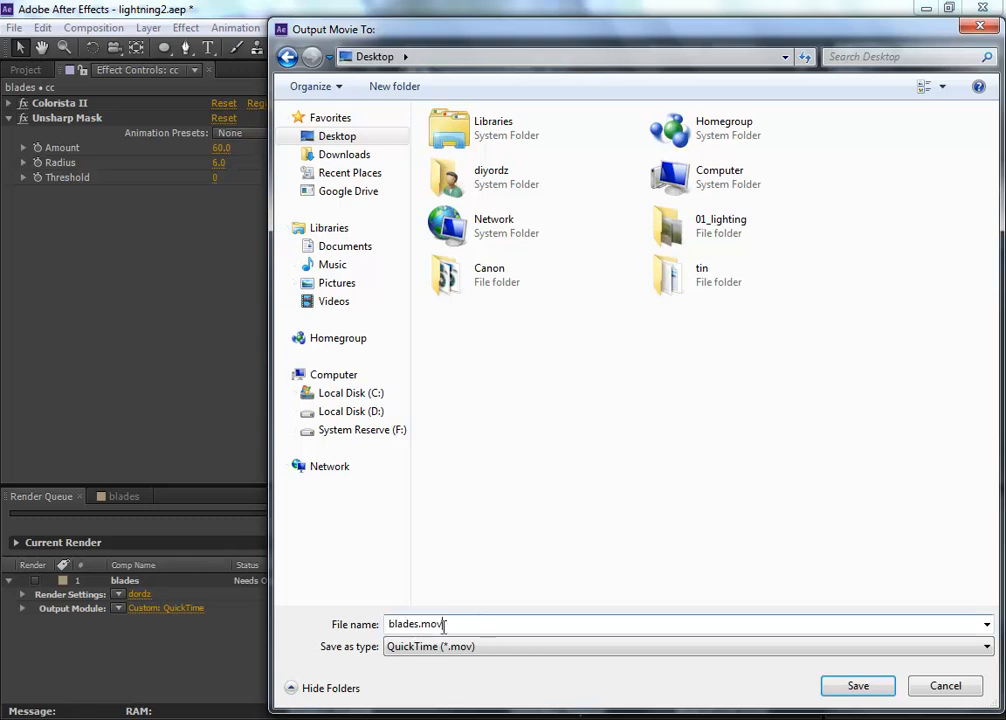
double_click(417, 624)
type("lightning")
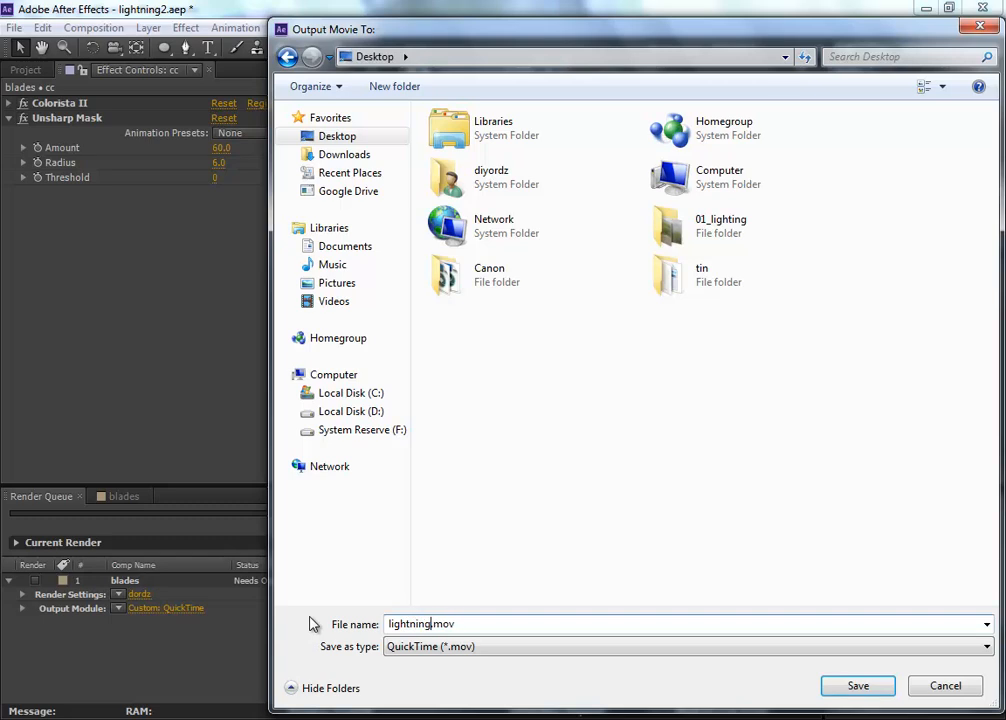
key("Return")
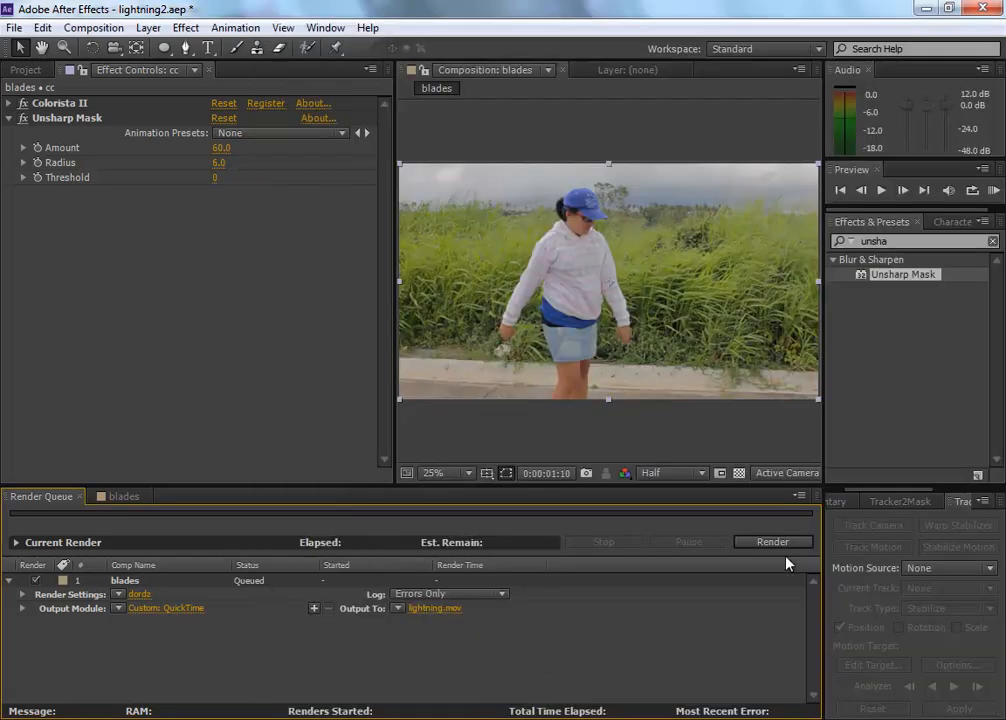